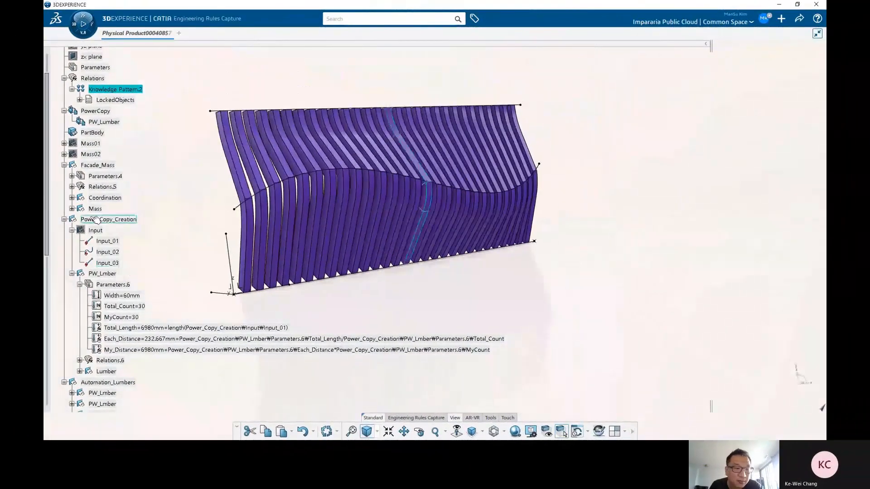
# Step: Expand the tree to inspect a PW_Lmber instance's parameters and relations under Automation_Lumbers
pyautogui.click(64, 165)
pyautogui.click(71, 187)
pyautogui.scroll(-3, 68, 195)
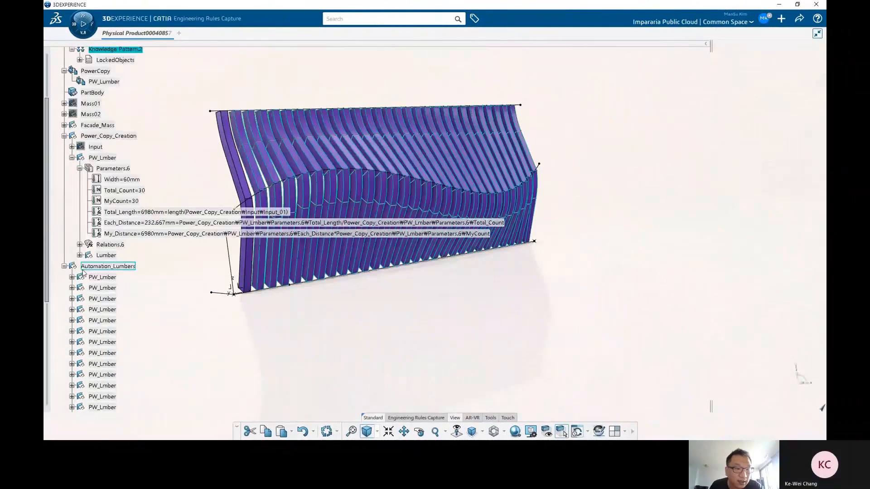
pyautogui.click(72, 287)
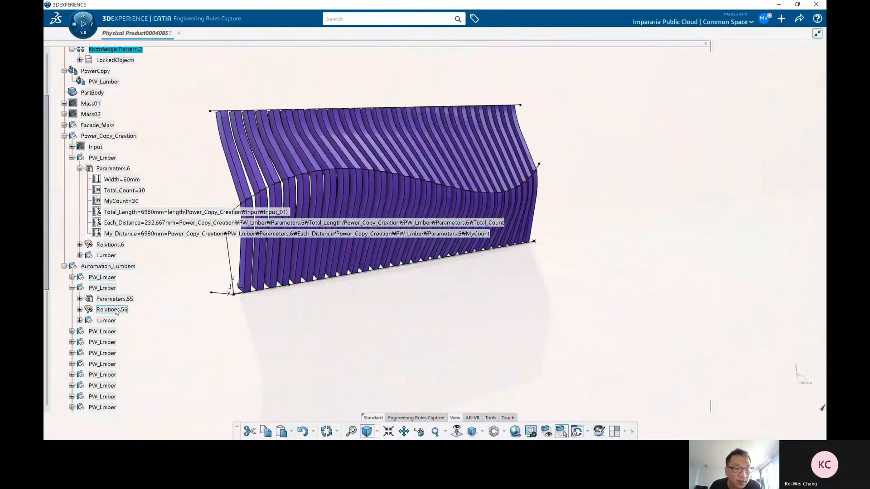
pyautogui.click(79, 309)
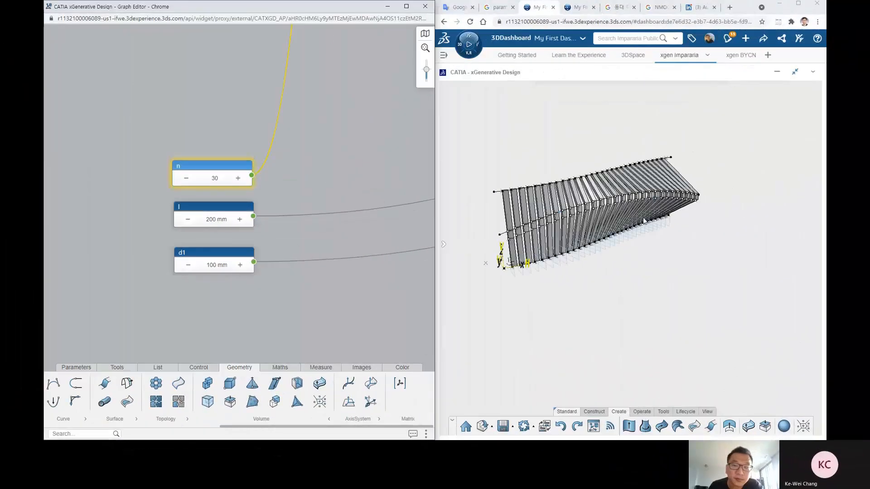
pyautogui.moveTo(649, 249); pyautogui.dragTo(620, 258, button='middle')
pyautogui.scroll(4, 618, 258)
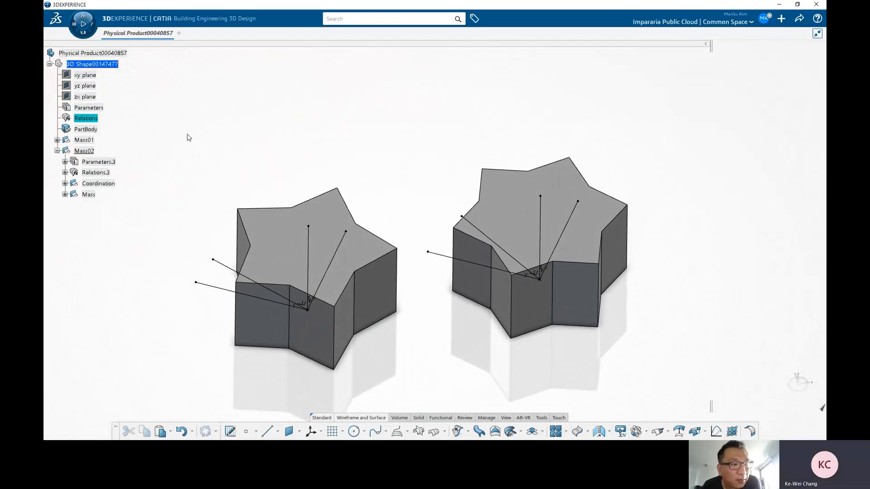
pyautogui.moveTo(449, 210); pyautogui.dragTo(417, 201, button='middle')
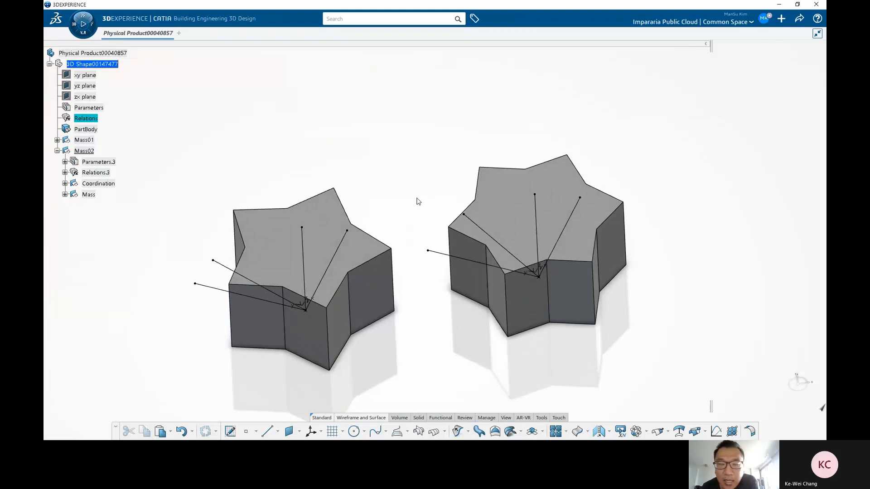
pyautogui.moveTo(396, 197); pyautogui.dragTo(396, 187, button='middle')
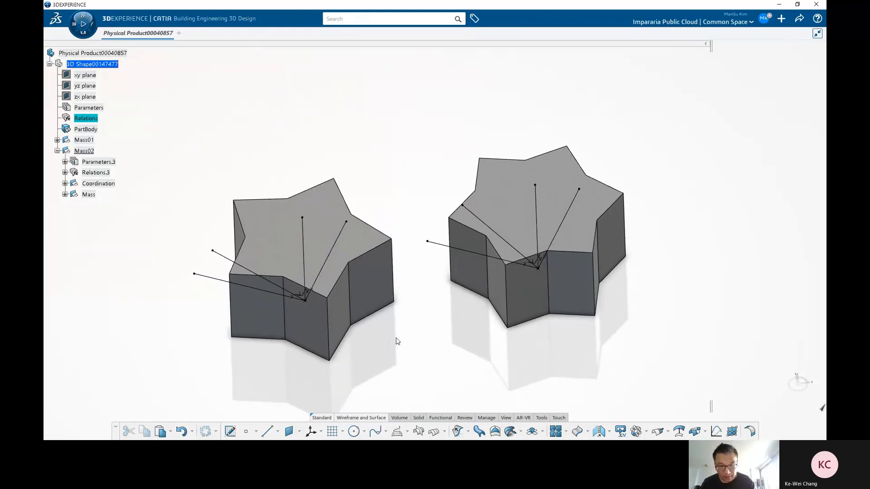
# Step: Expand Mass02's Mass geometrical set and show Sketch.6 in the star model
pyautogui.click(86, 151)
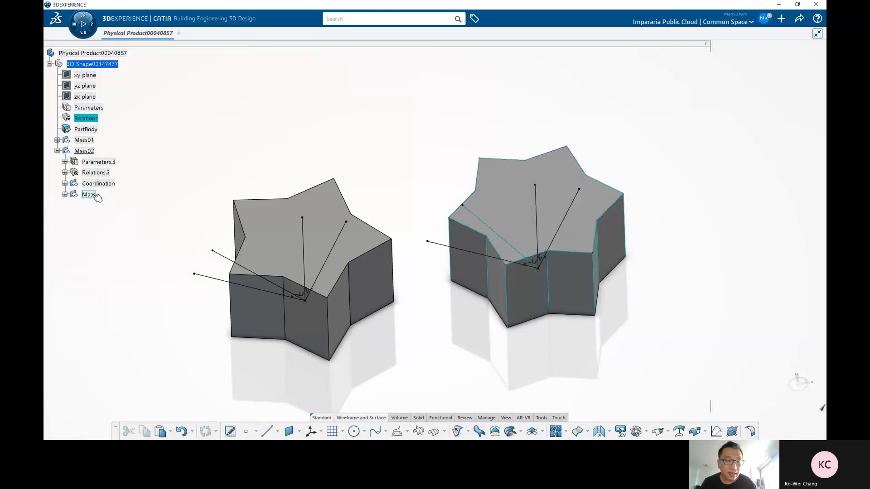
pyautogui.click(65, 194)
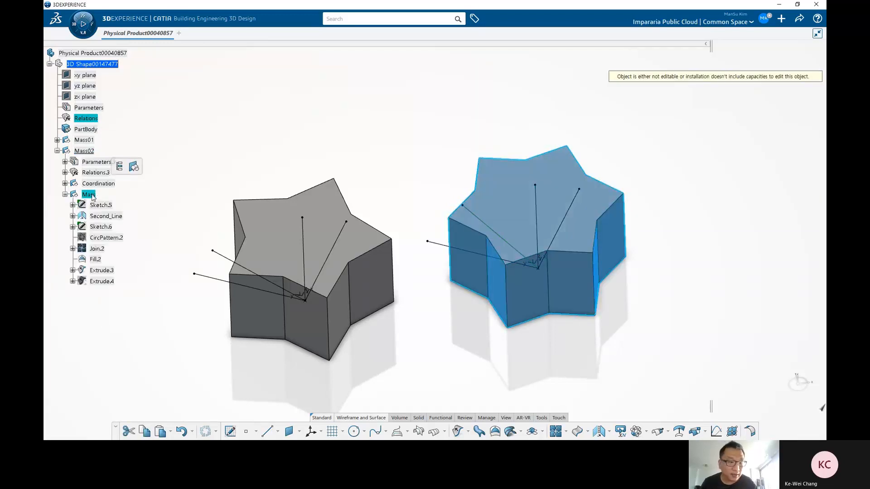
pyautogui.click(106, 238)
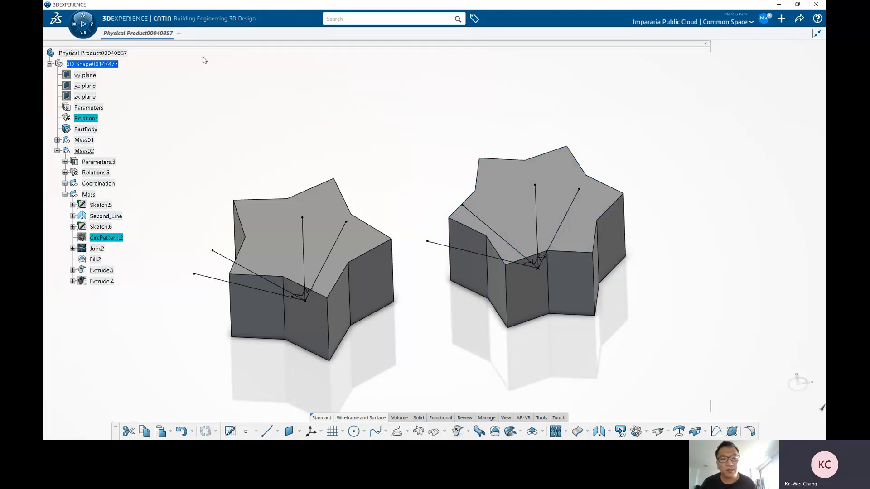
pyautogui.rightClick(102, 226)
pyautogui.press('h')
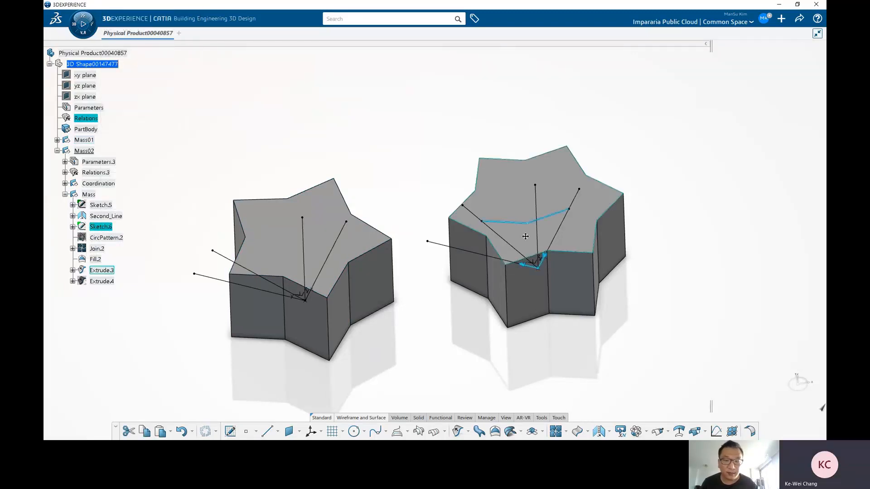
# Step: Inspect CircPattern.2 on the right star and collapse Mass02 again
pyautogui.moveTo(524, 235); pyautogui.dragTo(471, 247, button='middle')
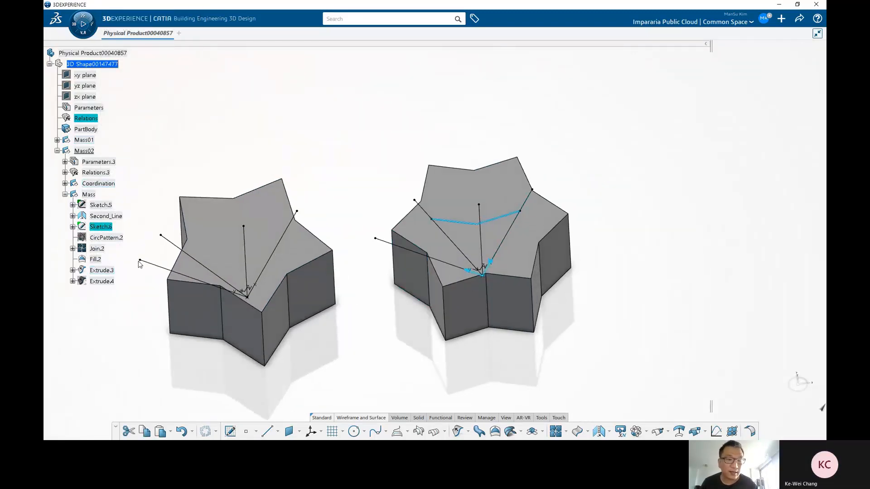
pyautogui.click(106, 237)
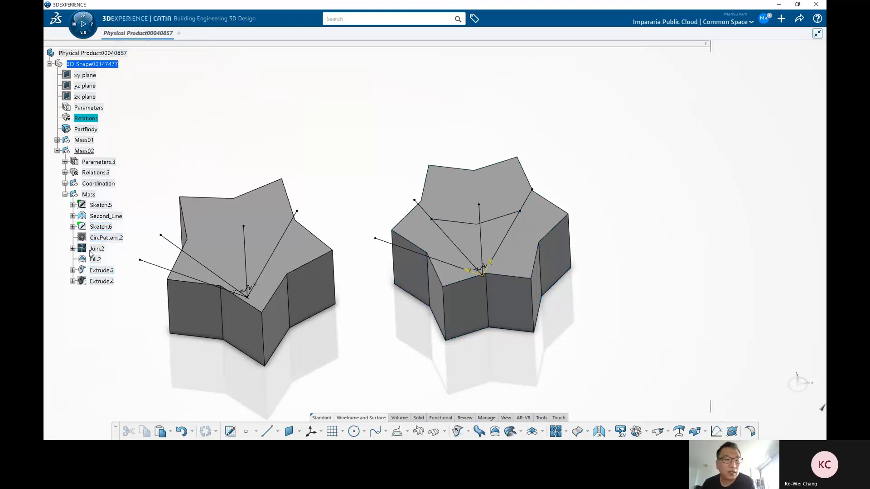
pyautogui.click(57, 151)
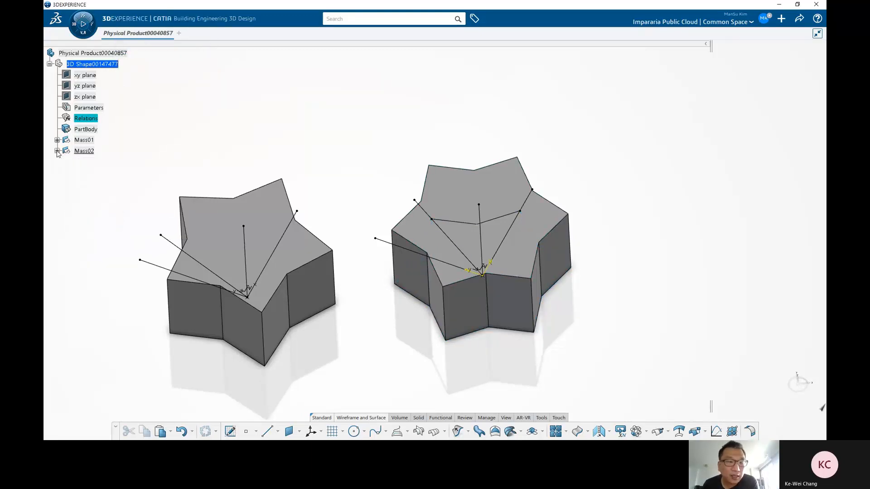
# Step: Switch to the web browser and open the 'parametric facade' Google image search tab
pyautogui.press('super')
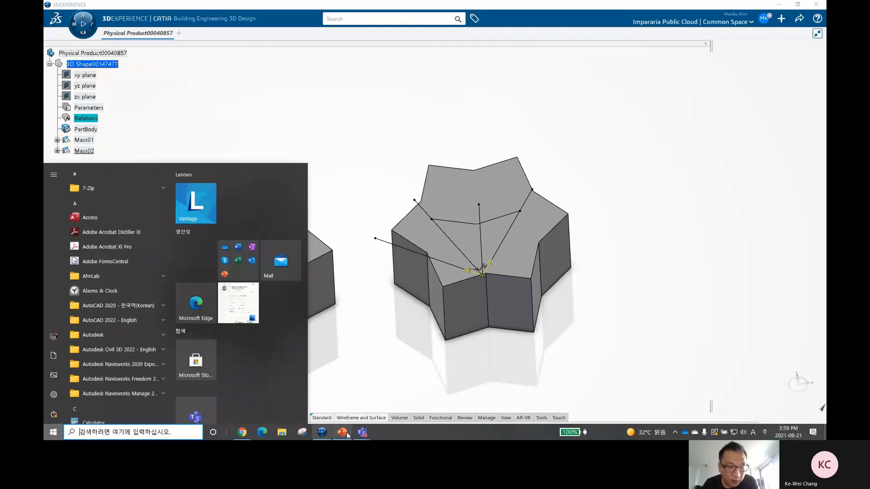
pyautogui.click(242, 435)
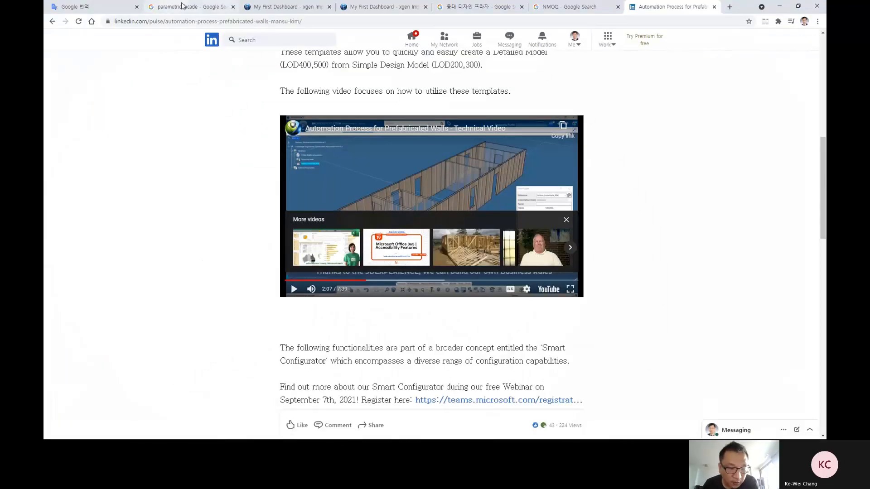
pyautogui.click(185, 6)
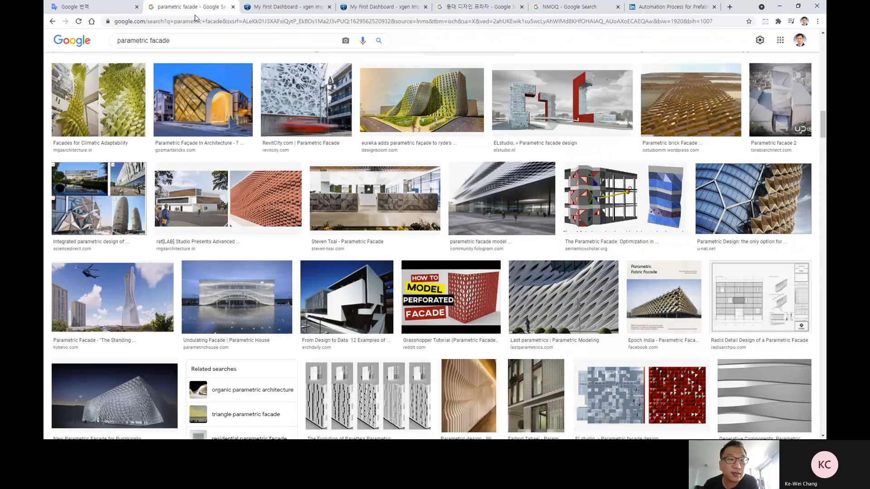
# Step: Scroll through the parametric facade image results for reference examples
pyautogui.scroll(15, 307, 149)
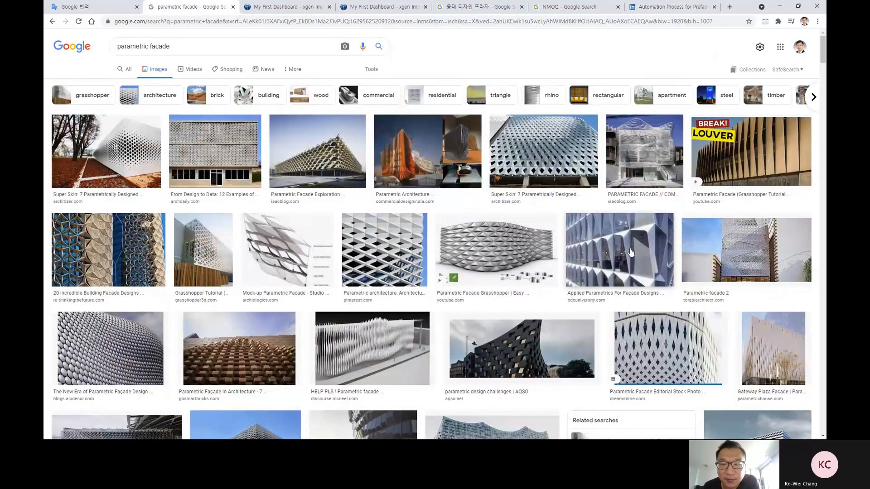
pyautogui.scroll(-1, 631, 252)
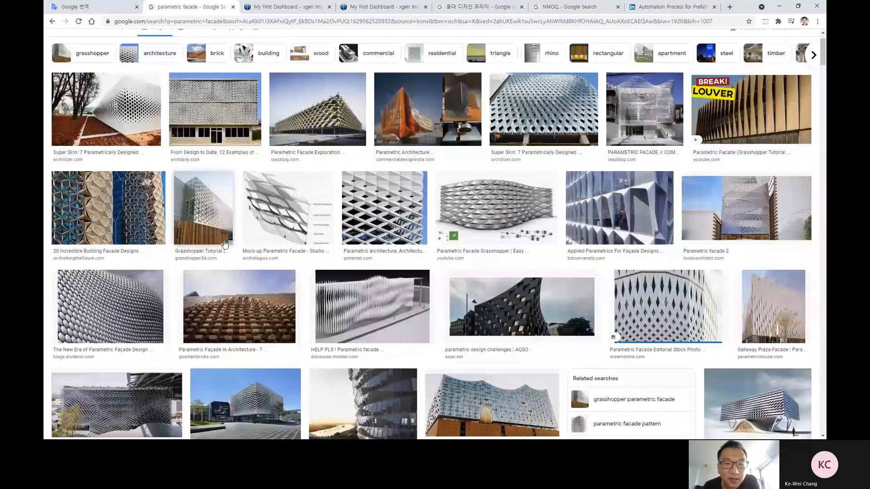
pyautogui.scroll(-1, 224, 245)
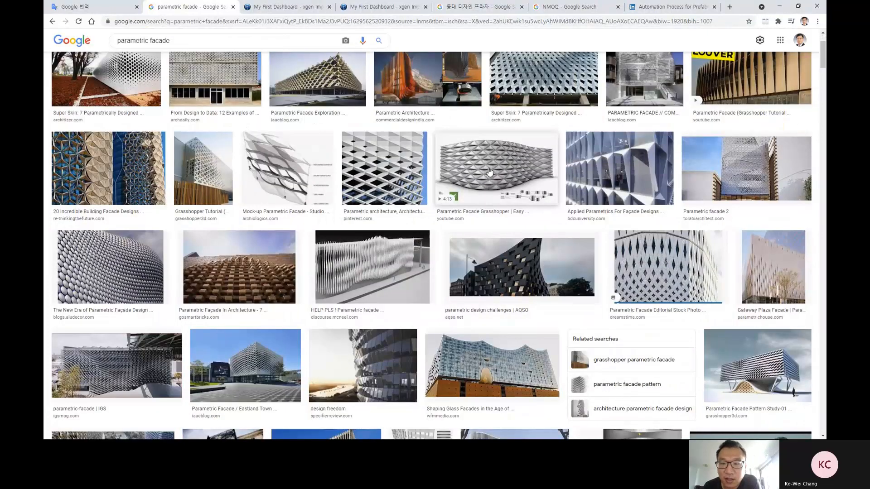
pyautogui.scroll(-3, 502, 280)
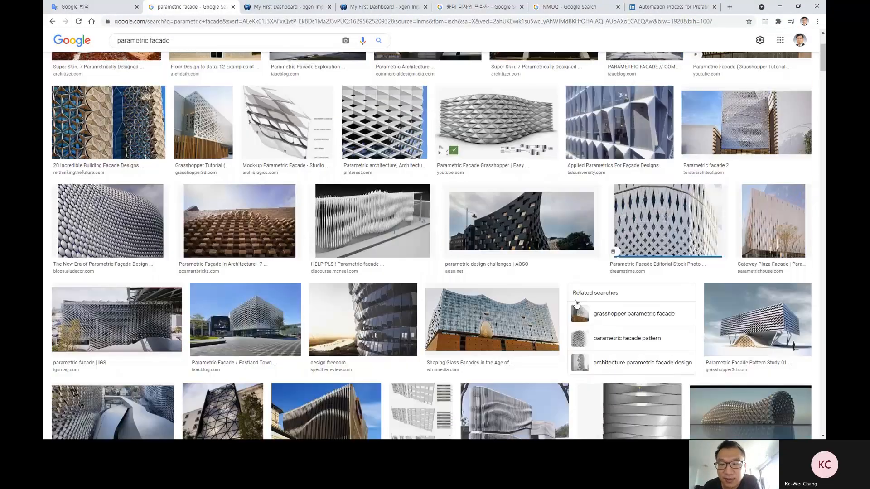
pyautogui.scroll(-15, 503, 279)
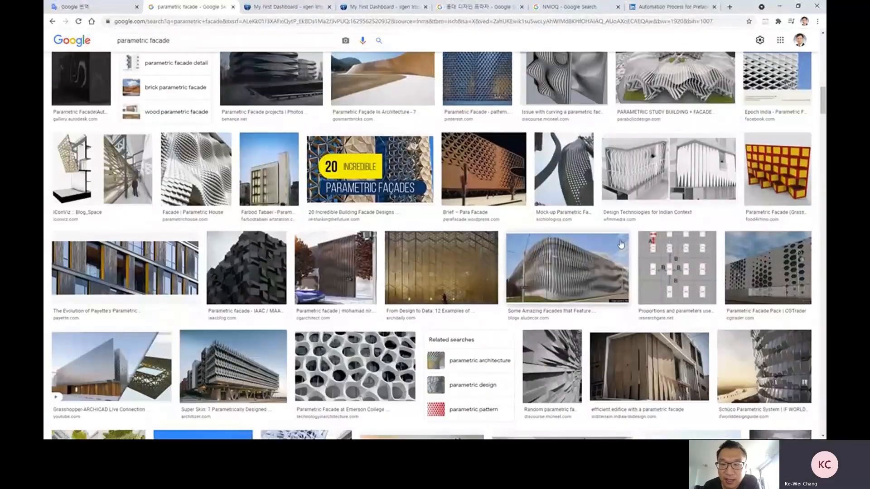
pyautogui.scroll(-6, 611, 244)
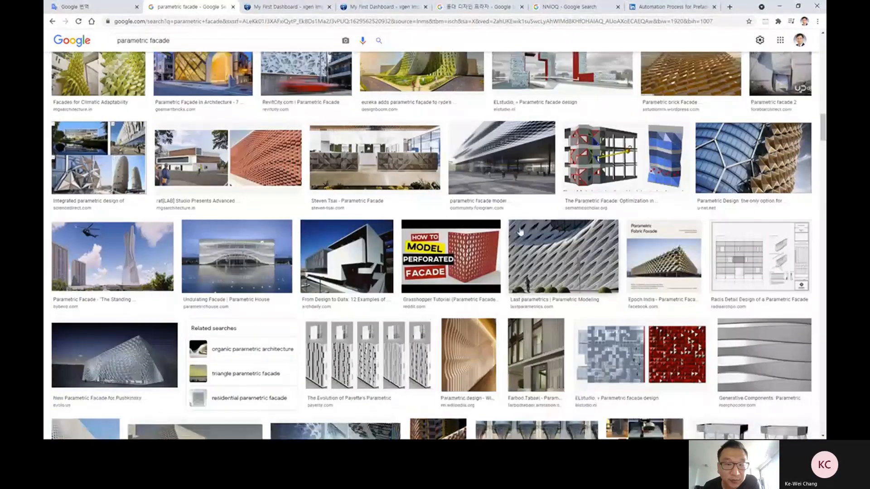
pyautogui.scroll(-15, 521, 231)
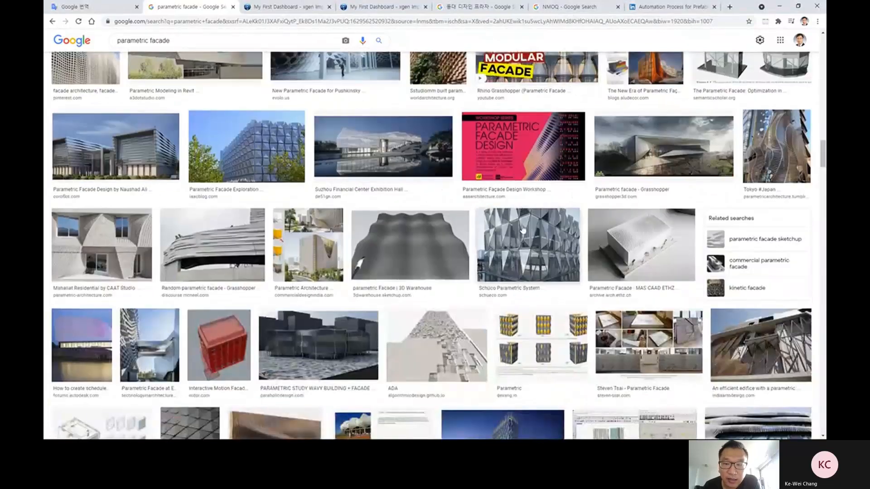
pyautogui.scroll(-10, 524, 231)
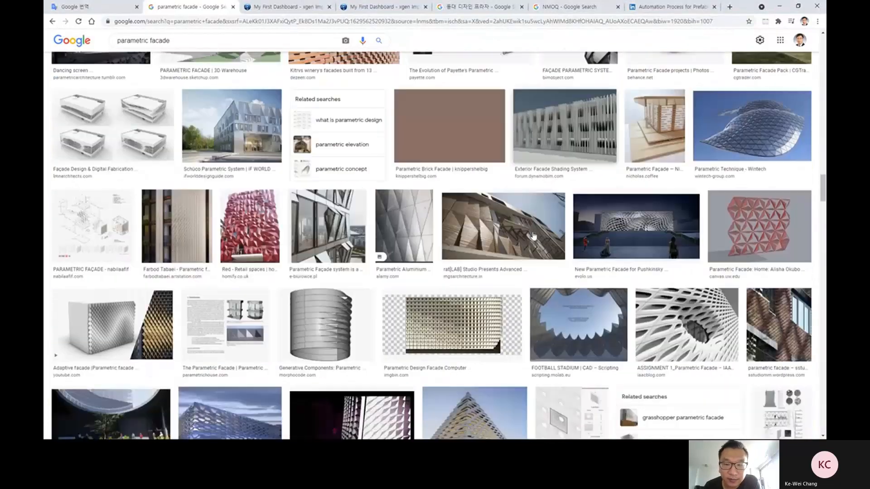
pyautogui.scroll(-15, 533, 236)
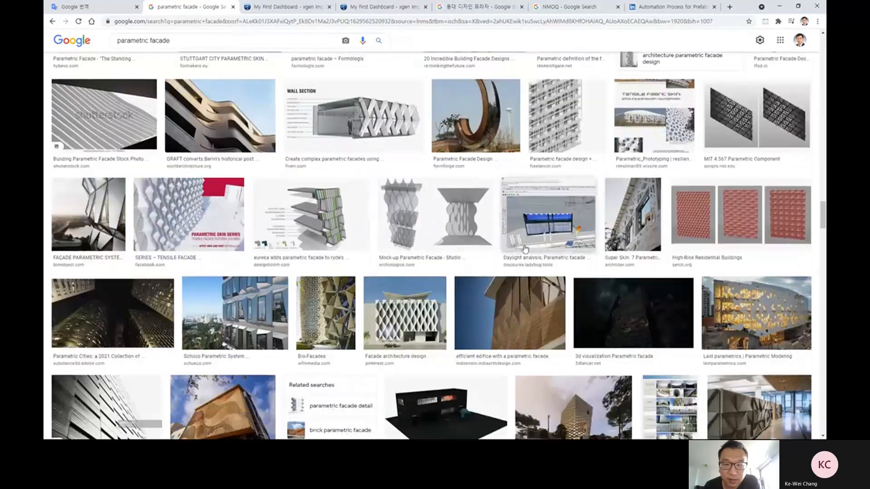
pyautogui.scroll(-6, 523, 248)
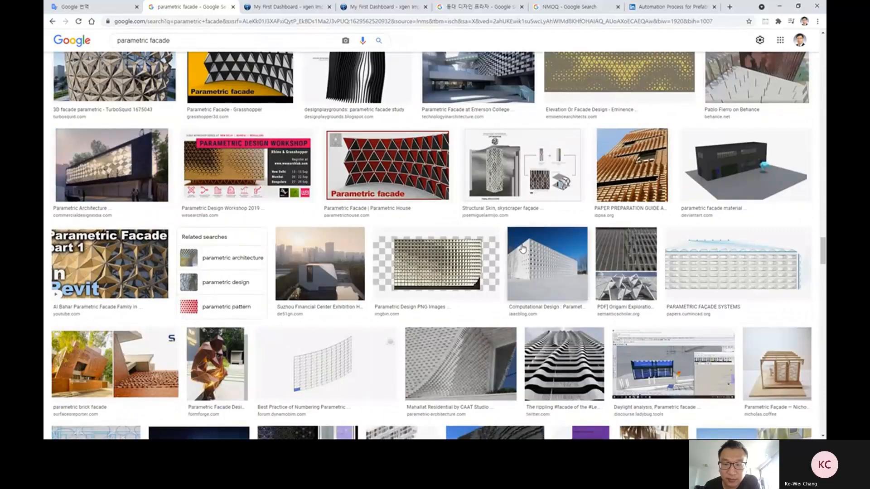
pyautogui.scroll(-10, 523, 248)
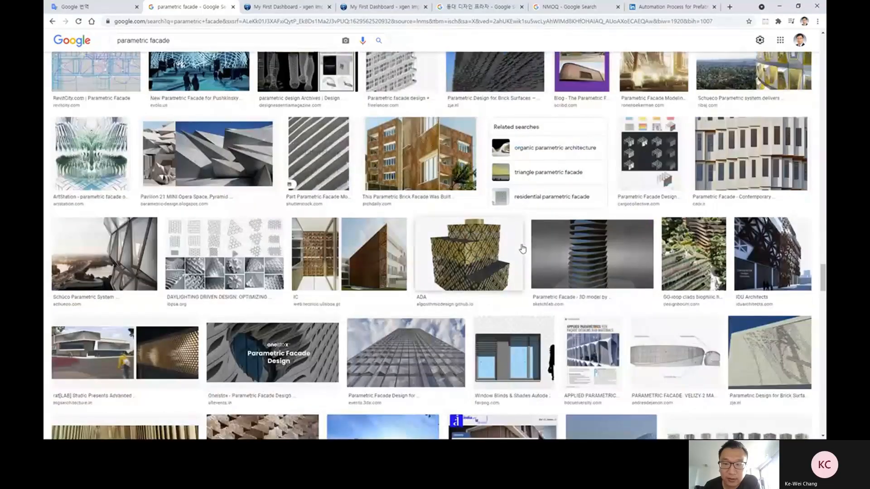
pyautogui.scroll(-5, 523, 248)
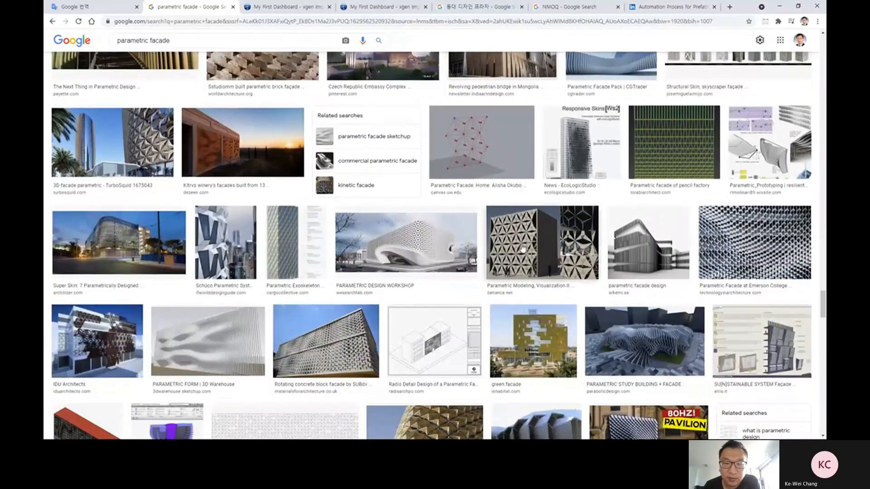
pyautogui.scroll(-3, 522, 248)
pyautogui.scroll(-12, 523, 247)
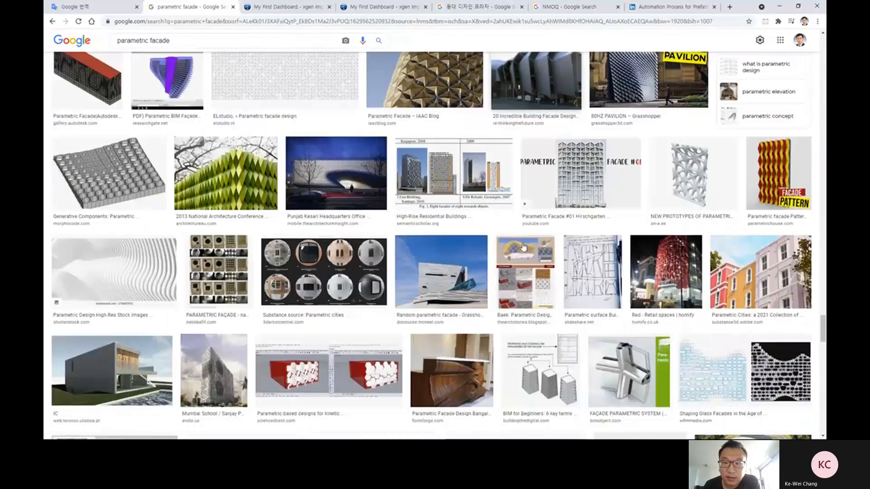
pyautogui.scroll(-3, 524, 247)
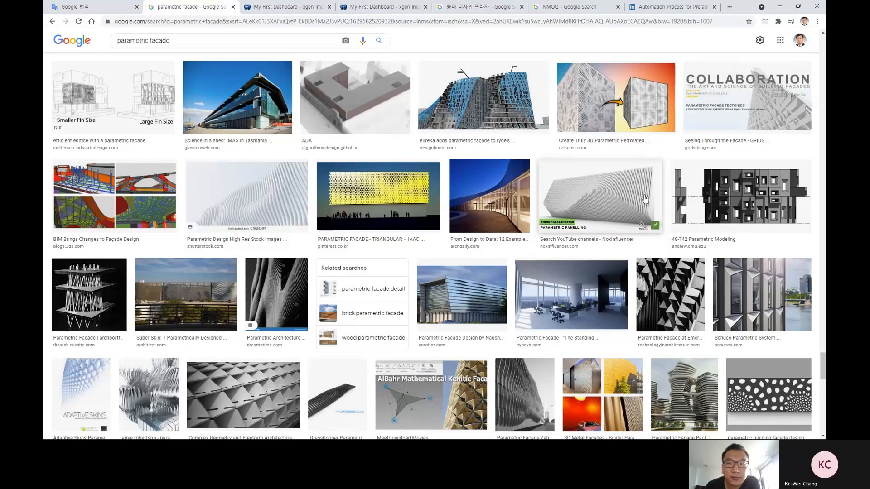
# Step: Switch back to CATIA, copy Mass01 and paste it into the 3D Shape root
pyautogui.click(781, 6)
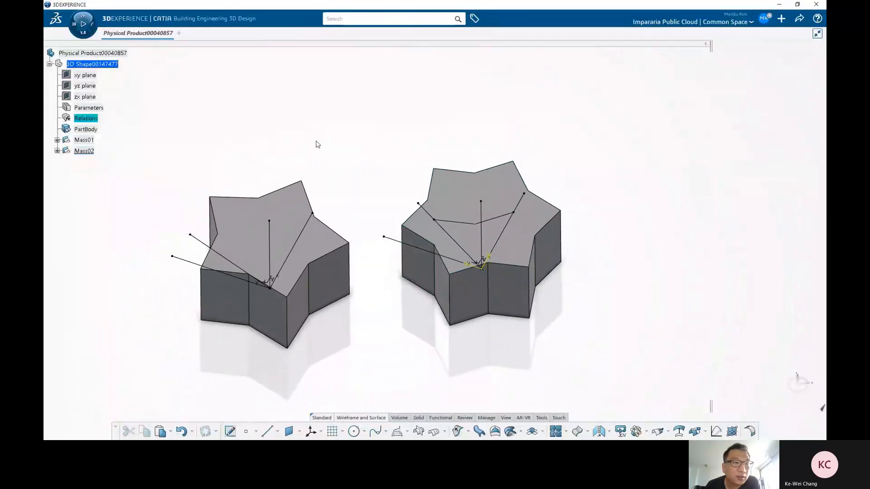
pyautogui.keyDown('ctrl'); pyautogui.click(84, 140); pyautogui.keyUp('ctrl')
pyautogui.keyDown('ctrl'); pyautogui.click(86, 151); pyautogui.keyUp('ctrl')
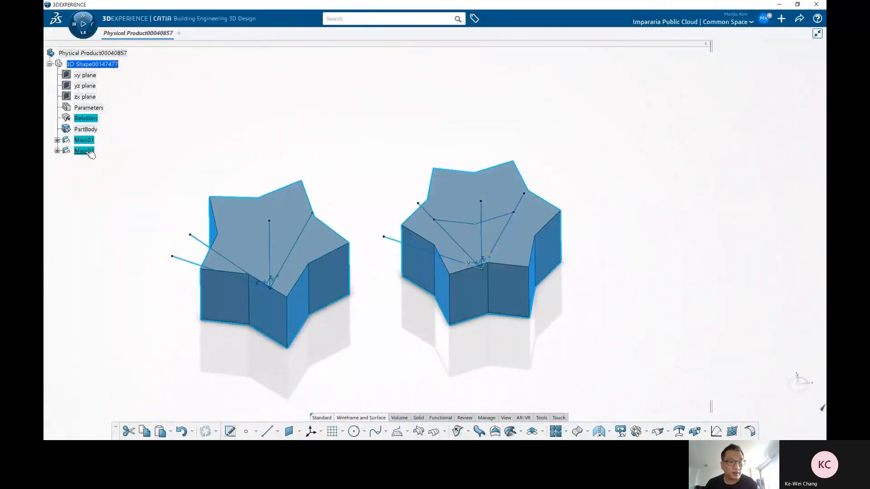
pyautogui.rightClick(89, 152)
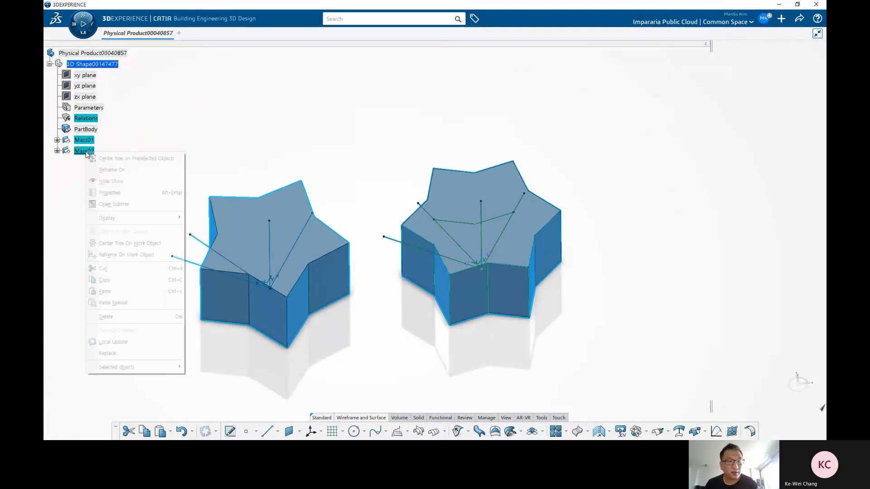
pyautogui.click(82, 145)
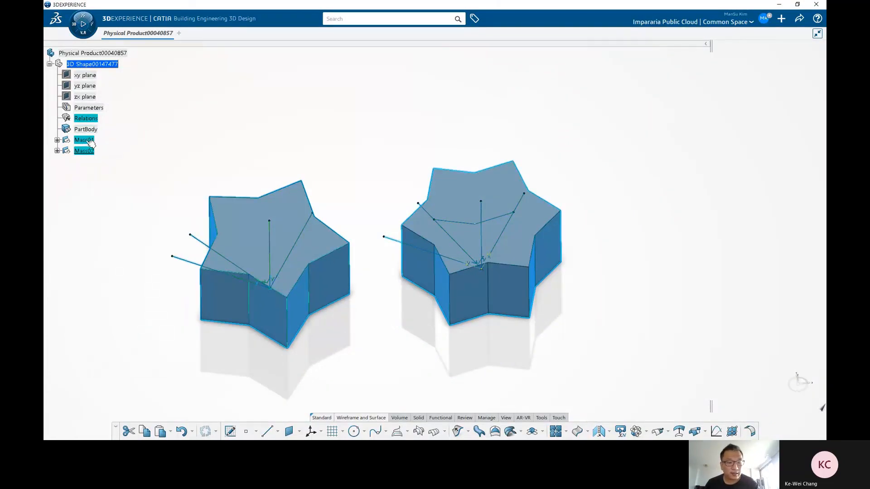
pyautogui.click(92, 64)
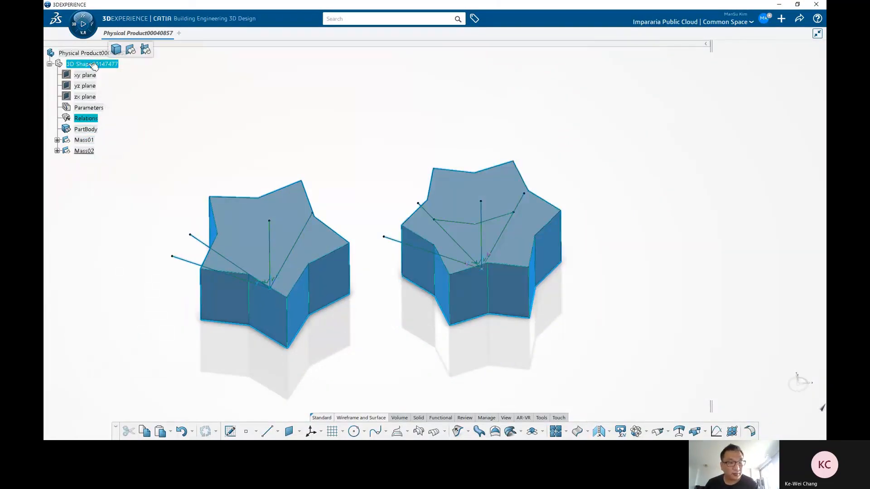
pyautogui.hotkey('ctrl', 'v')
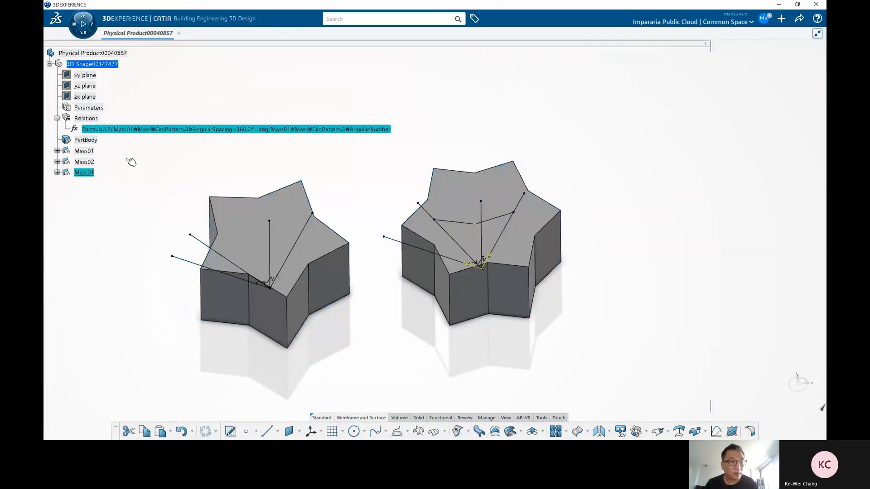
# Step: Expand the pasted Mass01 and delete the copied Formula.12 relation
pyautogui.click(57, 172)
pyautogui.click(120, 172)
pyautogui.click(128, 129)
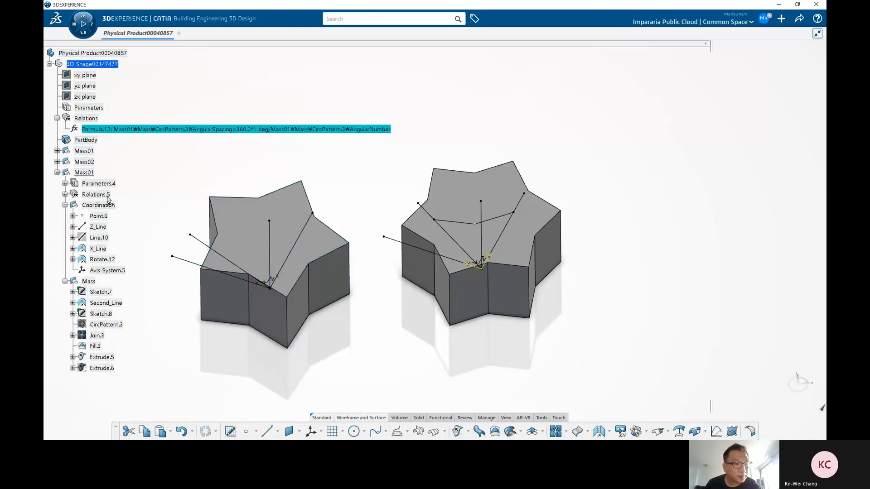
pyautogui.press('Delete')
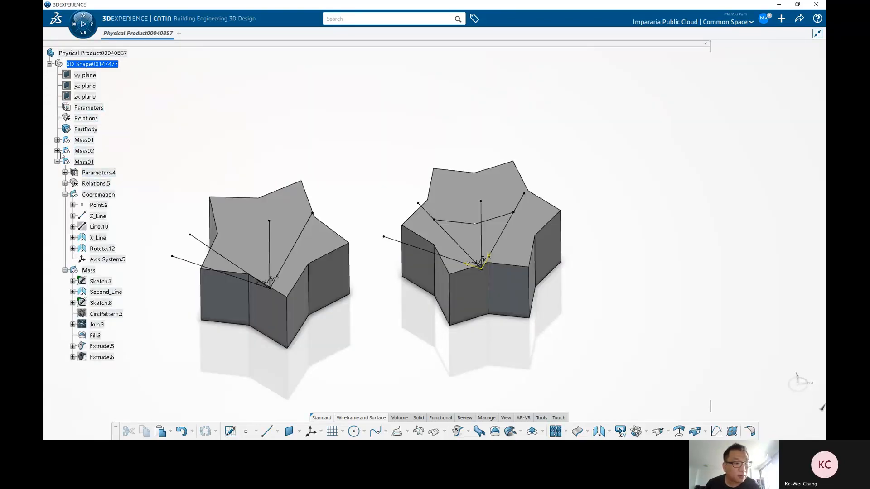
# Step: Hide the original Mass01 and Mass02 geometrical sets
pyautogui.click(58, 162)
pyautogui.click(81, 141)
pyautogui.keyDown('ctrl'); pyautogui.click(82, 150); pyautogui.keyUp('ctrl')
pyautogui.rightClick(83, 150)
pyautogui.press('h')
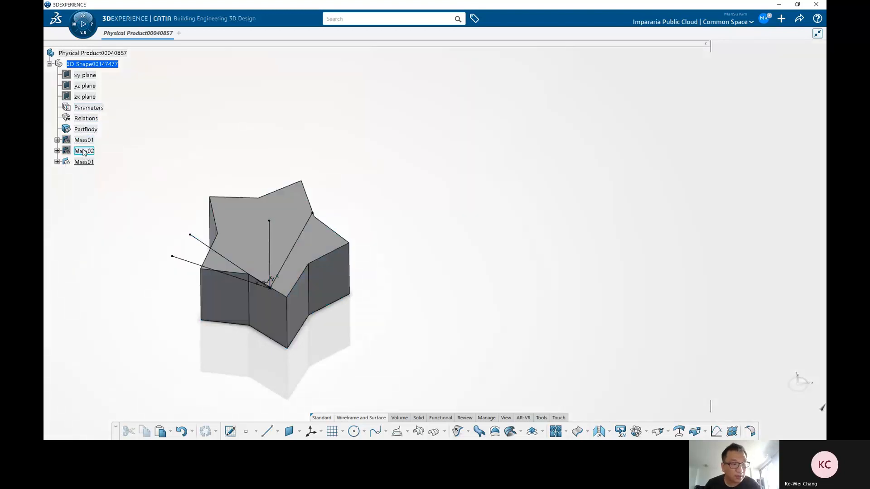
# Step: In the pasted Mass01, delete every feature of the Mass set from Sketch.7 to Extrude.6
pyautogui.doubleClick(86, 162)
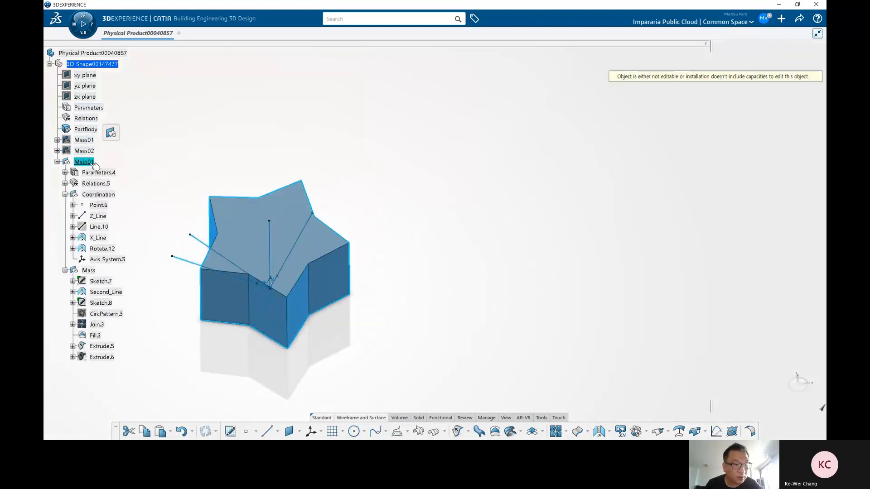
pyautogui.click(99, 194)
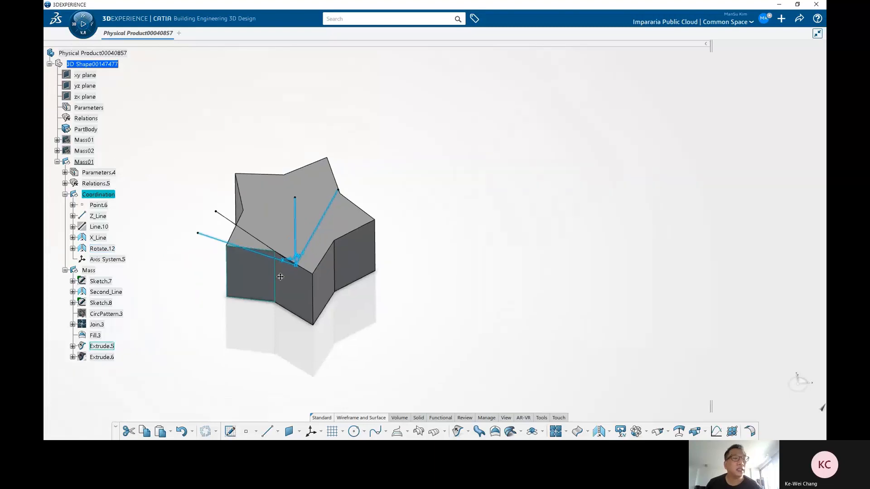
pyautogui.click(88, 270)
pyautogui.click(100, 281)
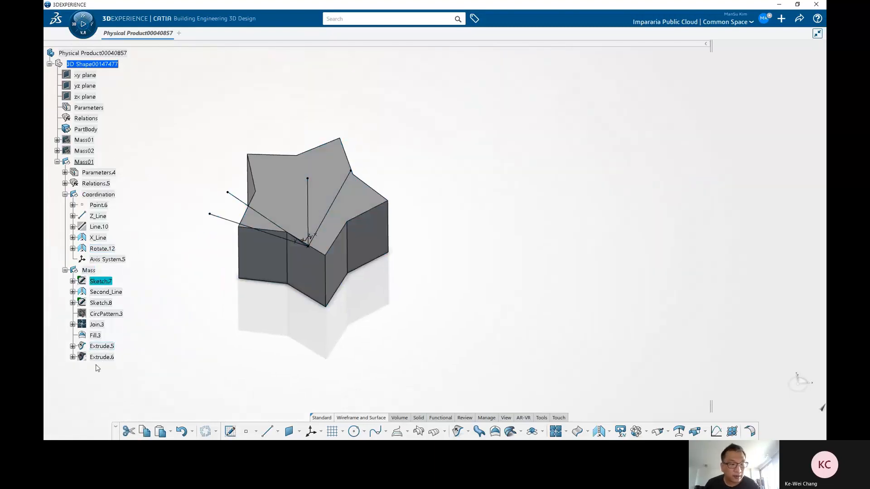
pyautogui.keyDown('shift'); pyautogui.click(109, 358); pyautogui.keyUp('shift')
pyautogui.press('Delete')
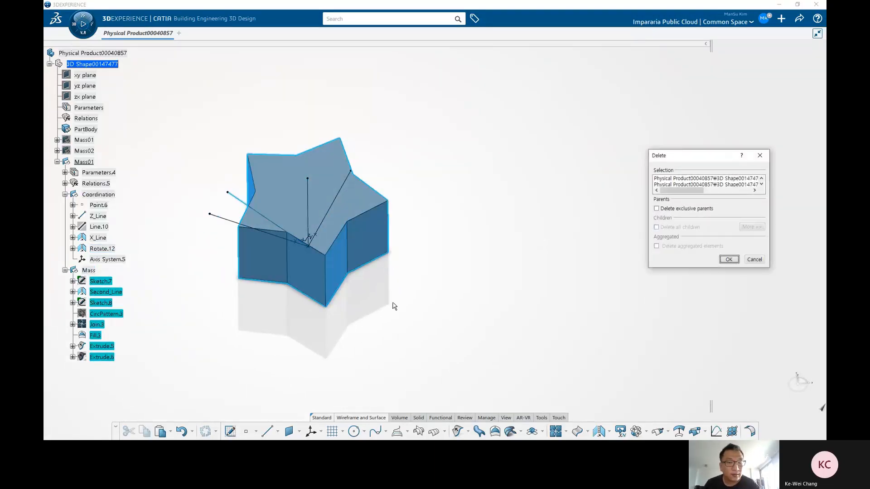
pyautogui.moveTo(699, 166); pyautogui.dragTo(548, 135)
pyautogui.click(578, 228)
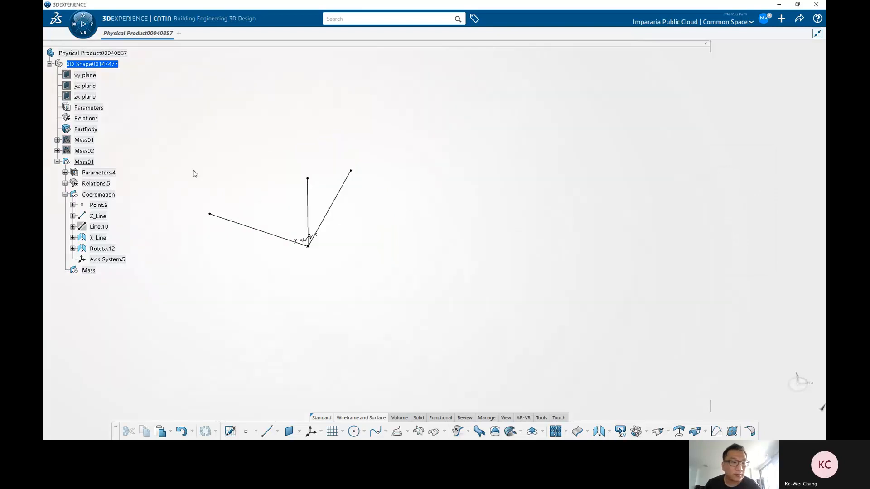
# Step: Orbit the view and examine the coordination lines X_Line, Line.10 and Z_Line of the pasted set
pyautogui.moveTo(395, 263); pyautogui.dragTo(389, 303, button='middle')
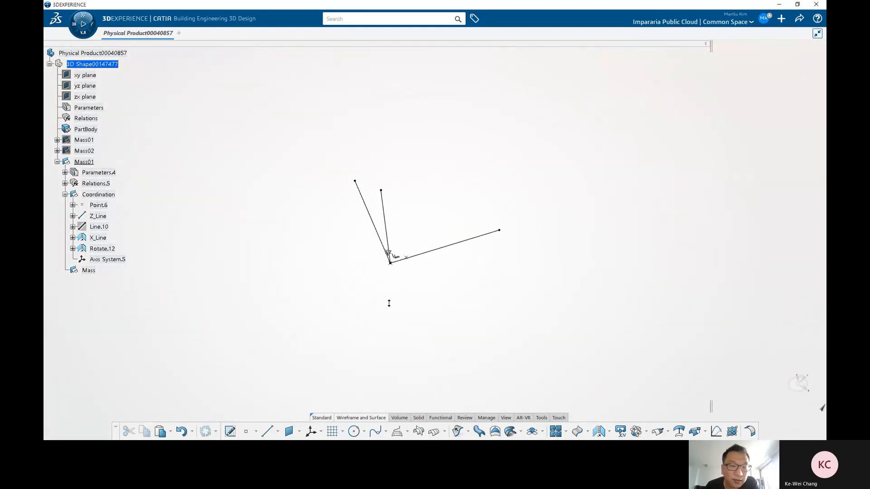
pyautogui.moveTo(388, 303); pyautogui.dragTo(271, 333, button='middle')
pyautogui.click(98, 238)
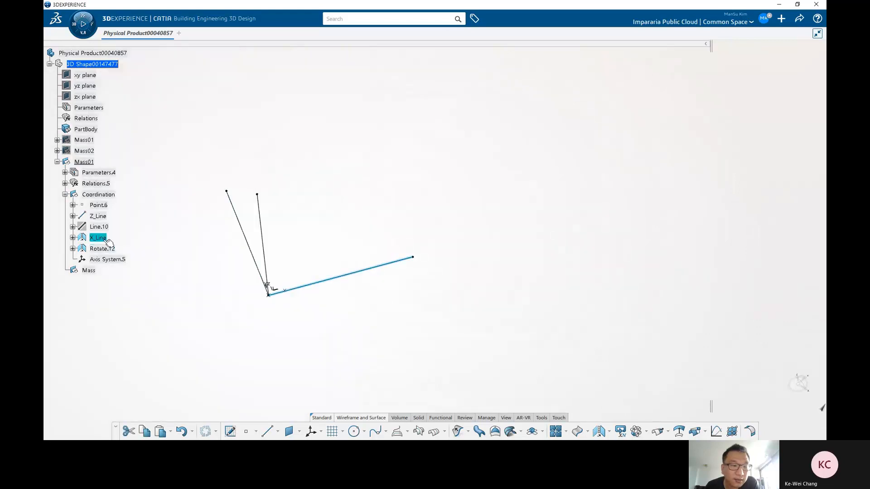
pyautogui.click(99, 226)
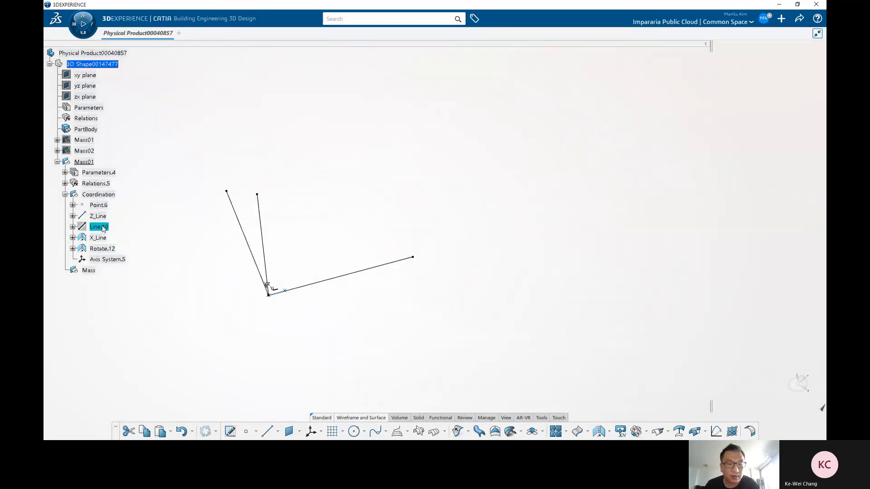
pyautogui.moveTo(275, 325); pyautogui.dragTo(330, 357, button='middle')
pyautogui.click(105, 217)
pyautogui.rightClick(102, 229)
pyautogui.press('h')
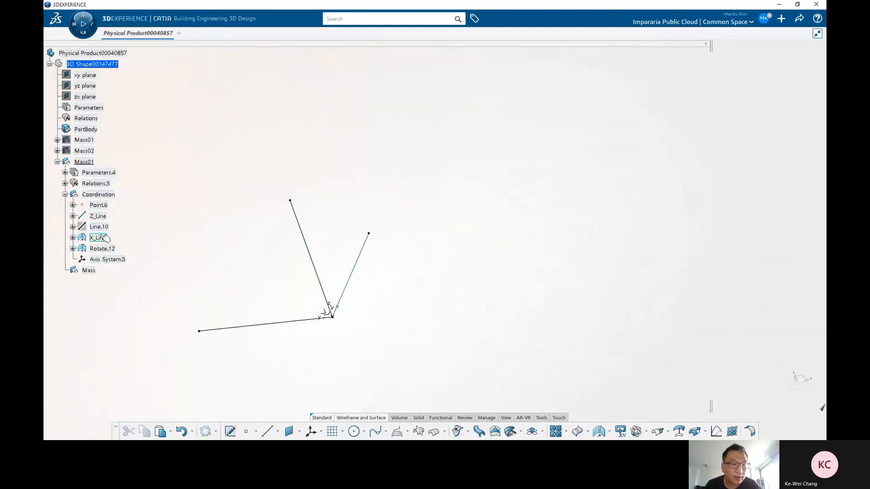
pyautogui.click(104, 237)
pyautogui.click(107, 227)
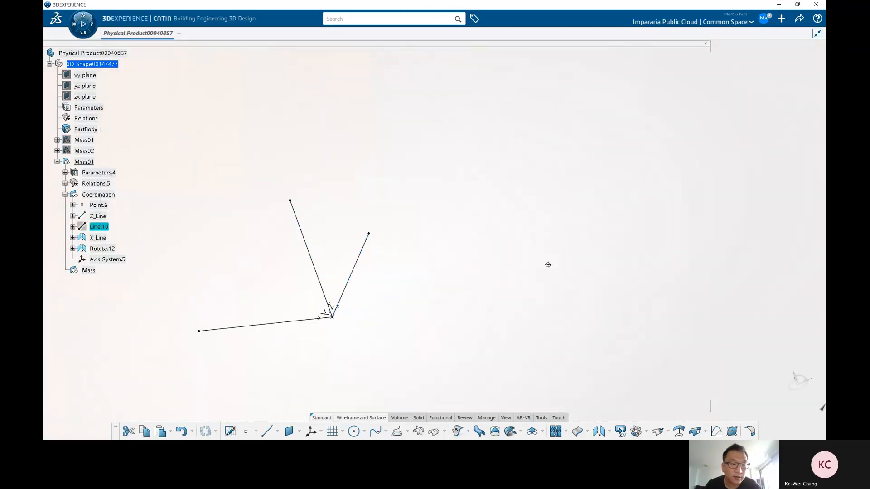
pyautogui.moveTo(547, 265); pyautogui.dragTo(292, 279, button='middle')
pyautogui.click(173, 244)
# Step: Create a point-direction line in the Mass set from Point.6 along X_Line with an end offset of 60
pyautogui.click(89, 271)
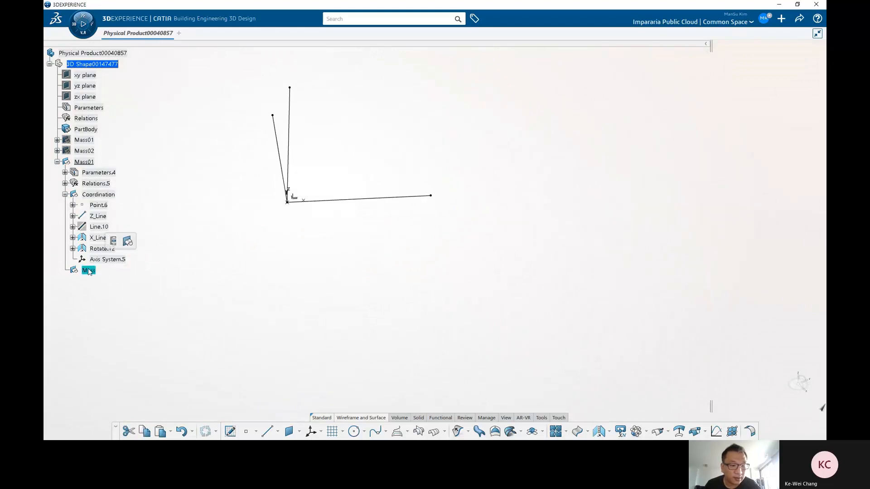
pyautogui.click(349, 287)
pyautogui.moveTo(349, 287); pyautogui.dragTo(335, 319, button='middle')
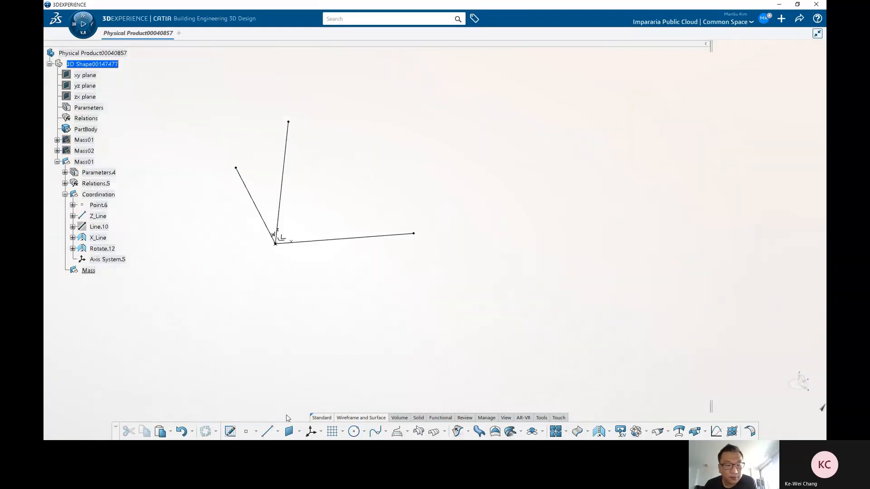
pyautogui.click(276, 244)
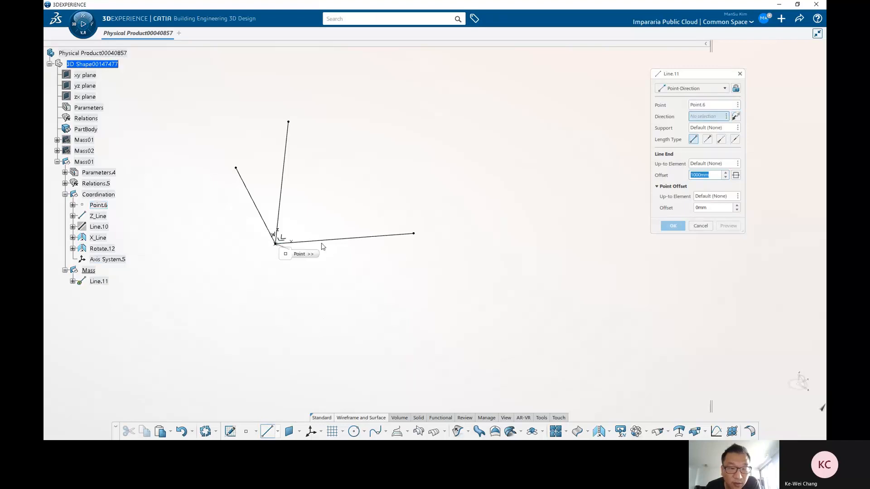
pyautogui.click(354, 240)
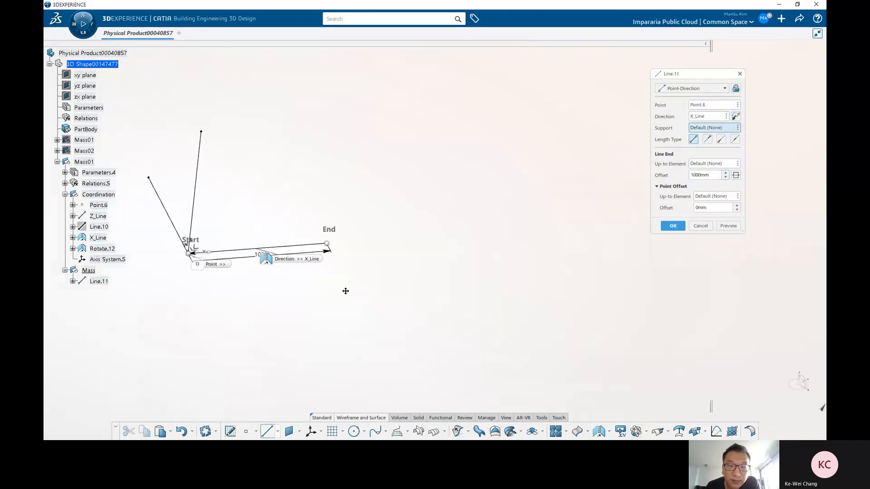
pyautogui.moveTo(327, 239); pyautogui.dragTo(607, 219)
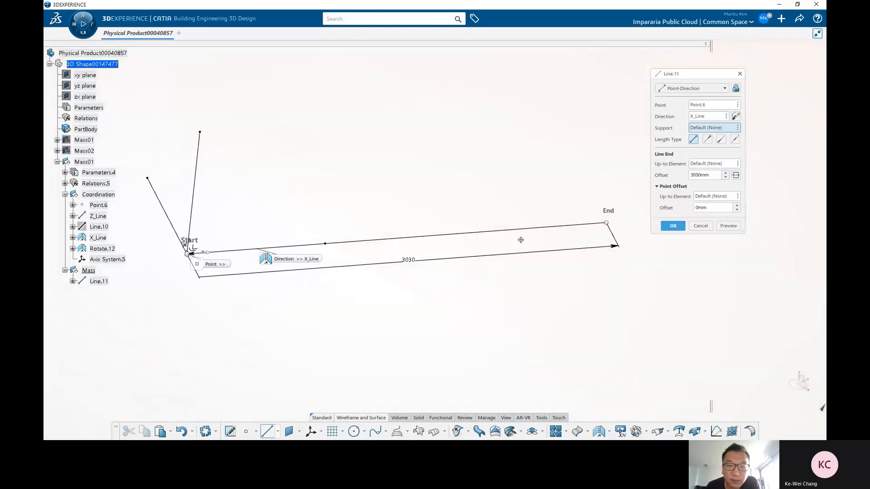
pyautogui.moveTo(521, 239); pyautogui.dragTo(471, 270, button='middle')
pyautogui.moveTo(512, 212); pyautogui.dragTo(532, 218)
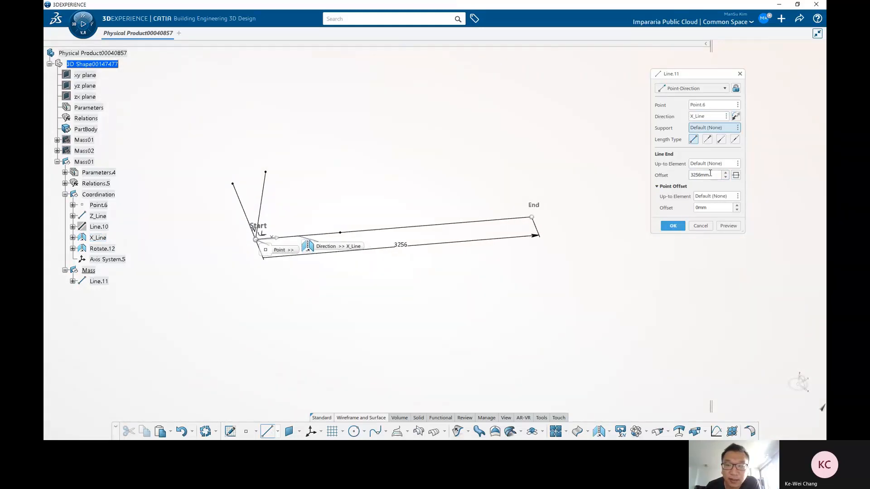
pyautogui.write('6000')
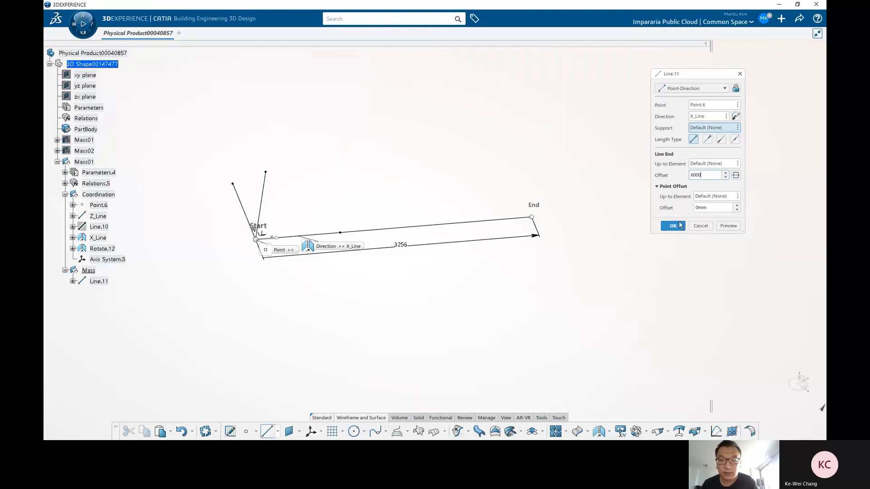
pyautogui.click(673, 225)
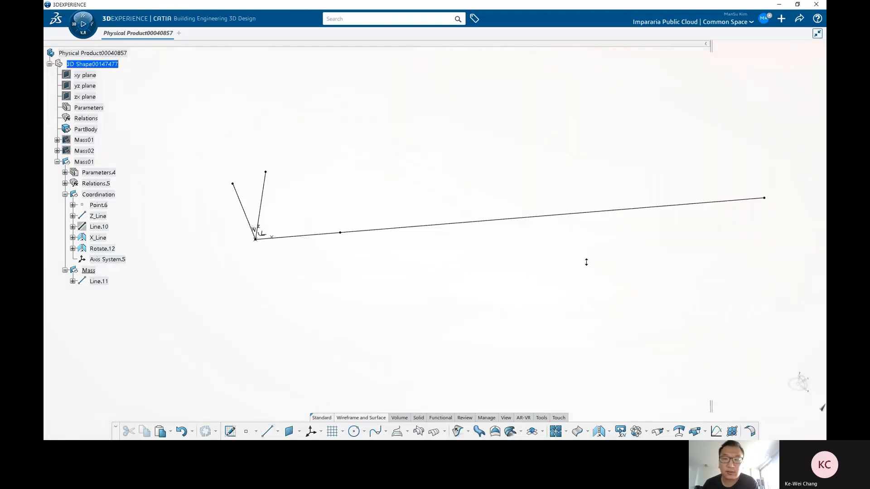
# Step: Translate Line.11 3000 mm along the Z axis
pyautogui.moveTo(587, 262); pyautogui.dragTo(500, 274, button='middle')
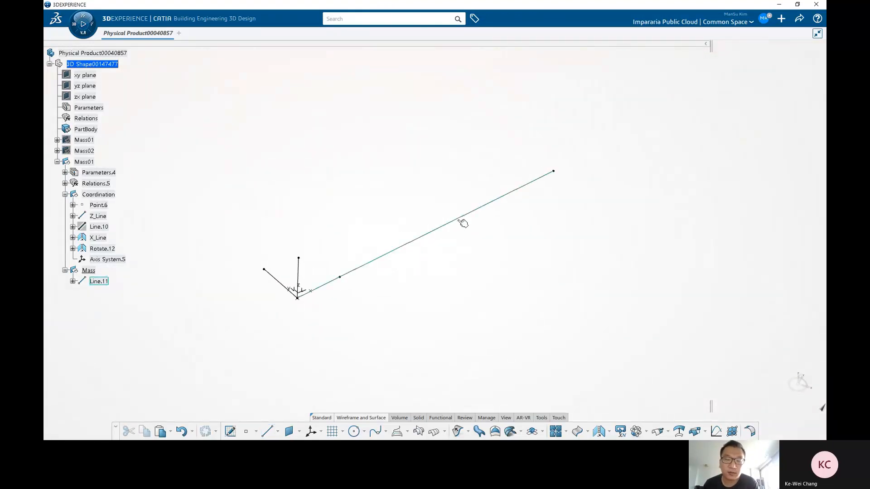
pyautogui.click(462, 224)
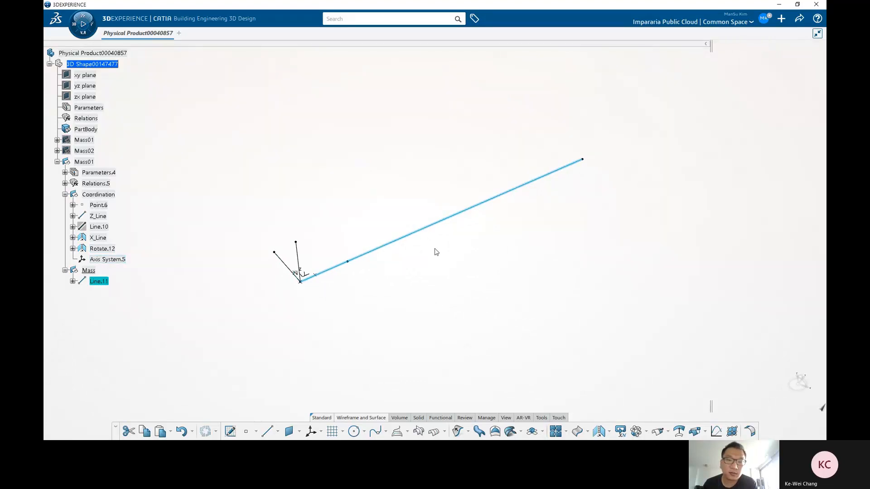
pyautogui.click(442, 260)
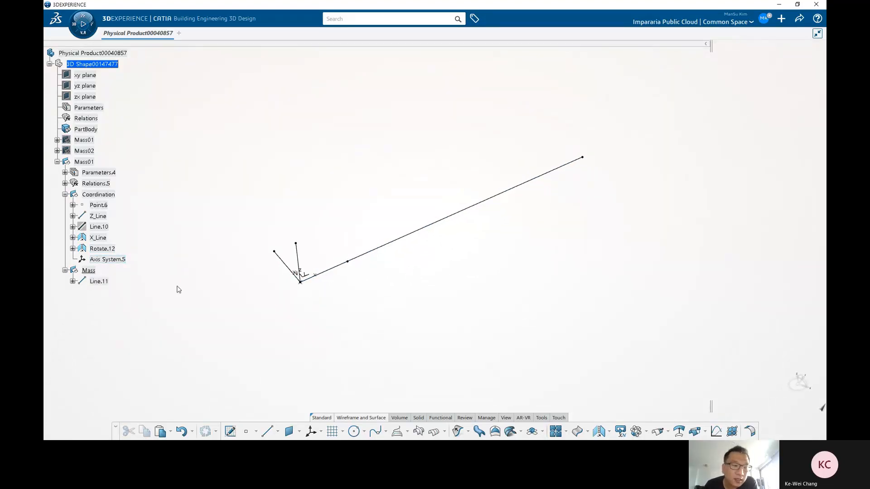
pyautogui.moveTo(465, 191); pyautogui.dragTo(439, 279, button='middle')
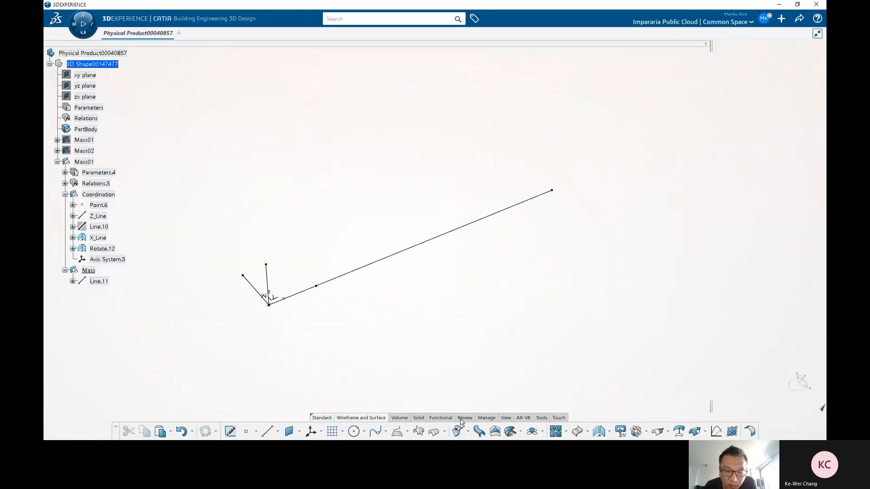
pyautogui.click(610, 432)
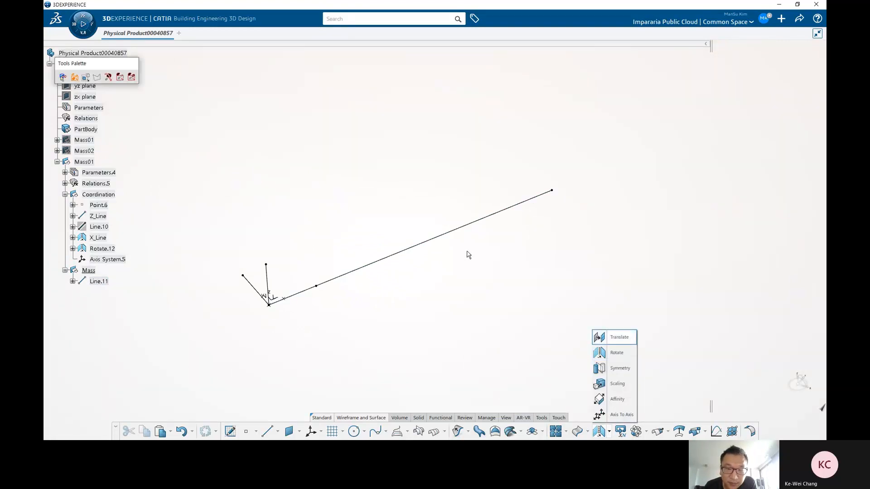
pyautogui.click(447, 232)
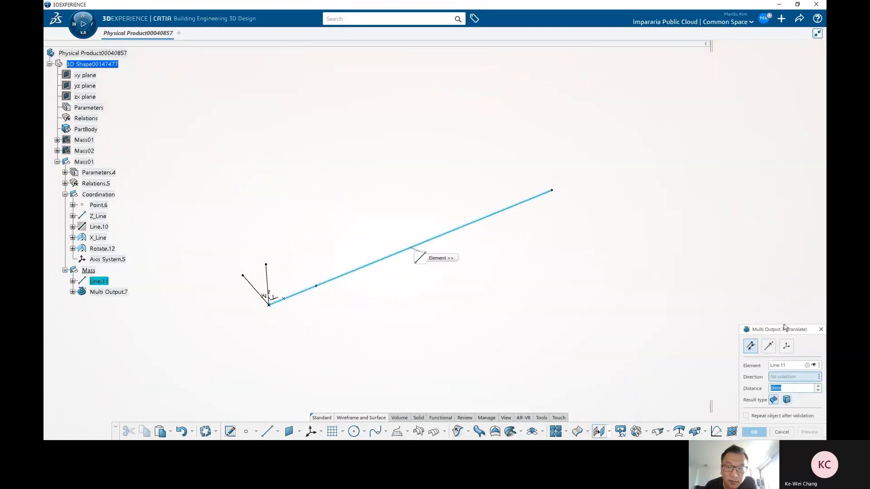
pyautogui.moveTo(784, 327); pyautogui.dragTo(549, 203)
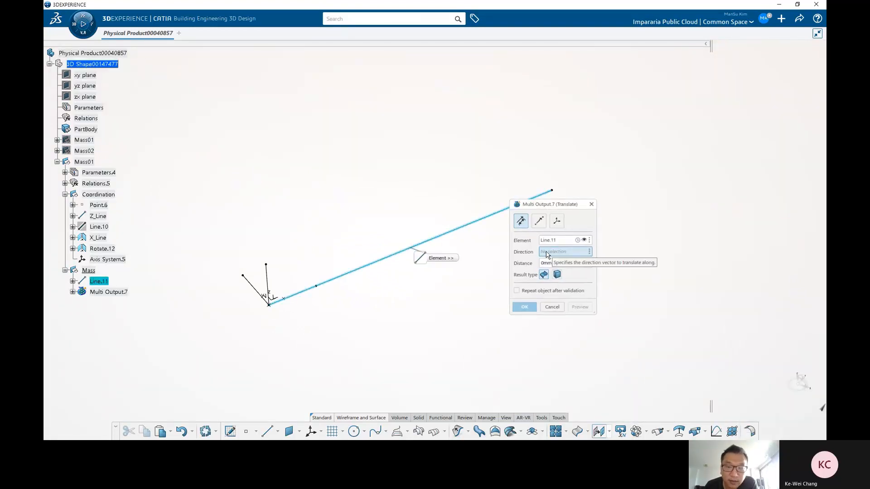
pyautogui.rightClick(544, 252)
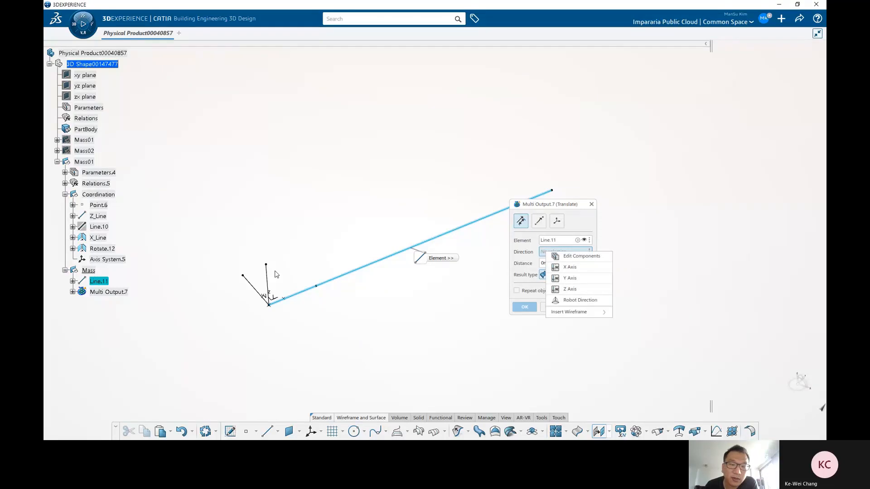
pyautogui.click(569, 289)
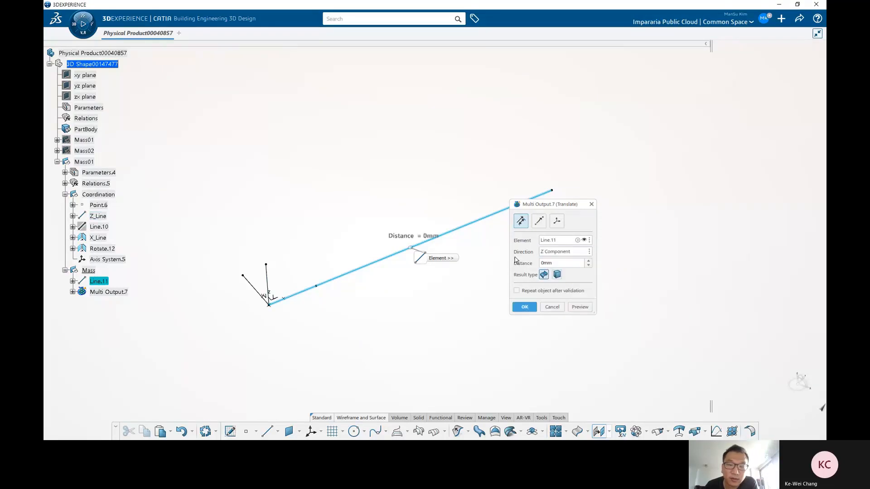
pyautogui.moveTo(403, 192); pyautogui.dragTo(440, 227, button='middle')
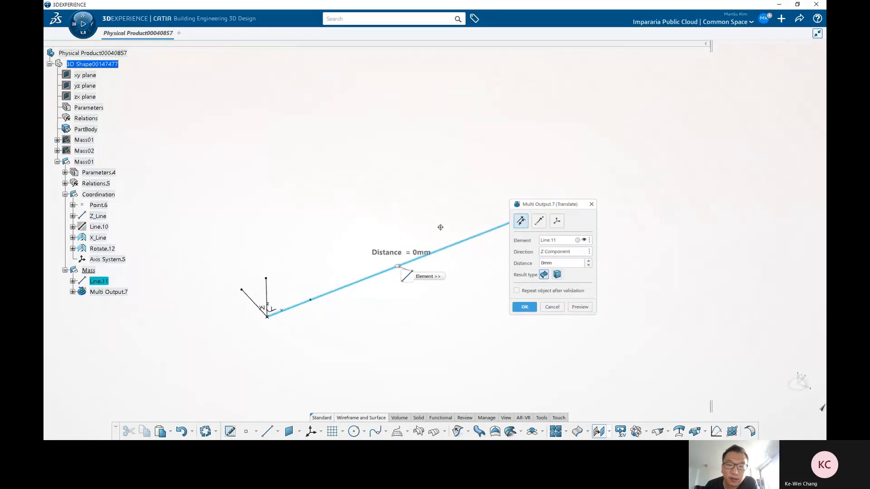
pyautogui.moveTo(408, 254); pyautogui.dragTo(393, 126)
pyautogui.doubleClick(550, 263)
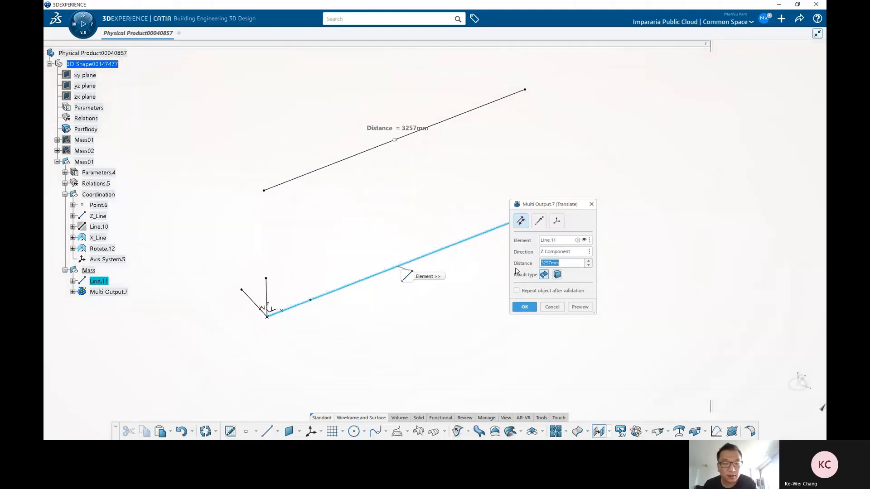
pyautogui.write('3000')
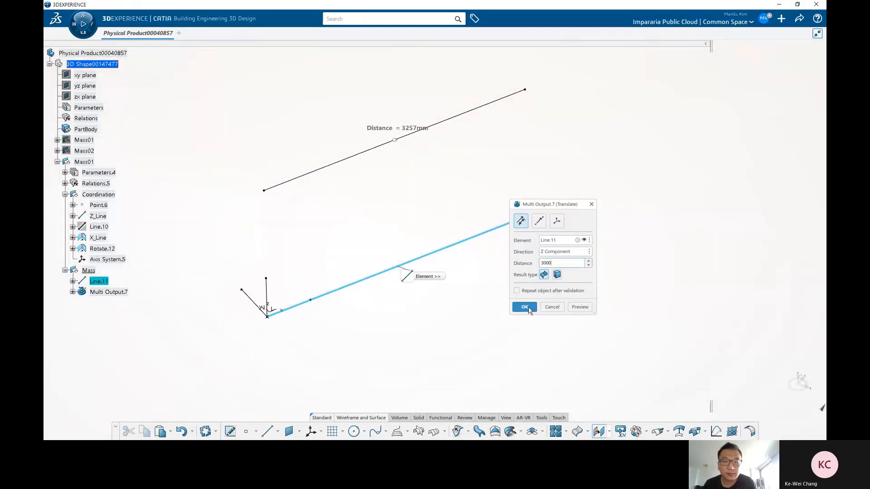
pyautogui.click(524, 308)
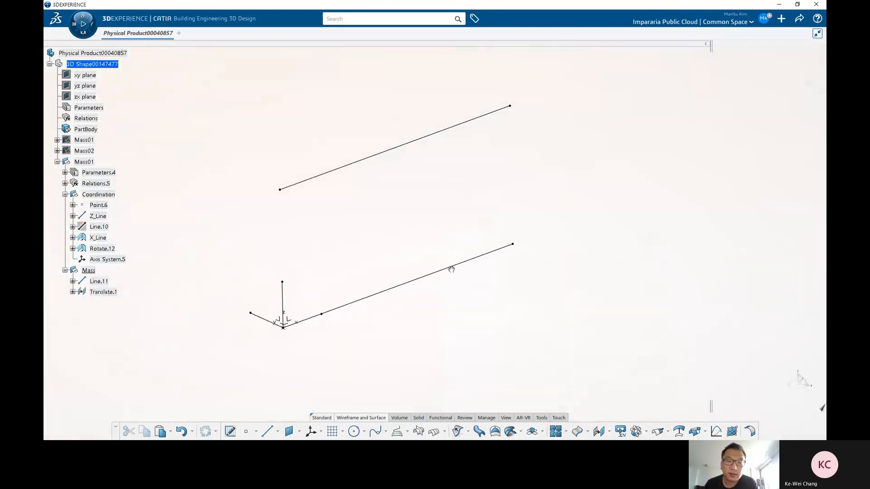
# Step: Start a positioned sketch on the ZX plane of Axis System.5 with its origin projected from Point.6
pyautogui.moveTo(384, 284); pyautogui.dragTo(370, 281, button='middle')
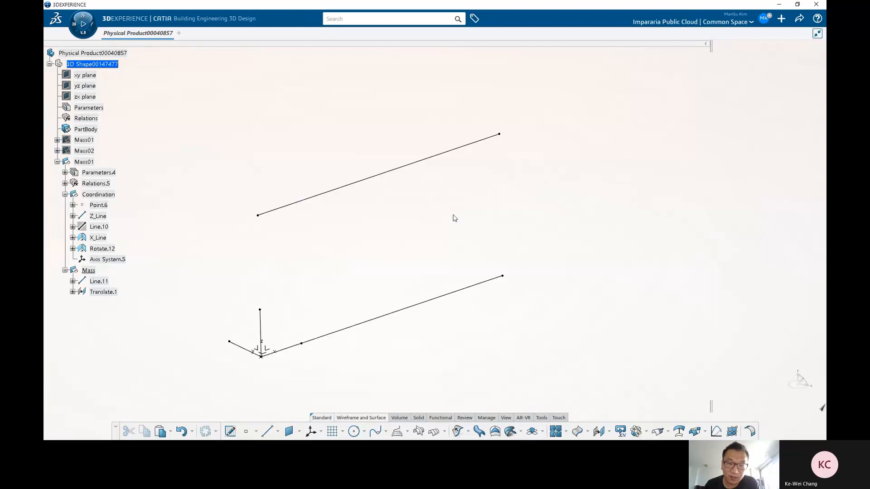
pyautogui.moveTo(548, 245); pyautogui.dragTo(423, 293, button='middle')
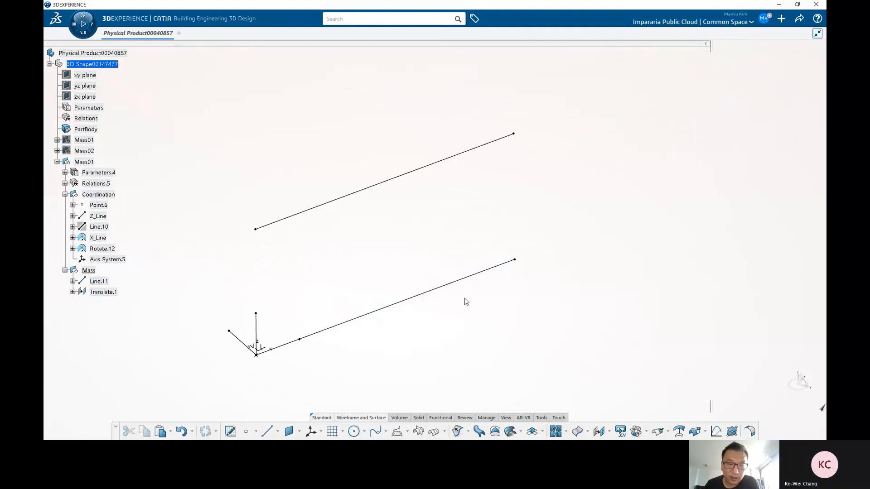
pyautogui.moveTo(466, 302); pyautogui.dragTo(459, 292, button='middle')
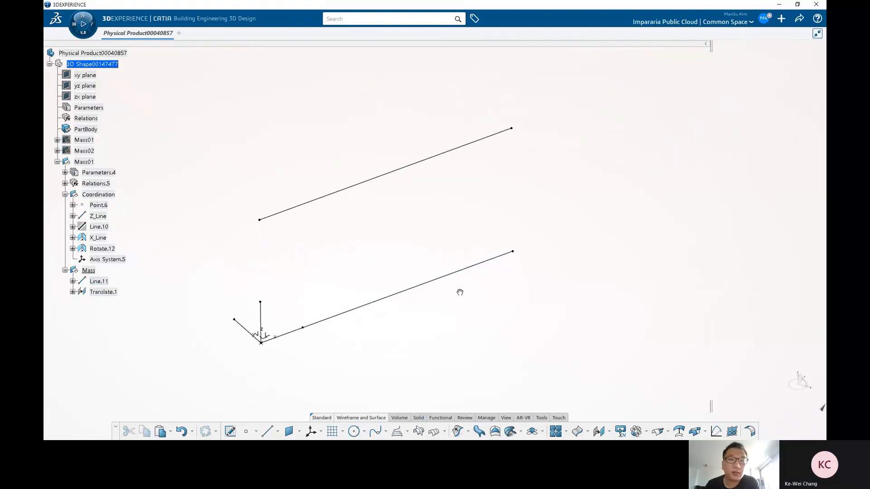
pyautogui.moveTo(319, 298); pyautogui.dragTo(491, 291, button='middle')
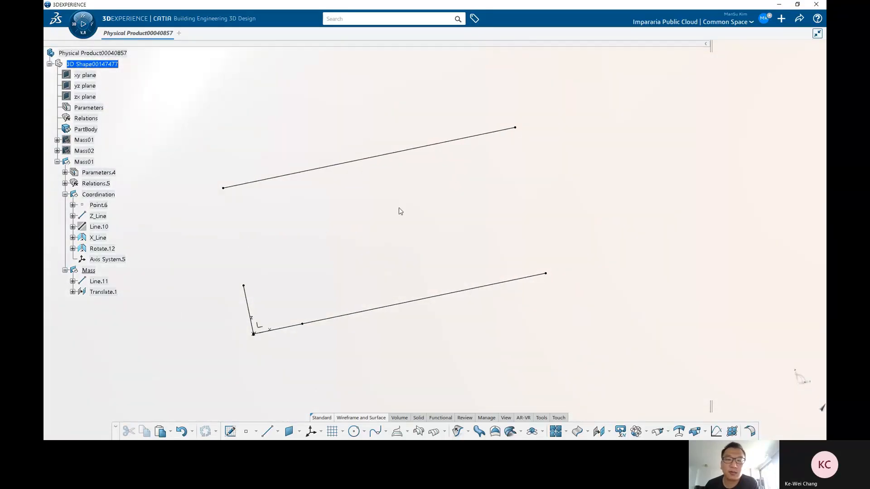
pyautogui.moveTo(273, 216); pyautogui.dragTo(439, 285, button='middle')
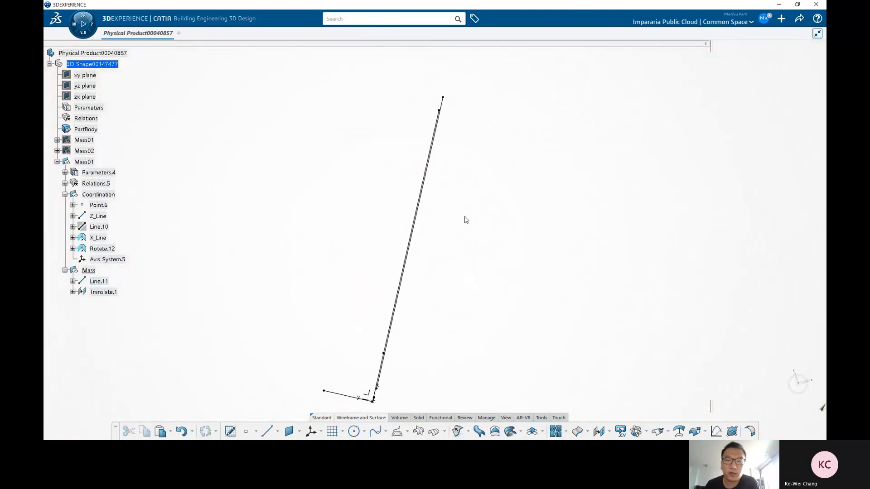
pyautogui.moveTo(422, 345); pyautogui.dragTo(480, 295, button='middle')
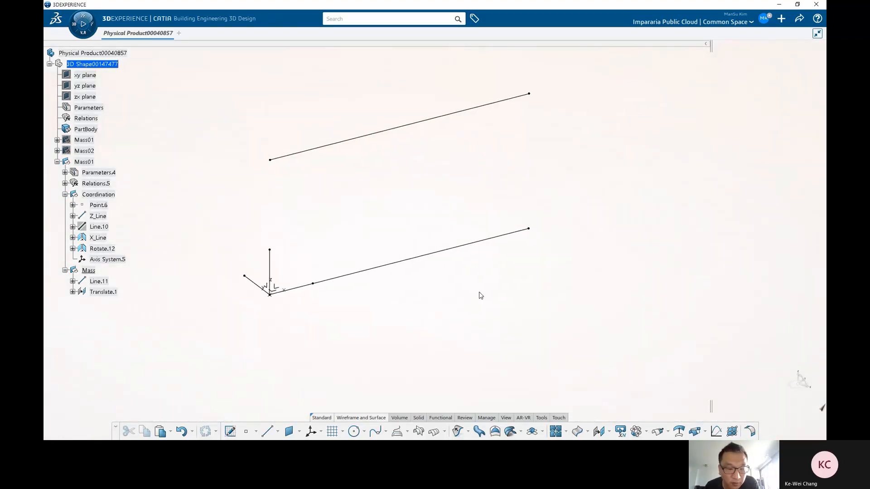
pyautogui.click(230, 431)
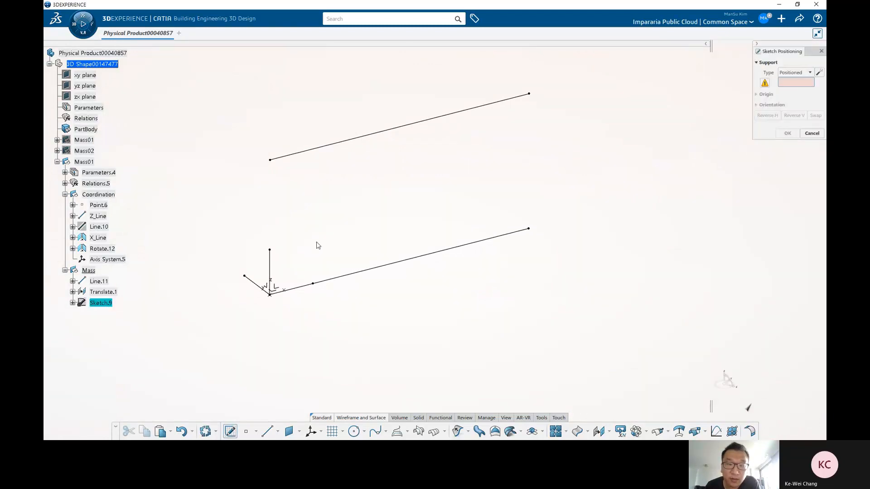
pyautogui.click(278, 289)
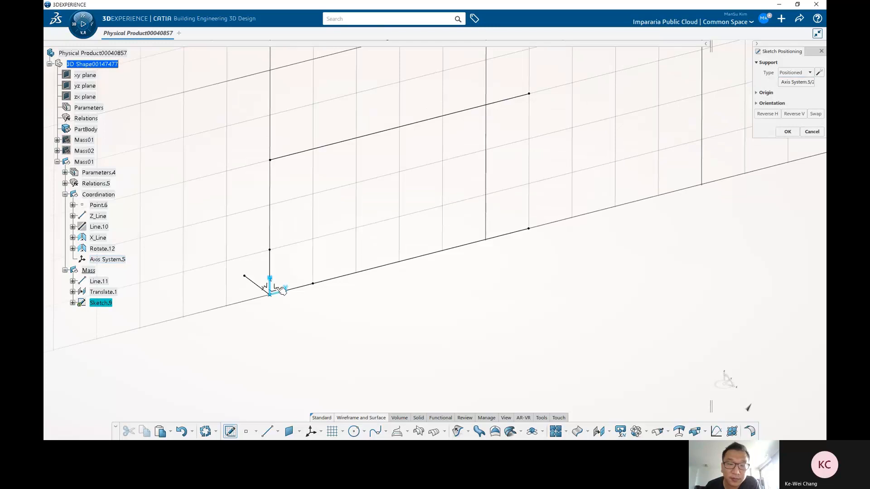
pyautogui.click(765, 93)
pyautogui.click(780, 103)
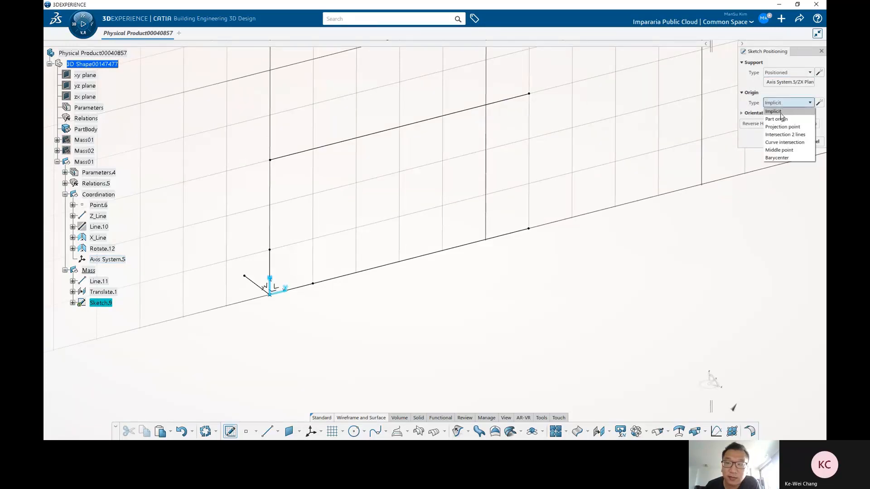
pyautogui.click(782, 127)
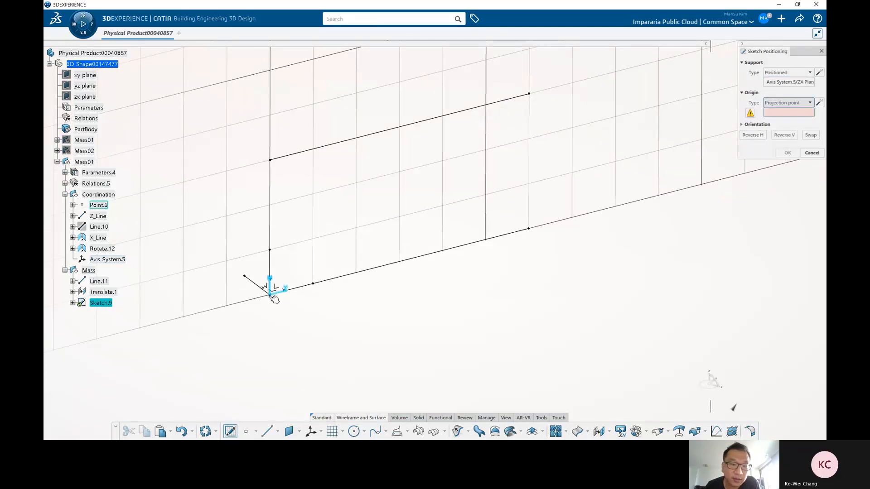
pyautogui.click(271, 296)
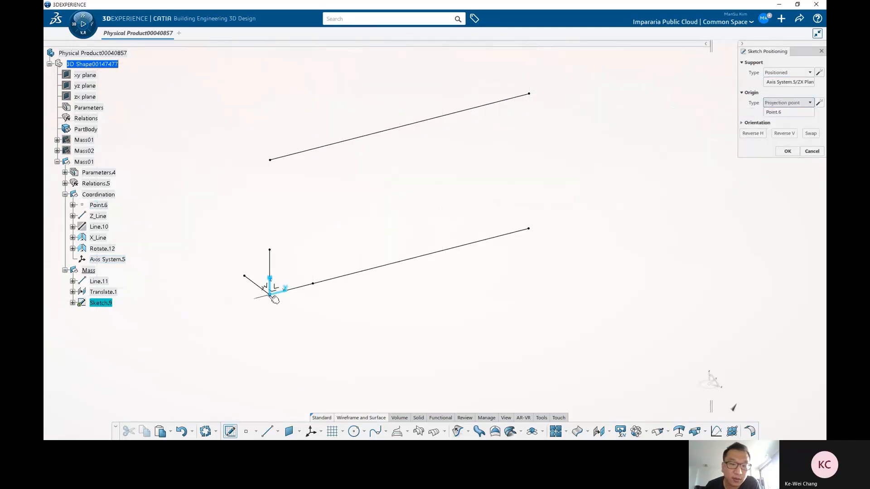
# Step: Orient the sketch parallel to Line.11 in the H direction and reverse its V direction
pyautogui.click(756, 123)
pyautogui.click(789, 133)
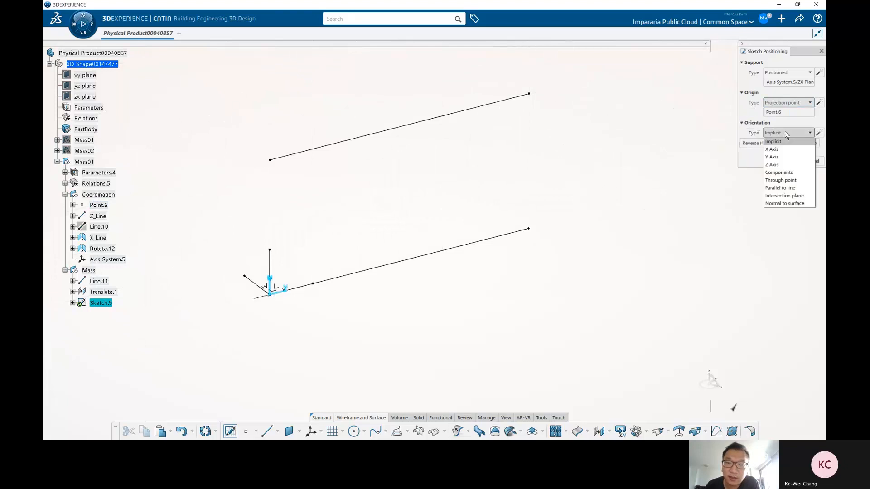
pyautogui.click(786, 193)
pyautogui.click(491, 240)
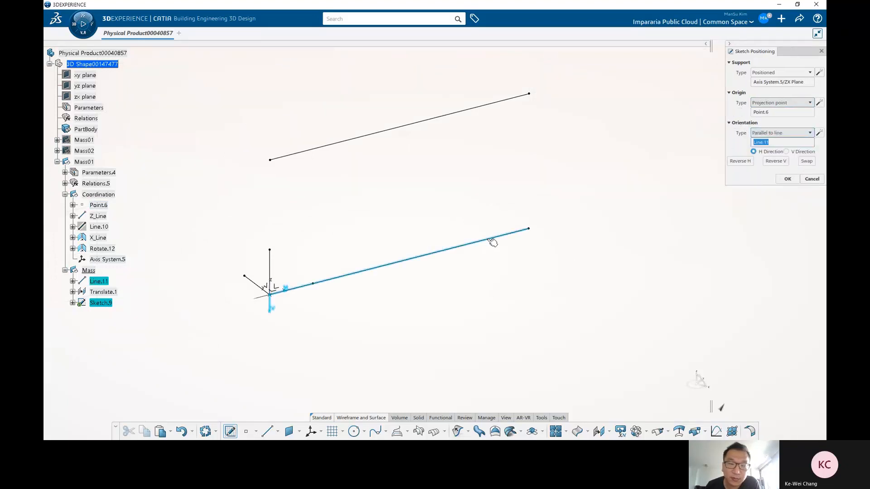
pyautogui.moveTo(379, 296); pyautogui.dragTo(422, 241, button='middle')
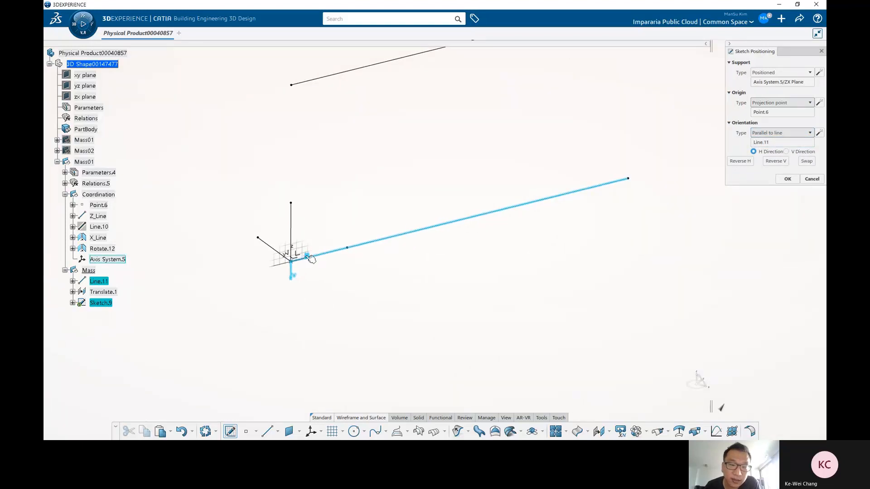
pyautogui.moveTo(307, 255); pyautogui.dragTo(281, 287, button='middle')
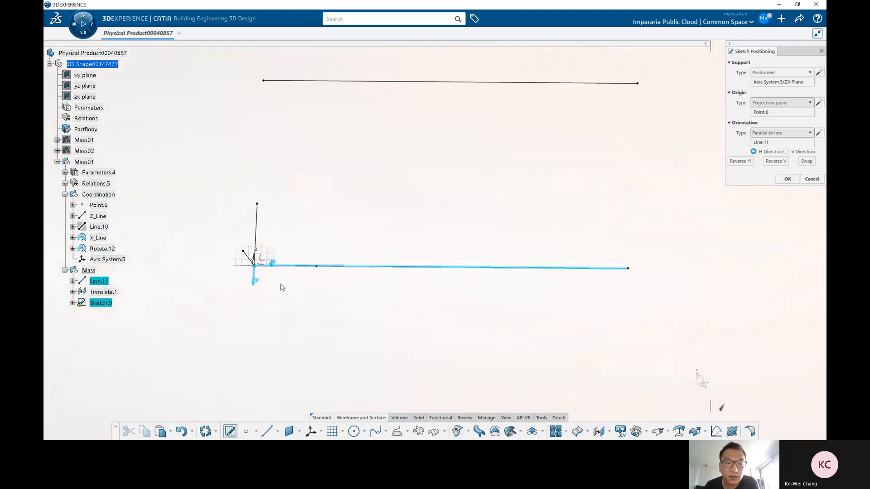
pyautogui.click(775, 161)
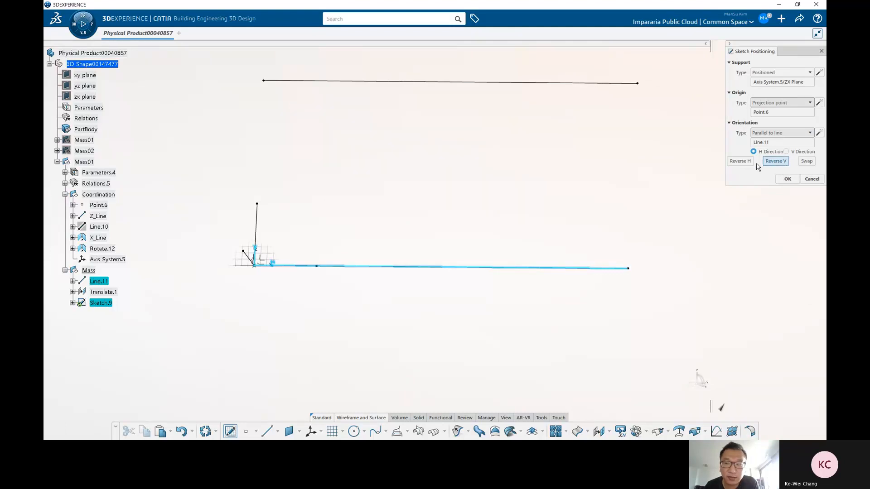
pyautogui.moveTo(299, 202); pyautogui.dragTo(281, 239, button='middle')
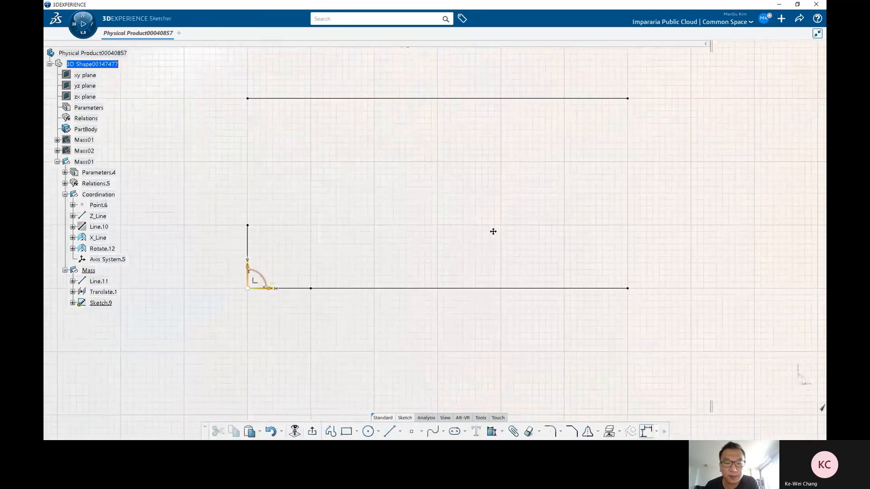
# Step: Sketch a wavy four-point spline between the base line and the translated line
pyautogui.click(432, 435)
pyautogui.click(238, 202)
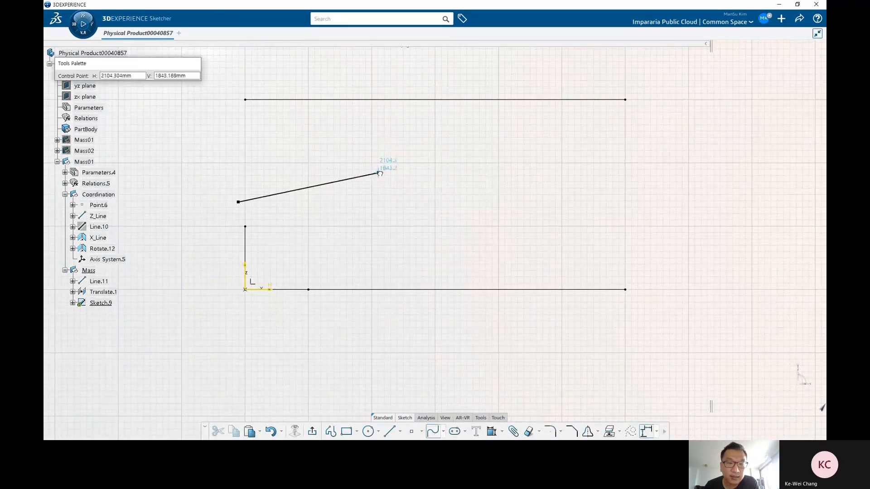
pyautogui.click(379, 172)
pyautogui.click(507, 207)
pyautogui.doubleClick(634, 180)
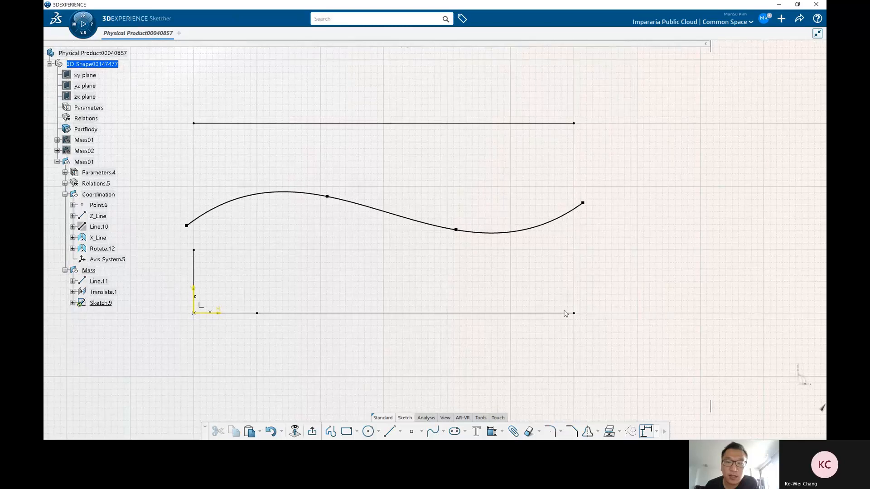
# Step: Move the spline's end point slightly lower and exit the sketch
pyautogui.click(571, 313)
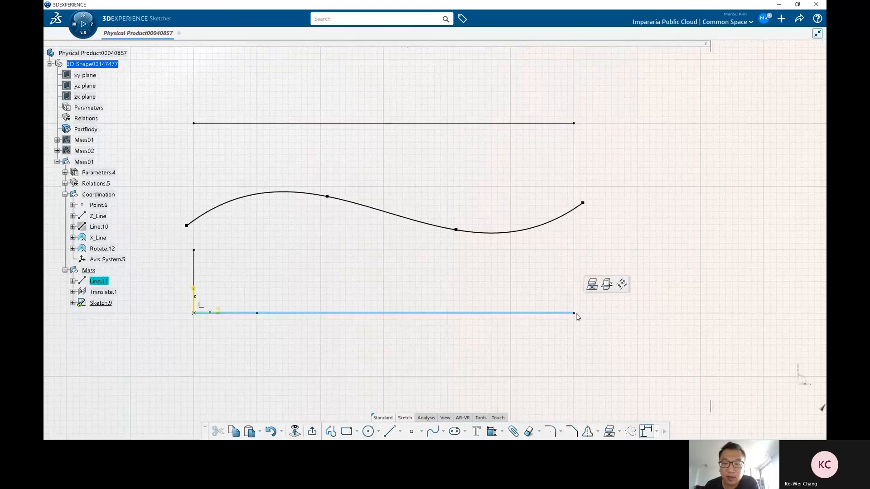
pyautogui.click(675, 325)
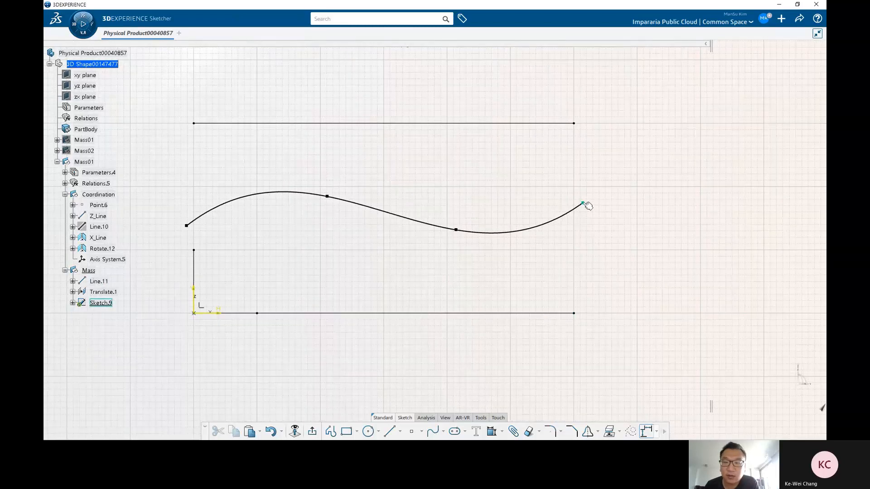
pyautogui.moveTo(584, 204); pyautogui.dragTo(578, 213)
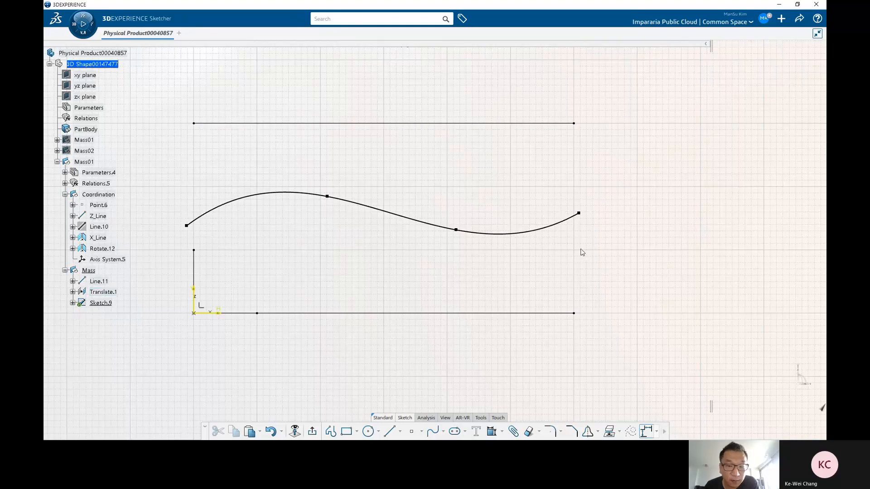
pyautogui.click(313, 431)
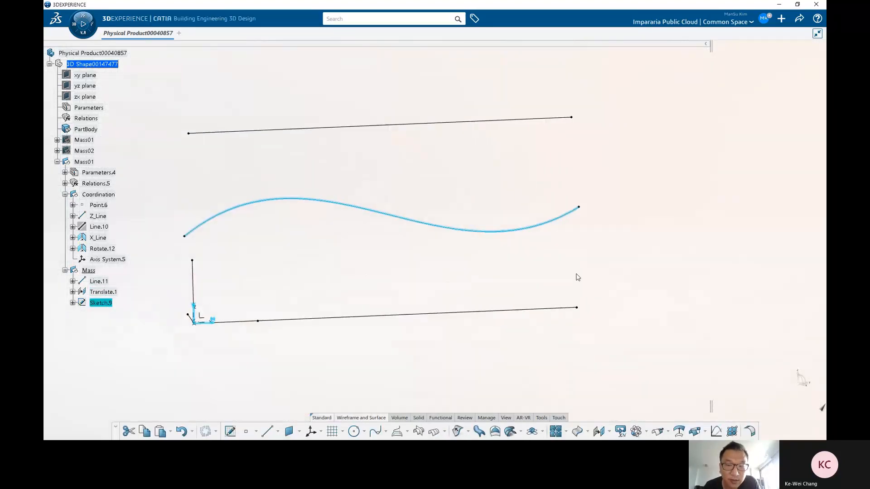
# Step: Create Point.7 on Line.11 at a ratio of curve length of 1
pyautogui.click(247, 432)
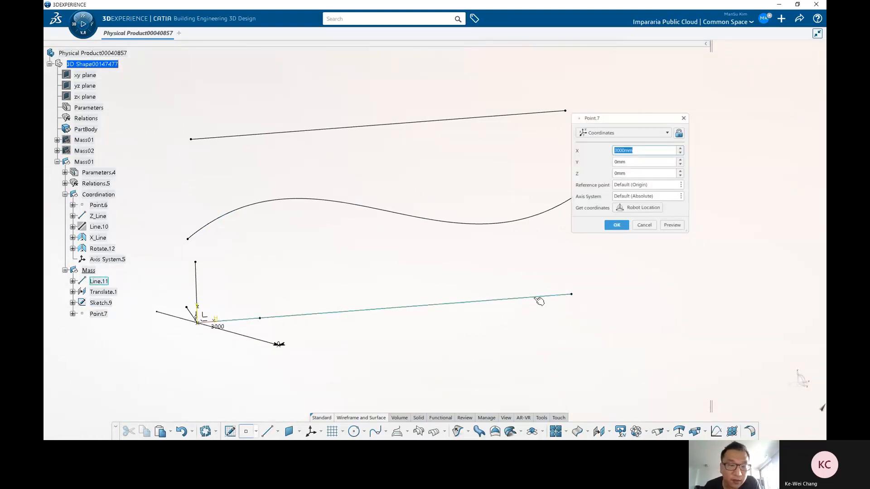
pyautogui.click(538, 298)
pyautogui.click(550, 296)
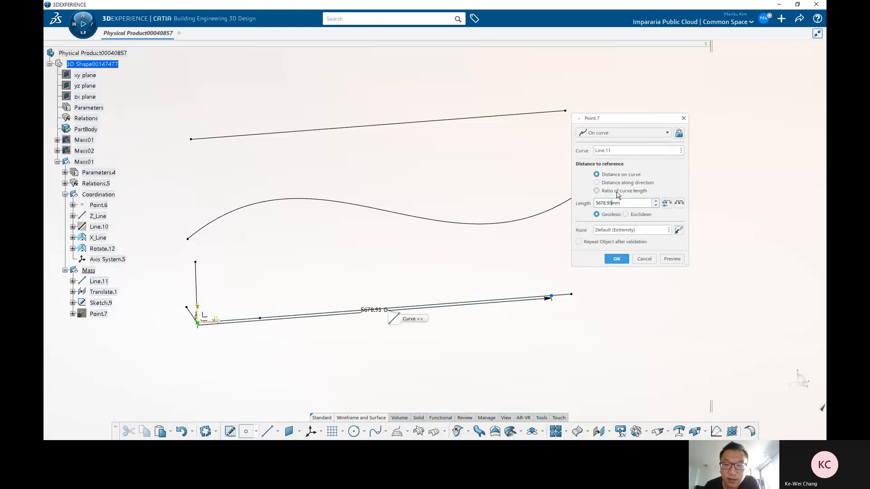
pyautogui.click(616, 193)
pyautogui.moveTo(606, 204); pyautogui.dragTo(542, 196)
pyautogui.write('1')
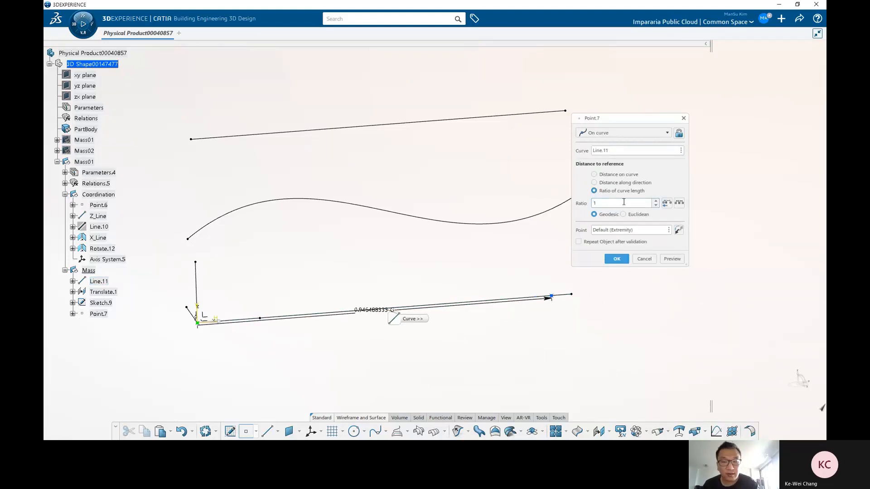
pyautogui.click(616, 259)
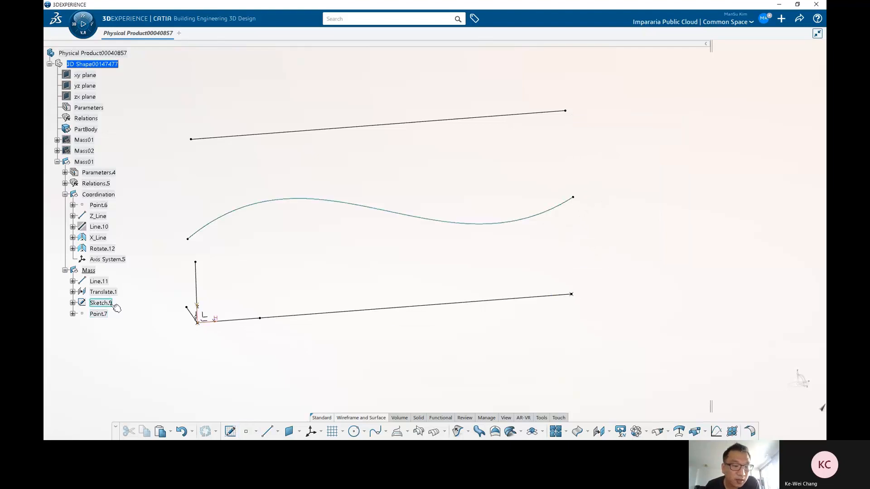
# Step: Reorder Point.7 in the tree so it comes before Sketch.9
pyautogui.scroll(-3, 117, 308)
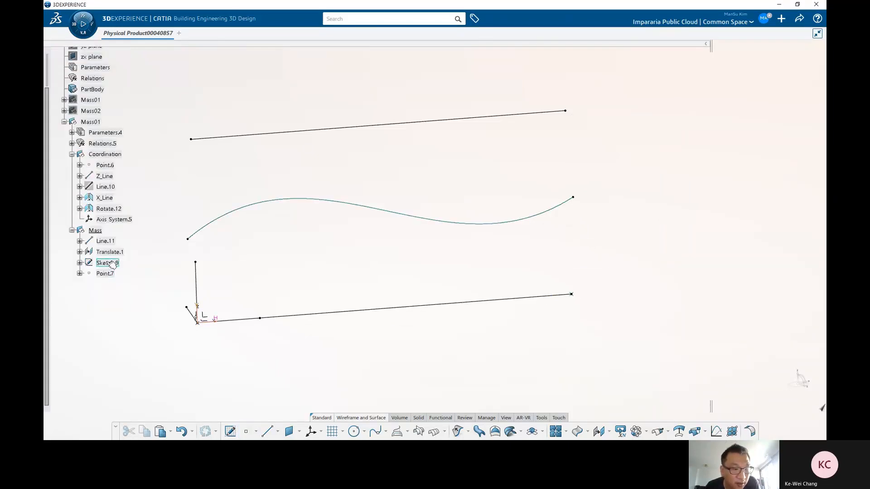
pyautogui.click(108, 263)
pyautogui.moveTo(96, 234); pyautogui.dragTo(96, 232)
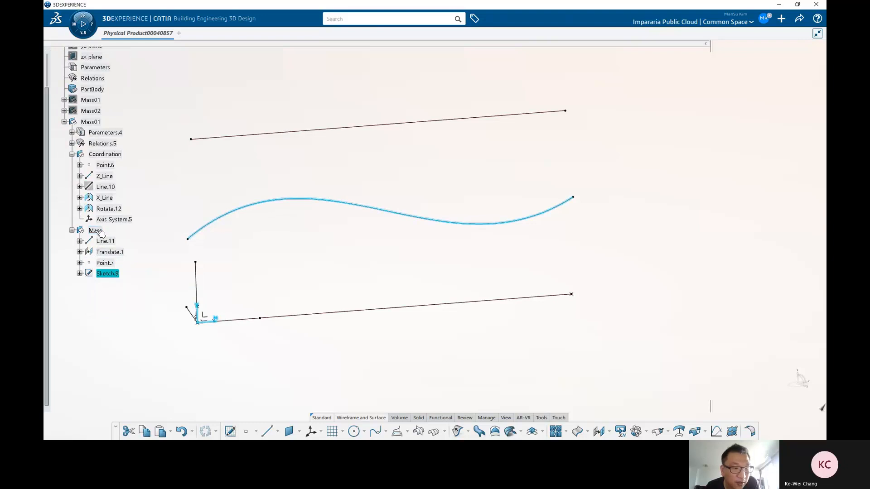
# Step: Edit Sketch.9 and draw a vertical construction line, about 3179 mm long, just beyond the spline's end
pyautogui.doubleClick(107, 274)
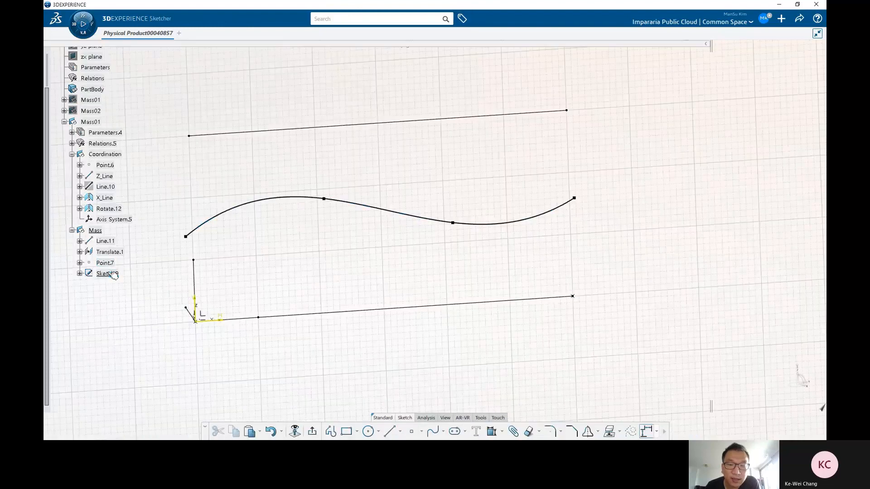
pyautogui.click(389, 430)
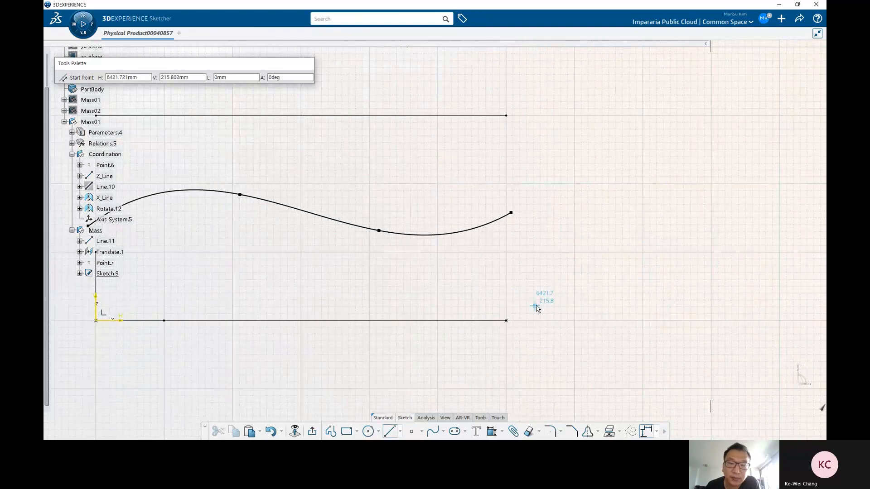
pyautogui.click(533, 317)
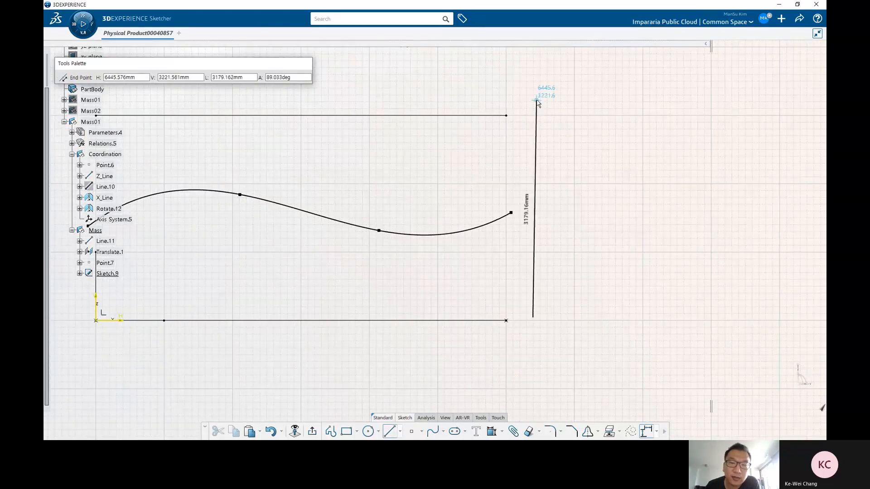
pyautogui.click(534, 95)
pyautogui.click(545, 107)
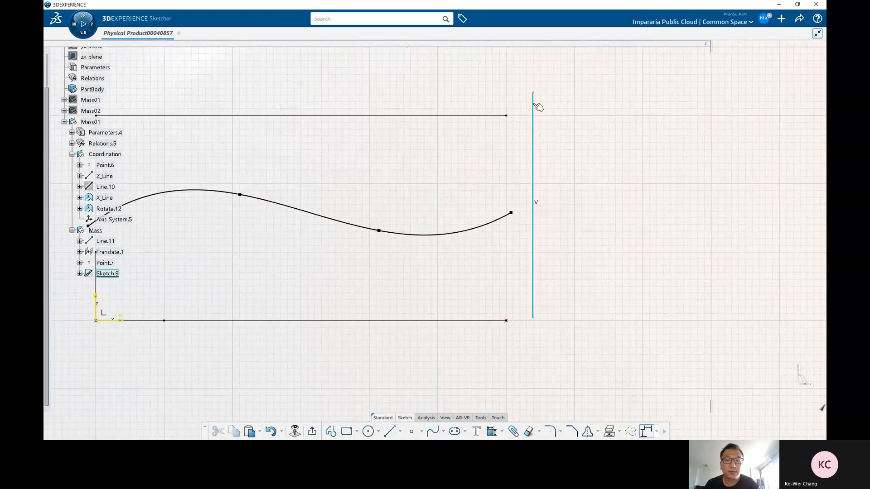
pyautogui.click(533, 105)
pyautogui.click(557, 78)
pyautogui.click(596, 277)
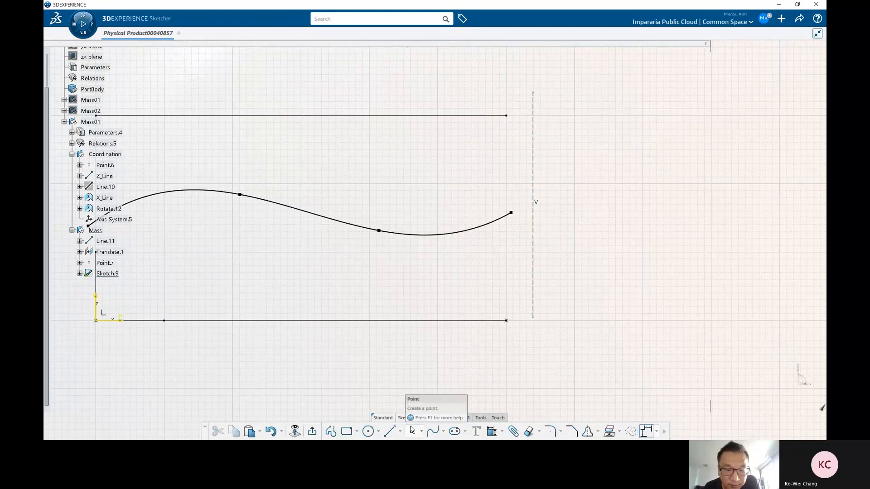
# Step: Make the vertical construction line coincident with the end point of the base line
pyautogui.click(491, 431)
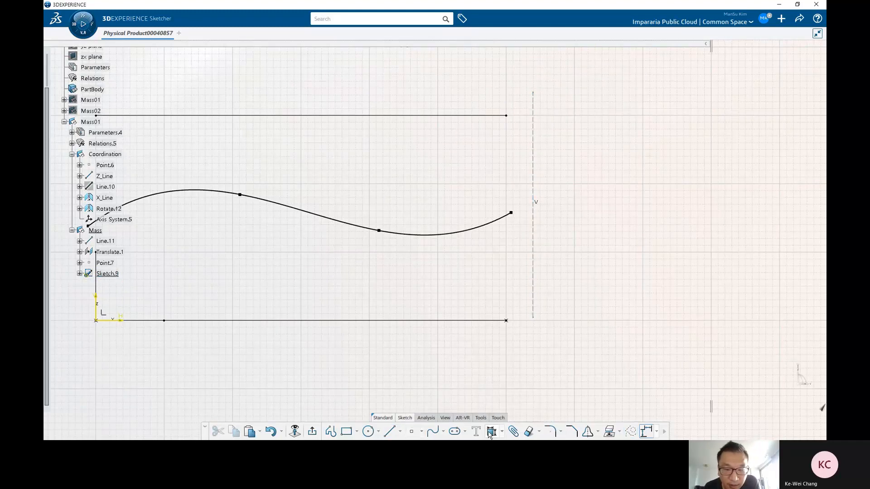
pyautogui.click(506, 320)
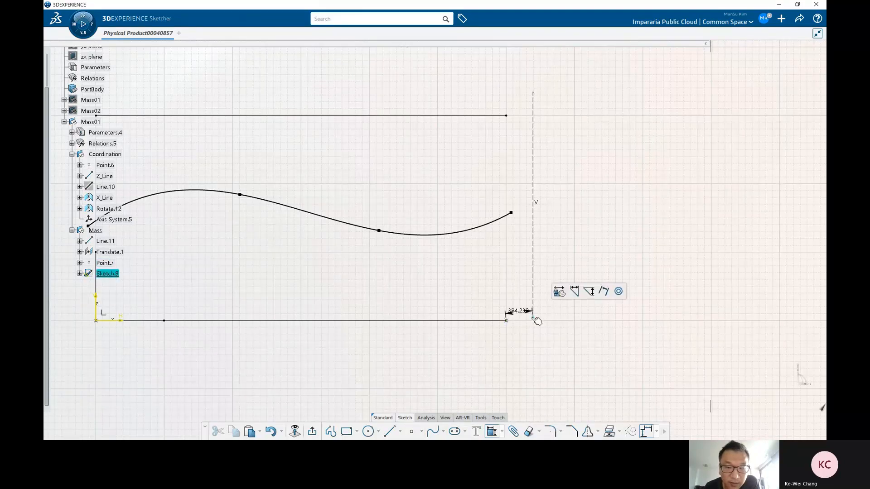
pyautogui.click(533, 313)
pyautogui.click(525, 350)
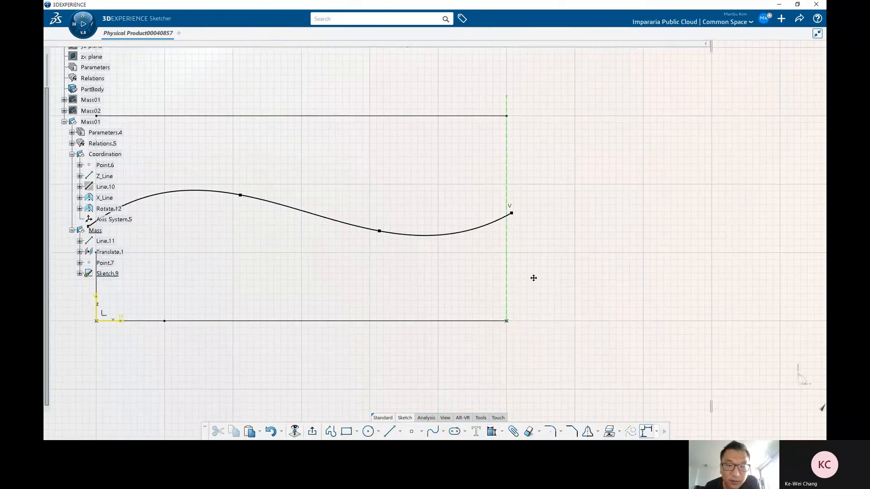
pyautogui.click(520, 185)
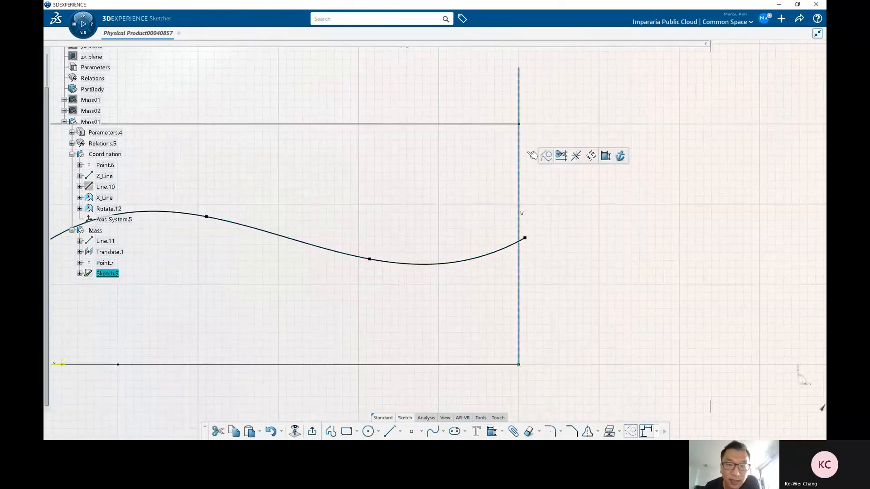
# Step: Constrain the spline's end point to be coincident with the vertical construction line
pyautogui.click(570, 278)
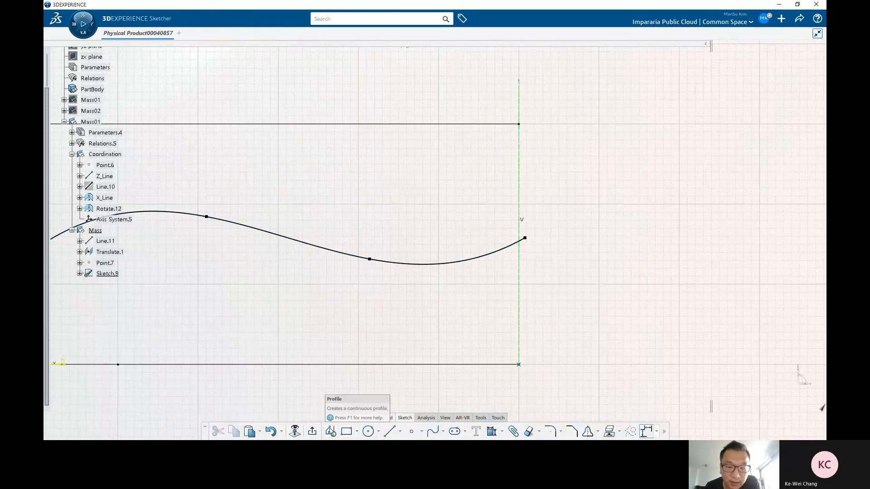
pyautogui.moveTo(561, 360); pyautogui.dragTo(460, 384, button='middle')
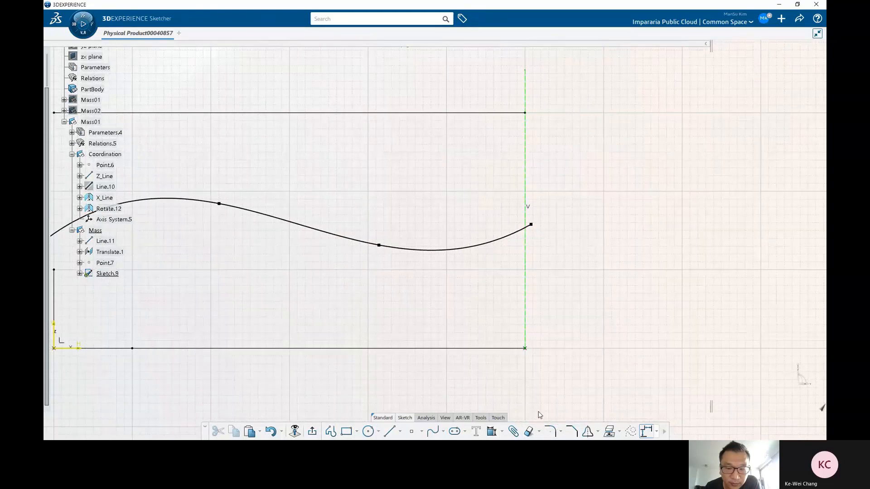
pyautogui.click(491, 431)
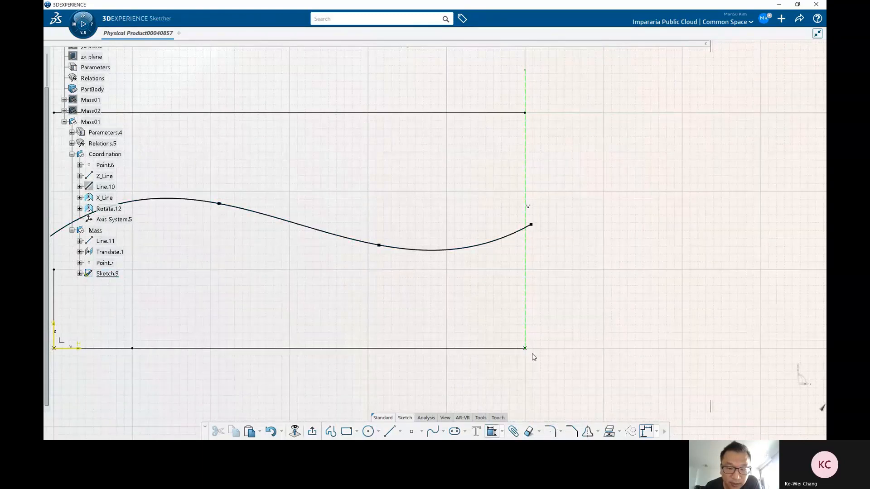
pyautogui.click(502, 431)
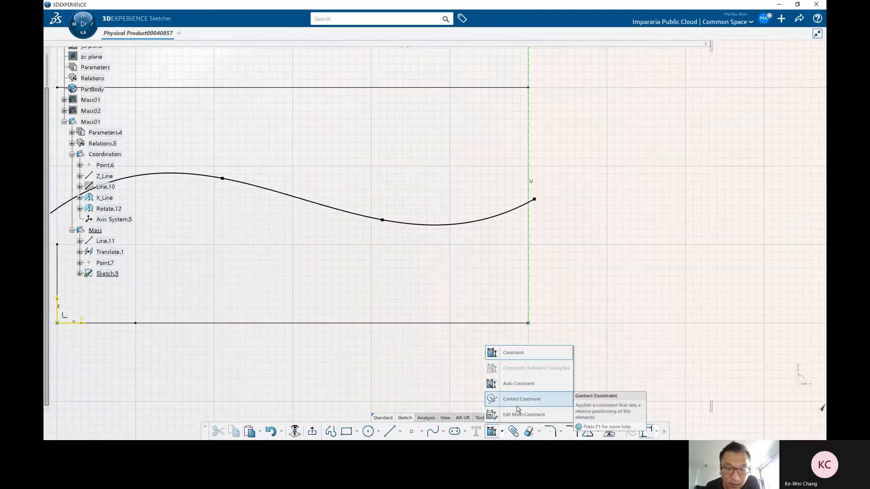
pyautogui.click(576, 317)
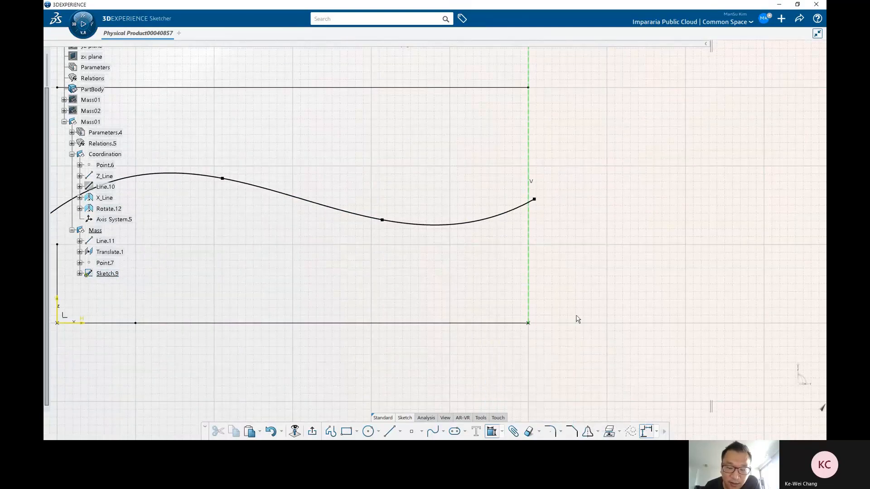
pyautogui.click(492, 434)
pyautogui.click(534, 200)
pyautogui.click(530, 217)
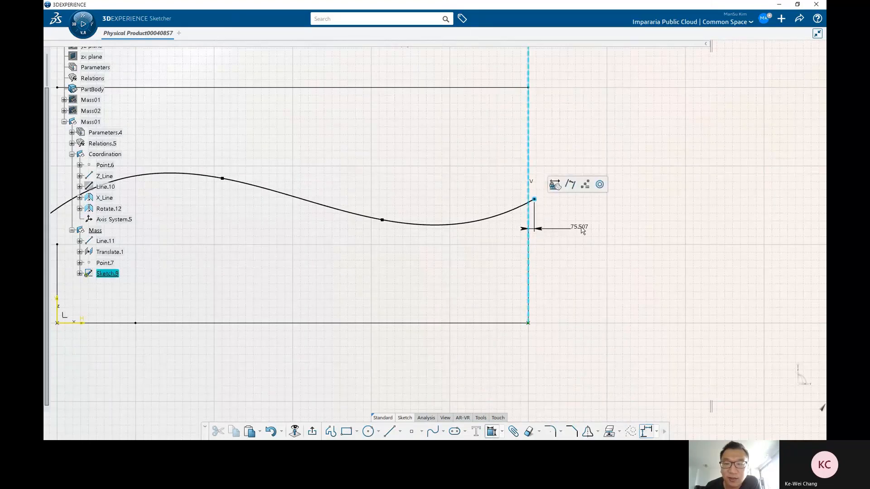
pyautogui.rightClick(579, 227)
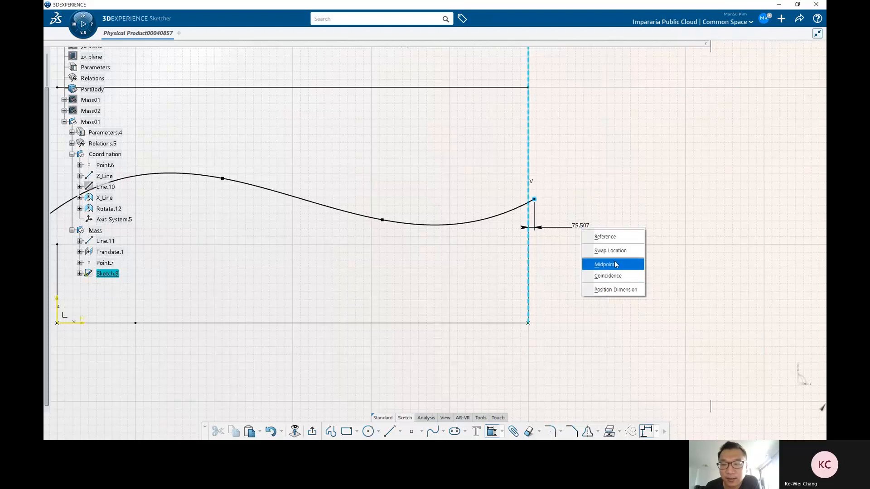
pyautogui.click(613, 278)
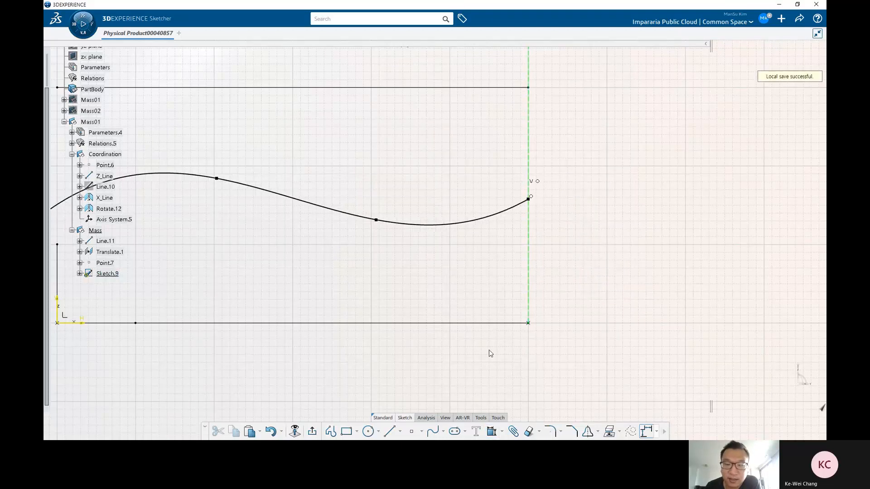
# Step: Constrain the spline's start point to be coincident with the Z_Line
pyautogui.click(501, 433)
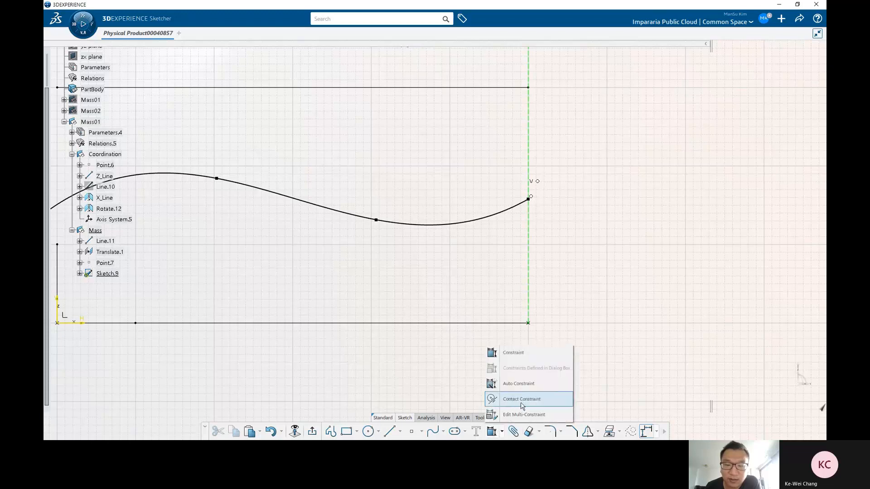
pyautogui.moveTo(583, 223); pyautogui.dragTo(591, 234, button='middle')
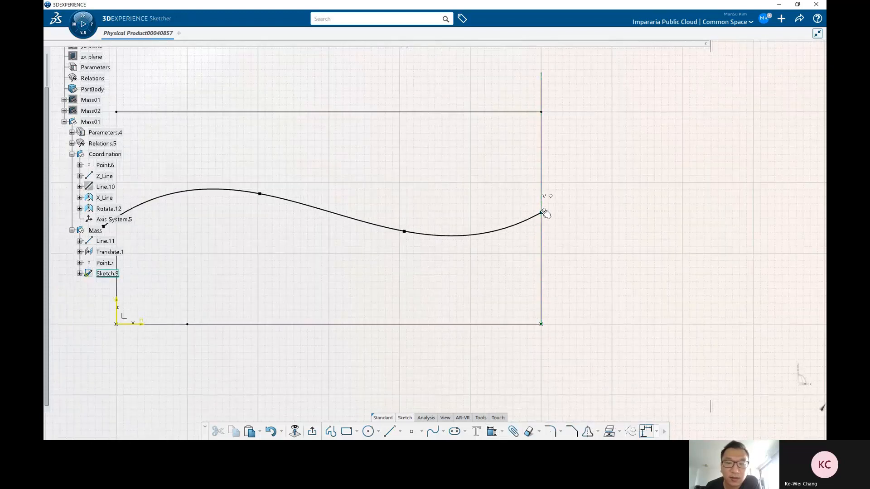
pyautogui.click(544, 214)
pyautogui.moveTo(545, 213)
pyautogui.mouseDown()
pyautogui.moveTo(546, 176)
pyautogui.moveTo(544, 207)
pyautogui.mouseUp()
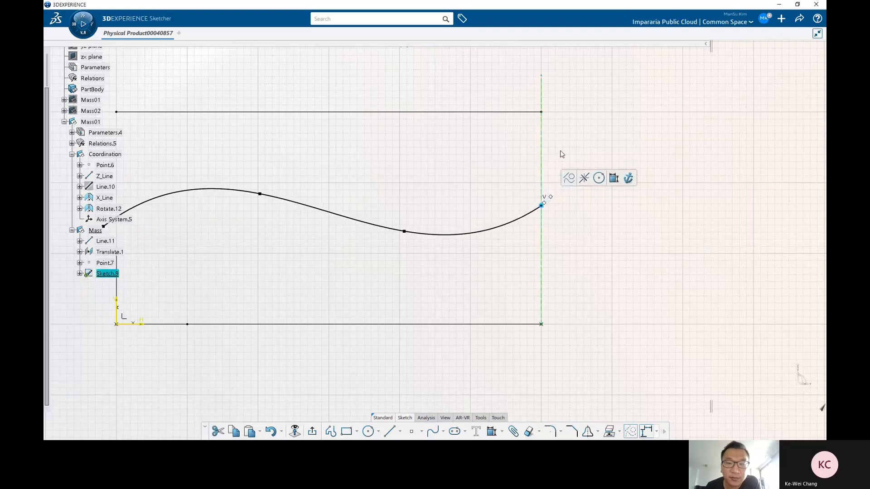
pyautogui.click(561, 153)
pyautogui.moveTo(192, 247); pyautogui.dragTo(330, 260, button='middle')
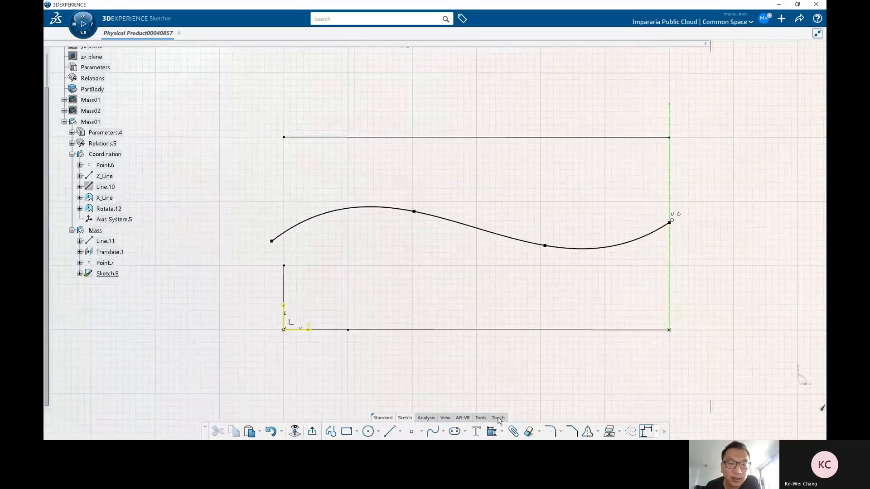
pyautogui.click(272, 241)
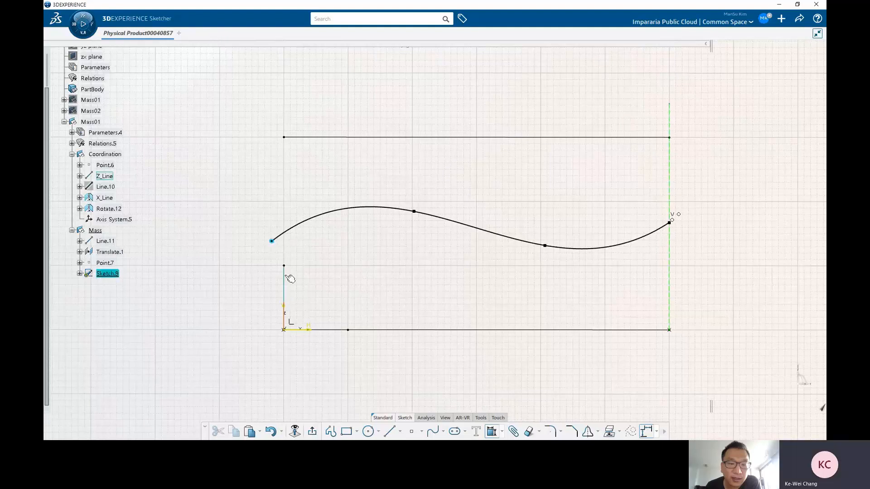
pyautogui.click(285, 276)
pyautogui.rightClick(275, 192)
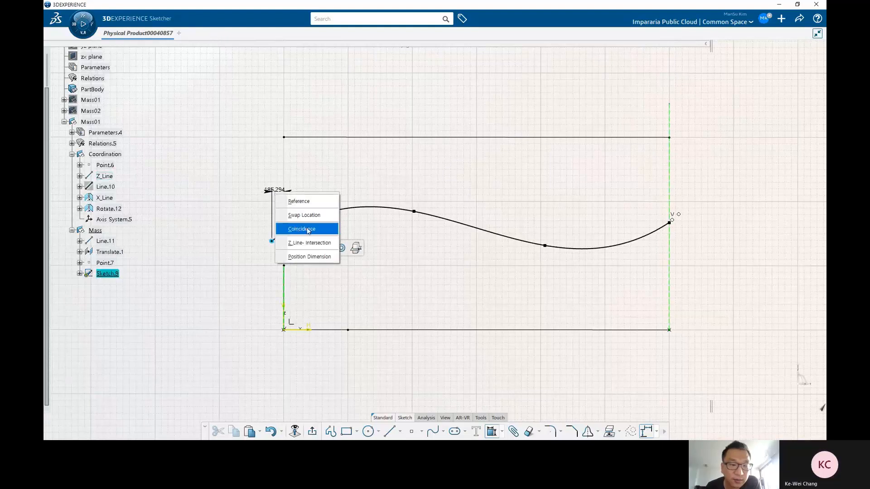
pyautogui.click(308, 231)
# Step: Nudge the spline's third point slightly and exit the sketch
pyautogui.moveTo(481, 206); pyautogui.dragTo(407, 254, button='middle')
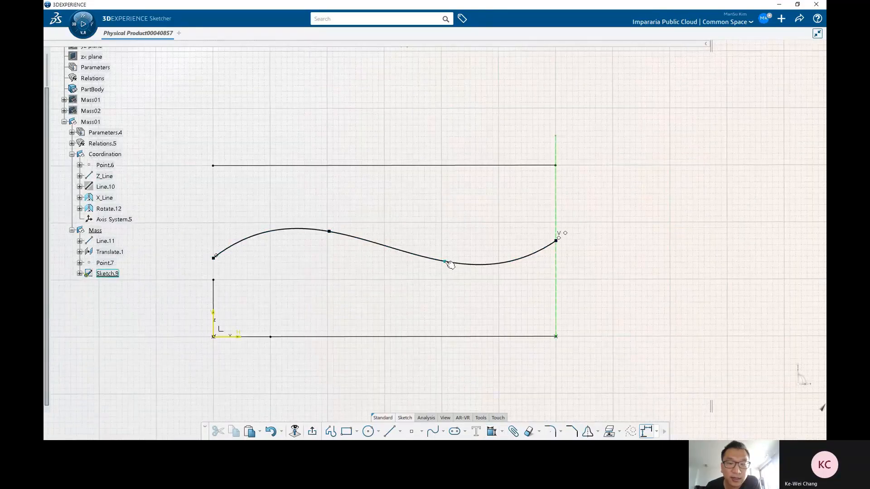
pyautogui.moveTo(445, 262)
pyautogui.mouseDown()
pyautogui.moveTo(453, 262)
pyautogui.moveTo(446, 260)
pyautogui.mouseUp()
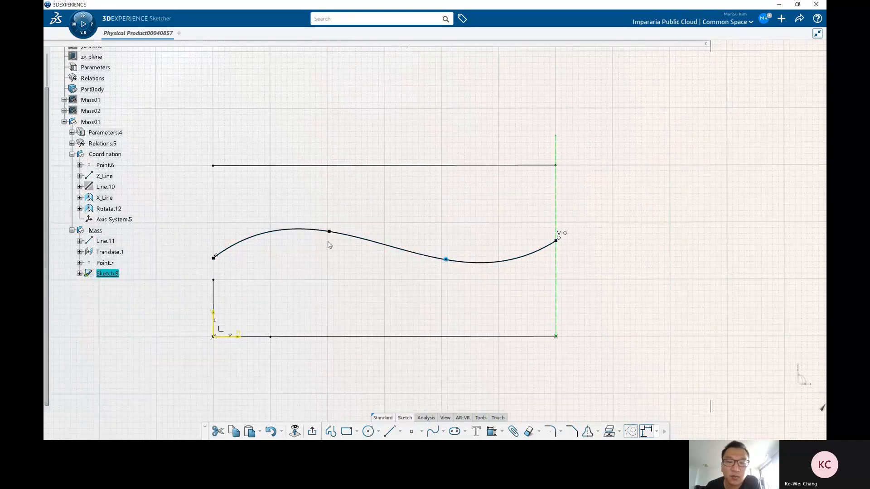
pyautogui.click(315, 252)
pyautogui.moveTo(313, 275); pyautogui.dragTo(333, 273, button='middle')
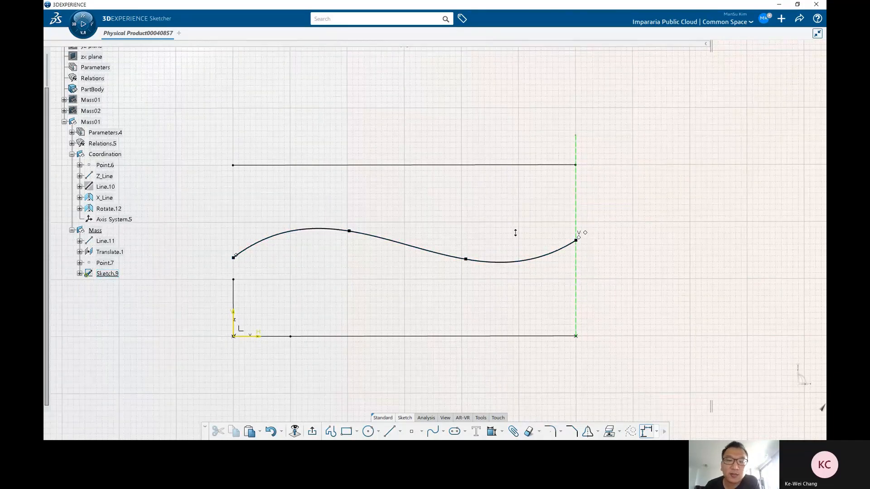
pyautogui.moveTo(515, 233); pyautogui.dragTo(502, 235, button='middle')
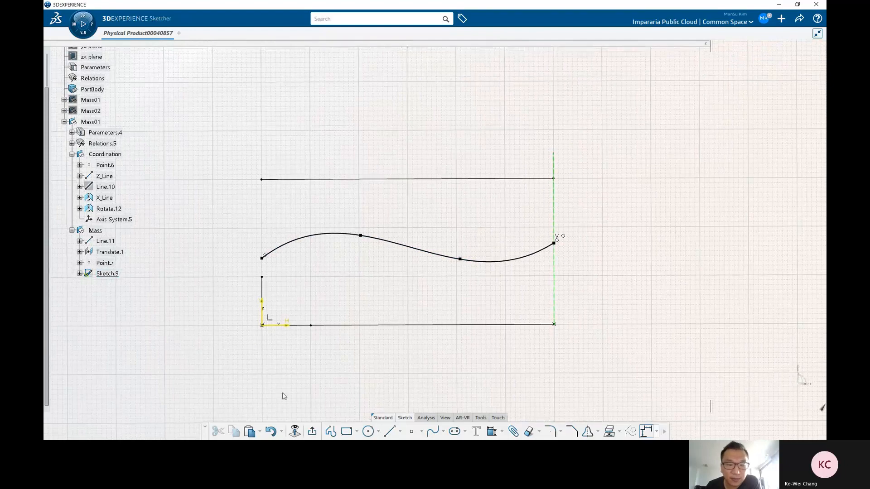
pyautogui.moveTo(494, 254); pyautogui.dragTo(388, 297, button='middle')
pyautogui.moveTo(461, 264)
pyautogui.mouseDown(button='middle')
pyautogui.moveTo(474, 309)
pyautogui.moveTo(445, 286)
pyautogui.moveTo(390, 353)
pyautogui.moveTo(396, 365)
pyautogui.moveTo(411, 352)
pyautogui.mouseUp(button='middle')
pyautogui.click(405, 344)
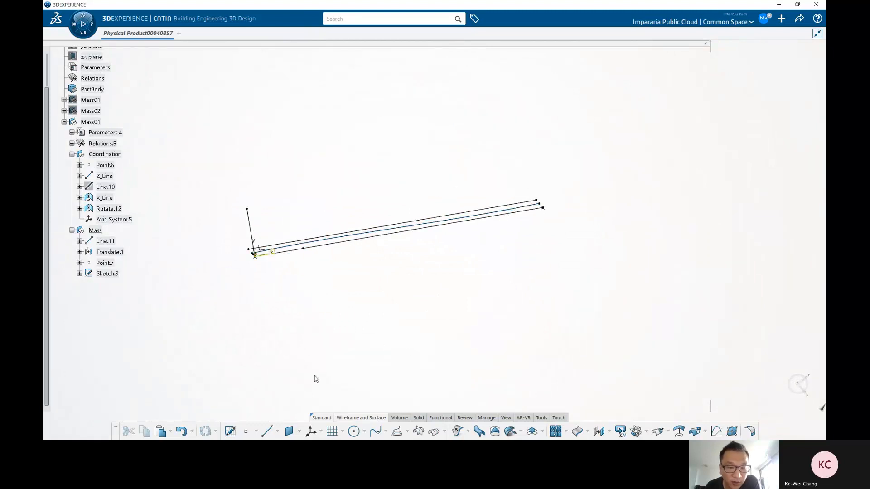
# Step: Start a positioned sketch on the XY plane of Axis System.5 with its origin projected from Point.6
pyautogui.click(262, 248)
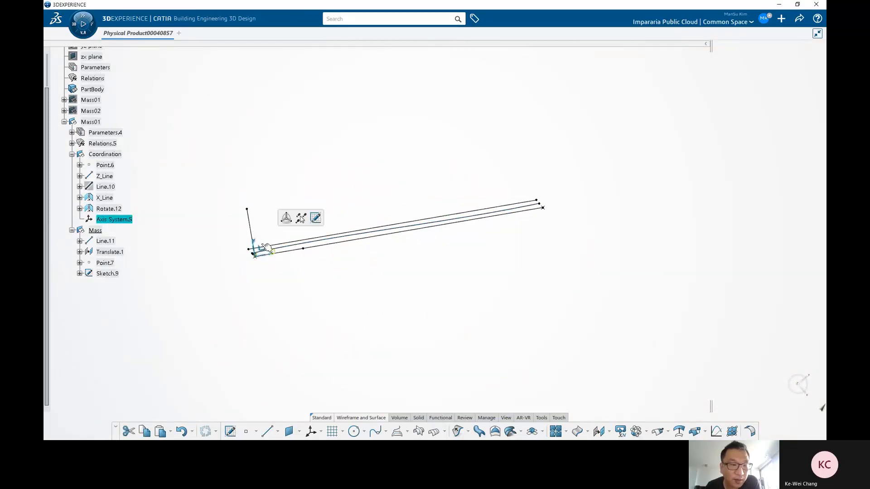
pyautogui.moveTo(425, 284); pyautogui.dragTo(410, 295, button='middle')
pyautogui.click(399, 294)
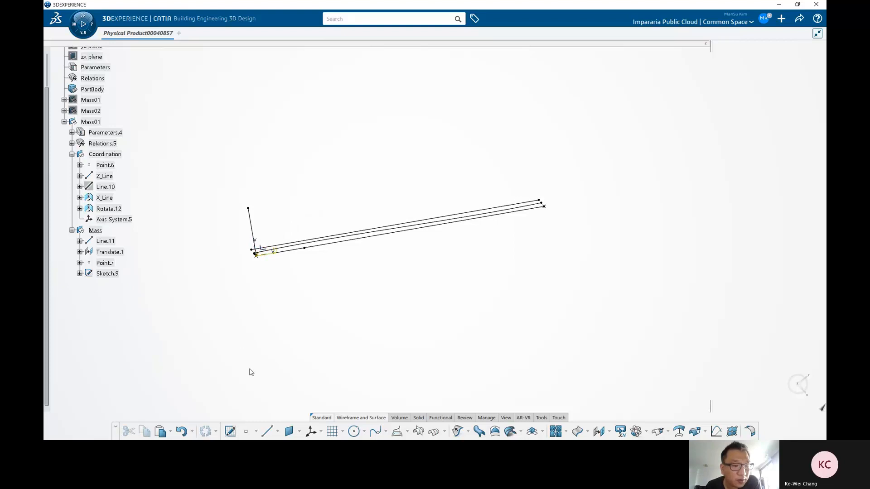
pyautogui.click(231, 431)
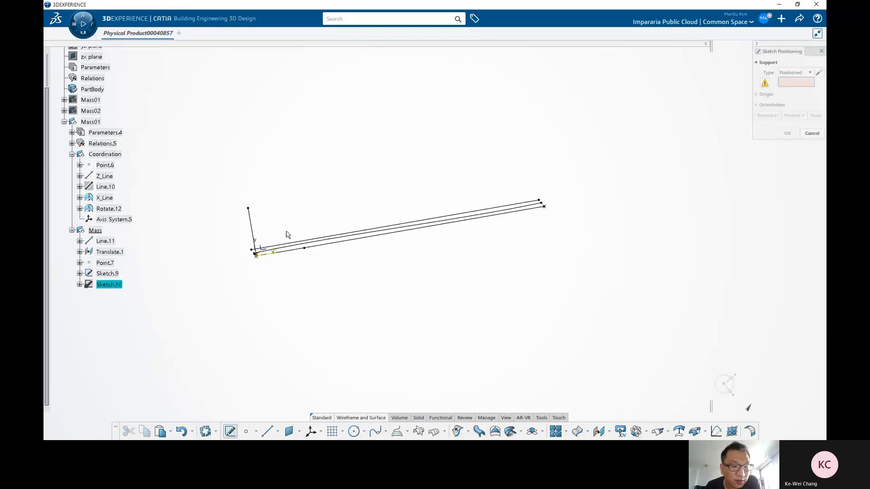
pyautogui.click(264, 250)
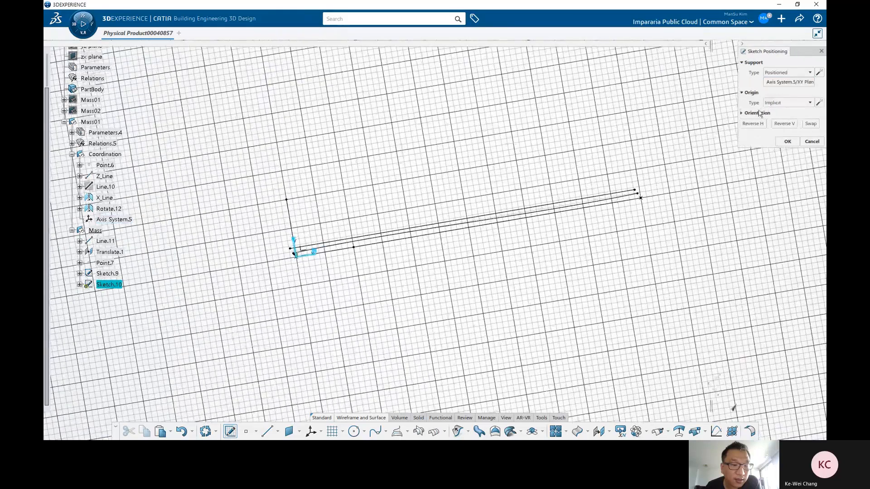
pyautogui.click(783, 102)
pyautogui.click(779, 123)
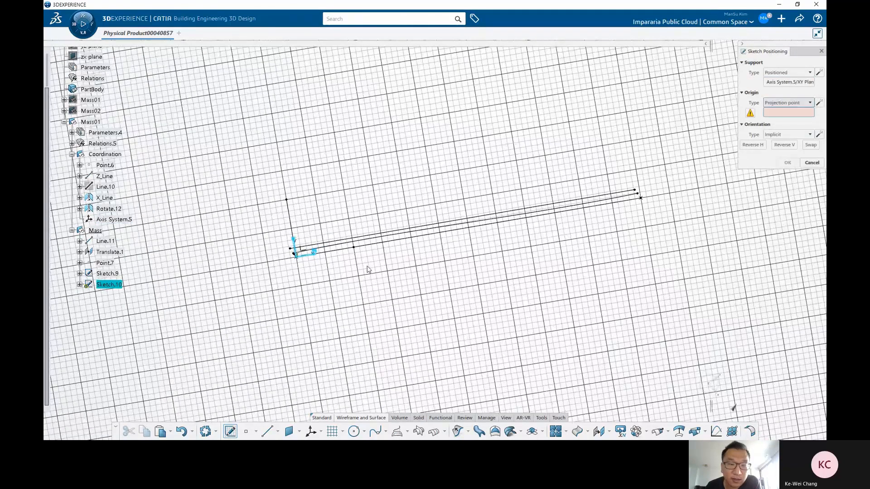
pyautogui.click(392, 202)
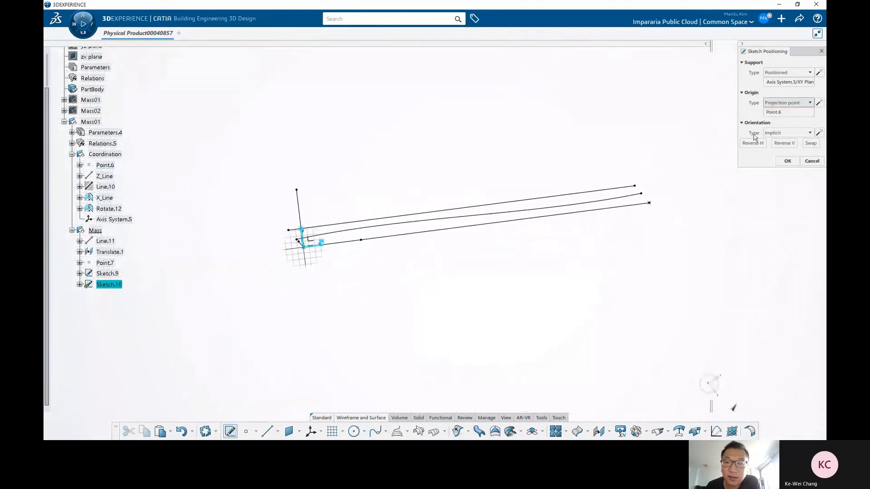
# Step: Orient the sketch parallel to Line.11 in the H direction and open it
pyautogui.click(788, 132)
pyautogui.click(789, 189)
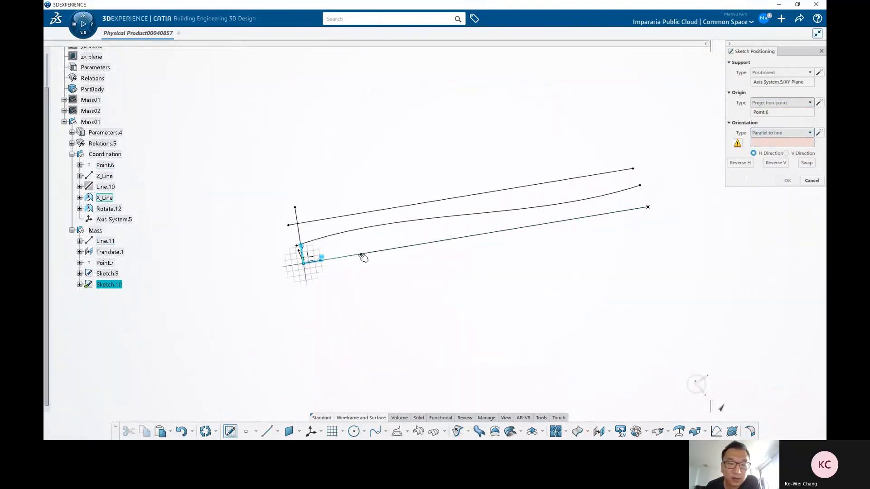
pyautogui.click(360, 257)
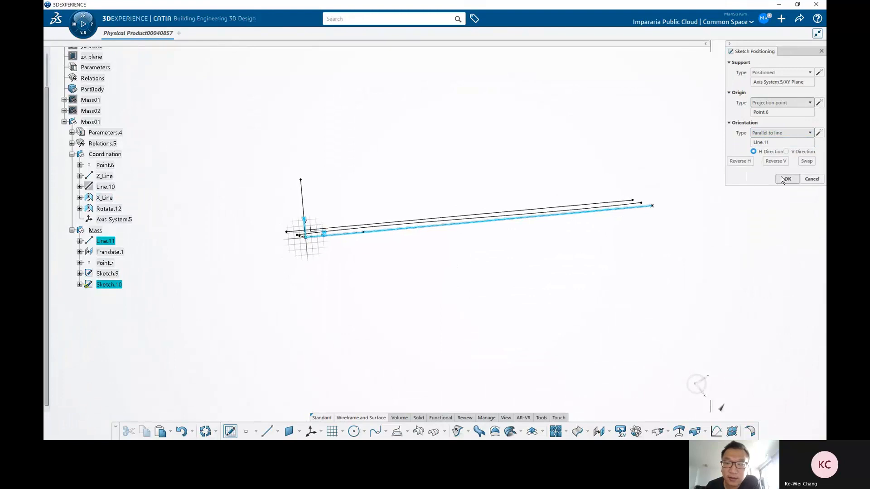
pyautogui.press('Return')
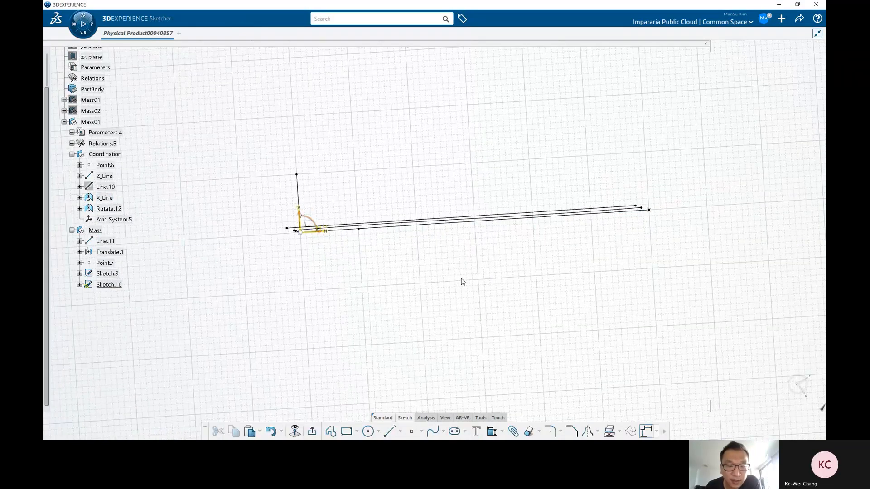
# Step: Draw a three-point spline sagging below the base line, from near the origin to past its end
pyautogui.click(433, 432)
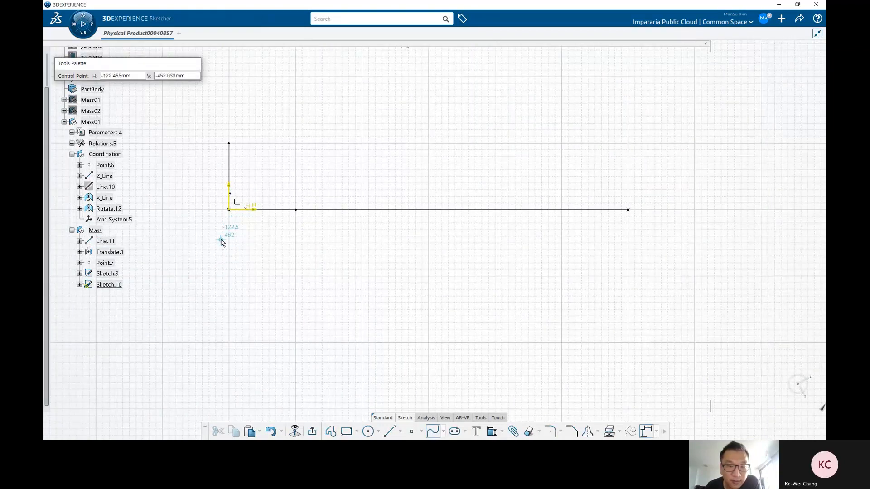
pyautogui.click(221, 240)
pyautogui.click(444, 279)
pyautogui.doubleClick(649, 235)
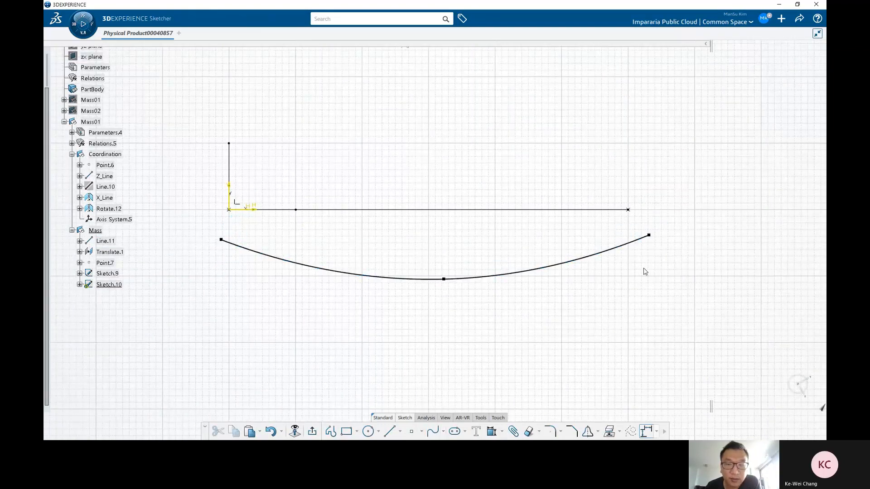
# Step: Draw a vertical line near the base line's end point and make it a construction line
pyautogui.click(390, 431)
pyautogui.click(614, 188)
pyautogui.click(615, 337)
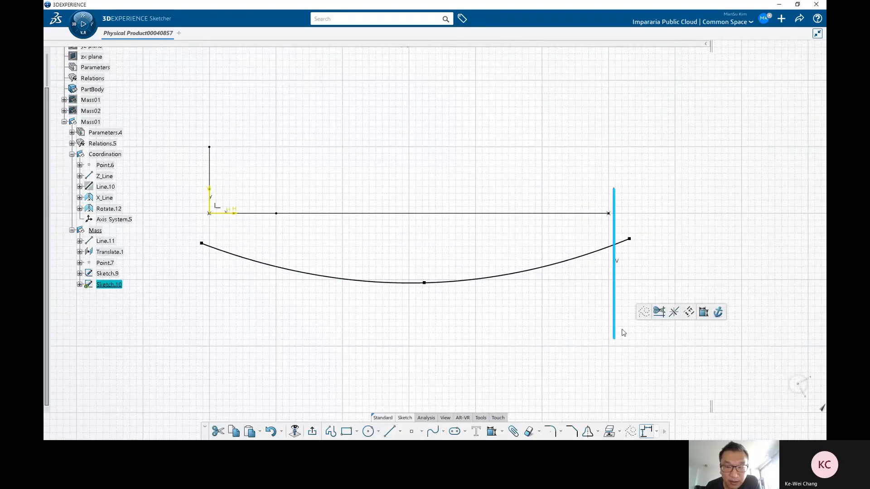
pyautogui.click(589, 283)
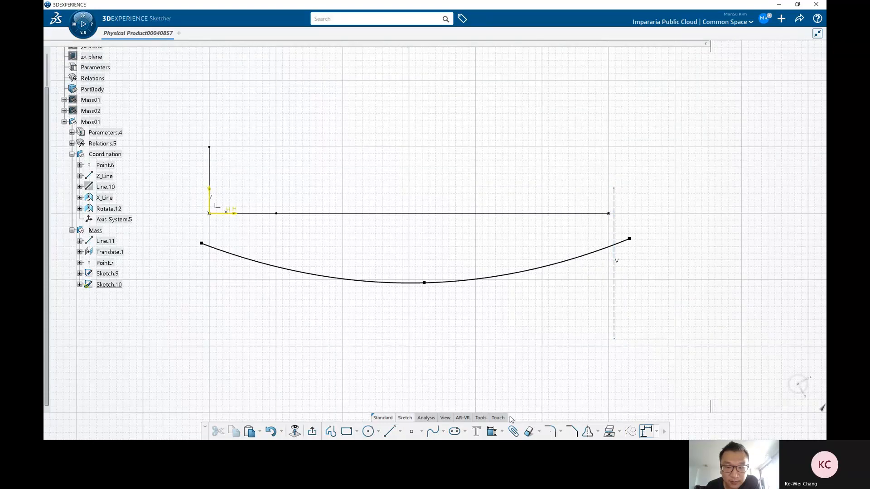
# Step: Make the vertical construction line coincident with the base line's end point
pyautogui.click(492, 433)
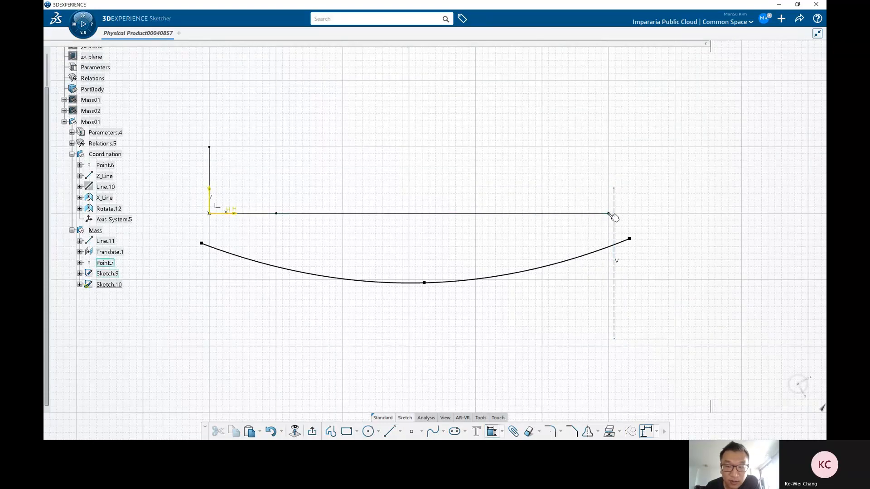
pyautogui.click(609, 213)
pyautogui.click(614, 197)
pyautogui.rightClick(568, 184)
pyautogui.click(595, 232)
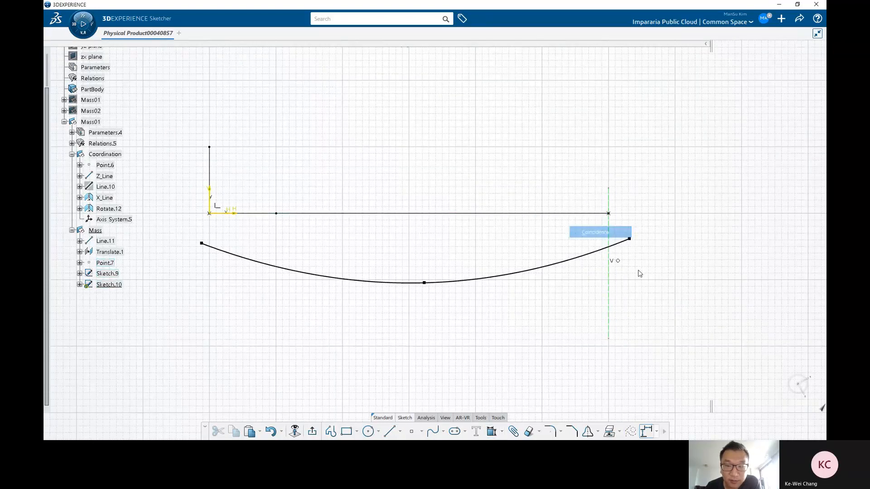
# Step: Constrain the new spline's end point to be coincident with the vertical construction line
pyautogui.click(629, 238)
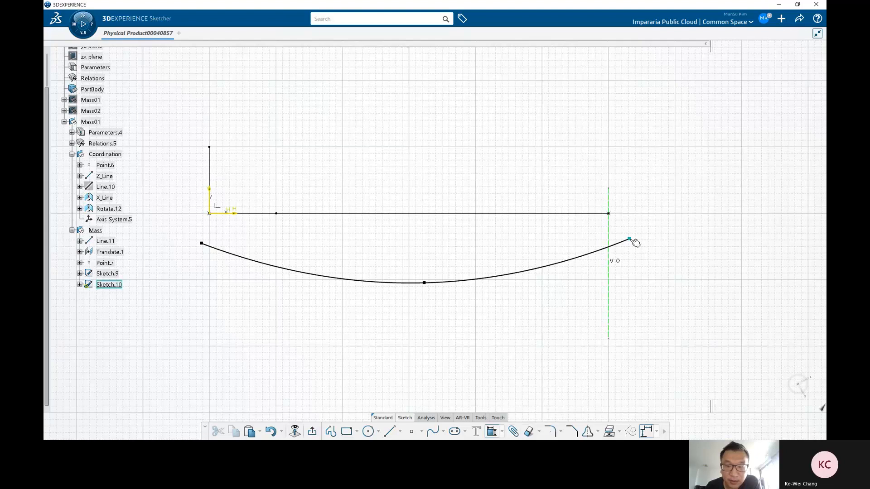
pyautogui.click(609, 260)
pyautogui.rightClick(635, 271)
pyautogui.click(654, 320)
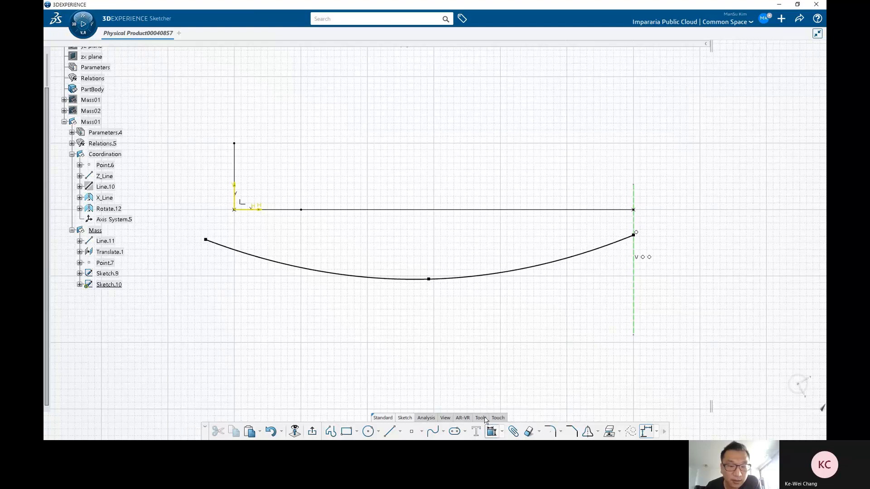
# Step: Constrain the new spline's start point to be coincident with the Z_Line
pyautogui.click(205, 239)
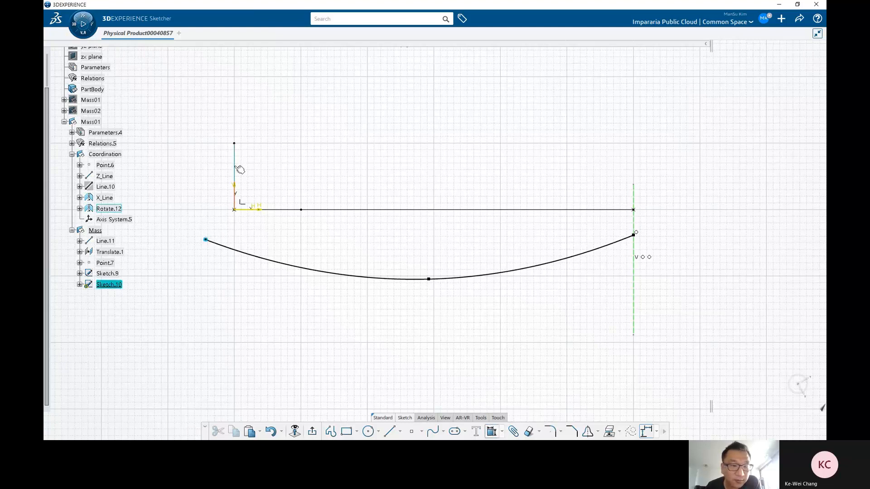
pyautogui.rightClick(264, 251)
pyautogui.click(291, 287)
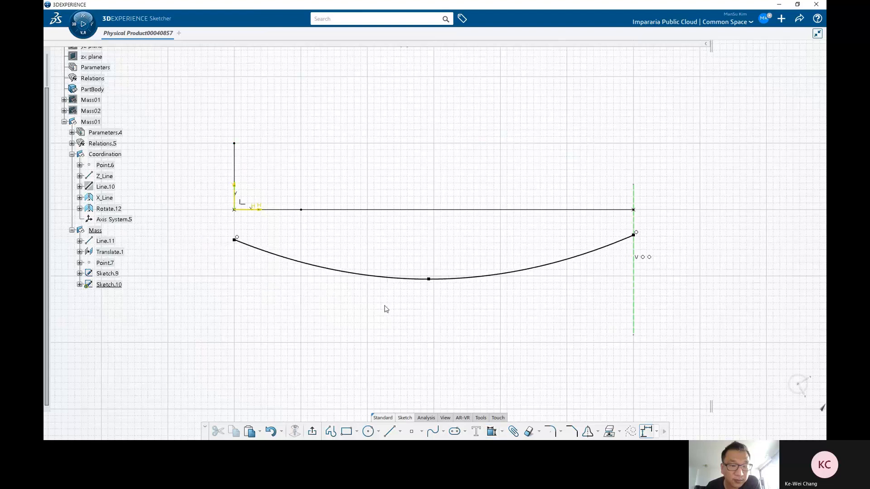
# Step: Drag the new spline's middle point slightly to the right and exit the sketch
pyautogui.moveTo(385, 301); pyautogui.dragTo(357, 308, button='middle')
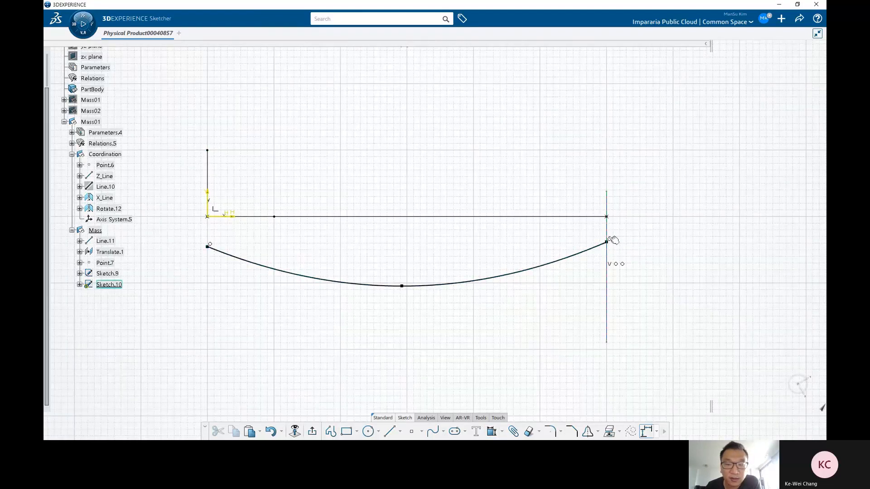
pyautogui.moveTo(402, 285)
pyautogui.mouseDown()
pyautogui.moveTo(391, 274)
pyautogui.moveTo(414, 282)
pyautogui.mouseUp()
pyautogui.press('Escape')
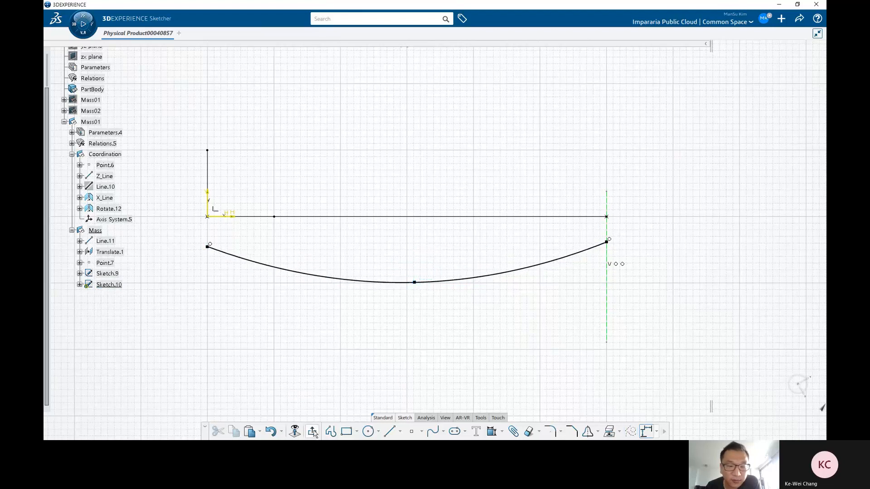
pyautogui.click(313, 432)
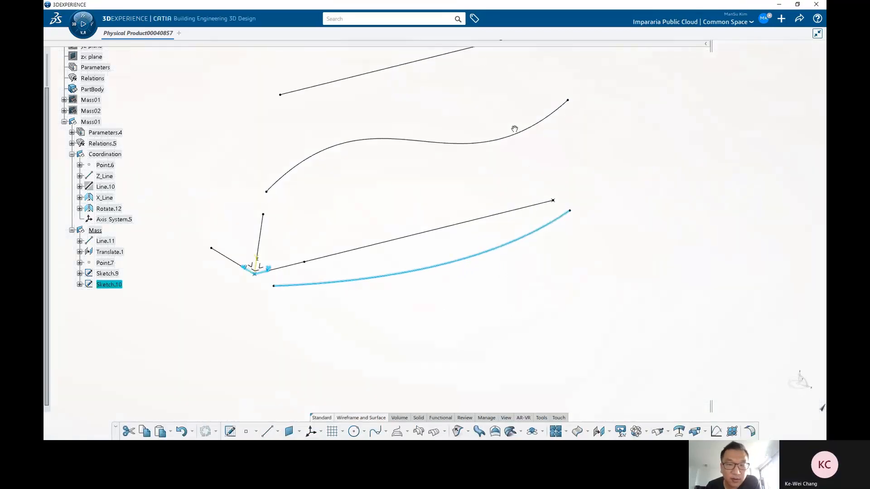
# Step: Combine Sketch.9 and Sketch.10 into a single 3D curve
pyautogui.click(500, 327)
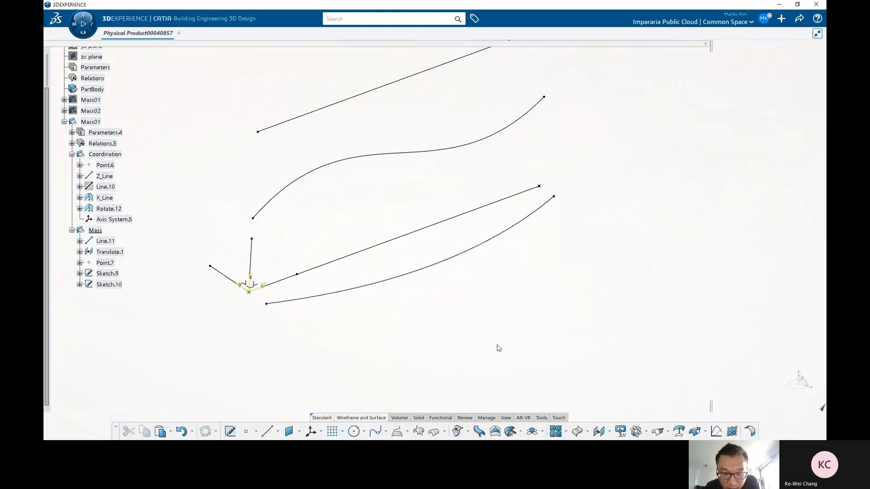
pyautogui.click(407, 433)
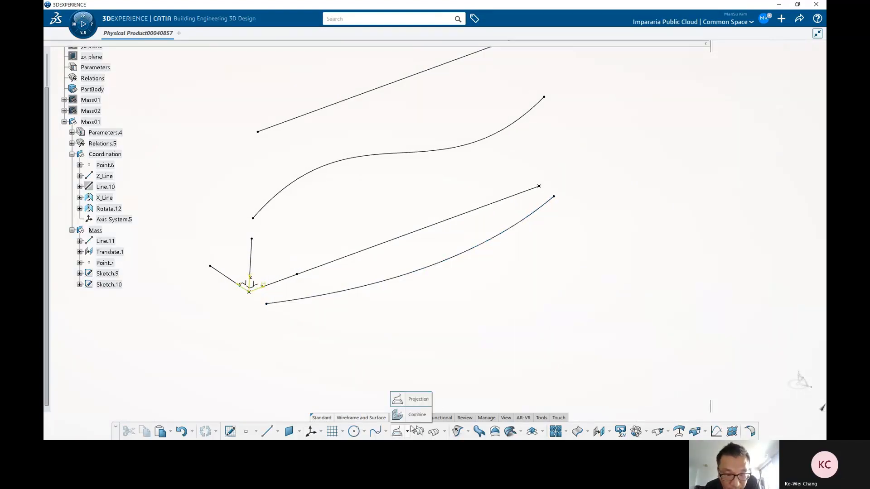
pyautogui.click(414, 414)
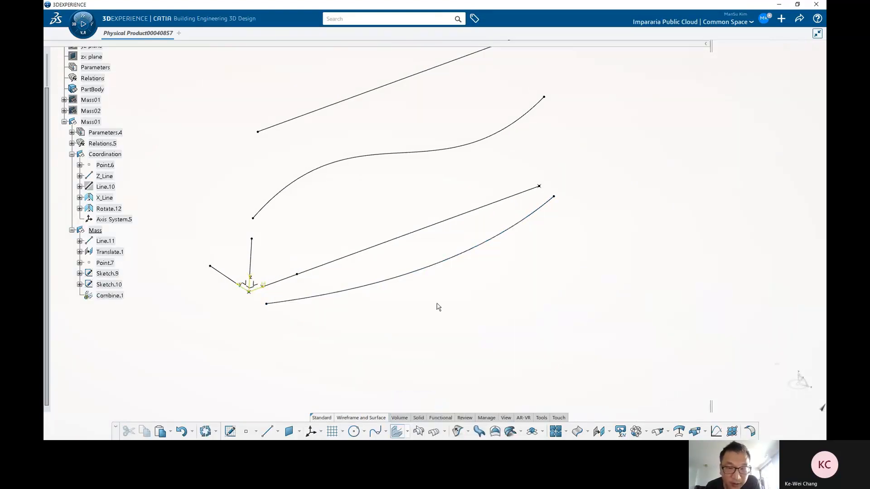
pyautogui.click(115, 276)
pyautogui.click(112, 285)
pyautogui.moveTo(781, 352); pyautogui.dragTo(586, 176)
pyautogui.click(559, 256)
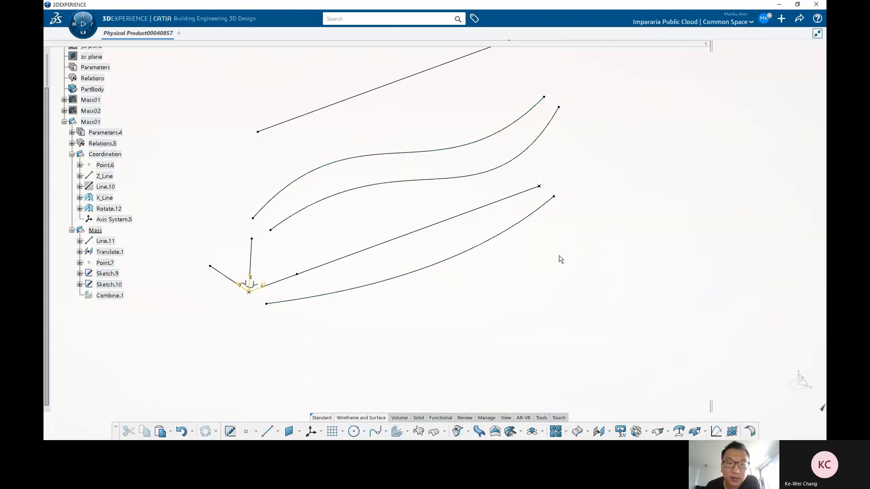
# Step: Hide Sketch.9 and Sketch.10
pyautogui.moveTo(559, 258)
pyautogui.mouseDown(button='middle')
pyautogui.moveTo(493, 291)
pyautogui.moveTo(569, 246)
pyautogui.moveTo(599, 202)
pyautogui.moveTo(493, 241)
pyautogui.mouseUp(button='middle')
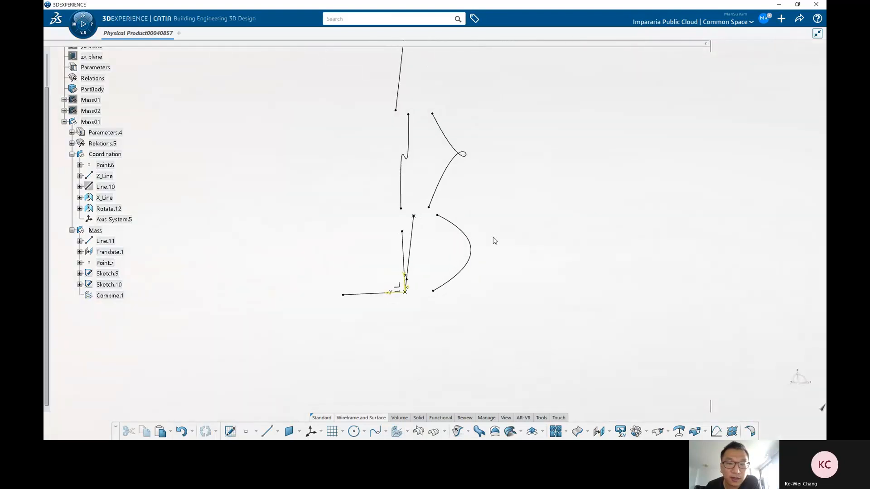
pyautogui.click(471, 254)
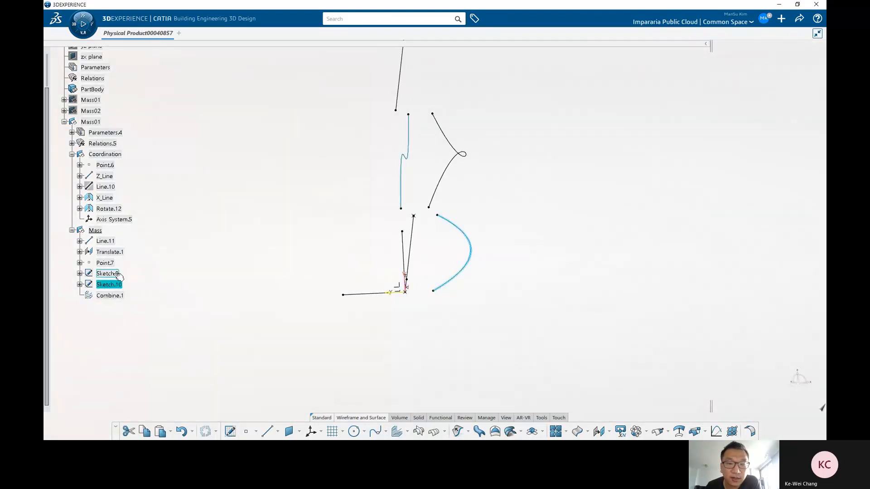
pyautogui.keyDown('ctrl'); pyautogui.click(113, 274); pyautogui.keyUp('ctrl')
pyautogui.rightClick(115, 275)
pyautogui.click(139, 81)
# Step: Inspect the combined curve from different angles
pyautogui.moveTo(447, 268)
pyautogui.mouseDown(button='middle')
pyautogui.moveTo(429, 252)
pyautogui.moveTo(414, 254)
pyautogui.moveTo(518, 301)
pyautogui.moveTo(460, 314)
pyautogui.moveTo(423, 274)
pyautogui.moveTo(450, 286)
pyautogui.mouseUp(button='middle')
pyautogui.moveTo(427, 319)
pyautogui.mouseDown(button='middle')
pyautogui.moveTo(394, 322)
pyautogui.moveTo(415, 321)
pyautogui.mouseUp(button='middle')
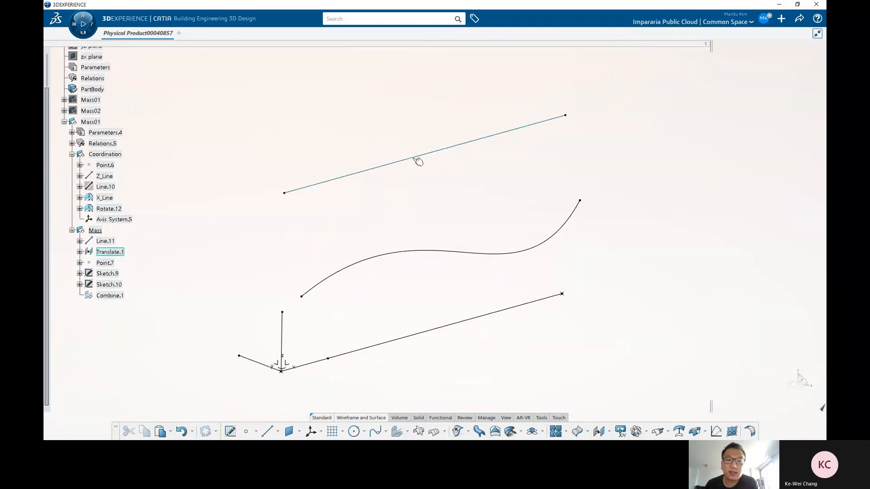
pyautogui.click(417, 159)
pyautogui.click(452, 252)
pyautogui.click(446, 302)
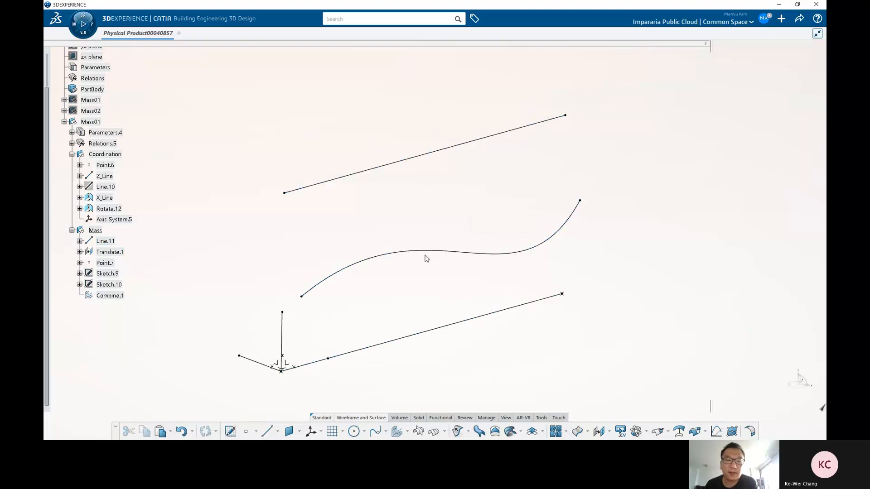
pyautogui.moveTo(451, 236); pyautogui.dragTo(401, 228, button='middle')
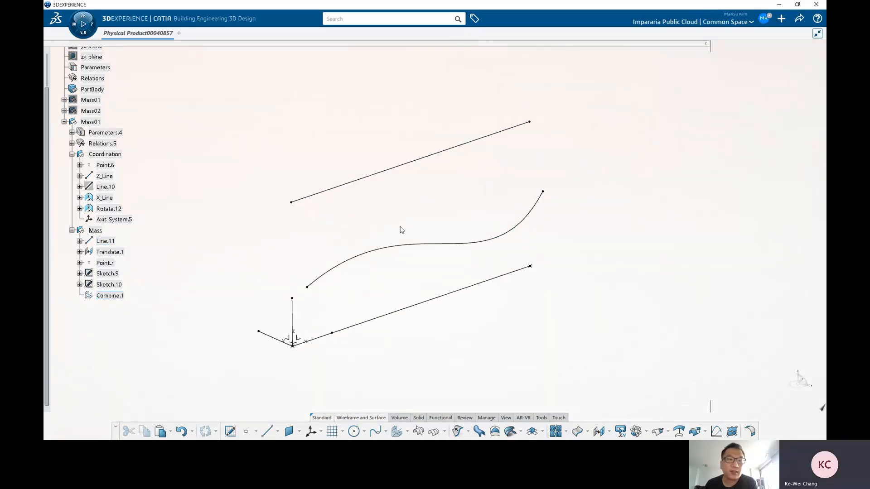
# Step: Open the properties of Mass01 and close them without changes
pyautogui.click(95, 122)
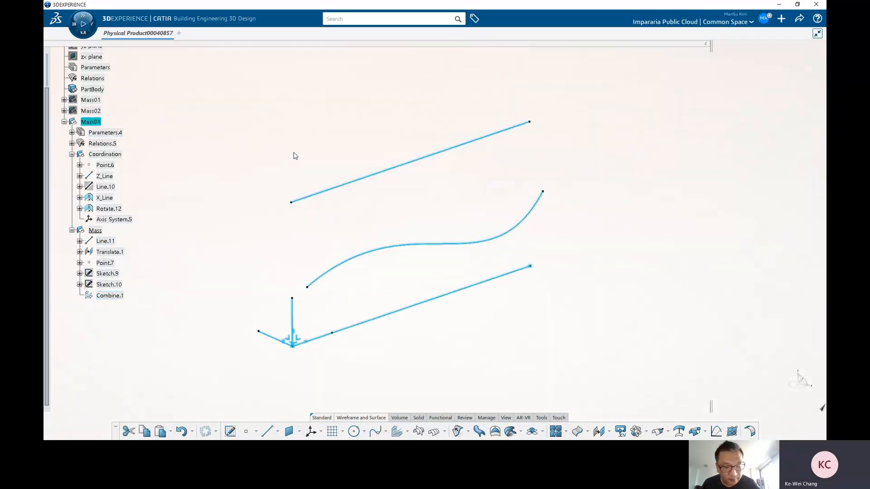
pyautogui.hotkey('alt', 'Return')
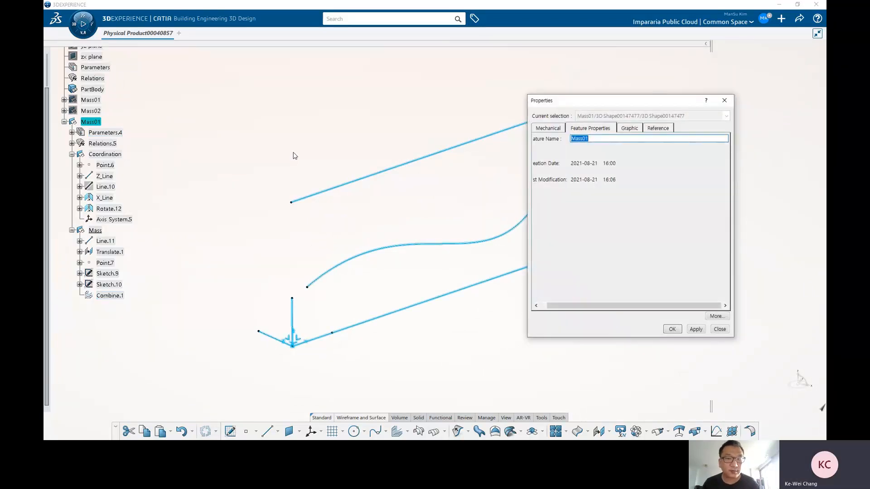
pyautogui.moveTo(606, 100); pyautogui.dragTo(584, 81)
pyautogui.press('Escape')
pyautogui.click(488, 207)
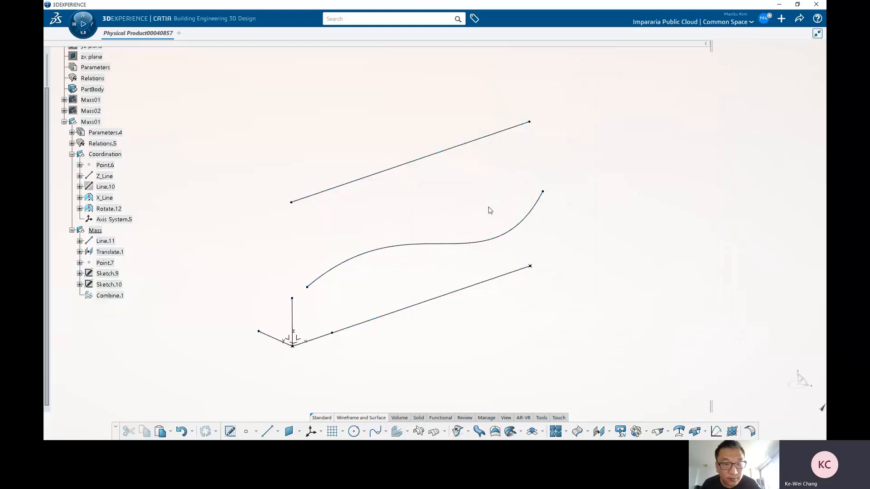
pyautogui.moveTo(412, 291); pyautogui.dragTo(542, 192, button='middle')
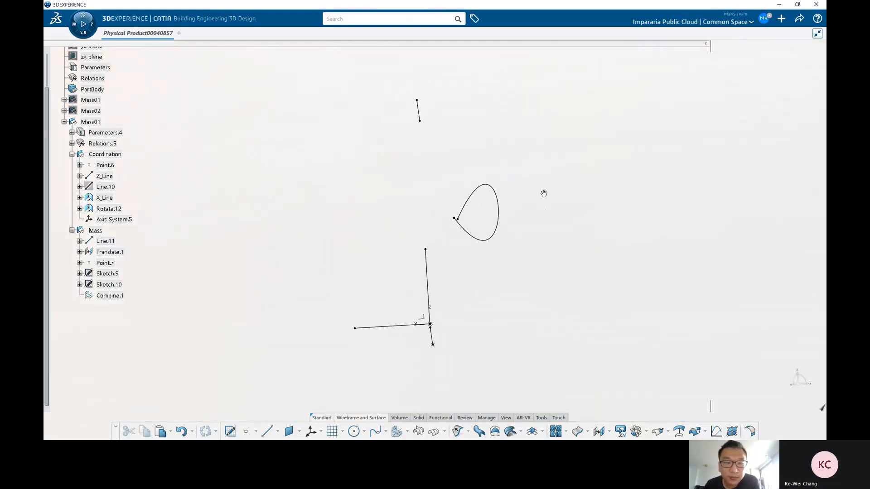
# Step: Show Sketch.9 again and compare it with the combined curve from several viewing angles
pyautogui.click(498, 194)
pyautogui.moveTo(536, 229)
pyautogui.mouseDown(button='middle')
pyautogui.moveTo(532, 249)
pyautogui.moveTo(532, 223)
pyautogui.moveTo(539, 235)
pyautogui.moveTo(193, 284)
pyautogui.mouseUp(button='middle')
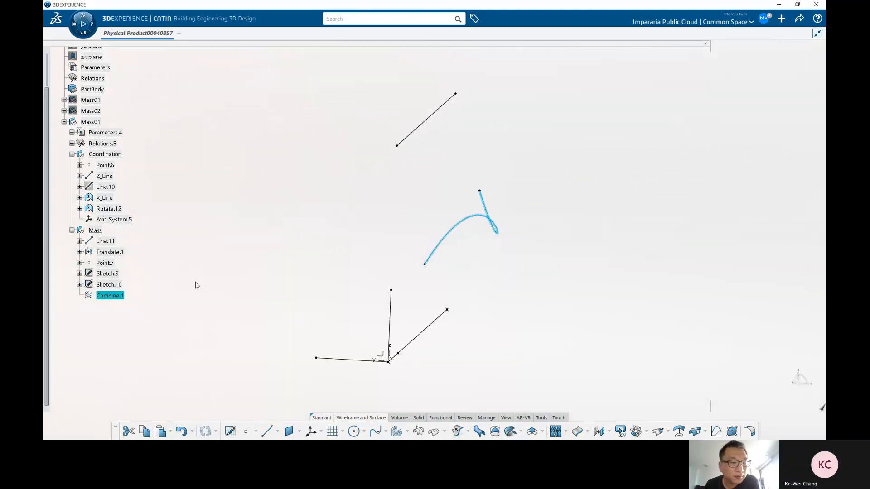
pyautogui.rightClick(102, 274)
pyautogui.press('h')
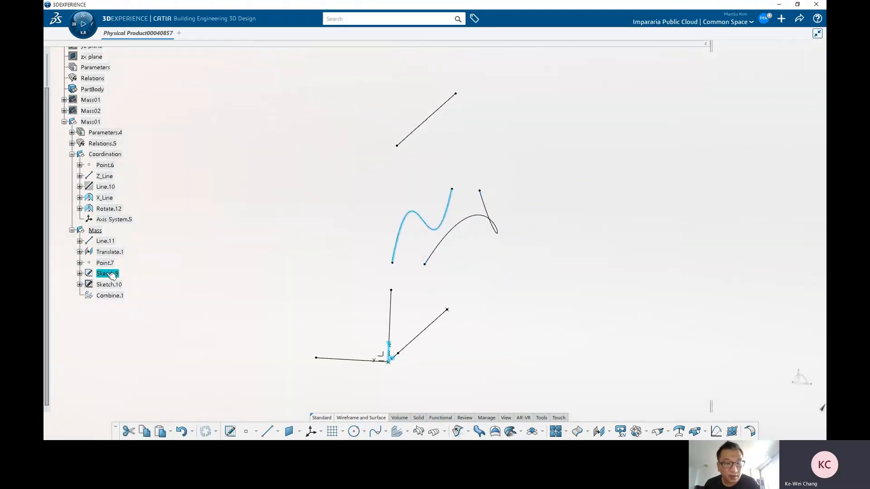
pyautogui.moveTo(529, 272)
pyautogui.mouseDown(button='middle')
pyautogui.moveTo(311, 242)
pyautogui.moveTo(514, 277)
pyautogui.mouseUp(button='middle')
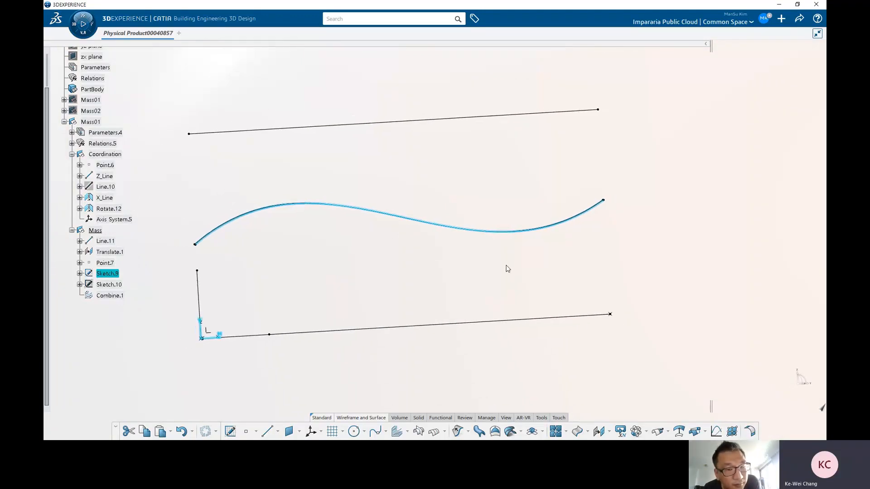
pyautogui.click(488, 278)
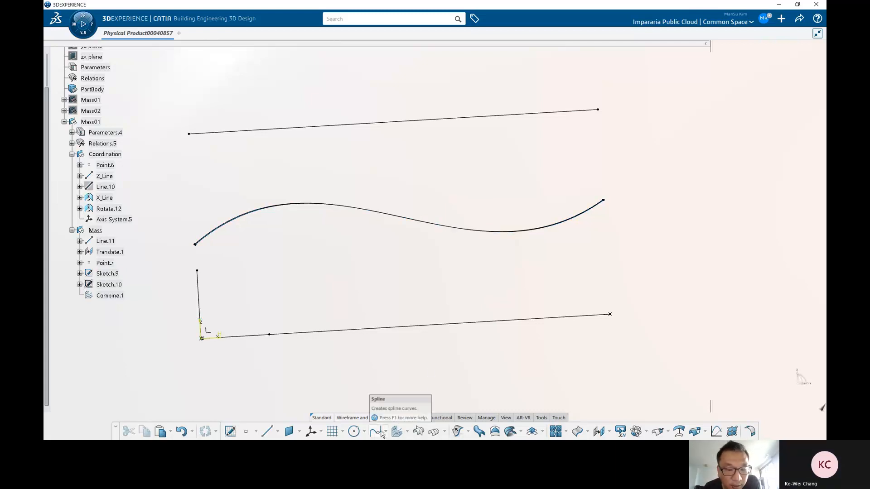
pyautogui.moveTo(398, 266); pyautogui.dragTo(398, 252, button='middle')
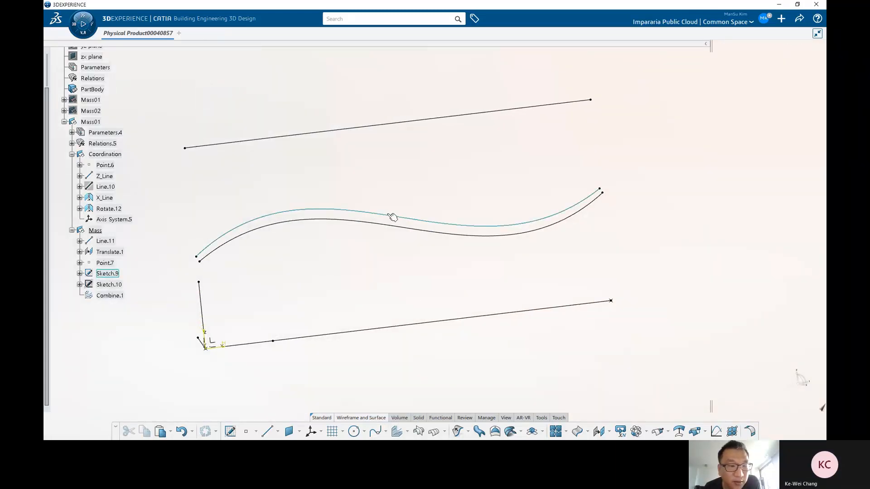
pyautogui.click(103, 275)
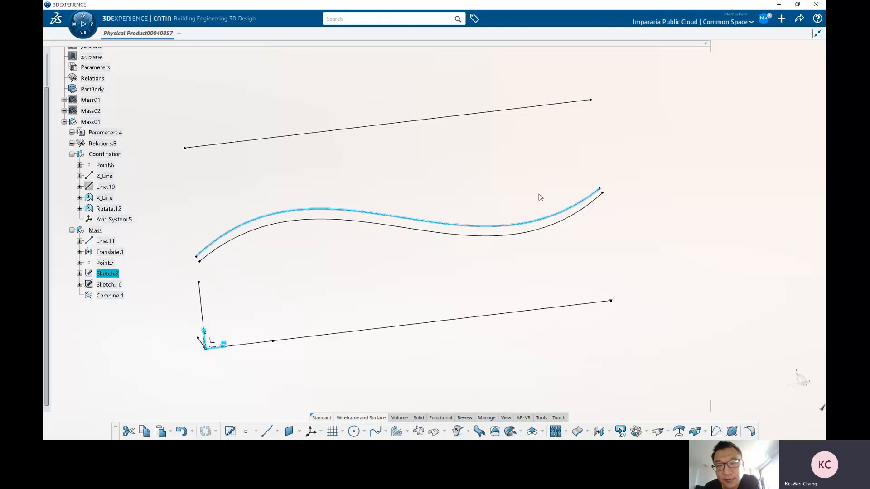
pyautogui.click(514, 194)
pyautogui.moveTo(458, 294)
pyautogui.mouseDown(button='middle')
pyautogui.moveTo(427, 272)
pyautogui.moveTo(541, 272)
pyautogui.moveTo(477, 232)
pyautogui.mouseUp(button='middle')
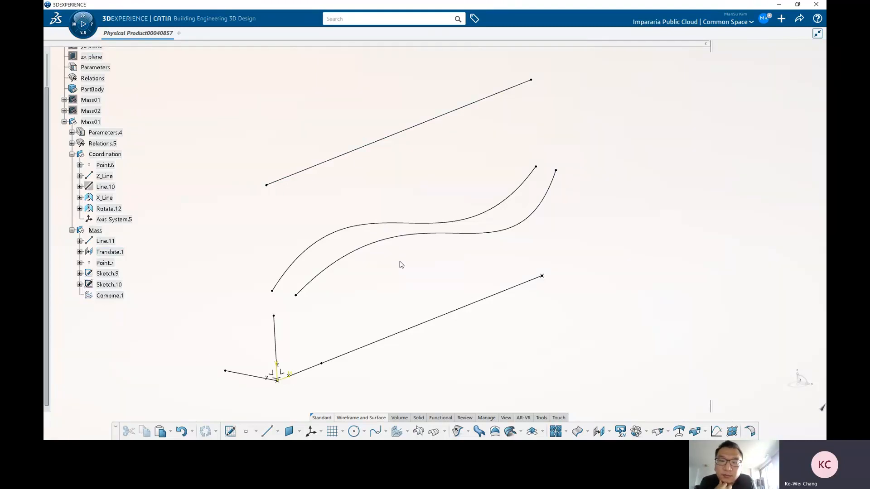
# Step: Edit Line.11 and lengthen it to an end offset of about 6422 mm
pyautogui.doubleClick(522, 284)
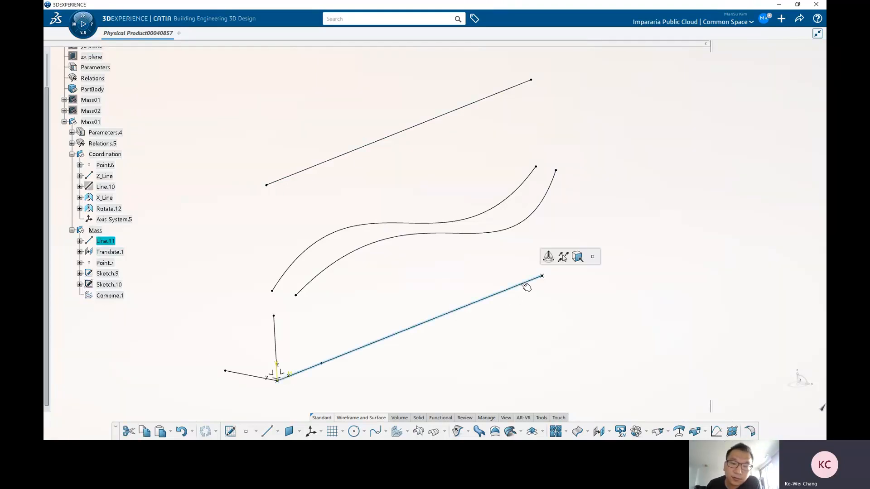
pyautogui.moveTo(579, 248)
pyautogui.mouseDown()
pyautogui.moveTo(637, 221)
pyautogui.moveTo(491, 285)
pyautogui.moveTo(588, 245)
pyautogui.mouseUp()
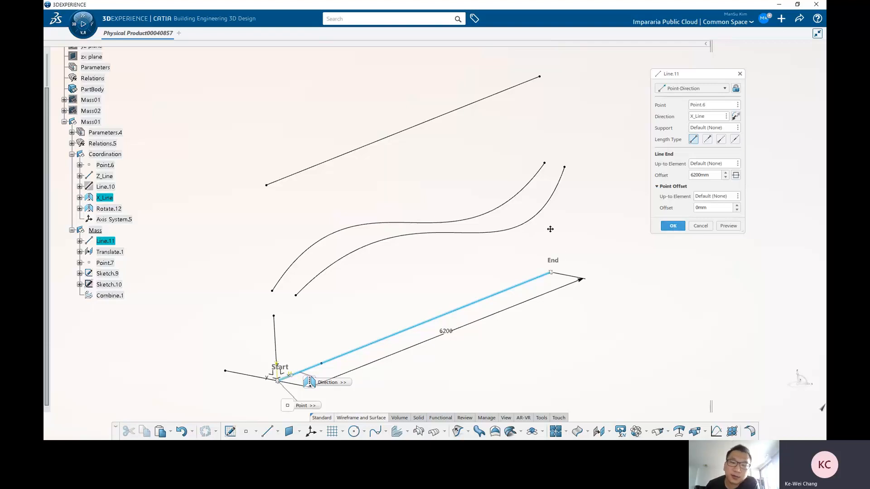
pyautogui.moveTo(550, 229)
pyautogui.mouseDown(button='middle')
pyautogui.moveTo(563, 230)
pyautogui.moveTo(551, 220)
pyautogui.mouseUp(button='middle')
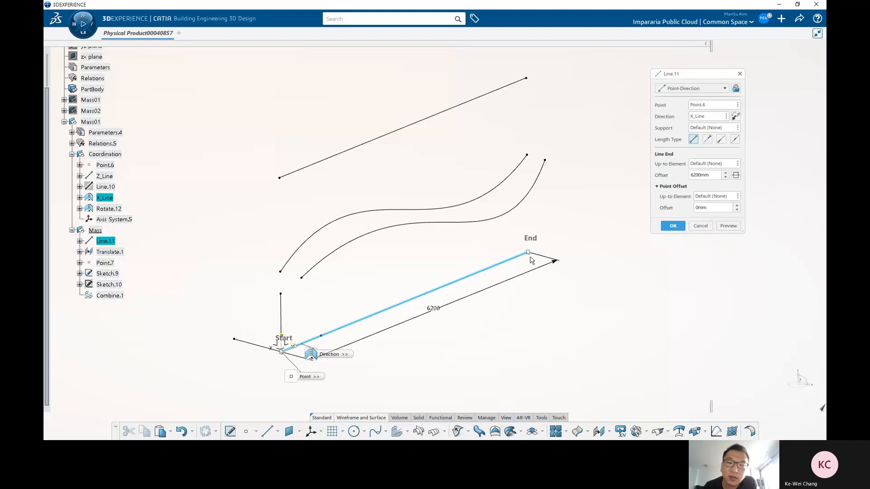
pyautogui.moveTo(531, 259); pyautogui.dragTo(383, 217, button='middle')
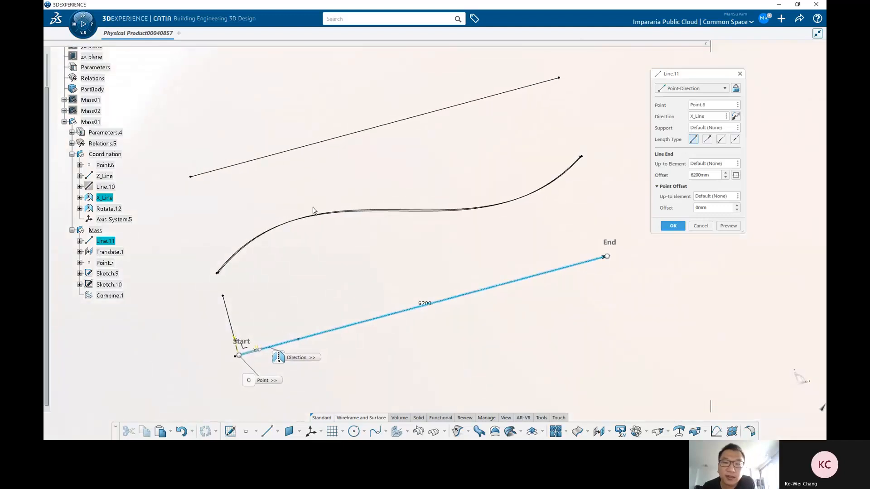
pyautogui.moveTo(313, 211); pyautogui.dragTo(367, 221, button='middle')
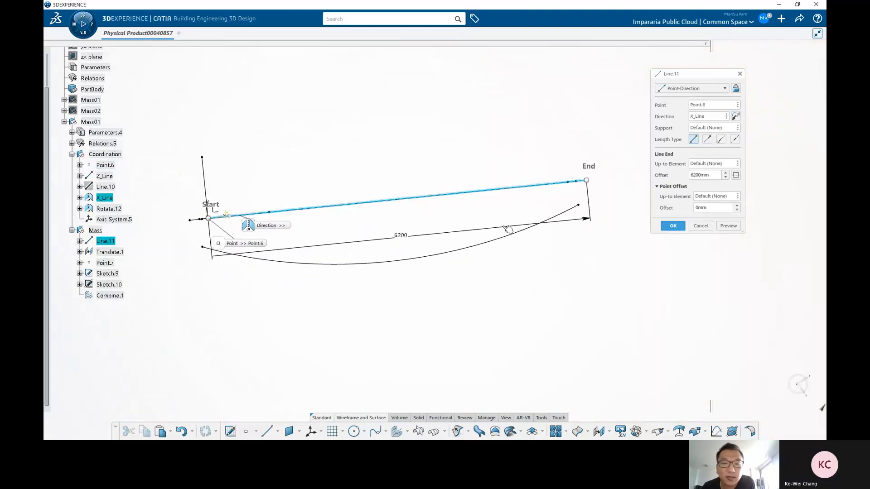
pyautogui.moveTo(502, 234); pyautogui.dragTo(536, 264, button='middle')
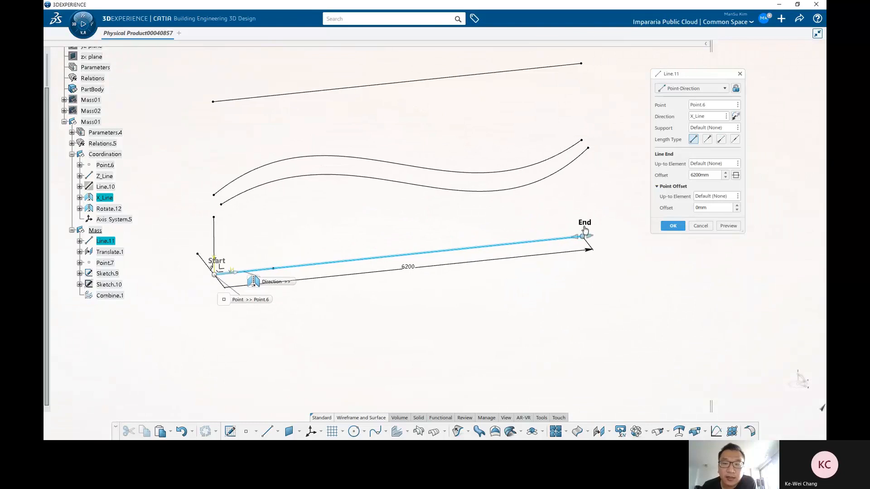
pyautogui.moveTo(585, 230)
pyautogui.mouseDown()
pyautogui.moveTo(629, 228)
pyautogui.moveTo(549, 236)
pyautogui.moveTo(597, 235)
pyautogui.mouseUp()
pyautogui.moveTo(480, 217); pyautogui.dragTo(421, 254, button='middle')
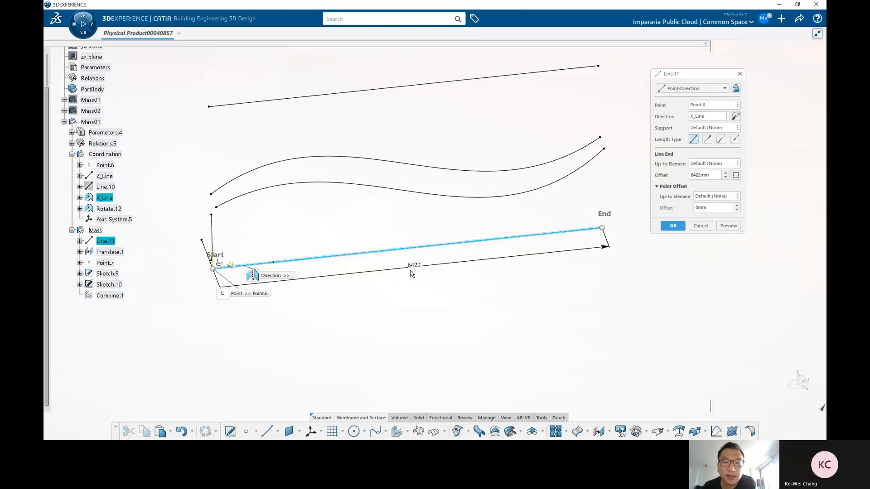
pyautogui.click(673, 226)
pyautogui.moveTo(531, 276); pyautogui.dragTo(474, 287, button='middle')
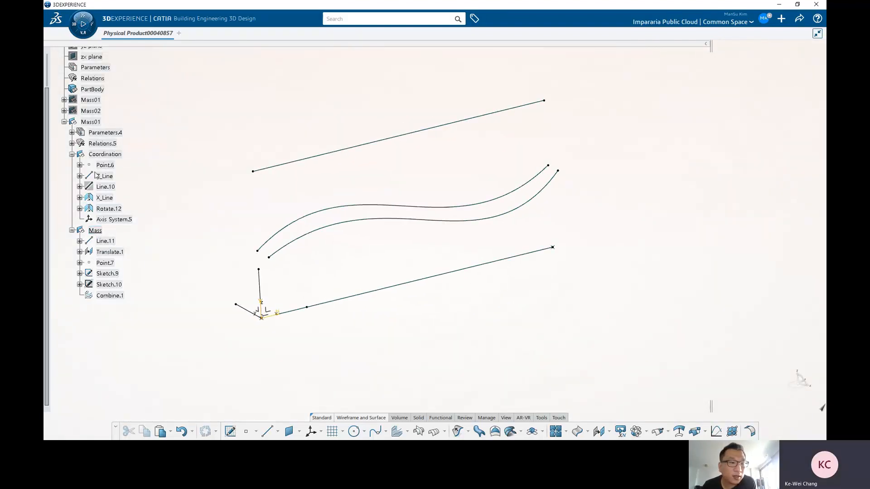
# Step: Rename the third Mass01 geometrical set as Facade_Mass
pyautogui.click(90, 121)
pyautogui.hotkey('alt', 'Return')
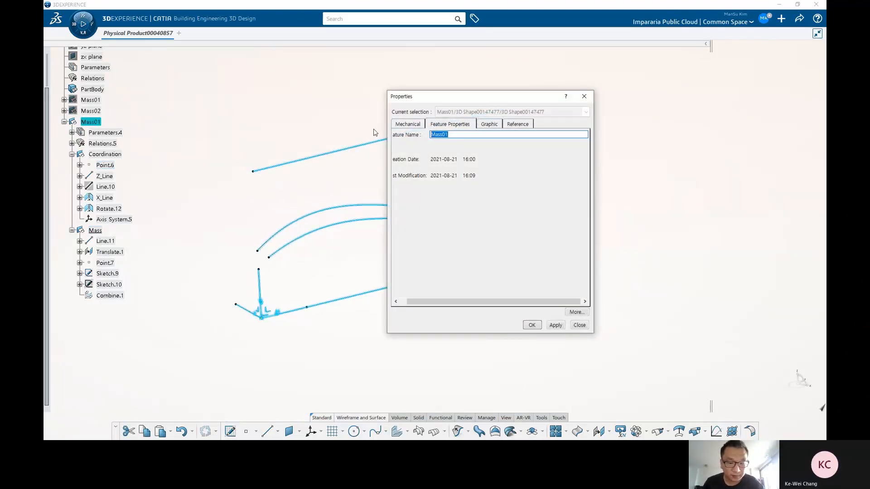
pyautogui.write('Facade')
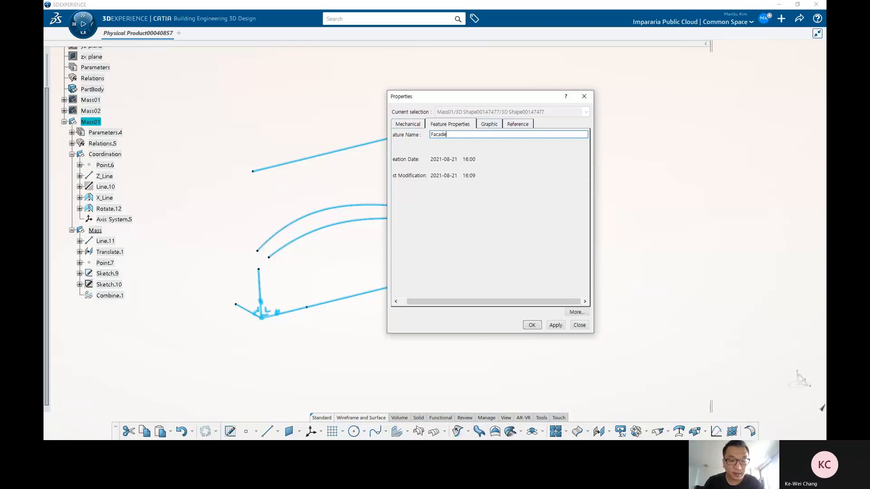
pyautogui.write('_Mass')
pyautogui.press('Return')
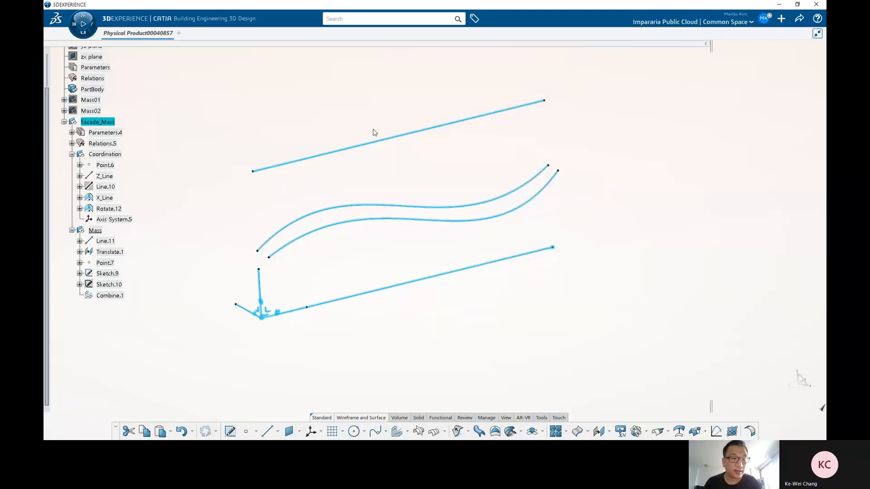
# Step: Collapse the Coordination and Mass branches under Facade_Mass in the tree
pyautogui.click(202, 115)
pyautogui.click(72, 155)
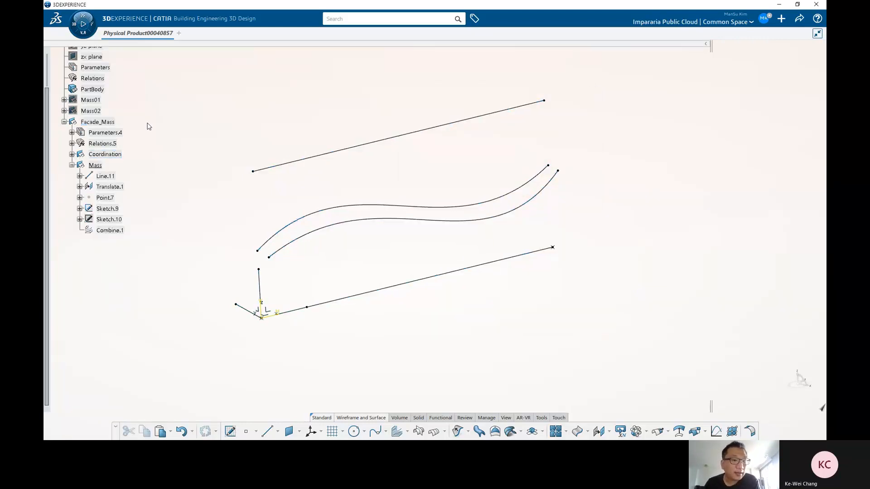
pyautogui.click(71, 165)
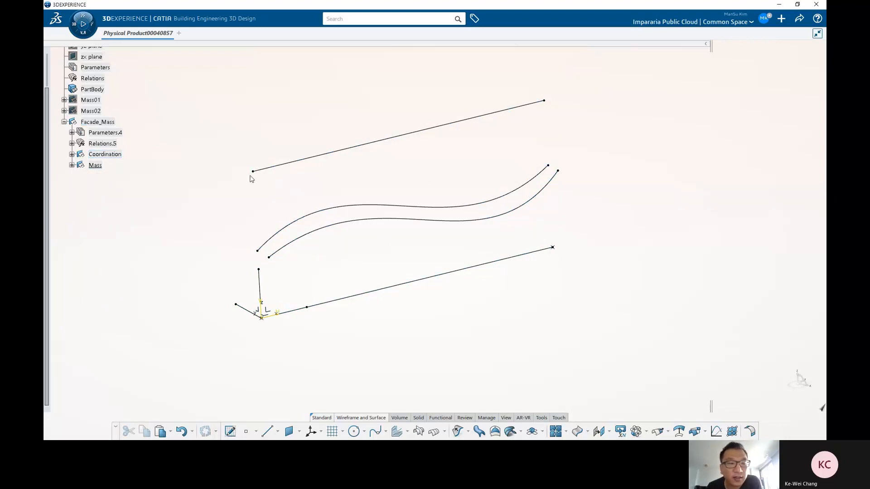
pyautogui.scroll(2, 190, 155)
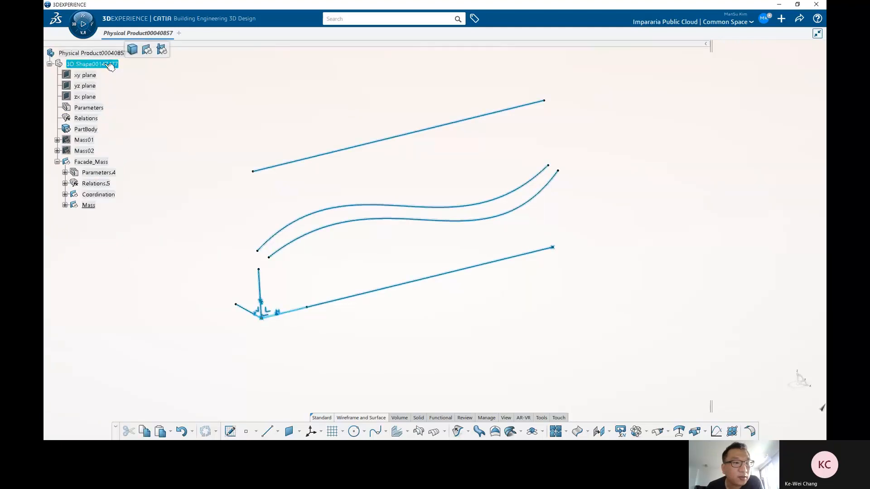
# Step: Insert a new geometrical set in the 3D shape and name it Power_Copy_Creation
pyautogui.click(147, 51)
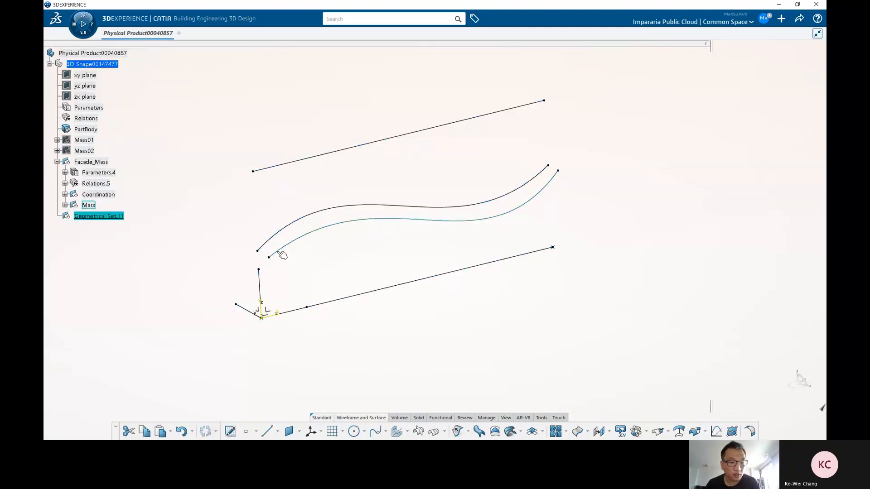
pyautogui.hotkey('alt', 'Return')
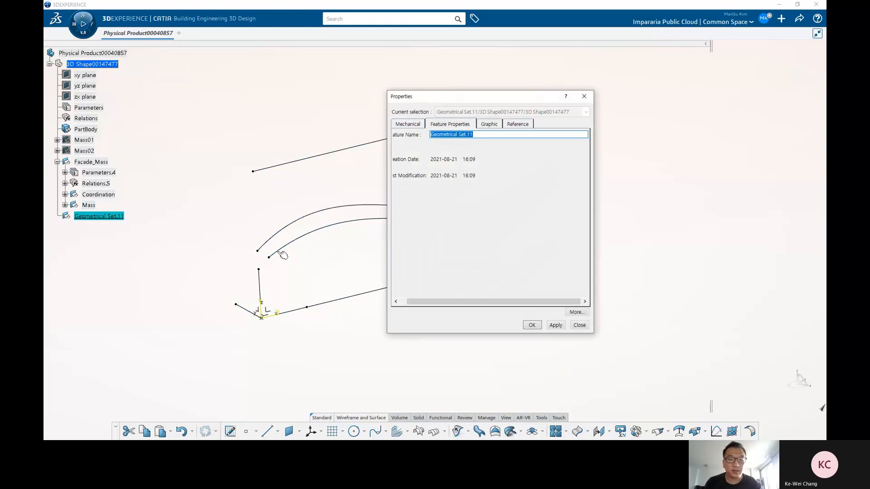
pyautogui.write('Power_Copy_Creation')
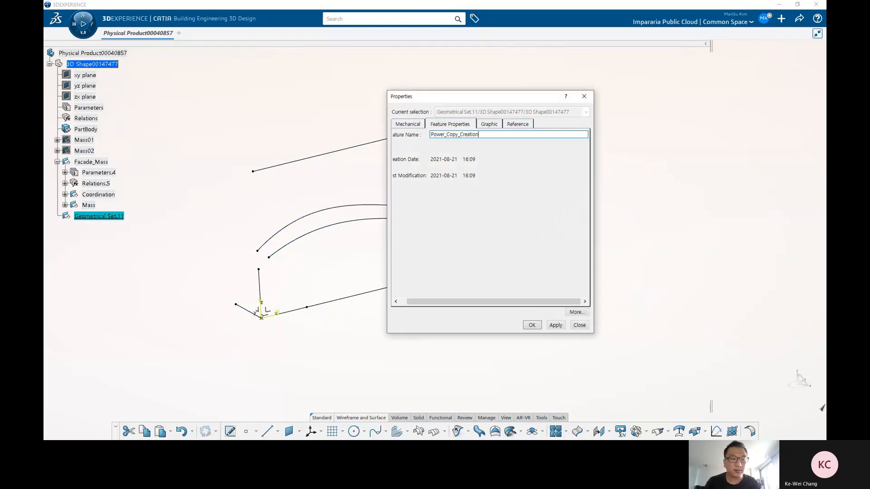
pyautogui.press('Return')
pyautogui.click(149, 272)
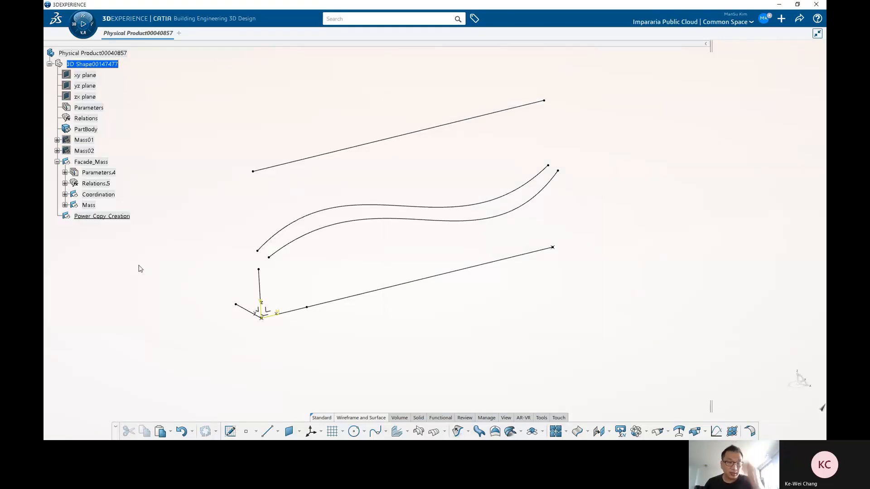
# Step: Add two geometrical sets inside Power_Copy_Creation and rename the first one Input
pyautogui.click(114, 214)
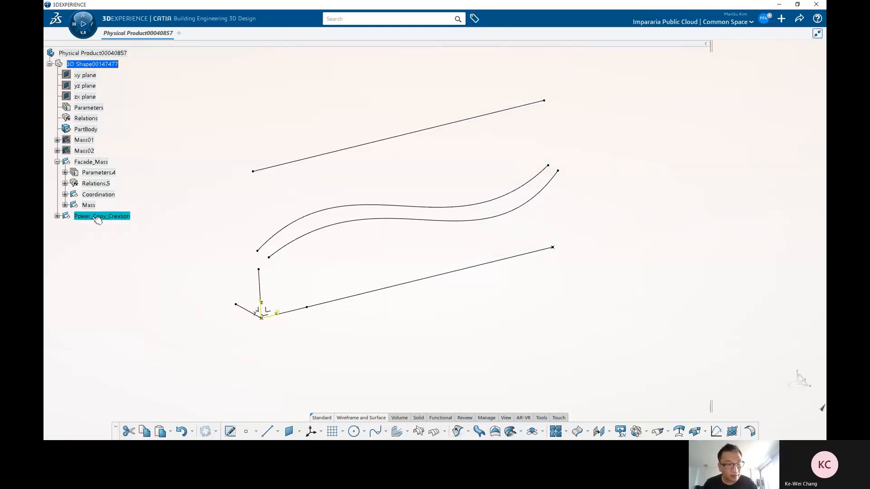
pyautogui.hotkey('ctrl', 'v')
pyautogui.click(151, 189)
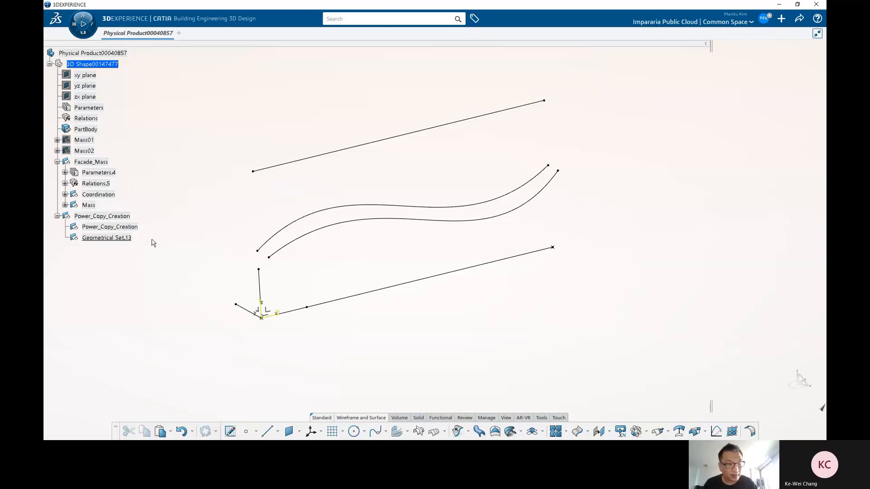
pyautogui.hotkey('alt', 'Return')
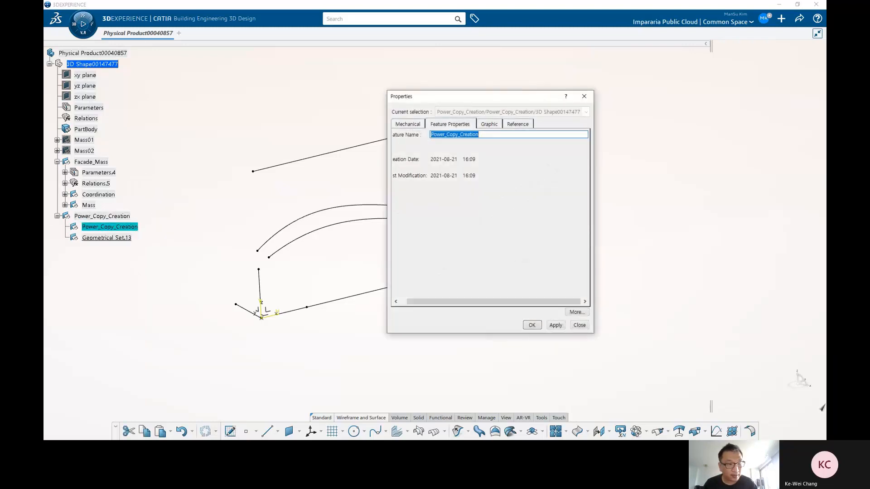
pyautogui.write('Input')
pyautogui.press('Return')
# Step: Rename the second geometrical set inside Power_Copy_Creation as PW_Lmber
pyautogui.click(128, 238)
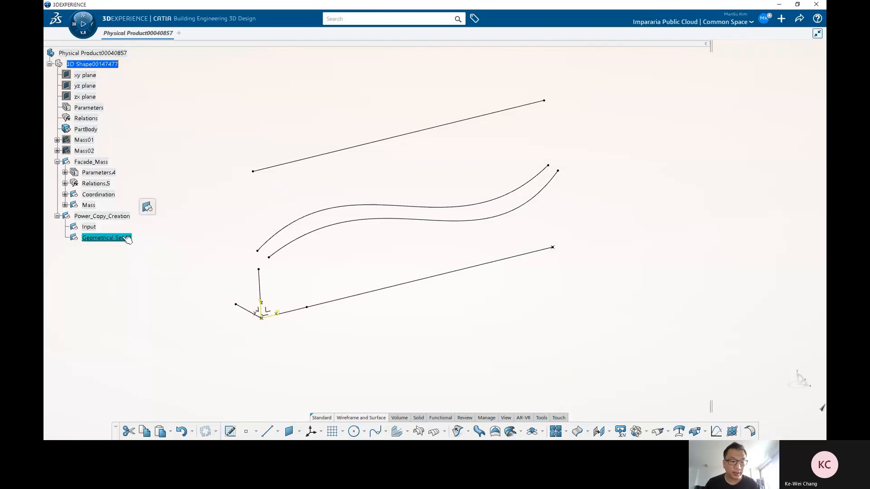
pyautogui.hotkey('alt', 'Return')
pyautogui.write('PW_')
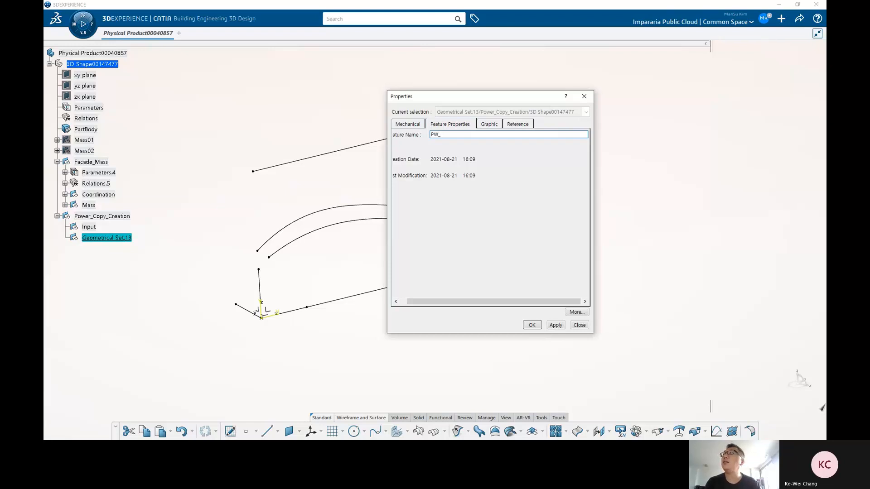
pyautogui.write('Lmber')
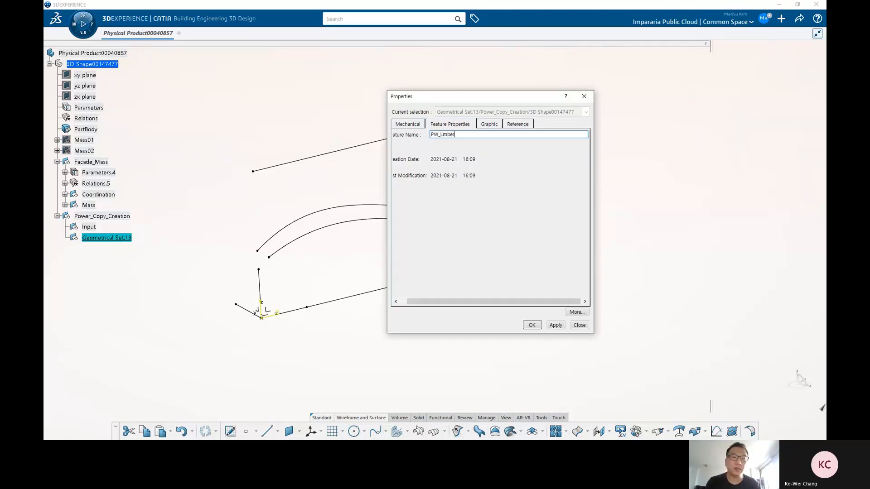
pyautogui.press('Return')
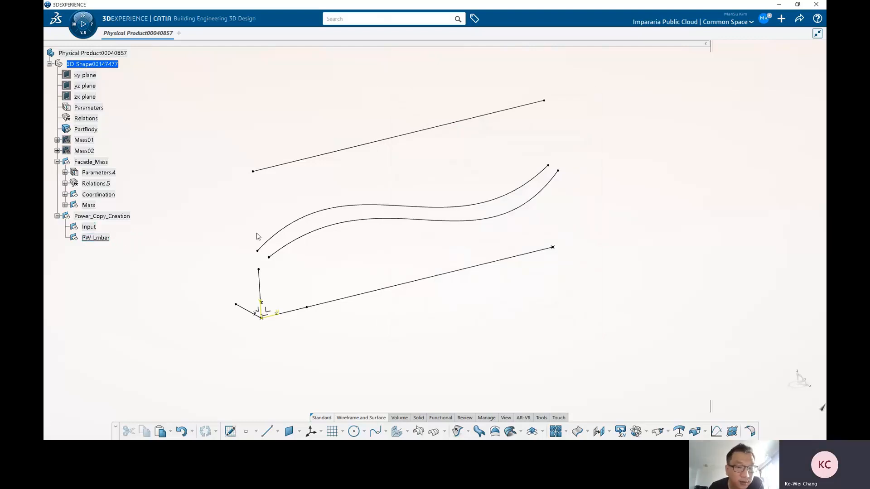
# Step: Copy the upper line, the inner curve and the lower line, and paste them into the Input geometrical set
pyautogui.moveTo(275, 228); pyautogui.dragTo(387, 295, button='middle')
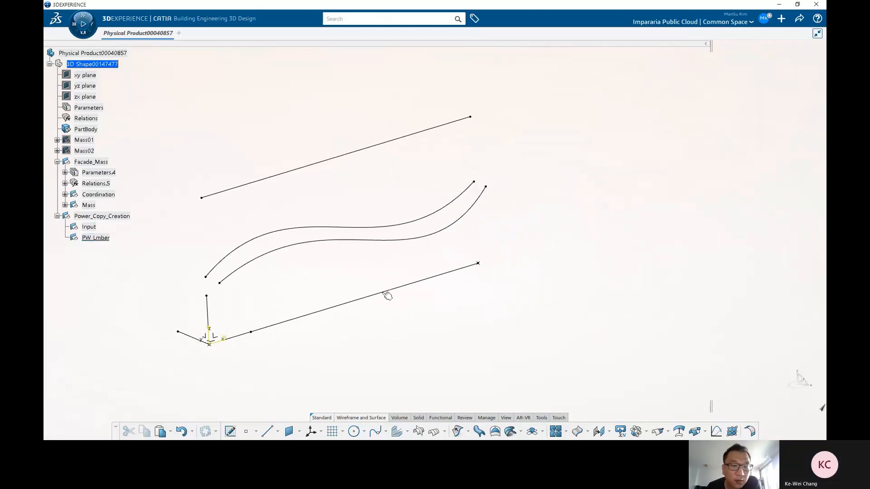
pyautogui.click(342, 156)
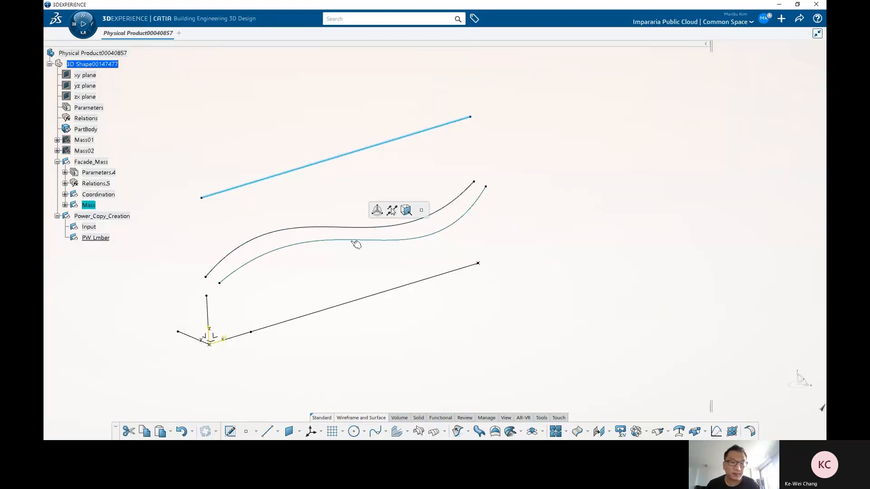
pyautogui.keyDown('ctrl'); pyautogui.click(354, 241); pyautogui.keyUp('ctrl')
pyautogui.keyDown('ctrl'); pyautogui.click(374, 297); pyautogui.keyUp('ctrl')
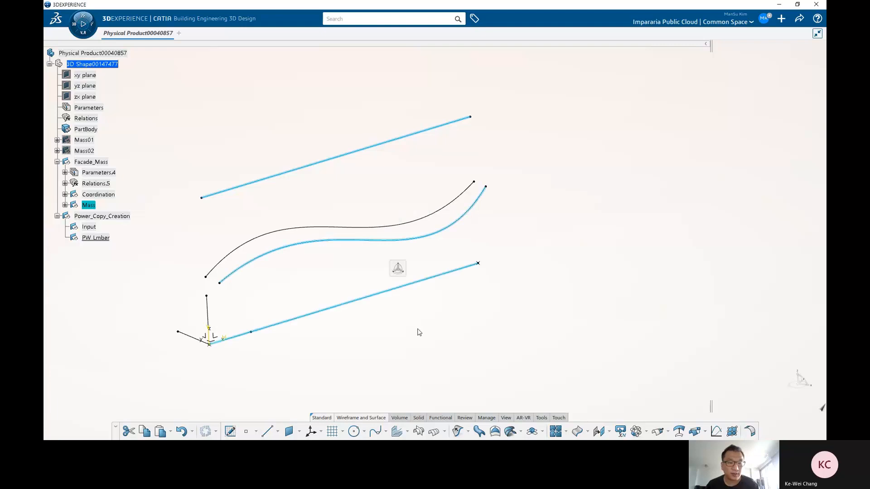
pyautogui.click(152, 244)
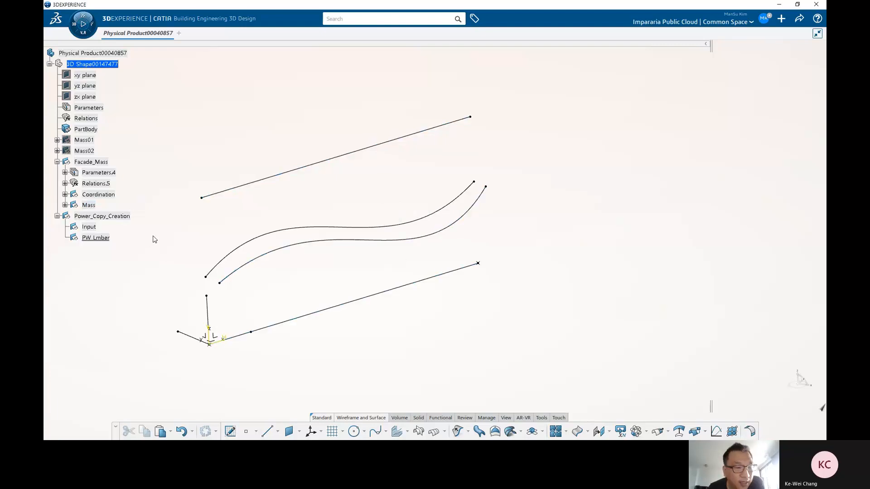
pyautogui.click(86, 227)
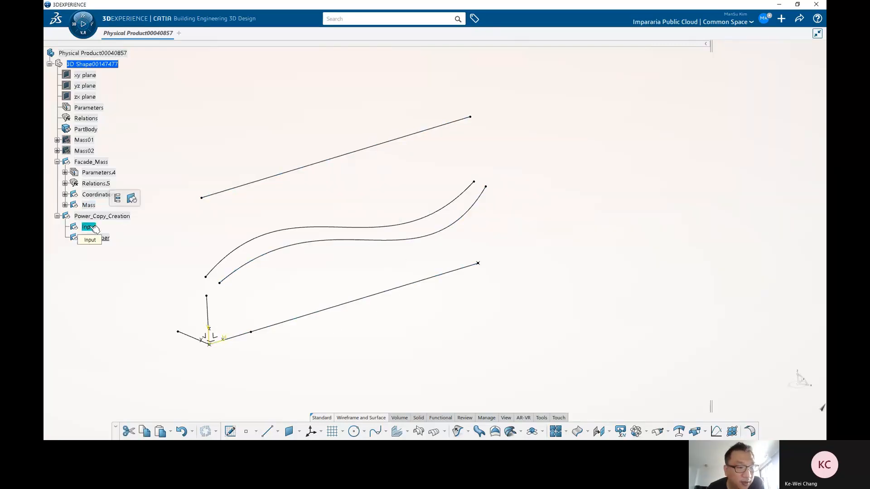
pyautogui.hotkey('ctrl', 'v')
pyautogui.click(65, 227)
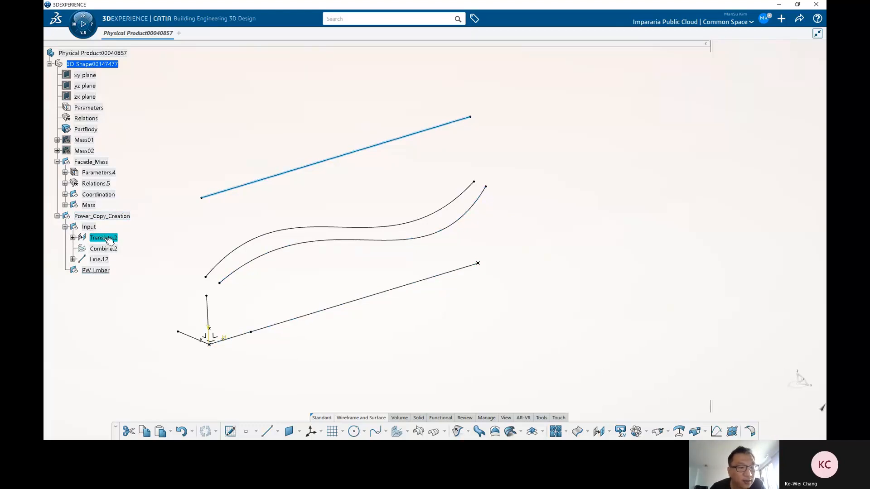
# Step: Isolate each of the three pasted elements in the Input set from their original parents
pyautogui.rightClick(110, 240)
pyautogui.moveTo(149, 234)
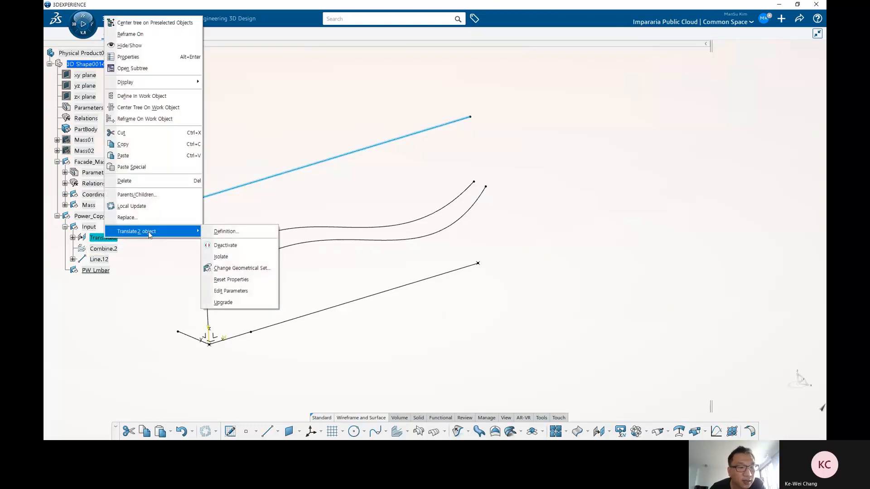
pyautogui.click(223, 261)
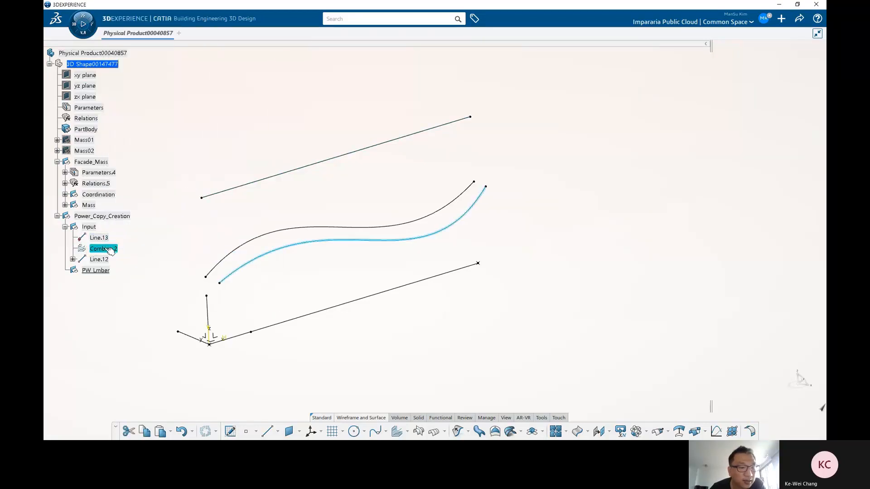
pyautogui.rightClick(103, 249)
pyautogui.moveTo(171, 245)
pyautogui.click(222, 267)
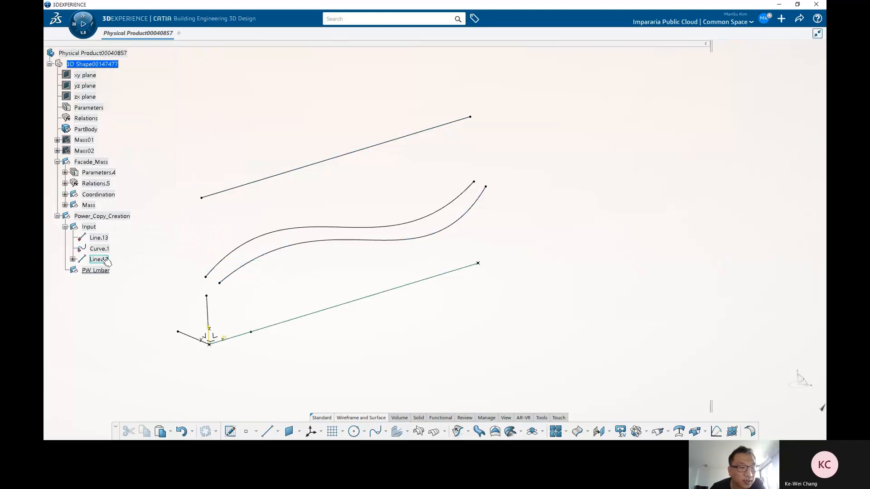
pyautogui.rightClick(96, 259)
pyautogui.click(217, 279)
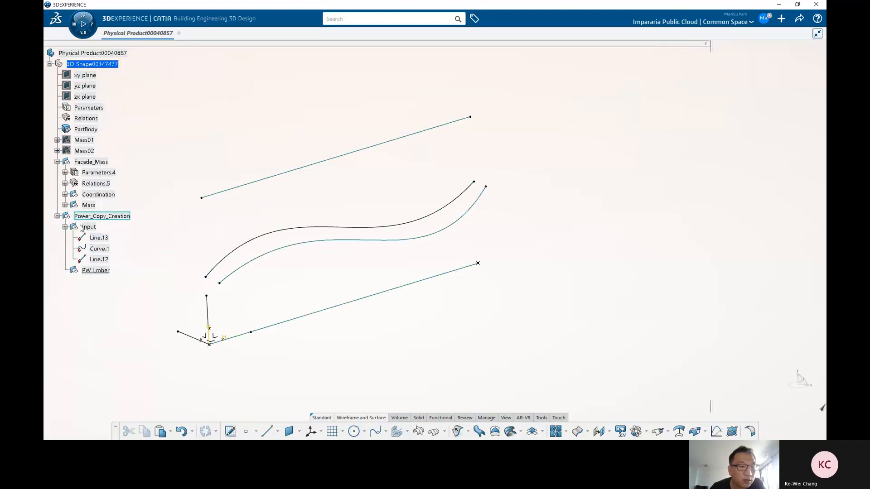
# Step: Open the definition of Translate.1 in the Mass set to examine it, then close it
pyautogui.click(93, 194)
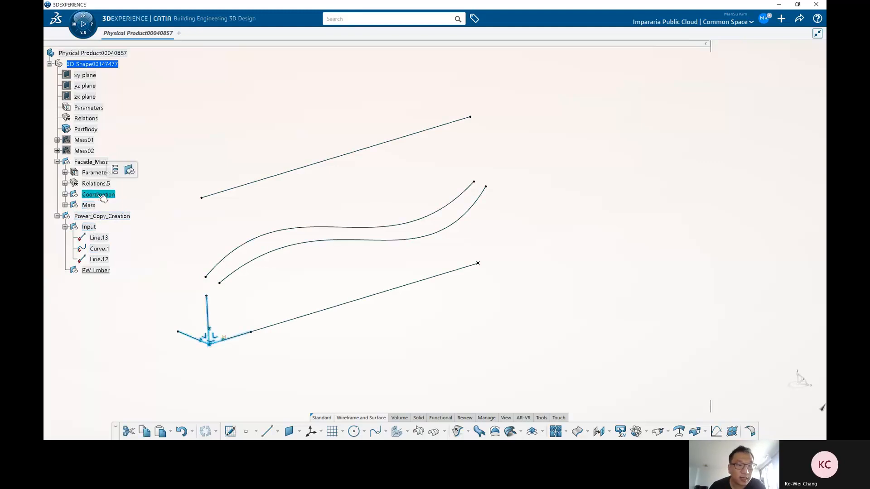
pyautogui.doubleClick(94, 206)
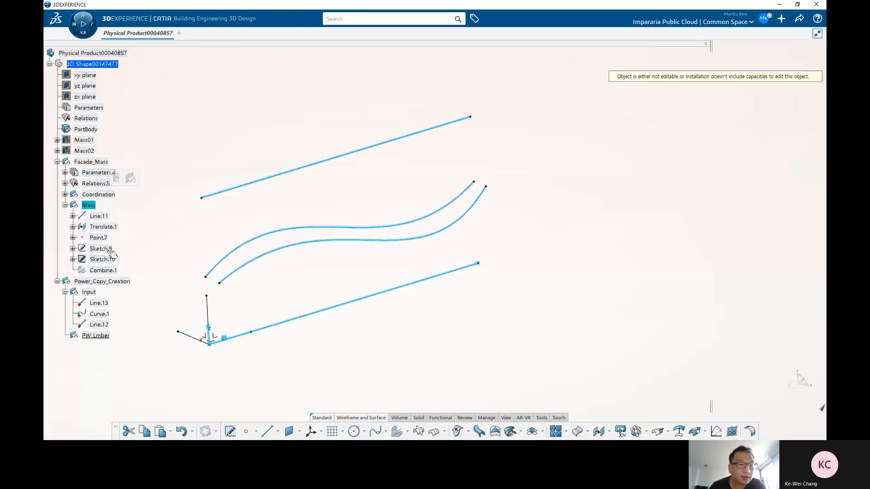
pyautogui.doubleClick(102, 226)
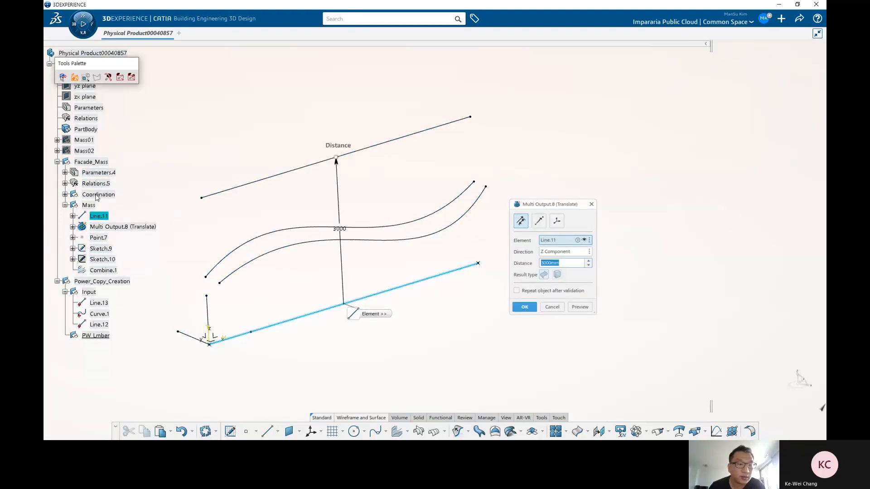
pyautogui.press('Escape')
# Step: Open the definition of Line.11 in the Mass set to examine it, then close it
pyautogui.click(72, 227)
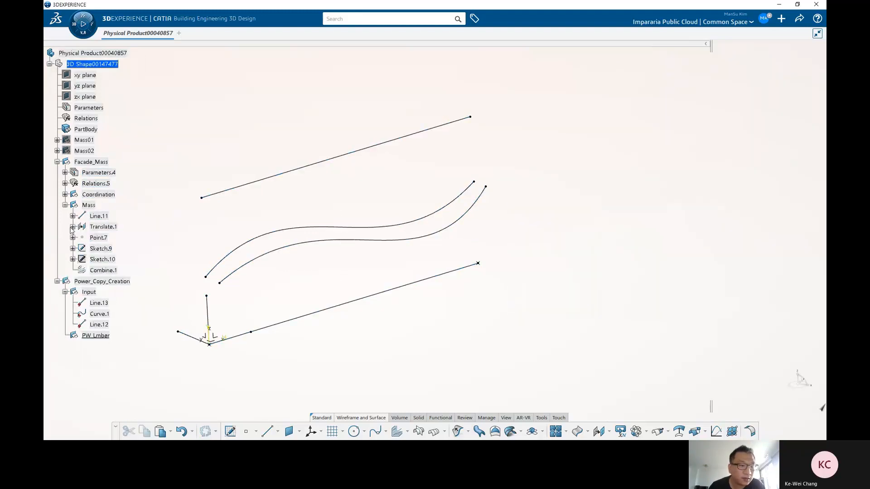
pyautogui.click(104, 270)
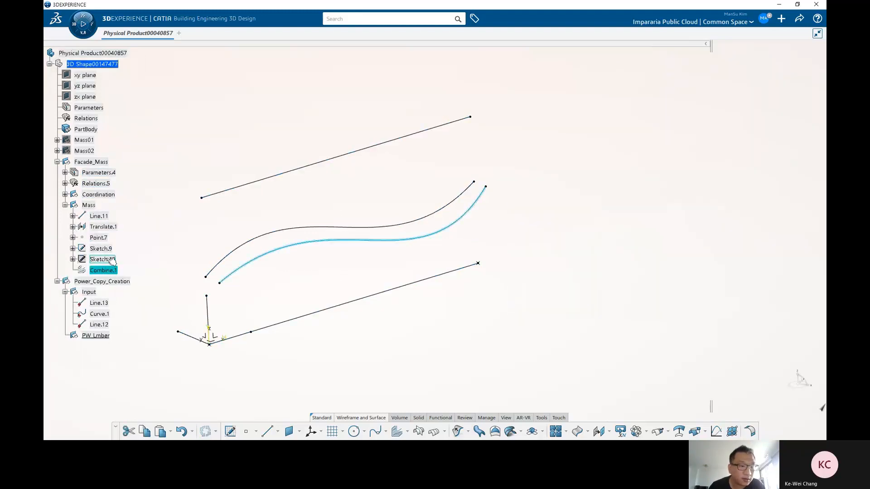
pyautogui.doubleClick(98, 195)
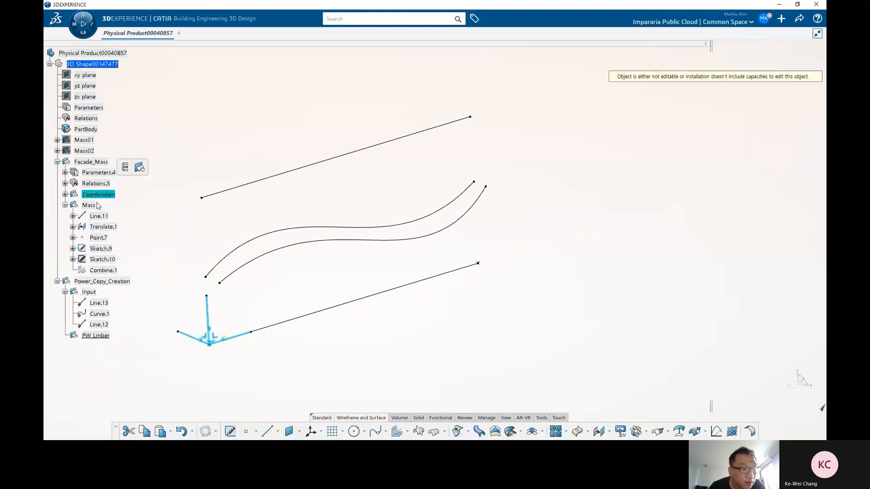
pyautogui.doubleClick(99, 215)
pyautogui.moveTo(507, 248)
pyautogui.mouseDown()
pyautogui.moveTo(541, 242)
pyautogui.moveTo(501, 255)
pyautogui.mouseUp()
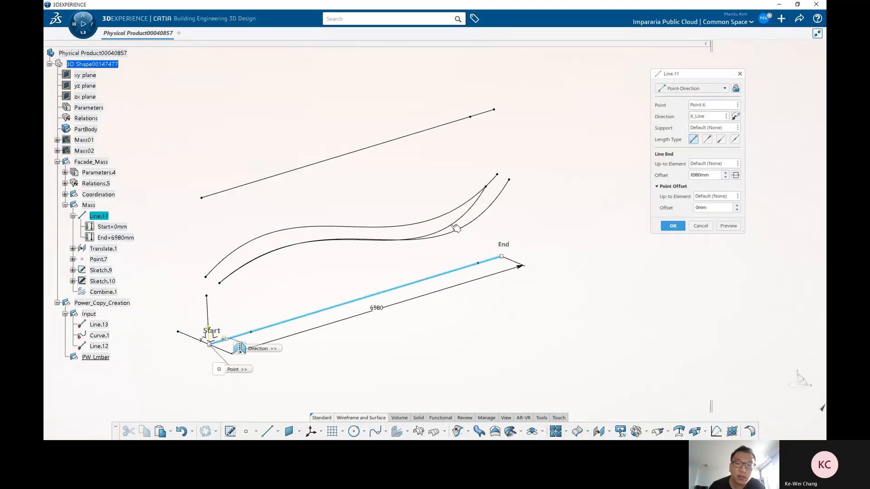
pyautogui.click(672, 226)
pyautogui.scroll(-1, 107, 310)
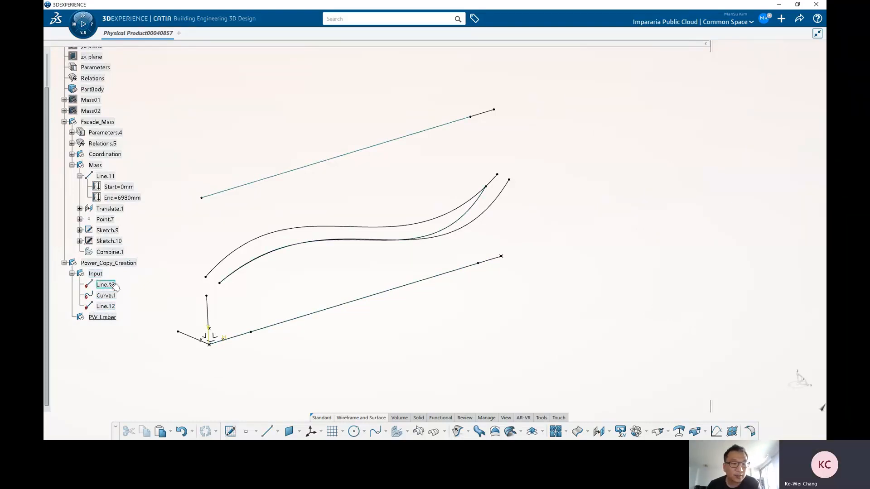
# Step: Highlight the three Input elements, then copy the Power_Copy_Creation geometrical set
pyautogui.click(113, 286)
pyautogui.keyDown('shift'); pyautogui.click(107, 306); pyautogui.keyUp('shift')
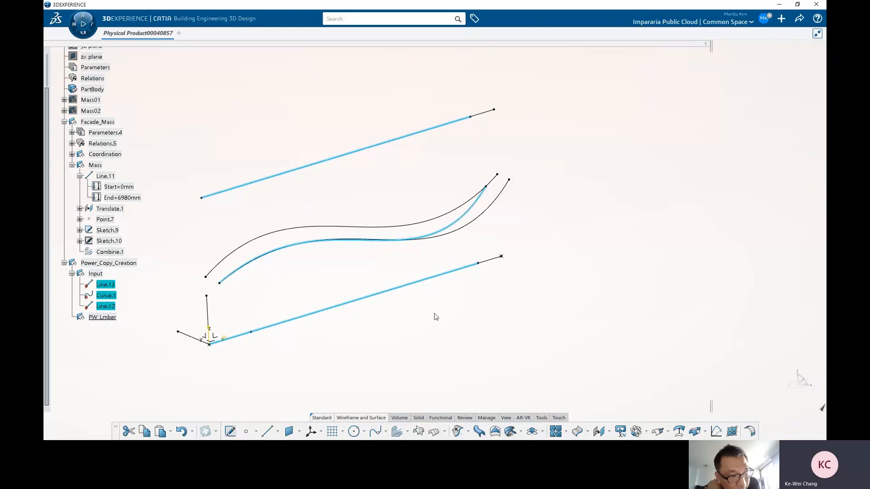
pyautogui.moveTo(382, 308); pyautogui.dragTo(430, 317, button='middle')
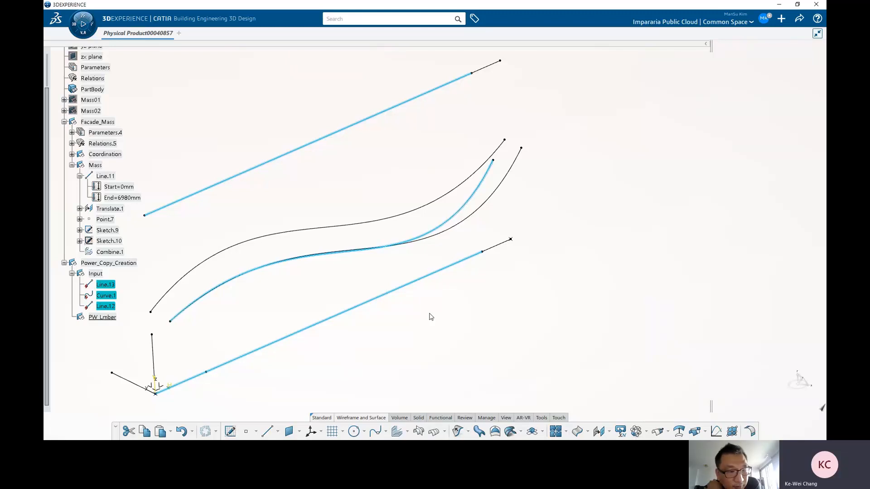
pyautogui.click(72, 273)
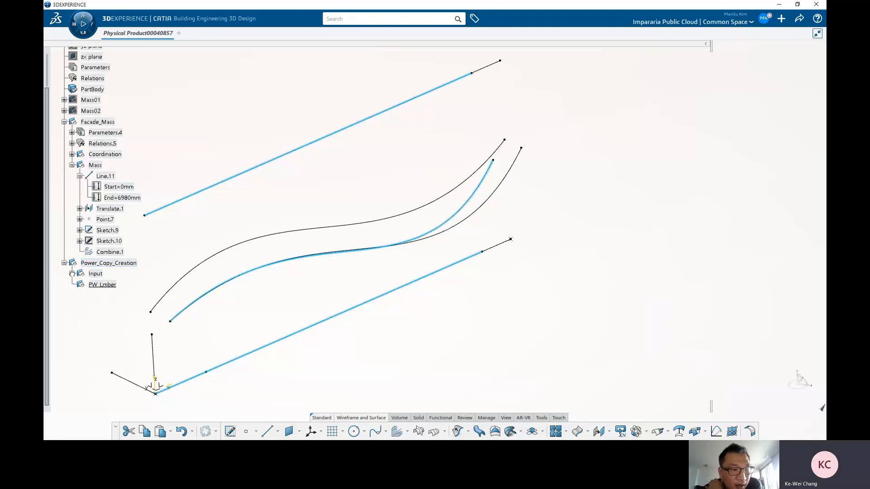
pyautogui.click(109, 263)
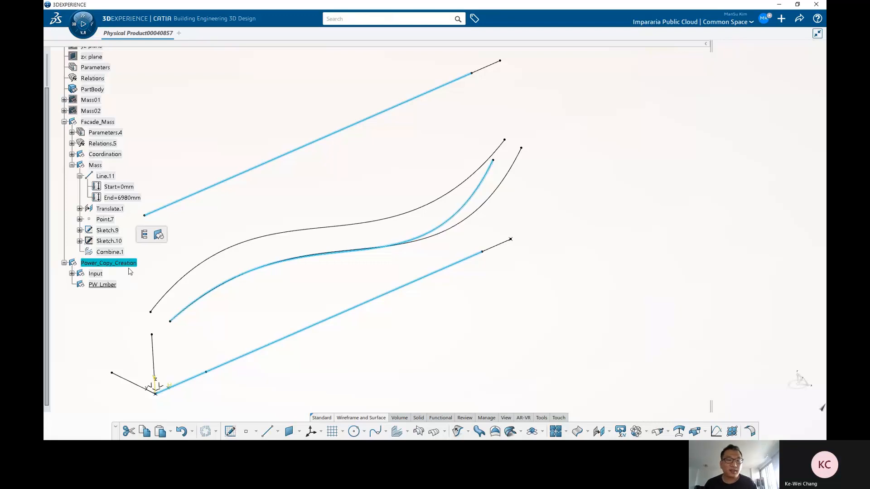
pyautogui.hotkey('ctrl', 'c')
pyautogui.scroll(3, 176, 65)
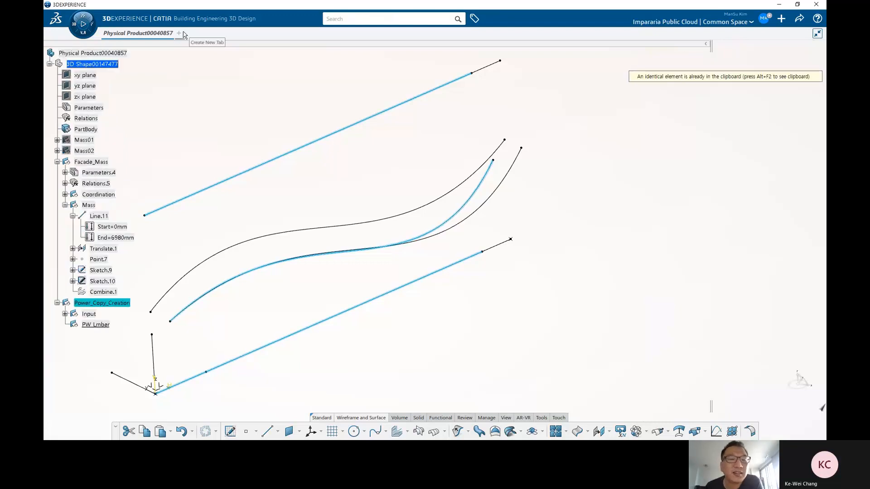
pyautogui.scroll(-3, 76, 234)
pyautogui.click(72, 234)
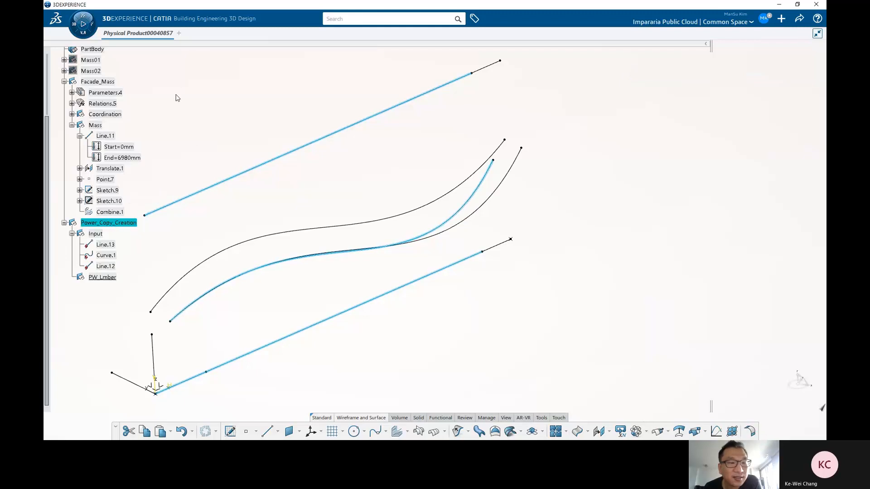
pyautogui.scroll(3, 100, 84)
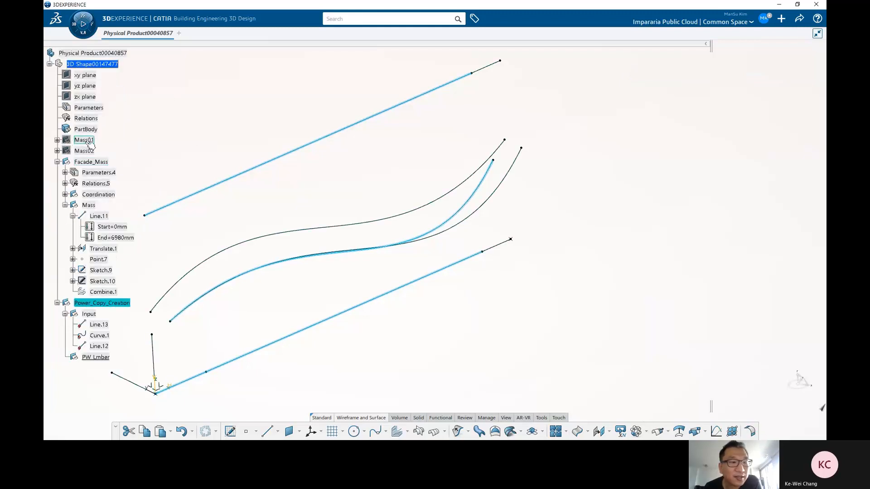
pyautogui.click(57, 139)
pyautogui.click(57, 140)
pyautogui.scroll(-3, 103, 201)
pyautogui.scroll(-5, 104, 201)
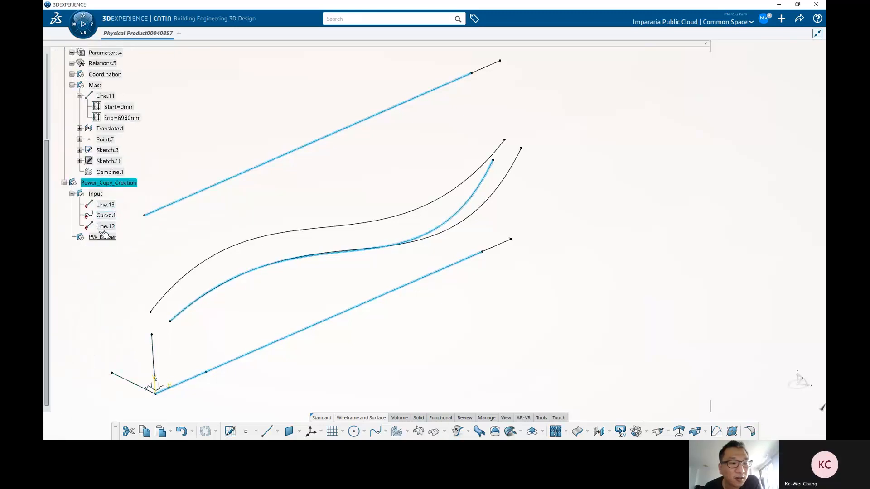
pyautogui.click(71, 193)
pyautogui.click(82, 195)
pyautogui.click(72, 193)
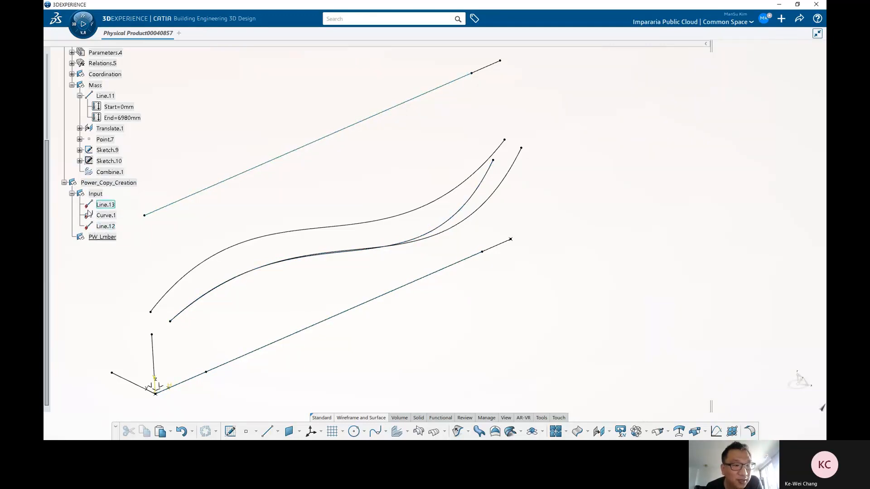
pyautogui.scroll(2, 86, 206)
pyautogui.click(72, 233)
pyautogui.click(108, 223)
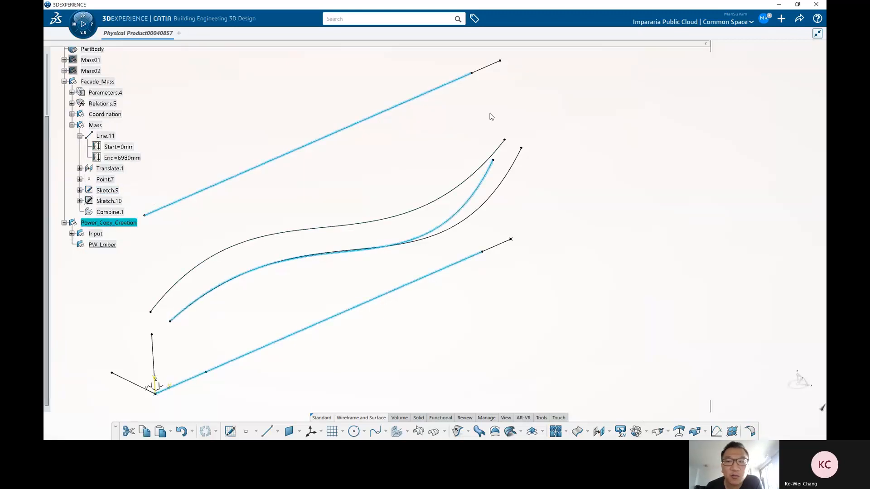
pyautogui.scroll(2, 620, 118)
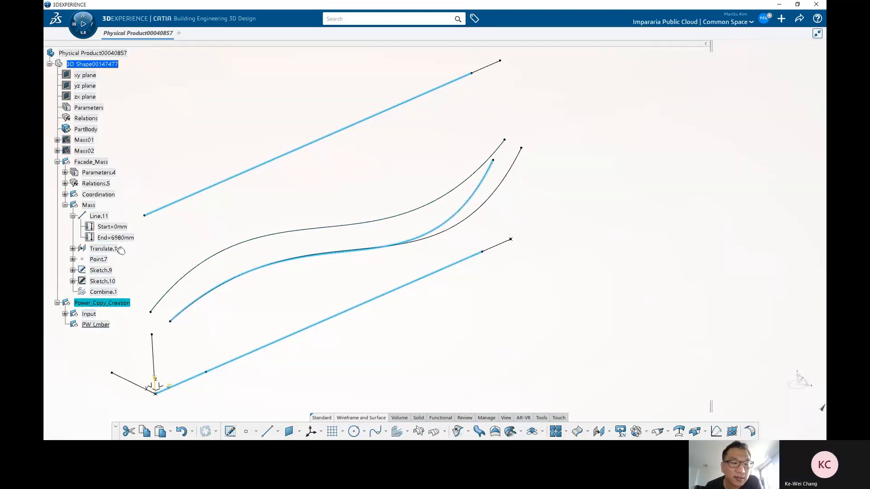
# Step: Examine the Line.13, Curve.1 and Line.12 elements inside the Input set
pyautogui.click(65, 205)
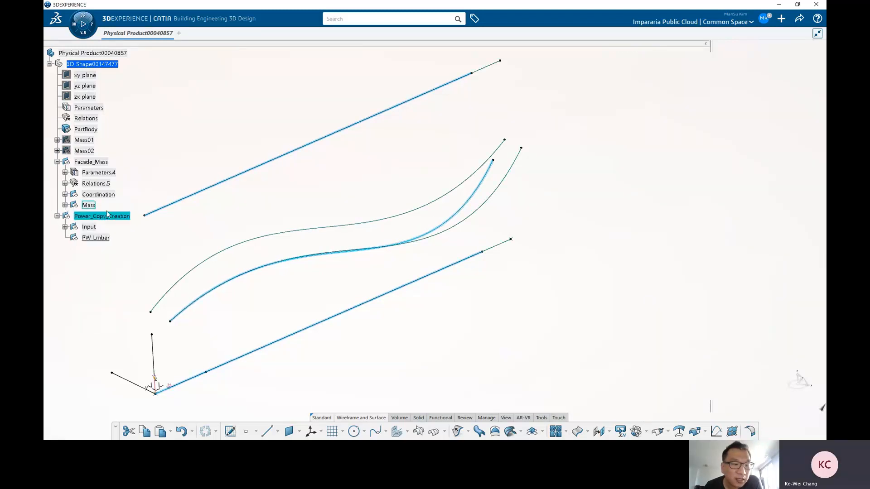
pyautogui.click(64, 205)
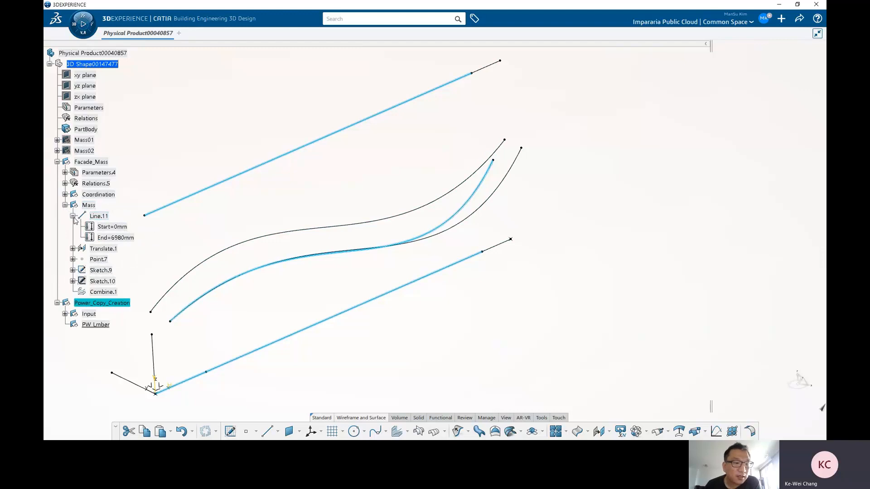
pyautogui.doubleClick(88, 292)
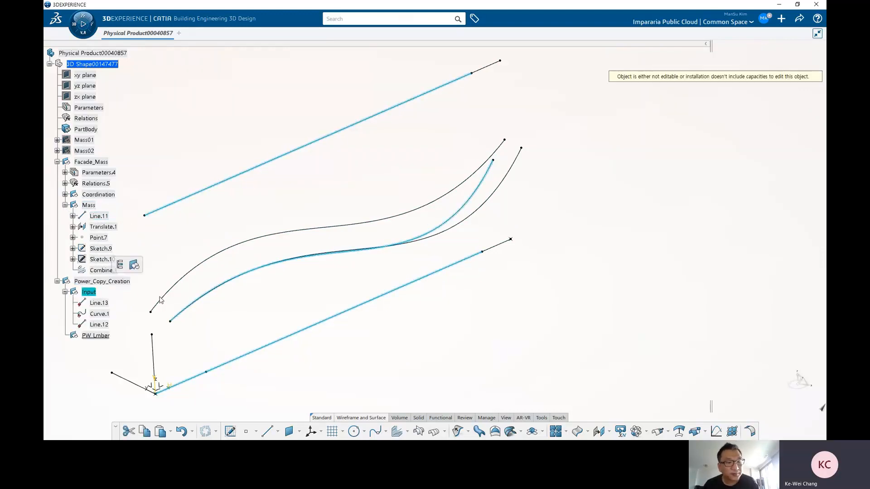
pyautogui.scroll(1, 239, 214)
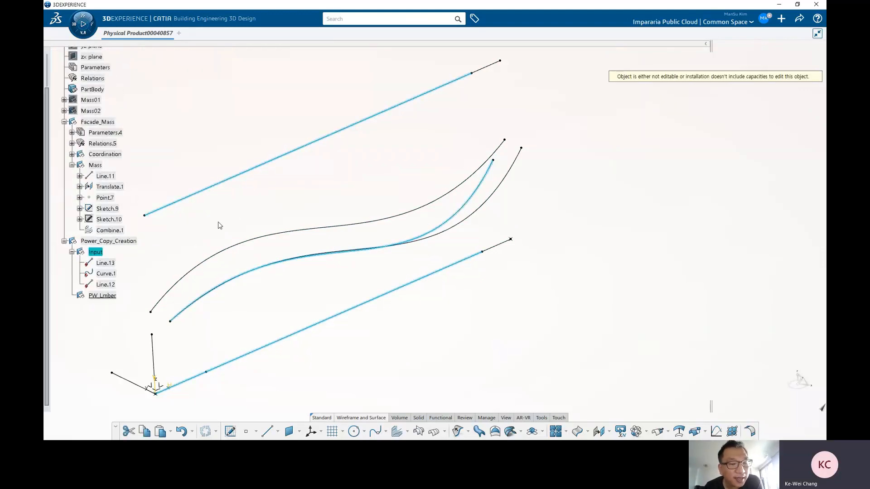
pyautogui.click(103, 296)
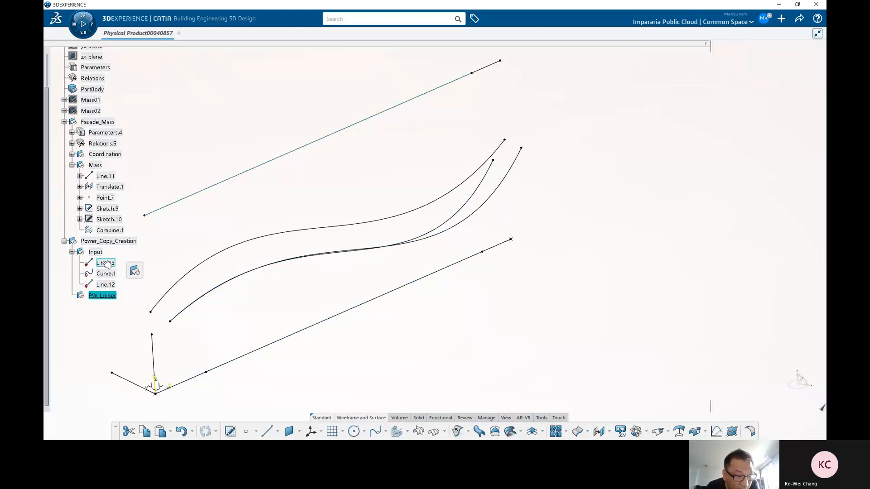
pyautogui.click(105, 264)
pyautogui.click(108, 274)
pyautogui.click(107, 286)
pyautogui.click(101, 317)
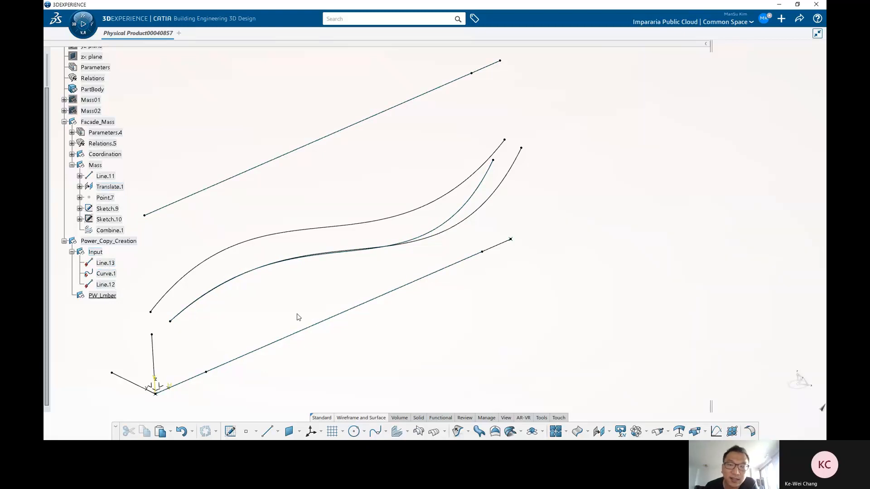
# Step: Delete the three copied elements Line.13, Curve.1 and Line.12 from the Input set
pyautogui.scroll(-2, 304, 263)
pyautogui.moveTo(304, 263); pyautogui.dragTo(341, 247, button='middle')
pyautogui.click(108, 264)
pyautogui.keyDown('ctrl'); pyautogui.click(106, 274); pyautogui.keyUp('ctrl')
pyautogui.keyDown('ctrl'); pyautogui.click(109, 285); pyautogui.keyUp('ctrl')
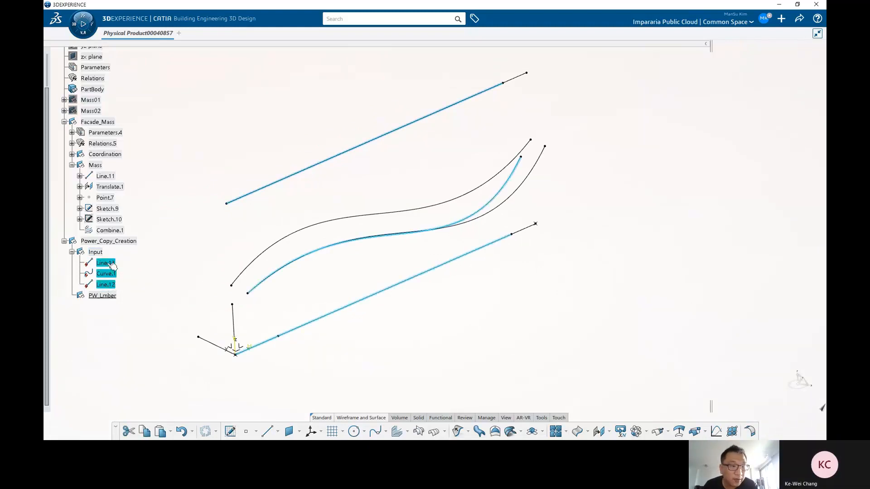
pyautogui.press('Delete')
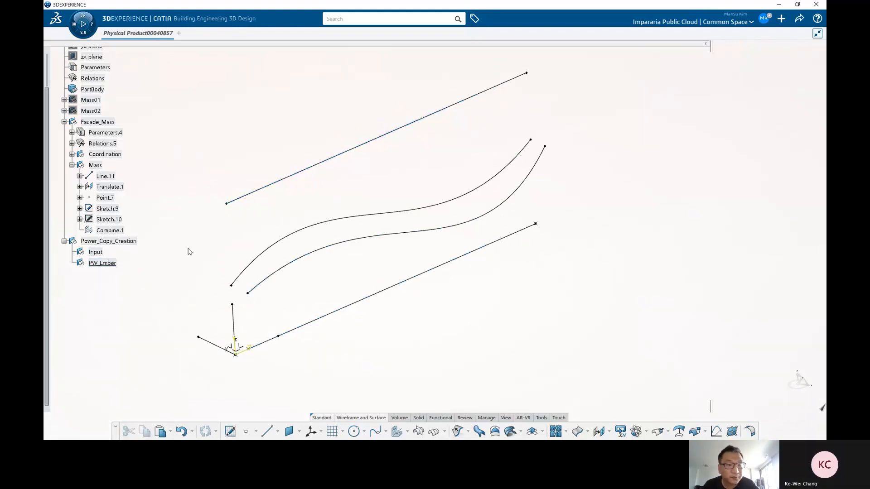
# Step: Paste the Mass set's two lines and curve into the Input set using Paste Special As Result
pyautogui.click(354, 304)
pyautogui.keyDown('ctrl'); pyautogui.click(360, 243); pyautogui.keyUp('ctrl')
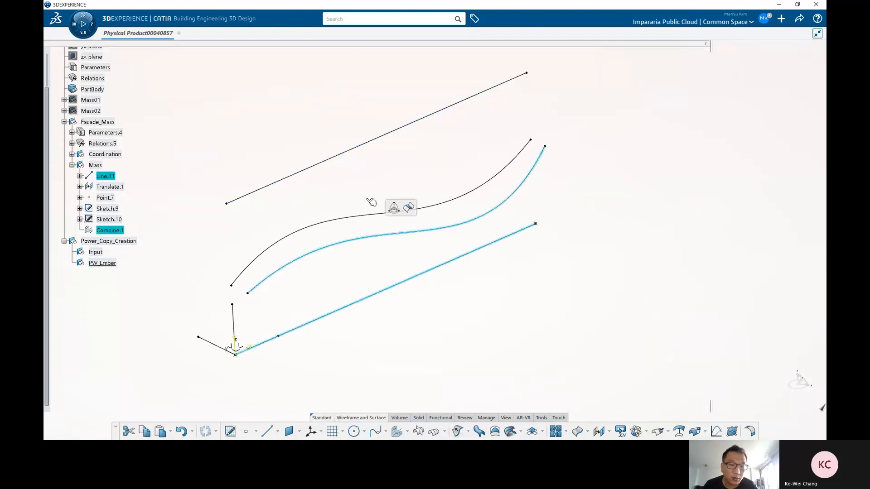
pyautogui.keyDown('ctrl'); pyautogui.click(365, 144); pyautogui.keyUp('ctrl')
pyautogui.click(231, 218)
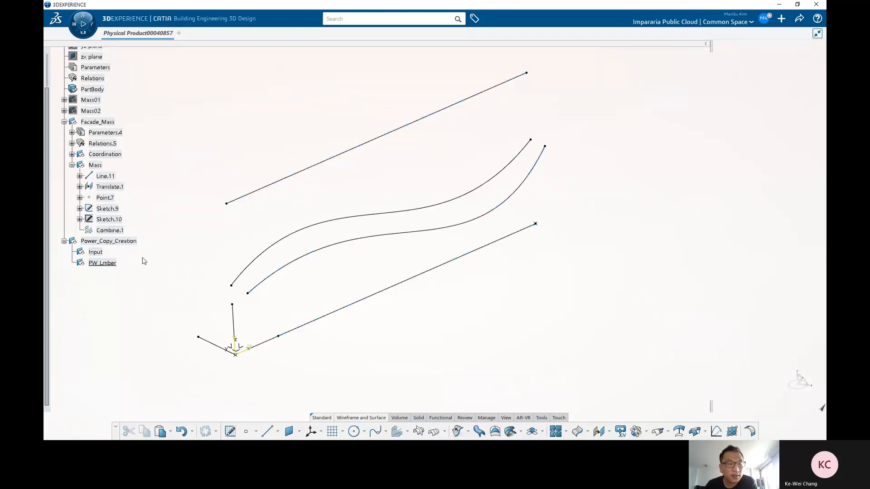
pyautogui.rightClick(99, 253)
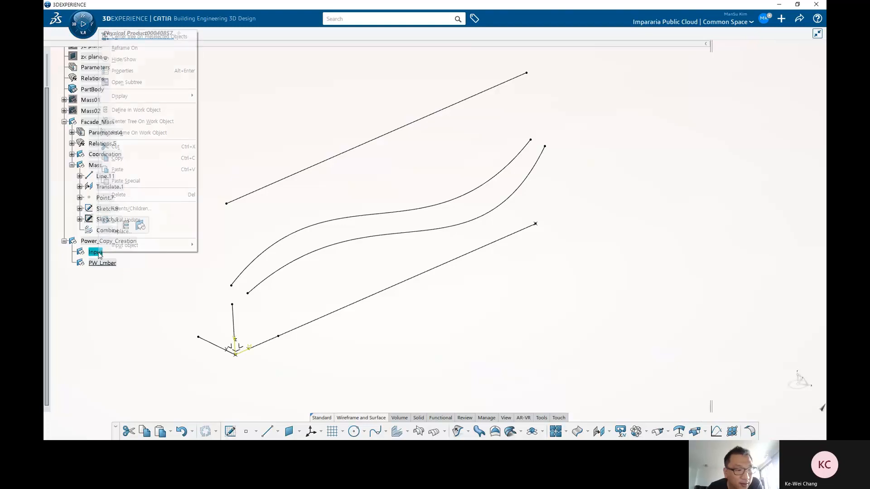
pyautogui.click(152, 182)
pyautogui.moveTo(754, 377); pyautogui.dragTo(385, 163)
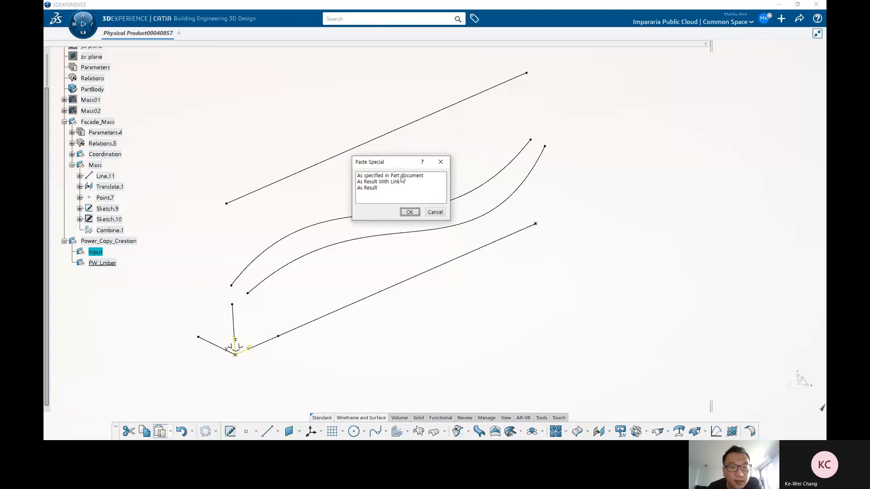
pyautogui.click(401, 176)
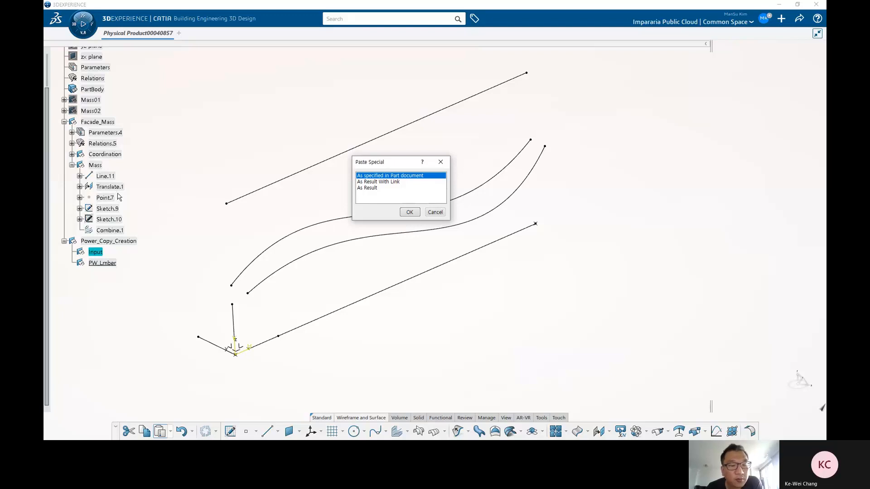
pyautogui.click(398, 182)
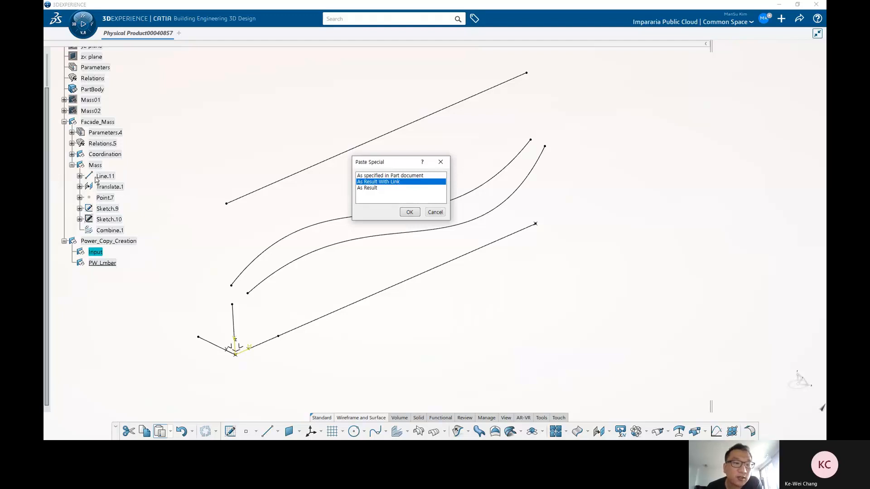
pyautogui.click(371, 189)
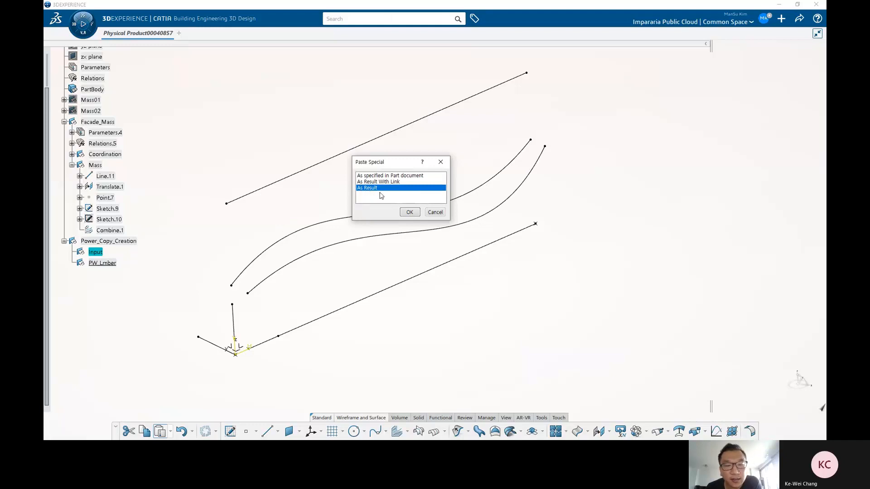
pyautogui.click(409, 212)
pyautogui.click(180, 272)
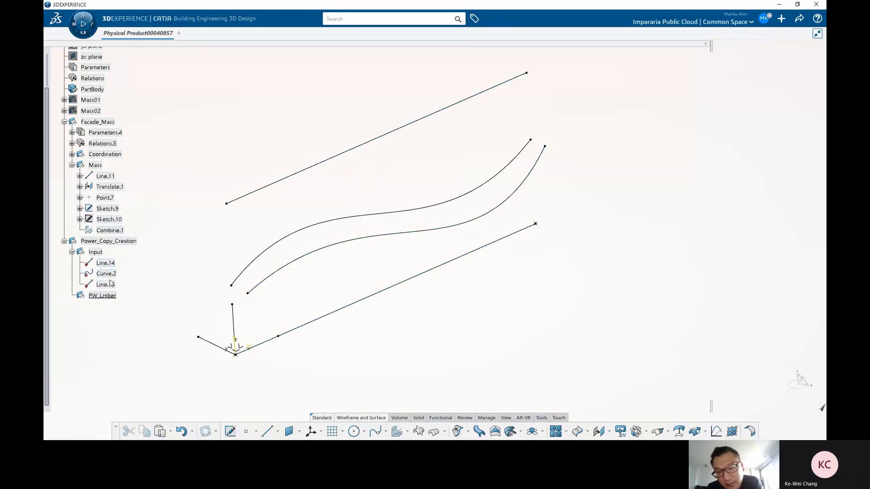
# Step: Collapse and hide the Facade_Mass geometrical set
pyautogui.moveTo(433, 315); pyautogui.dragTo(411, 299, button='middle')
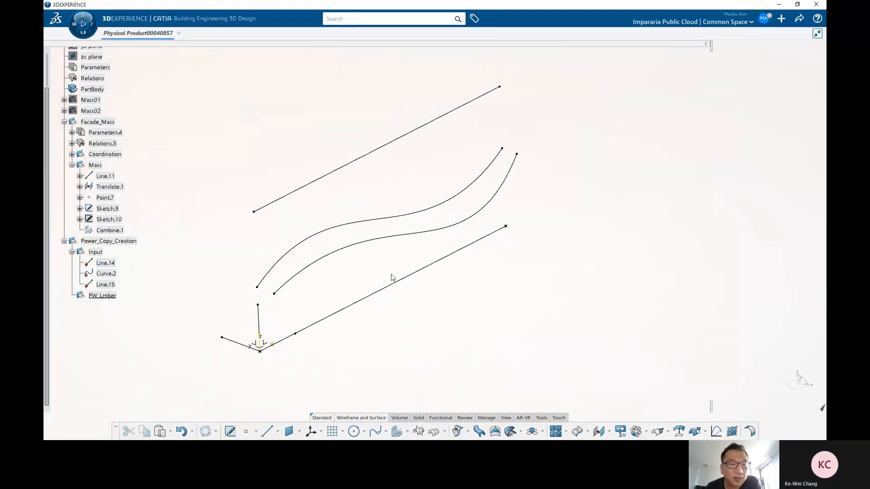
pyautogui.click(64, 122)
pyautogui.click(97, 122)
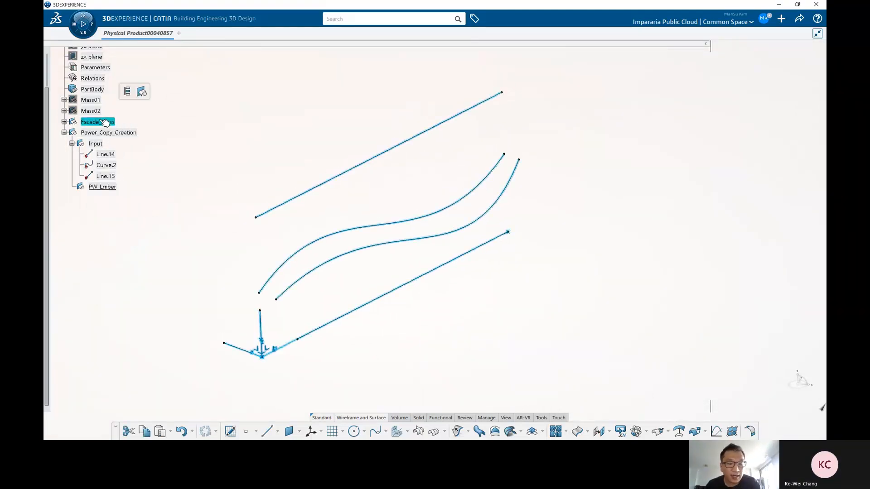
pyautogui.rightClick(100, 122)
pyautogui.click(125, 149)
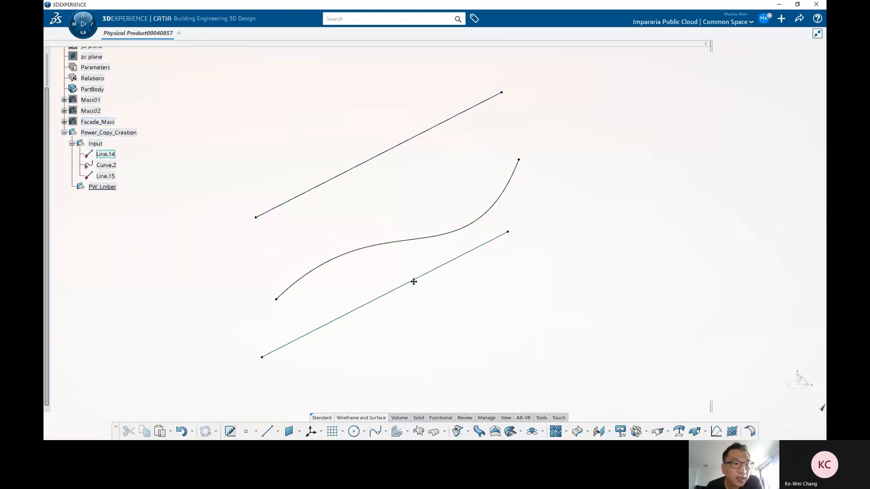
pyautogui.moveTo(413, 281); pyautogui.dragTo(408, 277, button='middle')
# Step: Create a point on Line.14 at a curve-length ratio of 0.46 inside the PW_Lmber set
pyautogui.click(110, 188)
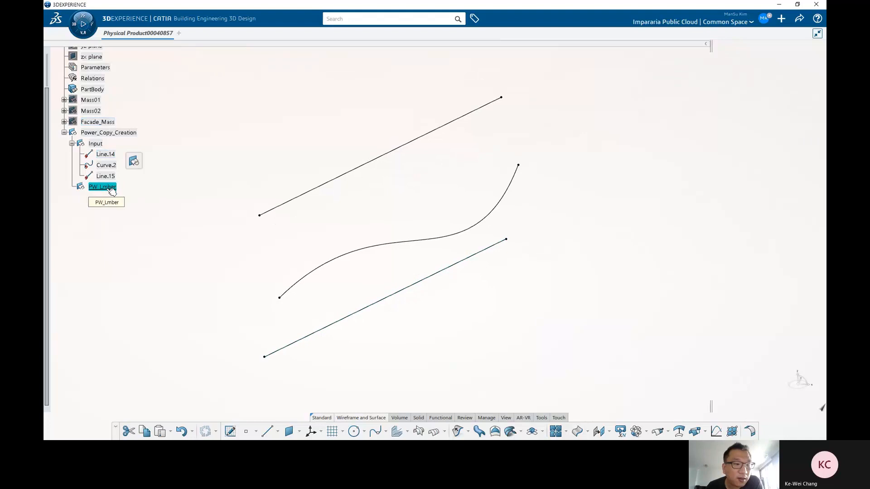
pyautogui.click(449, 306)
pyautogui.moveTo(449, 309); pyautogui.dragTo(463, 320, button='middle')
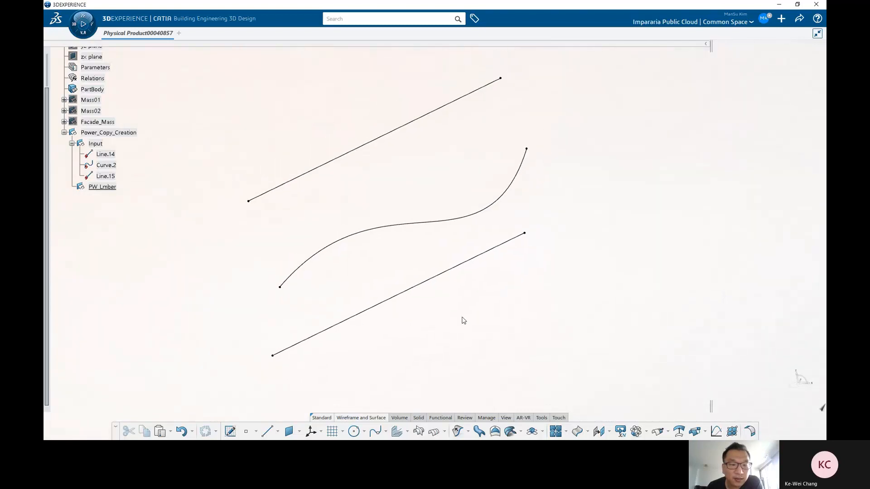
pyautogui.click(386, 304)
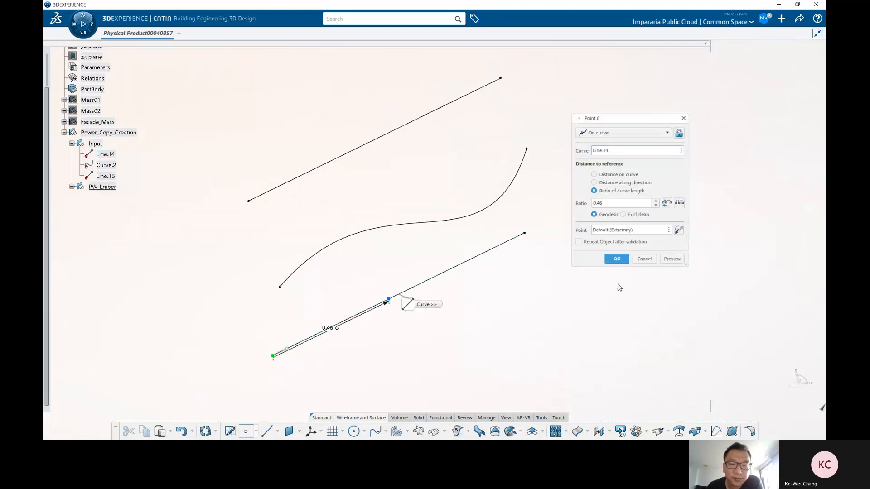
pyautogui.click(617, 259)
# Step: Create a plane normal to Line.14 passing through the new point
pyautogui.moveTo(458, 316); pyautogui.dragTo(430, 318, button='middle')
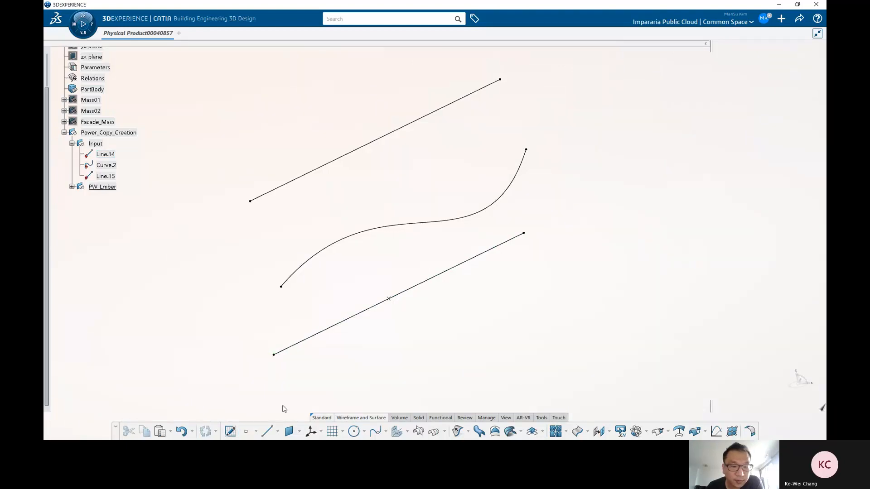
pyautogui.click(406, 292)
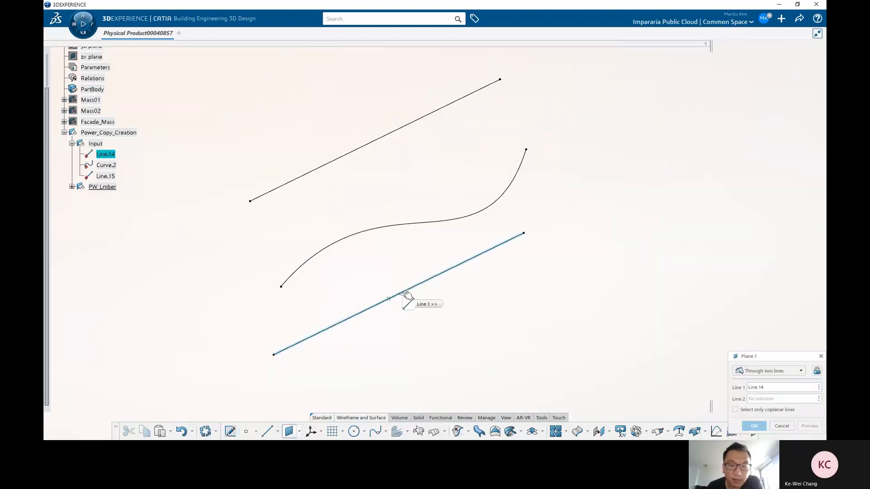
pyautogui.click(393, 302)
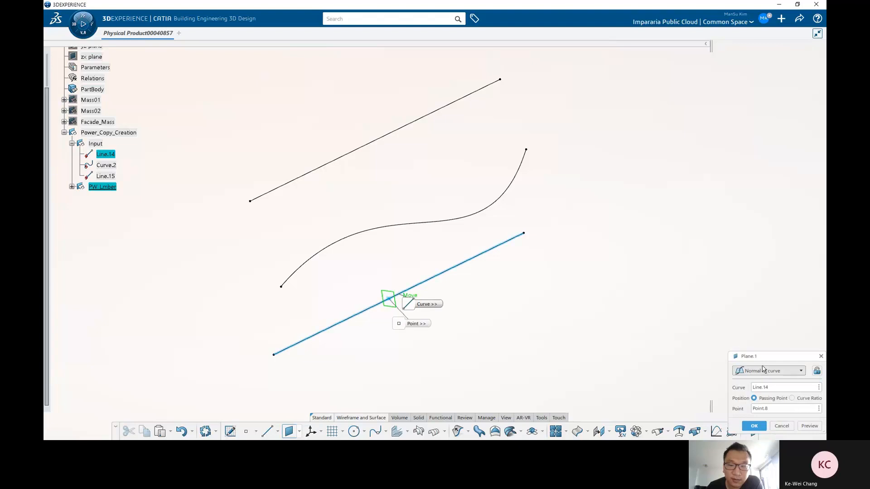
pyautogui.click(571, 299)
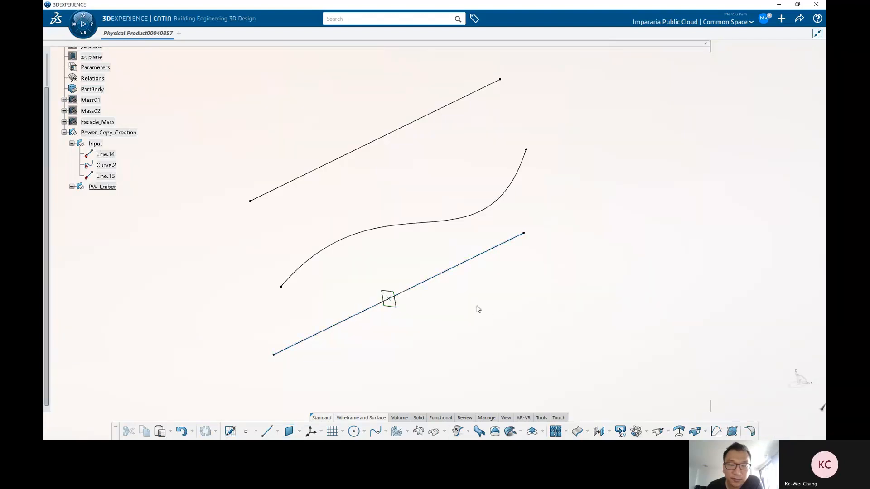
# Step: Intersect the new plane with Curve.2
pyautogui.moveTo(478, 309); pyautogui.dragTo(464, 327, button='middle')
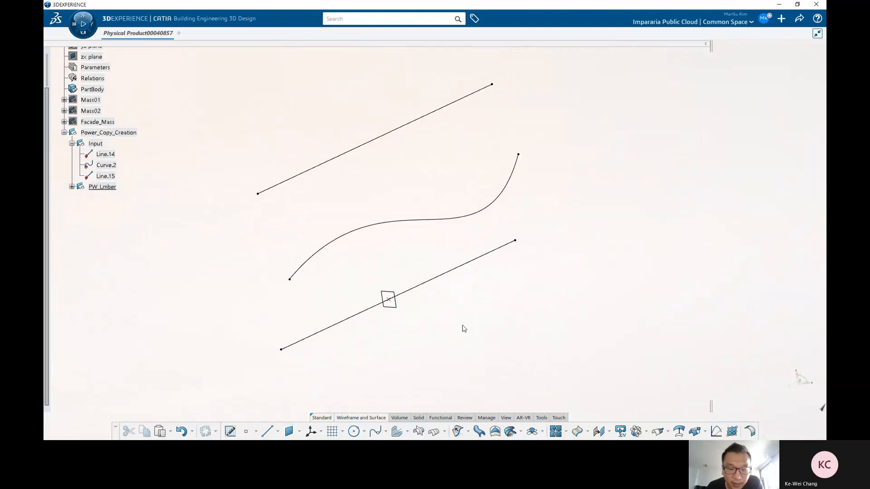
pyautogui.click(420, 431)
pyautogui.click(389, 299)
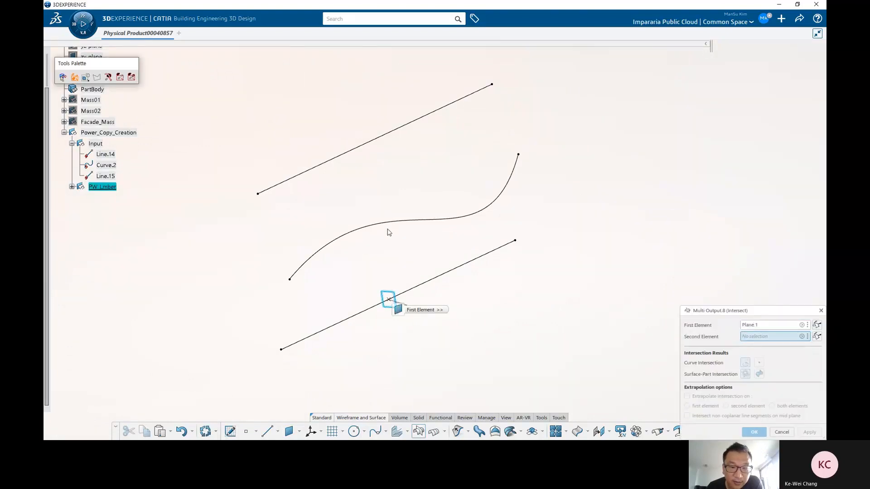
pyautogui.click(388, 224)
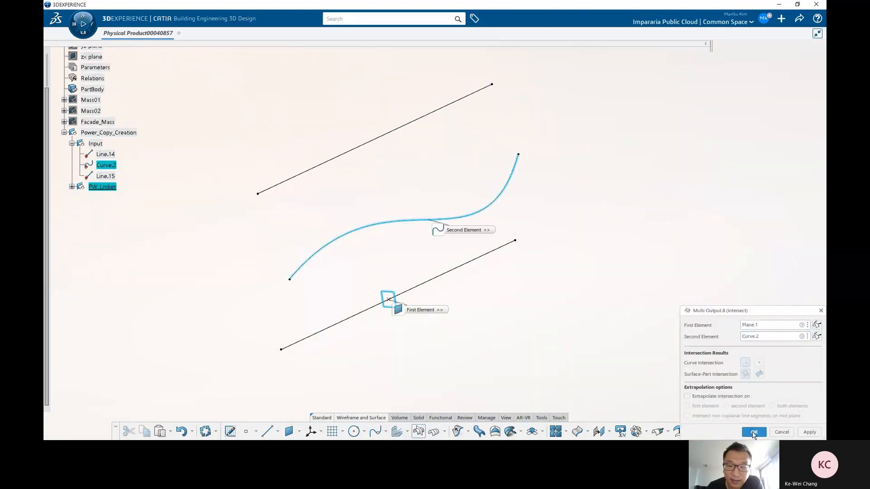
pyautogui.click(753, 432)
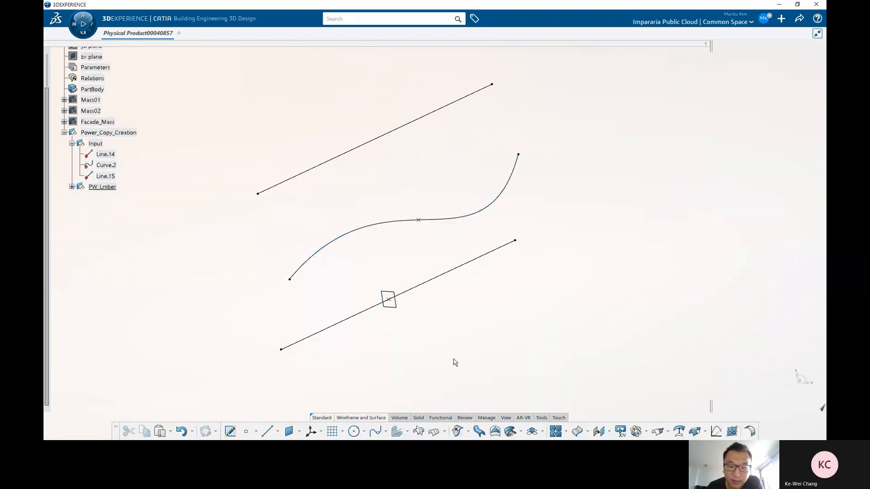
# Step: Intersect the new plane with Line.15
pyautogui.click(397, 433)
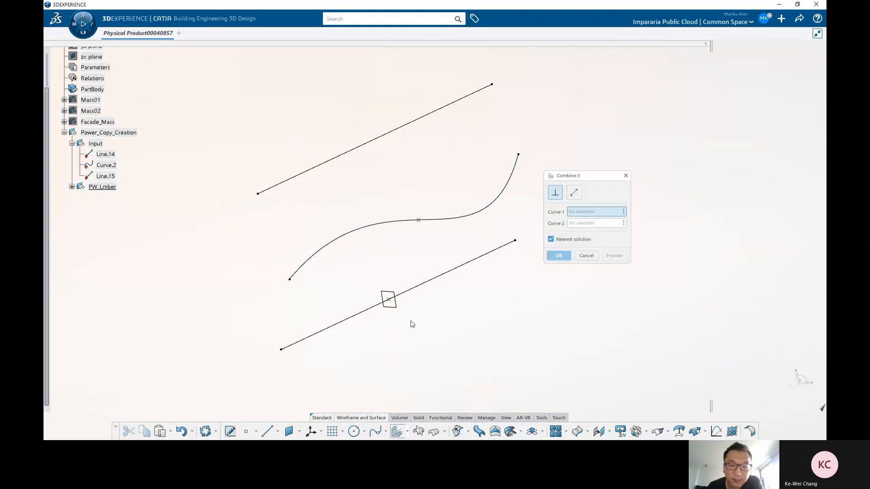
pyautogui.click(588, 255)
pyautogui.click(418, 433)
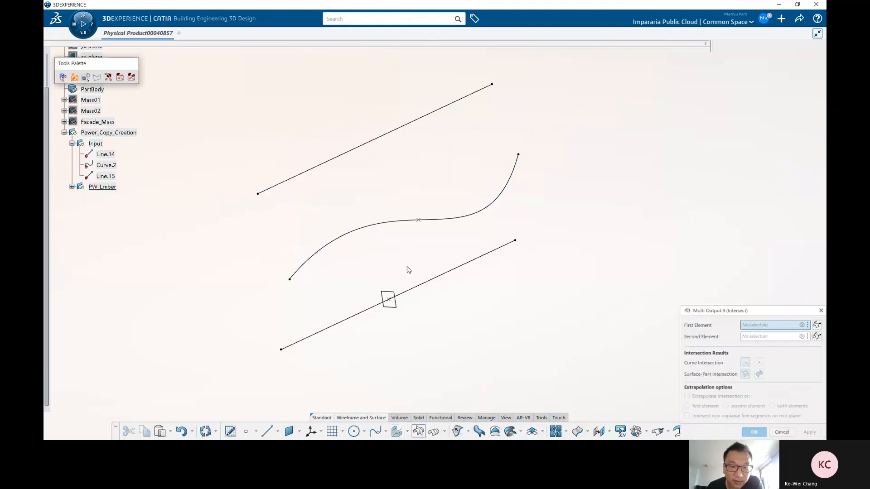
pyautogui.click(394, 290)
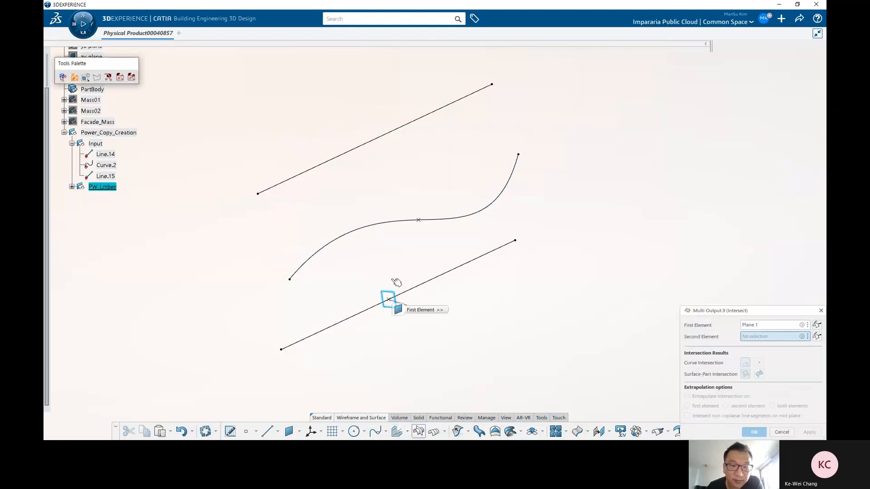
pyautogui.click(392, 135)
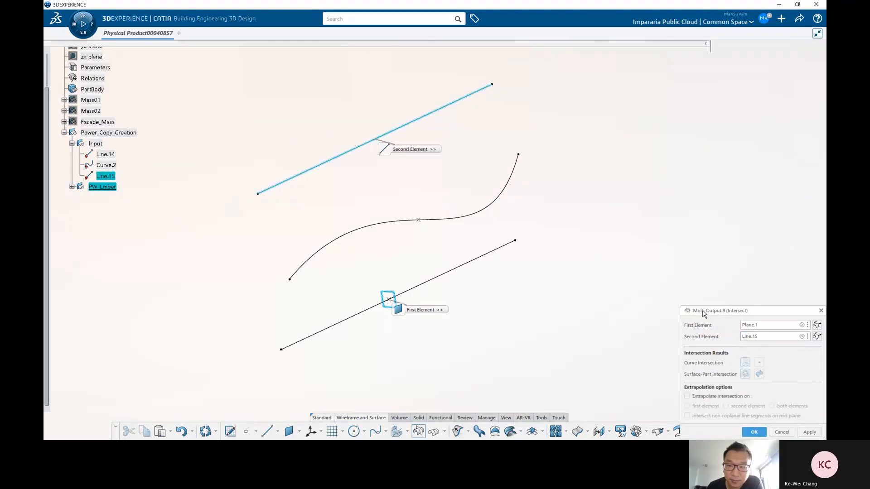
pyautogui.moveTo(703, 314); pyautogui.dragTo(495, 155)
pyautogui.click(543, 275)
# Step: Examine the point, plane and intersections in the PW_Lmber set from different views
pyautogui.moveTo(454, 276); pyautogui.dragTo(361, 254, button='middle')
pyautogui.moveTo(333, 102); pyautogui.dragTo(465, 347)
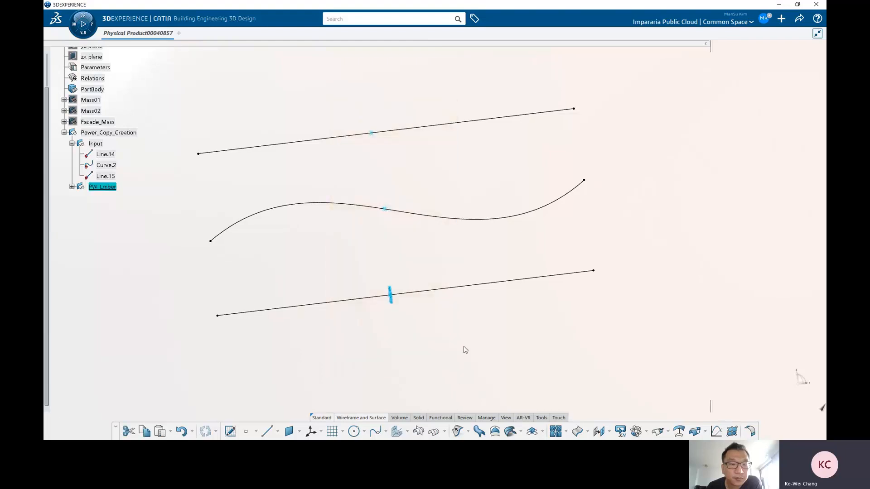
pyautogui.moveTo(283, 264); pyautogui.dragTo(271, 260, button='middle')
pyautogui.click(73, 186)
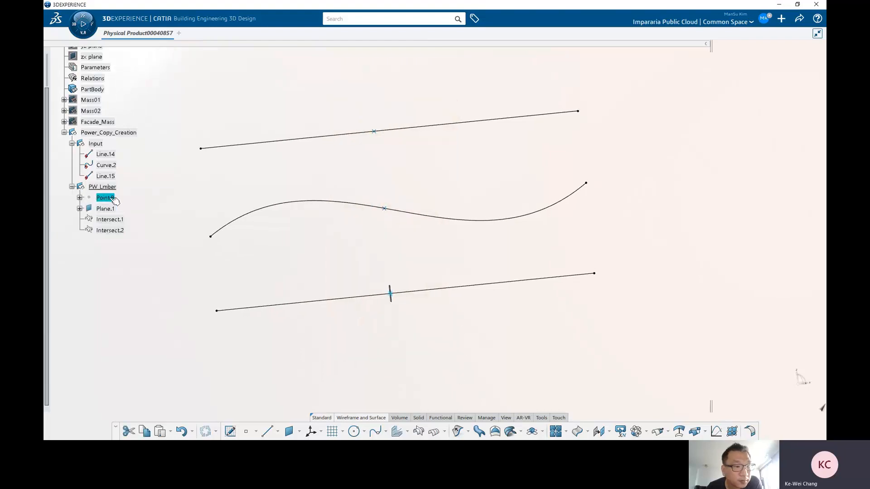
pyautogui.moveTo(357, 226); pyautogui.dragTo(395, 274, button='middle')
pyautogui.click(386, 288)
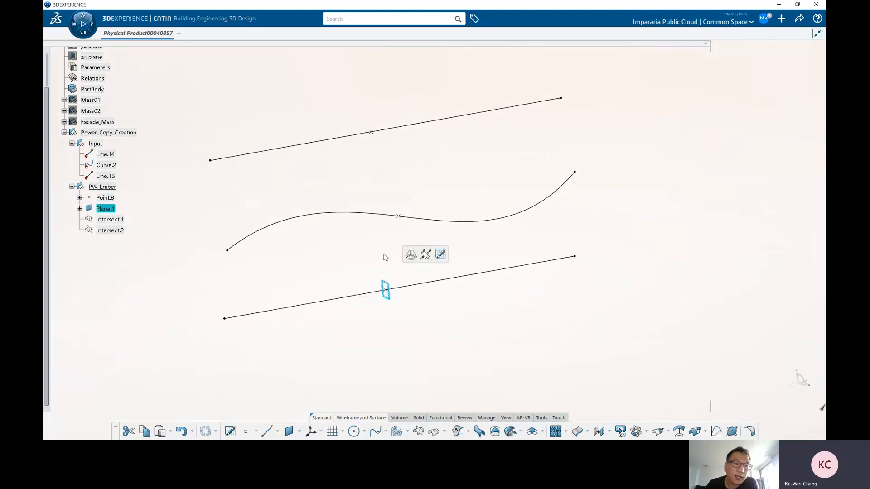
pyautogui.click(383, 258)
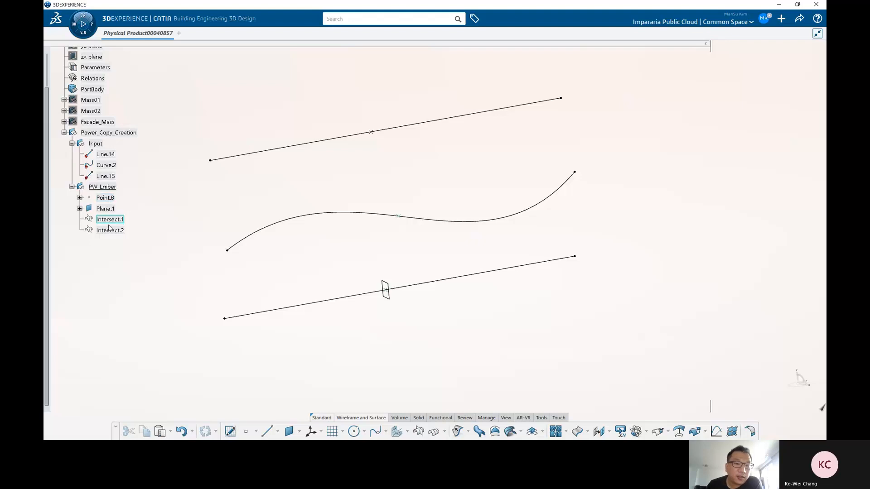
pyautogui.moveTo(351, 277); pyautogui.dragTo(385, 295, button='middle')
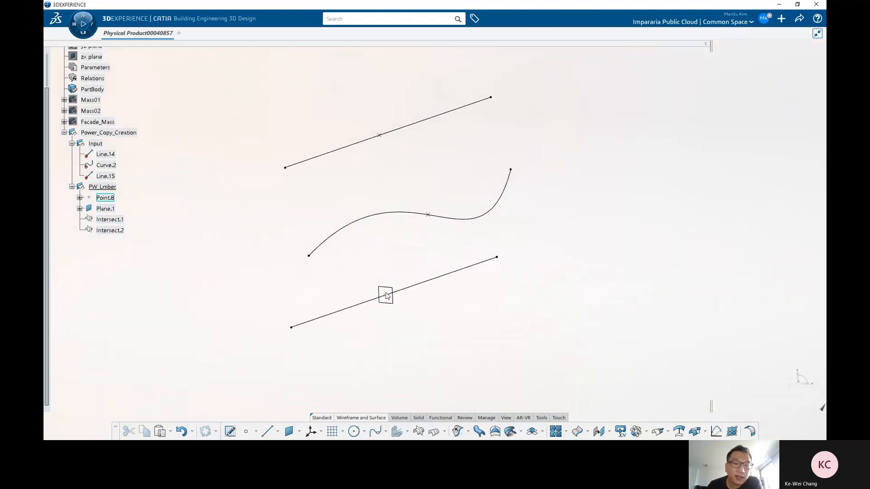
pyautogui.moveTo(454, 300); pyautogui.dragTo(454, 301, button='middle')
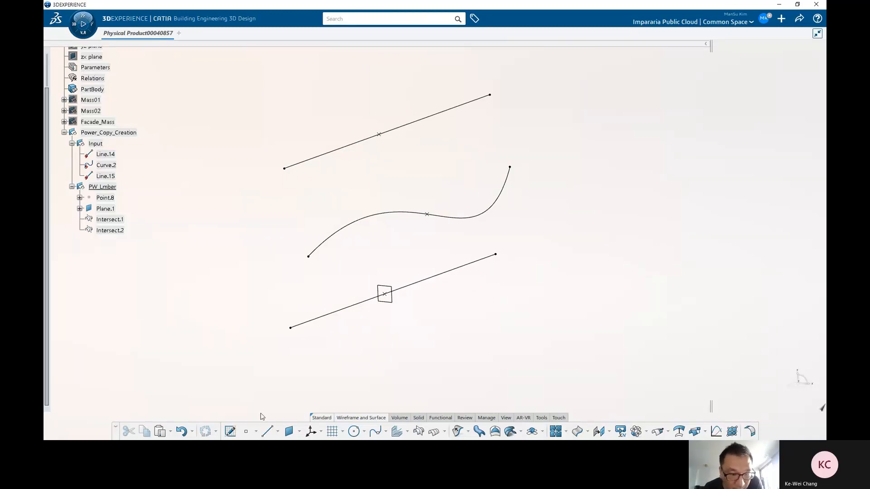
# Step: Start a positioned sketch on Plane.1, setting its origin type to Projection point using Point.8
pyautogui.click(229, 431)
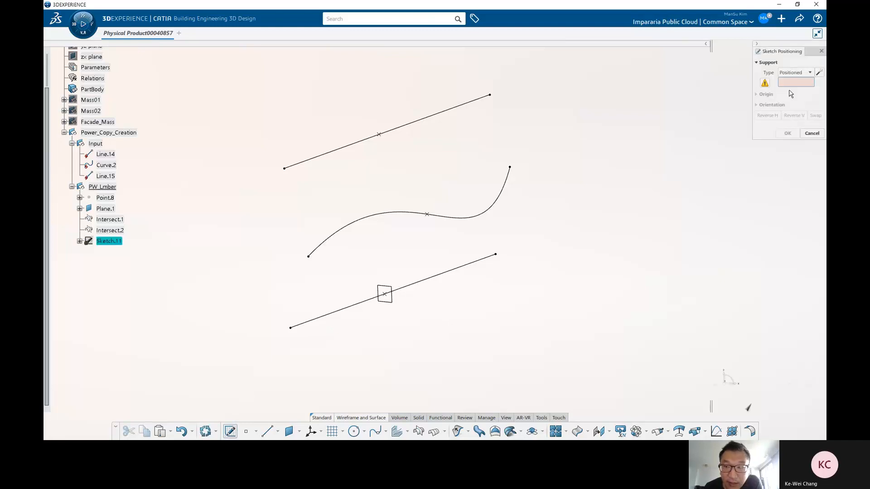
pyautogui.click(391, 289)
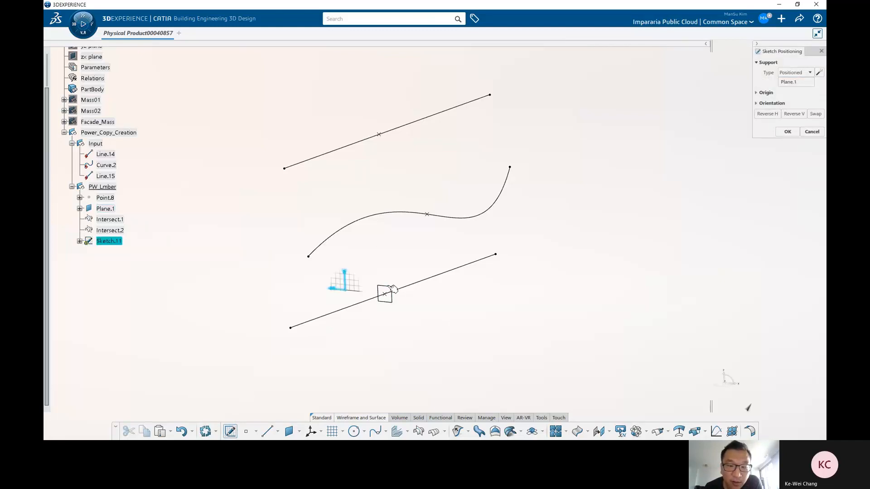
pyautogui.click(769, 94)
pyautogui.click(790, 104)
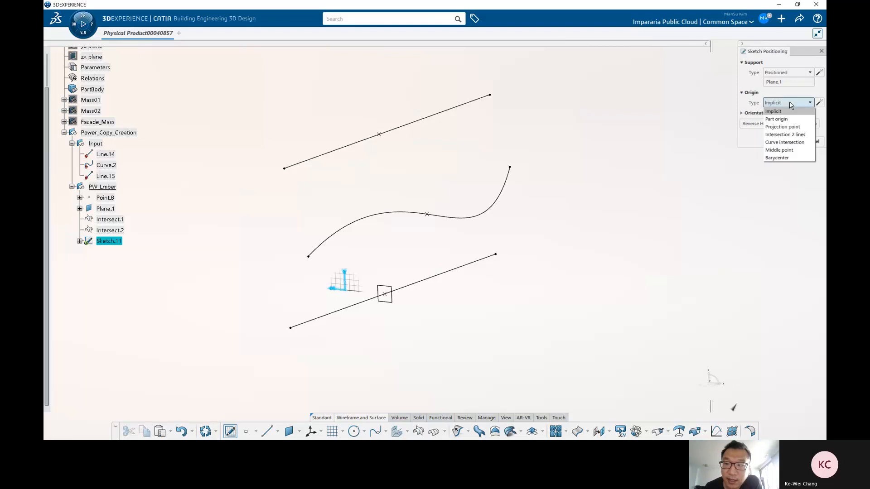
pyautogui.click(783, 127)
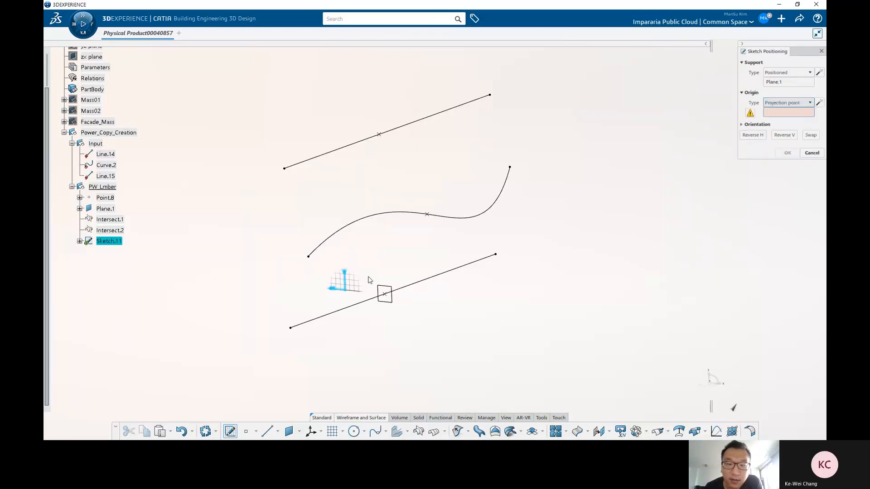
pyautogui.click(387, 294)
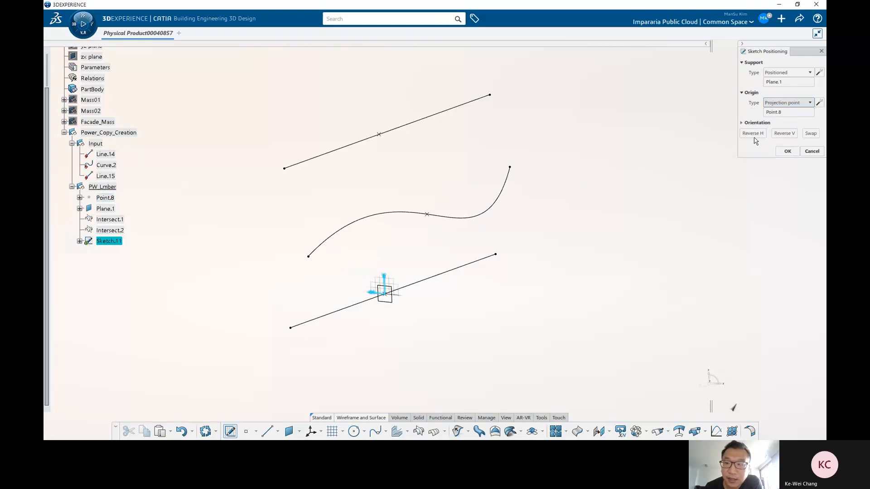
pyautogui.click(759, 123)
pyautogui.click(790, 133)
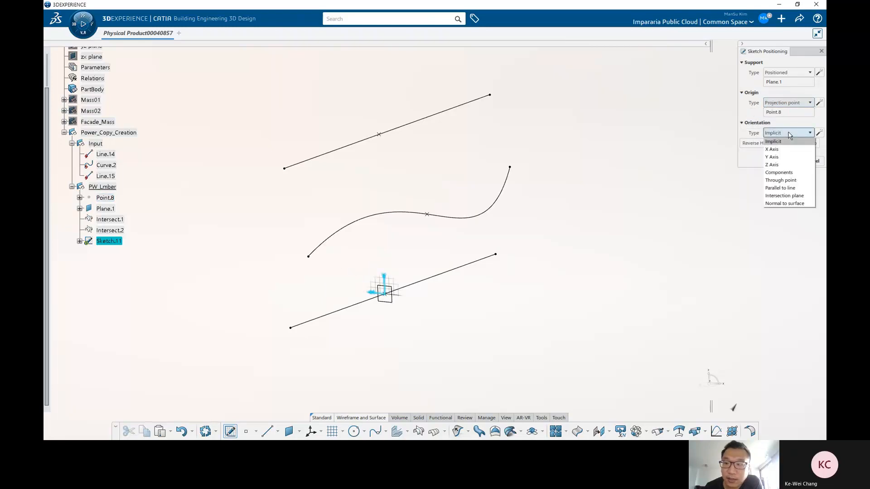
pyautogui.click(780, 187)
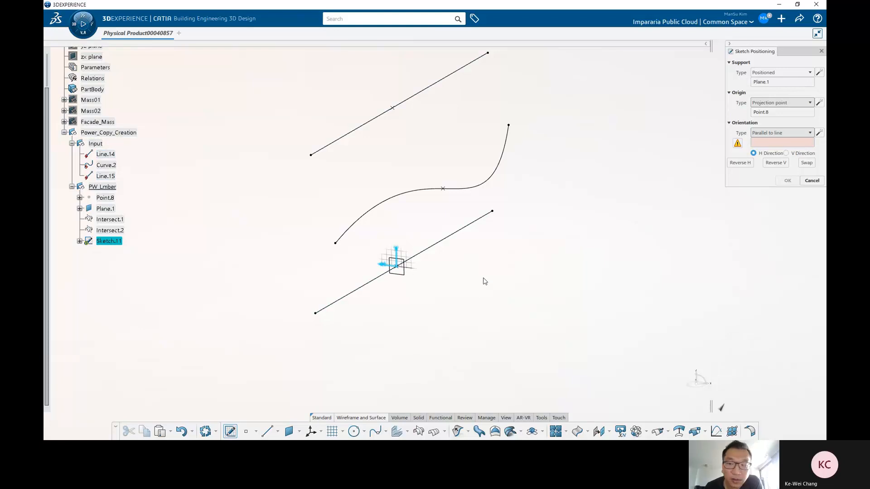
pyautogui.click(779, 133)
pyautogui.click(761, 141)
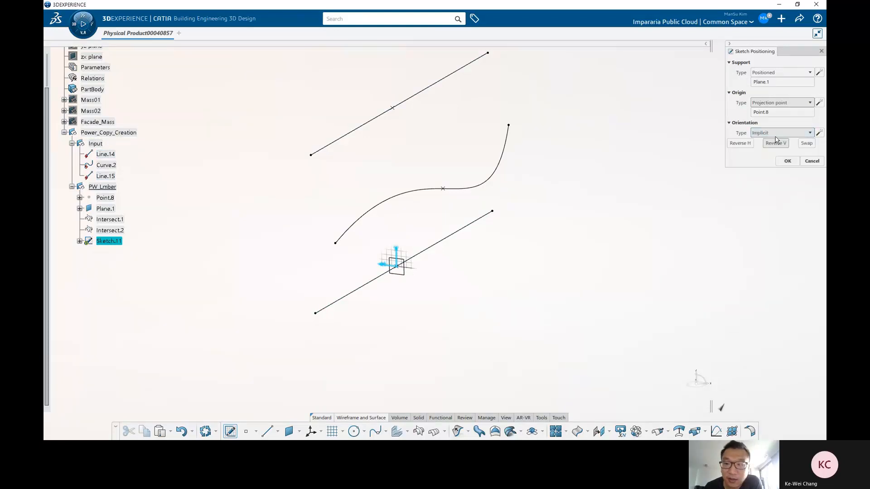
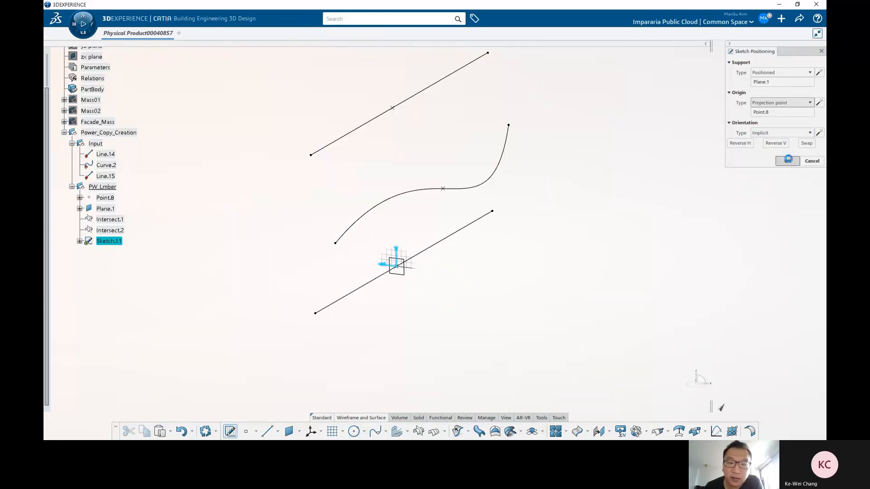
# Step: Open the positioned sketch and draw a vertical line about 1300 mm from the origin, joined by a second line to Curve.2
pyautogui.click(788, 159)
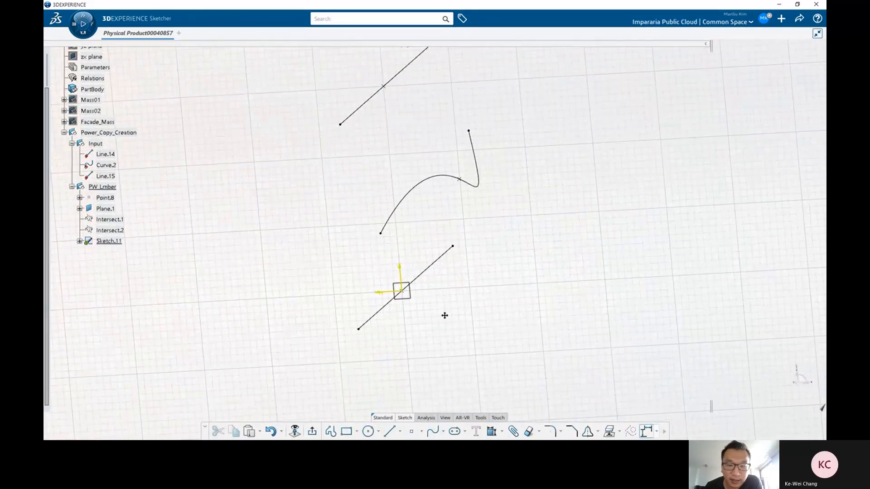
pyautogui.click(389, 431)
pyautogui.click(393, 291)
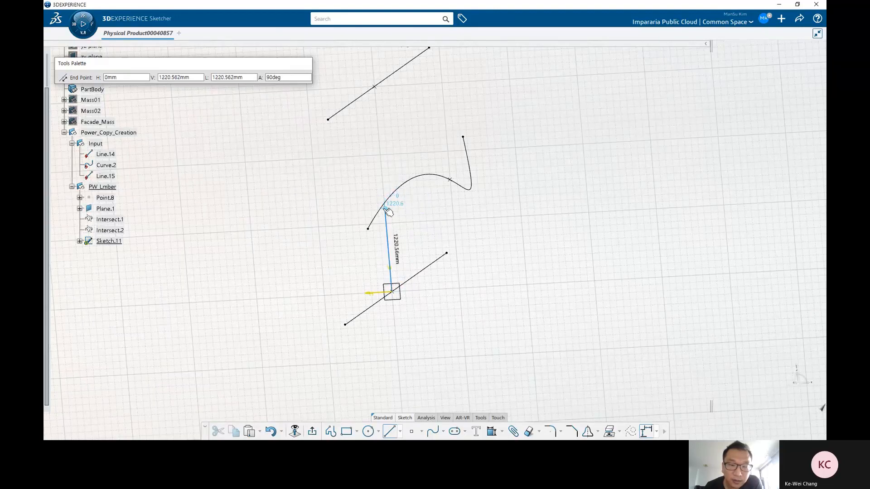
pyautogui.moveTo(394, 228)
pyautogui.mouseDown(button='middle')
pyautogui.moveTo(416, 208)
pyautogui.moveTo(432, 221)
pyautogui.moveTo(377, 203)
pyautogui.mouseUp(button='middle')
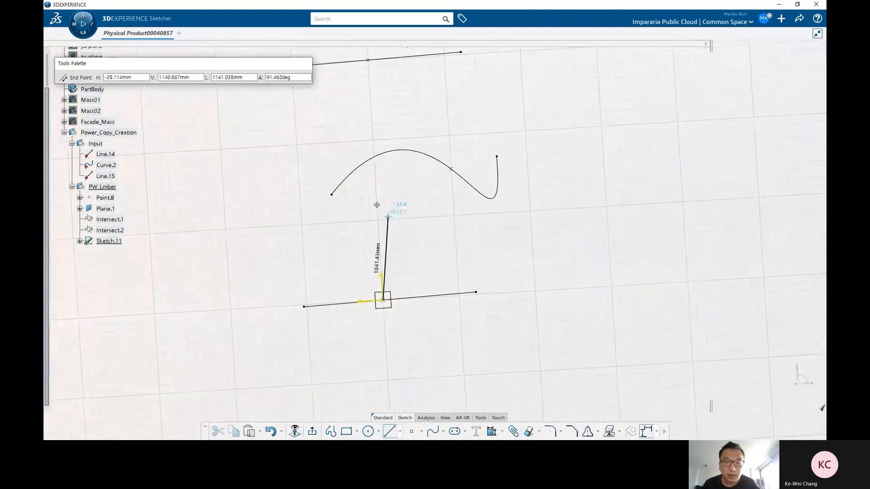
pyautogui.click(377, 196)
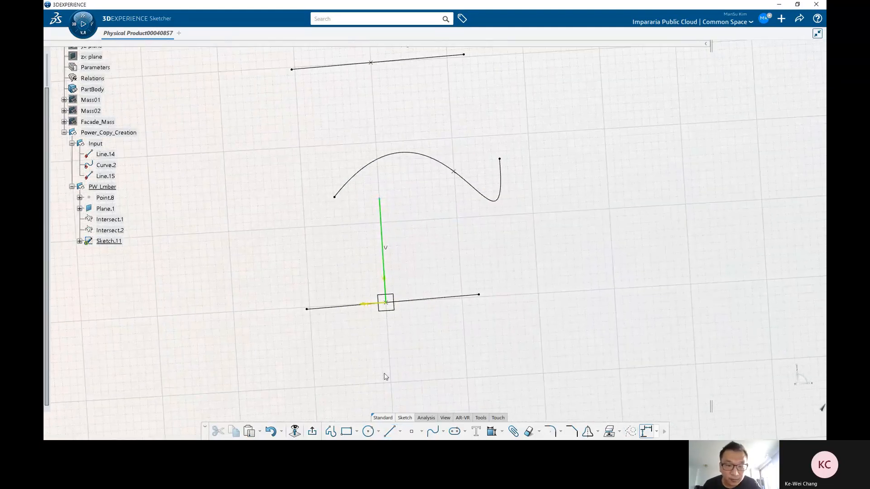
pyautogui.click(388, 431)
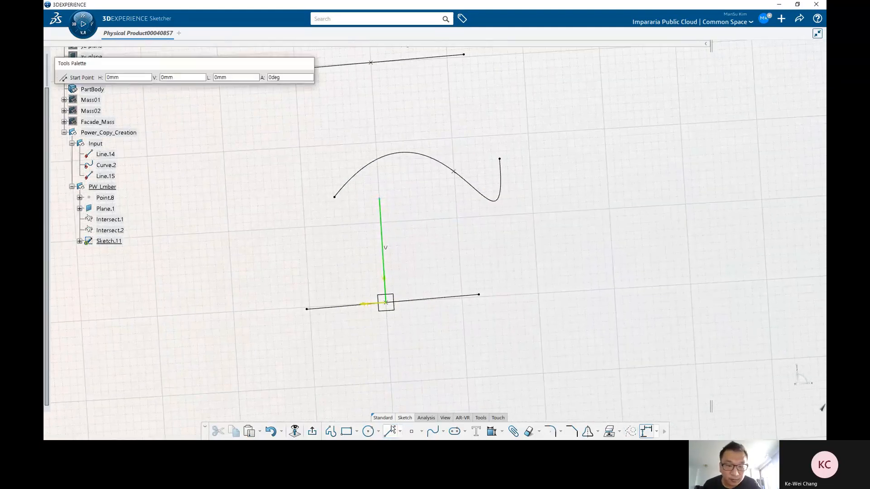
pyautogui.click(379, 198)
pyautogui.click(453, 171)
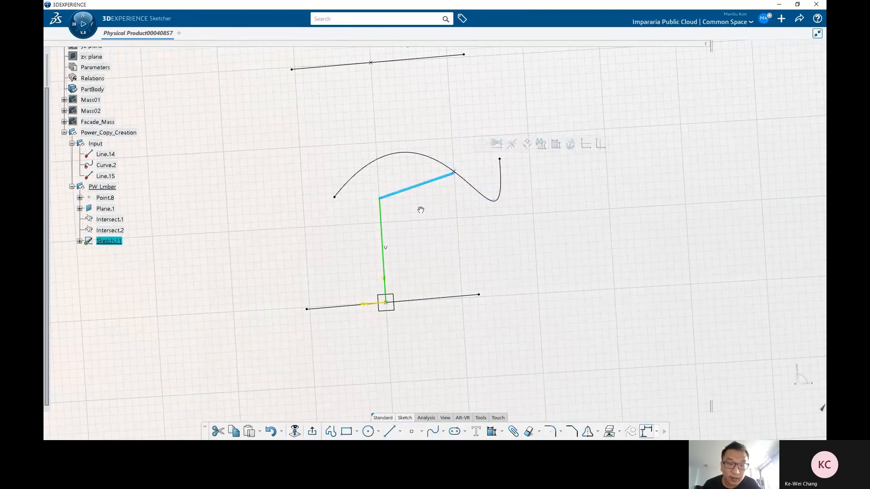
pyautogui.moveTo(419, 208)
pyautogui.mouseDown(button='middle')
pyautogui.moveTo(418, 227)
pyautogui.moveTo(429, 226)
pyautogui.mouseUp(button='middle')
pyautogui.click(429, 221)
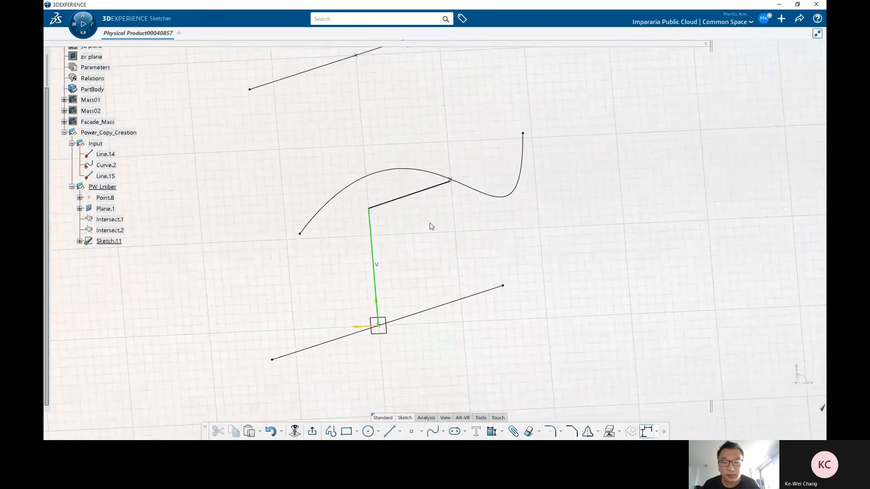
# Step: Round the corner between the two sketched lines and delete all the sketched geometry
pyautogui.click(557, 431)
pyautogui.click(375, 251)
pyautogui.click(386, 202)
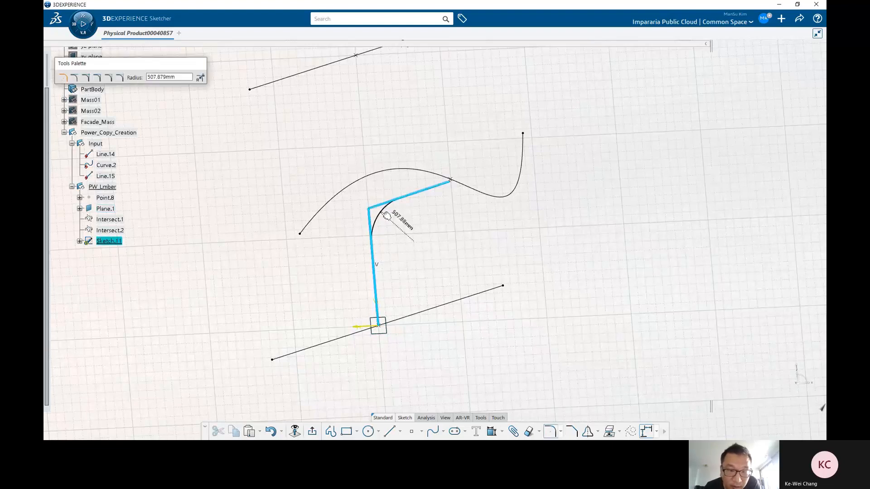
pyautogui.click(385, 215)
pyautogui.moveTo(429, 188)
pyautogui.mouseDown(button='middle')
pyautogui.moveTo(463, 246)
pyautogui.moveTo(471, 222)
pyautogui.moveTo(459, 209)
pyautogui.mouseUp(button='middle')
pyautogui.moveTo(464, 207); pyautogui.dragTo(455, 223)
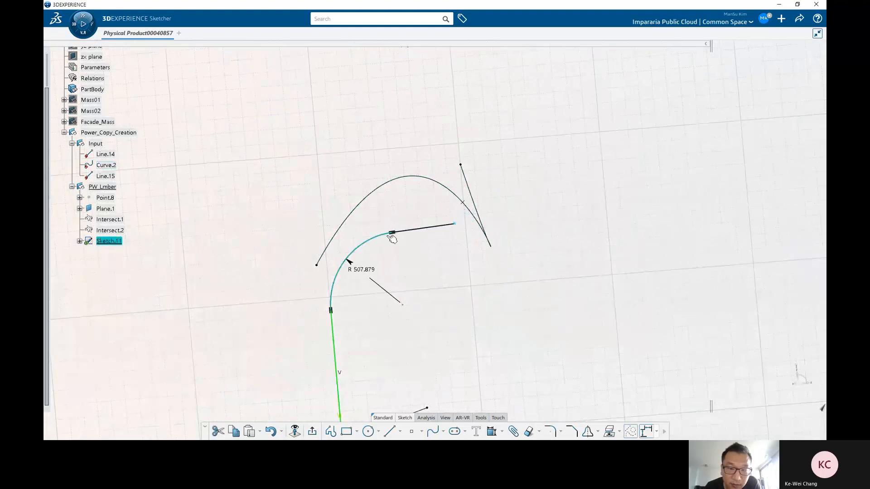
pyautogui.moveTo(402, 267)
pyautogui.mouseDown(button='middle')
pyautogui.moveTo(421, 298)
pyautogui.moveTo(409, 258)
pyautogui.mouseUp(button='middle')
pyautogui.moveTo(329, 151); pyautogui.dragTo(446, 331)
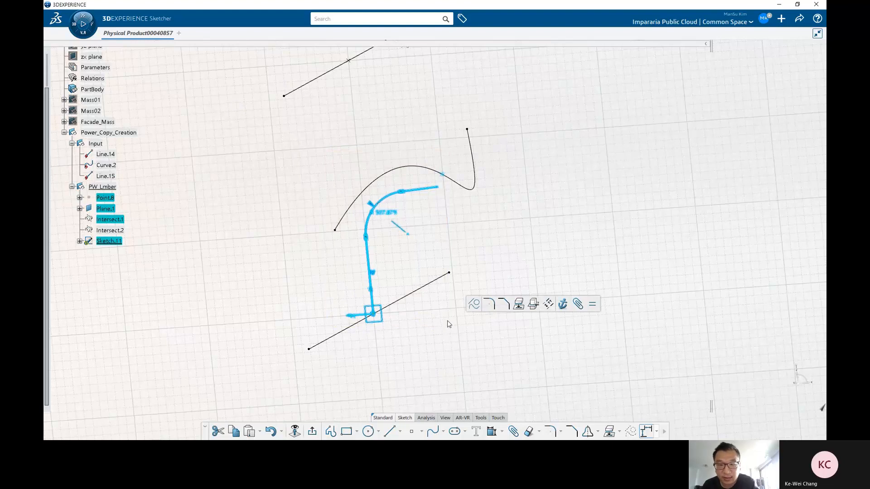
pyautogui.press('Delete')
# Step: Draw a short vertical line downward from the point where Curve.2 crosses the sketch
pyautogui.click(389, 431)
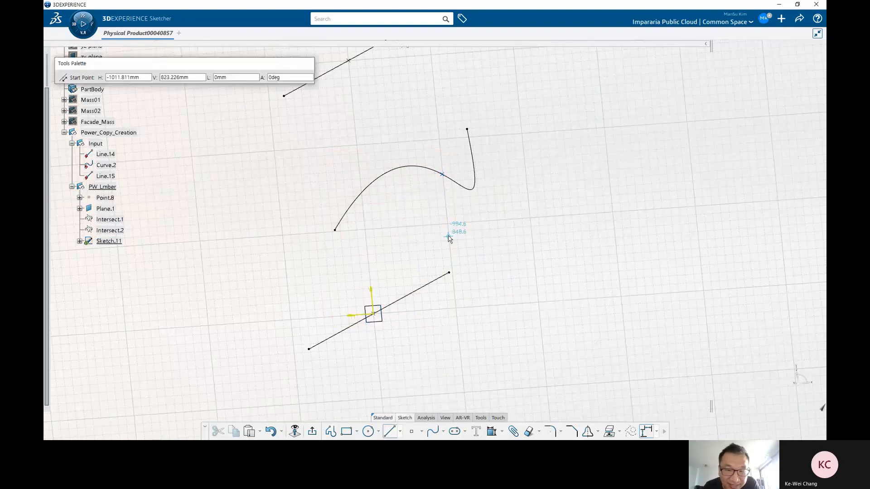
pyautogui.click(444, 183)
pyautogui.click(447, 213)
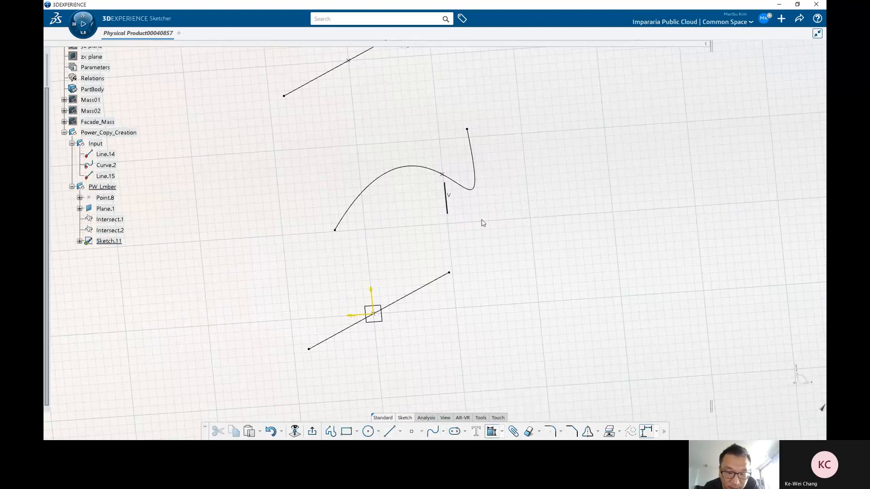
# Step: Dimension the short vertical line's length and set it to 300 mm
pyautogui.click(496, 434)
pyautogui.click(445, 184)
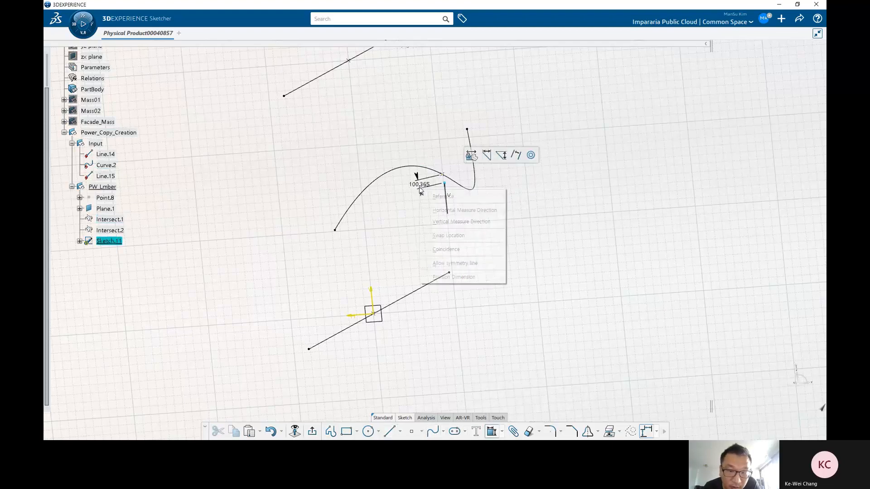
pyautogui.click(454, 249)
pyautogui.moveTo(469, 227); pyautogui.dragTo(460, 193, button='middle')
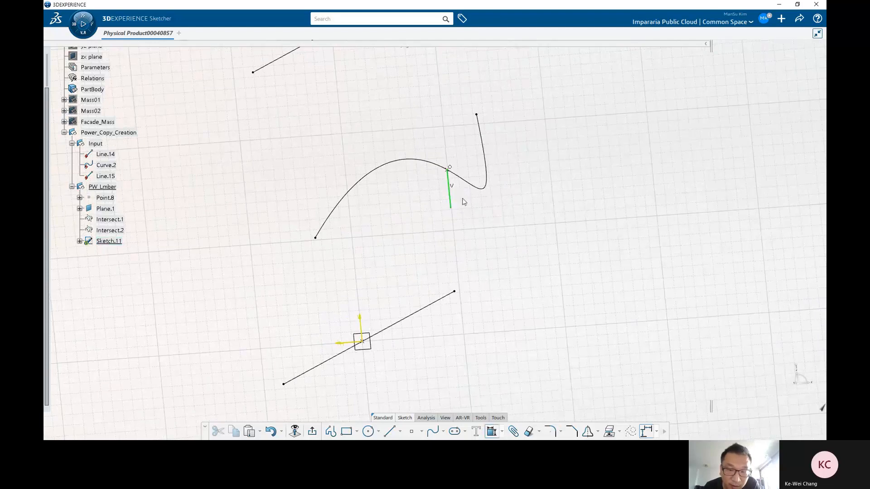
pyautogui.click(455, 196)
pyautogui.click(474, 204)
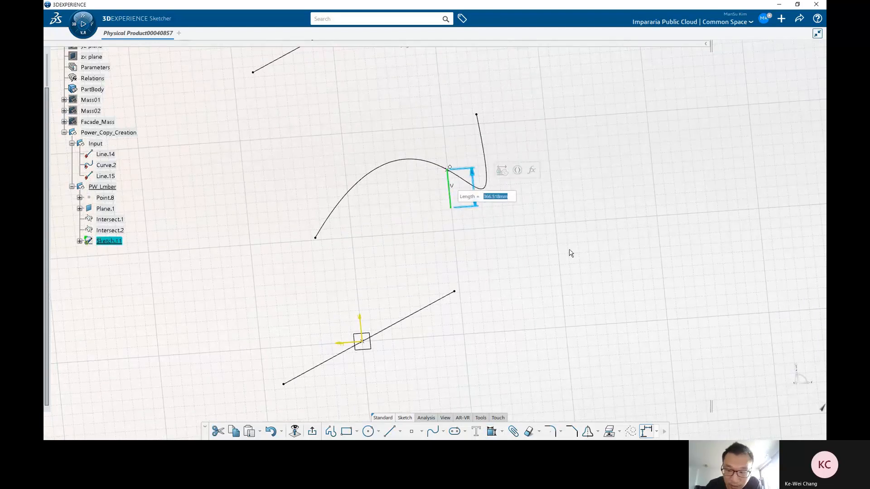
pyautogui.write('300')
pyautogui.press('Return')
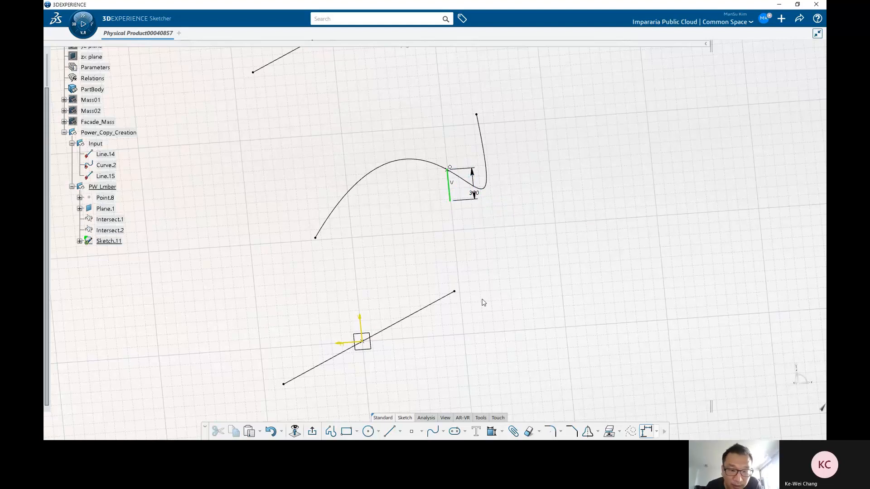
# Step: Draw a line from the sketch origin to the lower end of the 300 mm vertical line
pyautogui.click(389, 431)
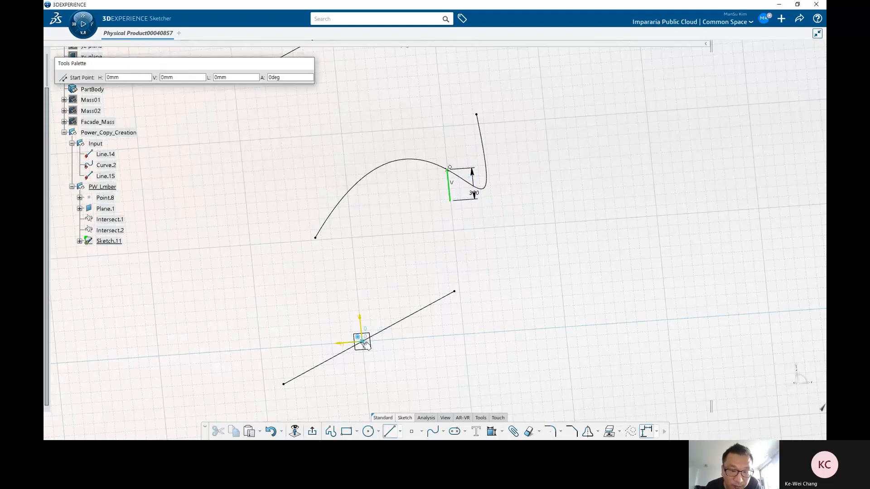
pyautogui.click(361, 340)
pyautogui.click(452, 199)
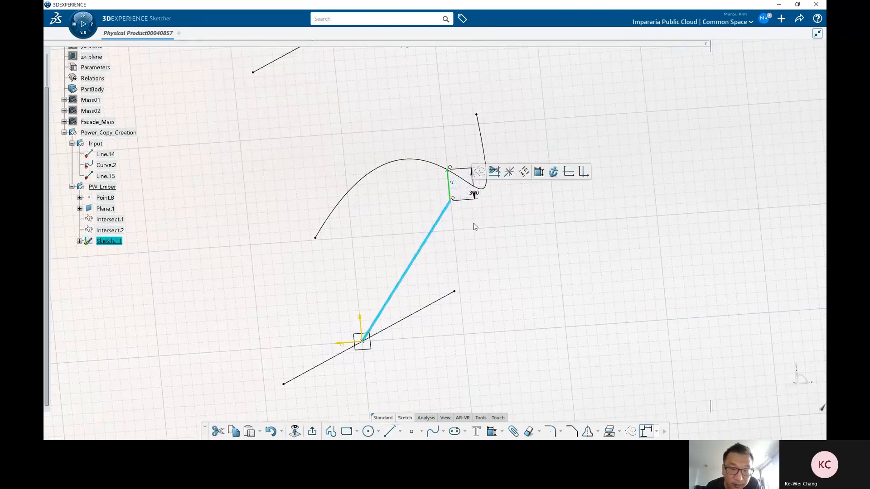
pyautogui.click(473, 226)
pyautogui.moveTo(464, 257)
pyautogui.mouseDown(button='middle')
pyautogui.moveTo(421, 289)
pyautogui.moveTo(515, 340)
pyautogui.mouseUp(button='middle')
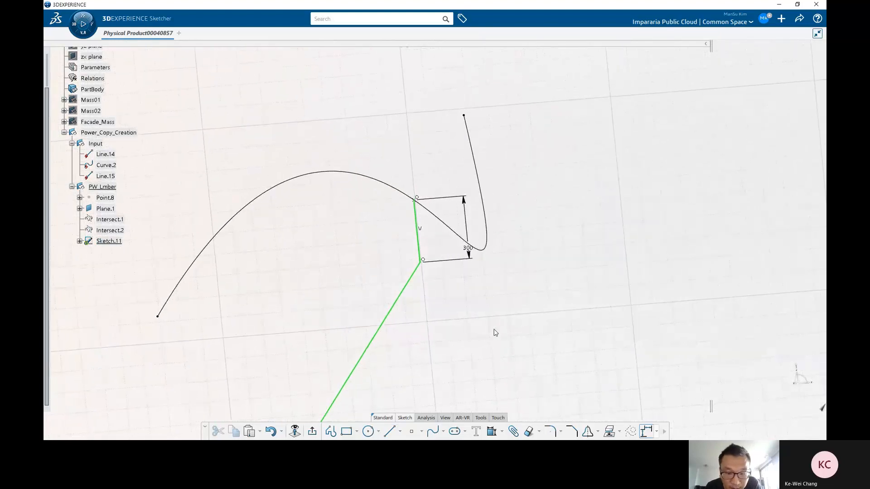
pyautogui.moveTo(452, 347); pyautogui.dragTo(466, 318, button='middle')
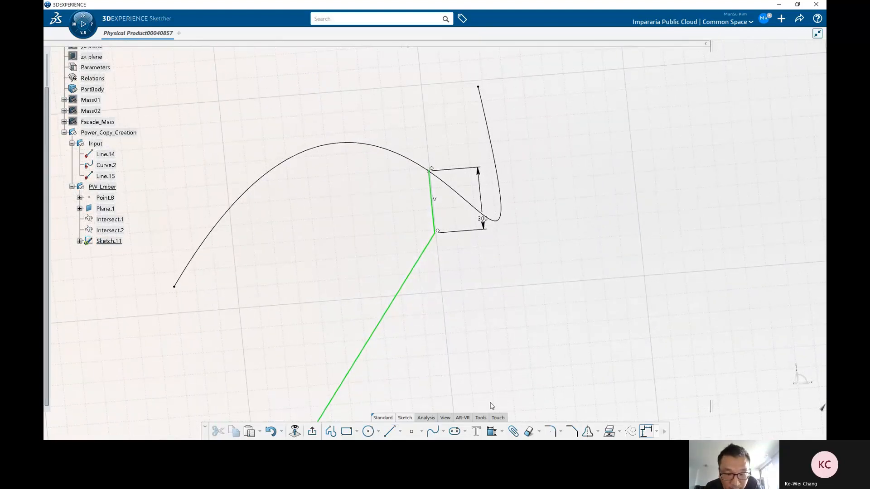
pyautogui.moveTo(446, 378); pyautogui.dragTo(454, 354, button='middle')
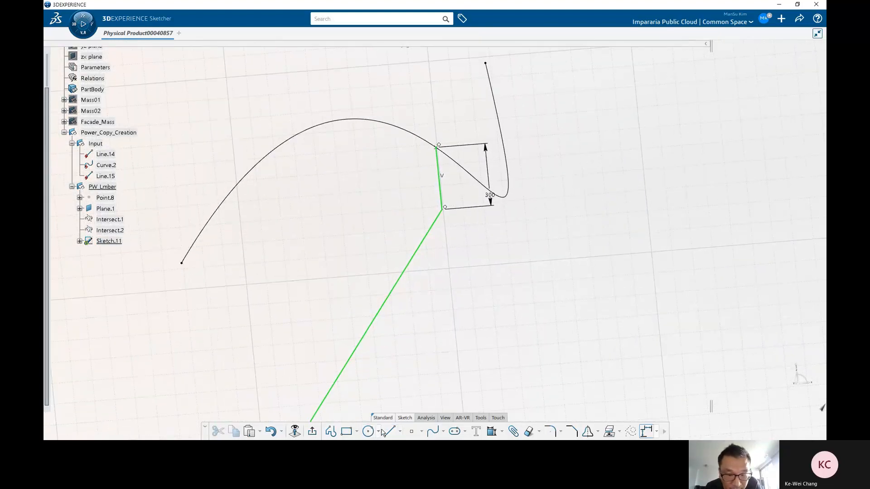
# Step: Sketch a three-point arc from the top of the vertical line down to near the diagonal line
pyautogui.click(380, 432)
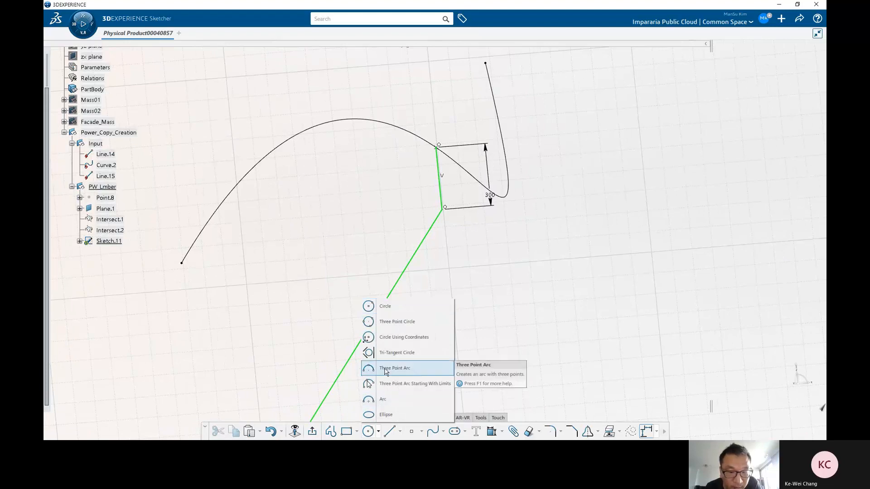
pyautogui.click(394, 369)
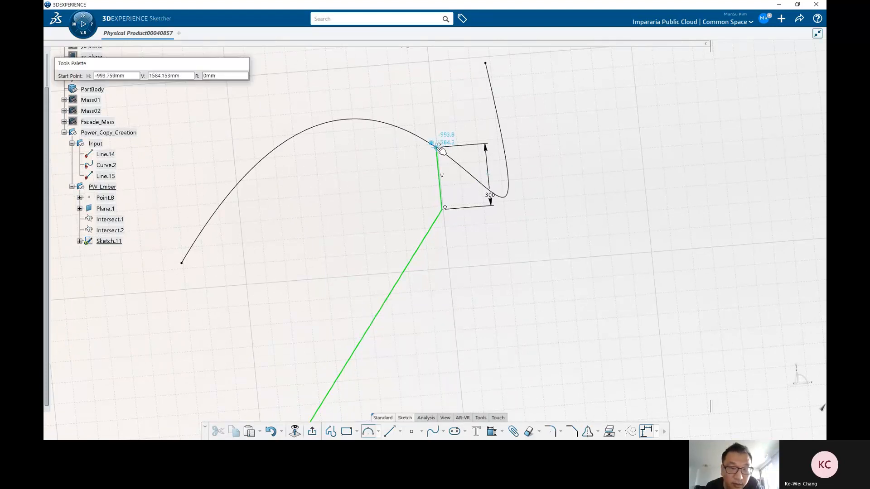
pyautogui.click(437, 146)
pyautogui.click(431, 179)
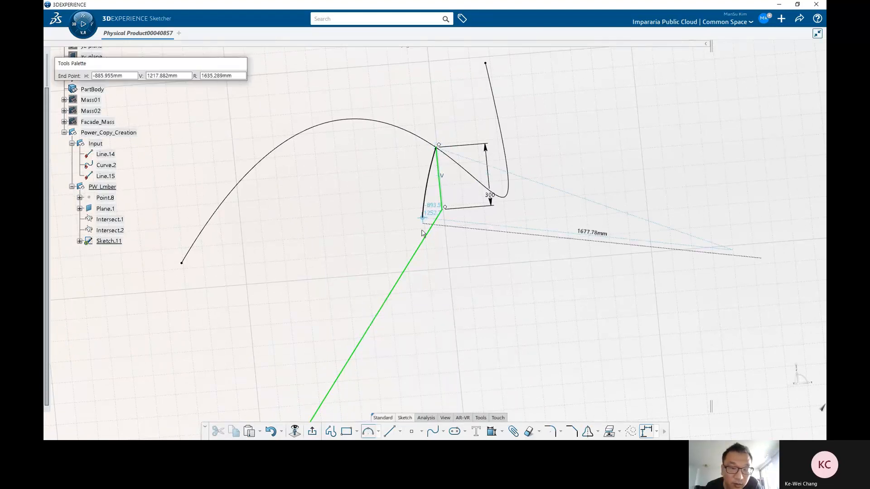
pyautogui.click(370, 262)
pyautogui.moveTo(371, 260); pyautogui.dragTo(394, 260)
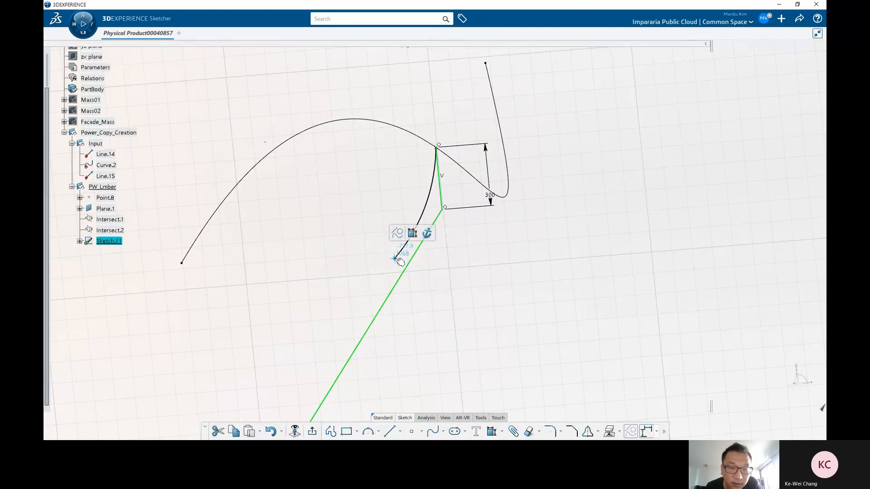
pyautogui.click(441, 291)
# Step: Make the arc's lower end coincident with the diagonal line and the arc tangent to it
pyautogui.click(491, 431)
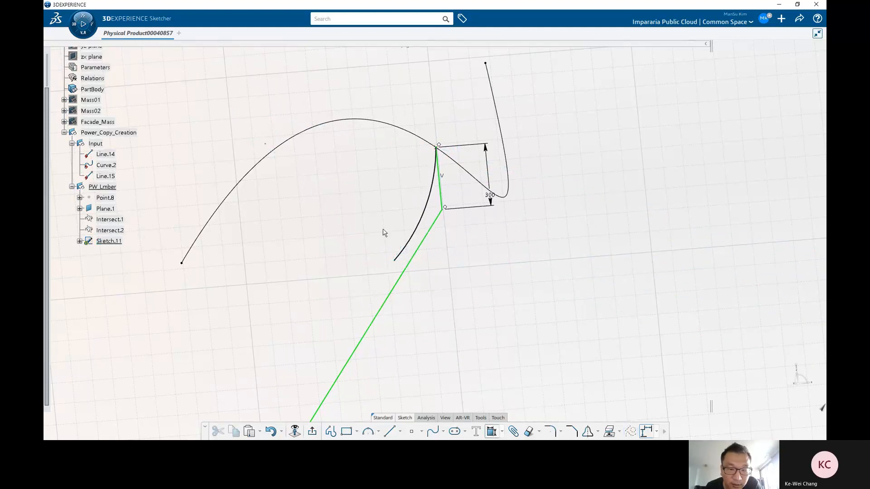
pyautogui.click(399, 263)
pyautogui.click(409, 267)
pyautogui.rightClick(432, 283)
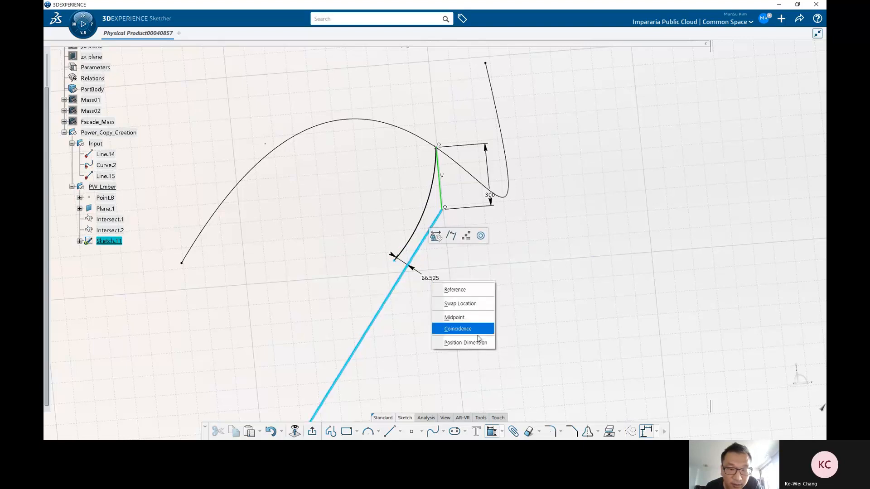
pyautogui.click(476, 336)
pyautogui.scroll(3, 474, 262)
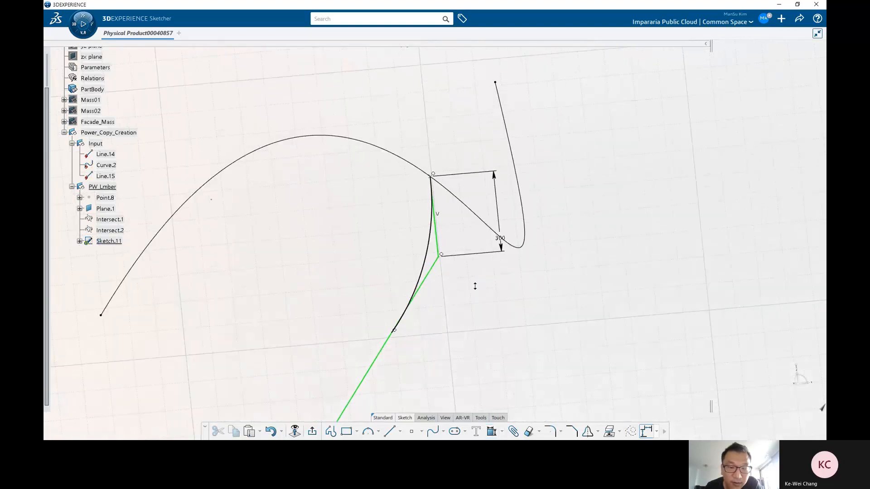
pyautogui.click(428, 277)
pyautogui.click(423, 267)
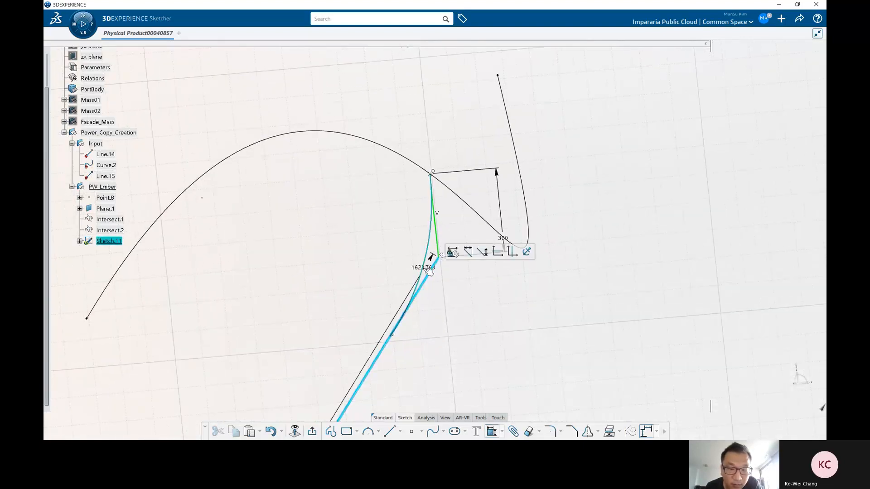
pyautogui.rightClick(445, 299)
pyautogui.click(467, 334)
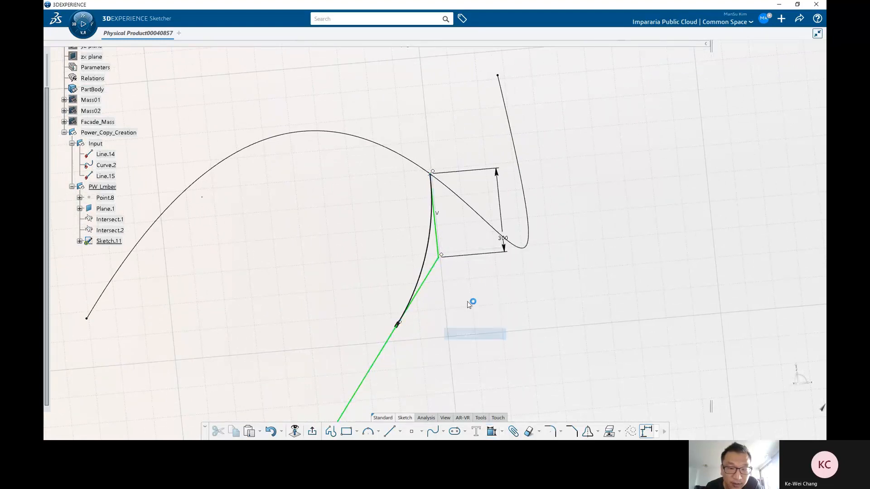
# Step: Make the arc tangent to the short 300 mm vertical line
pyautogui.click(435, 225)
pyautogui.rightClick(451, 233)
pyautogui.click(440, 225)
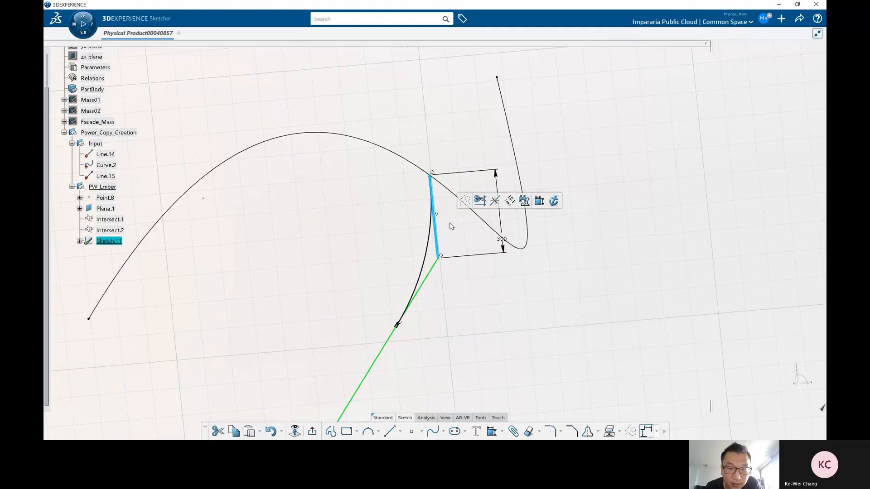
pyautogui.click(456, 249)
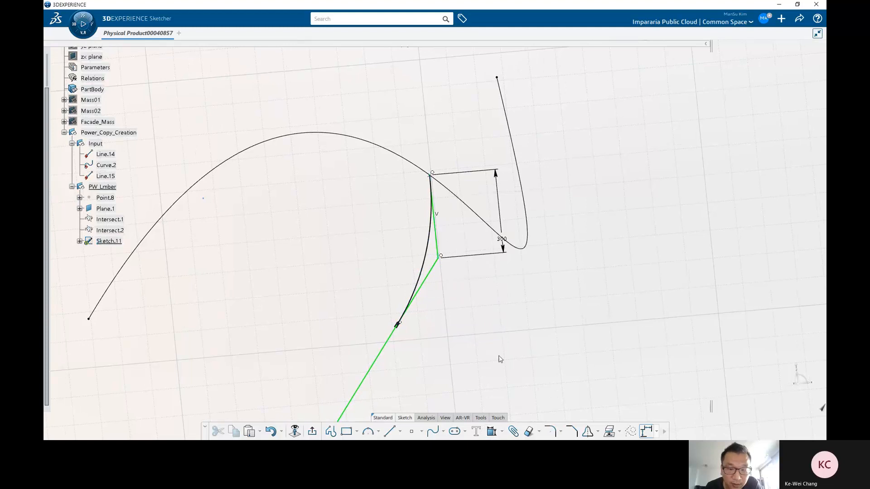
pyautogui.click(434, 234)
pyautogui.rightClick(451, 239)
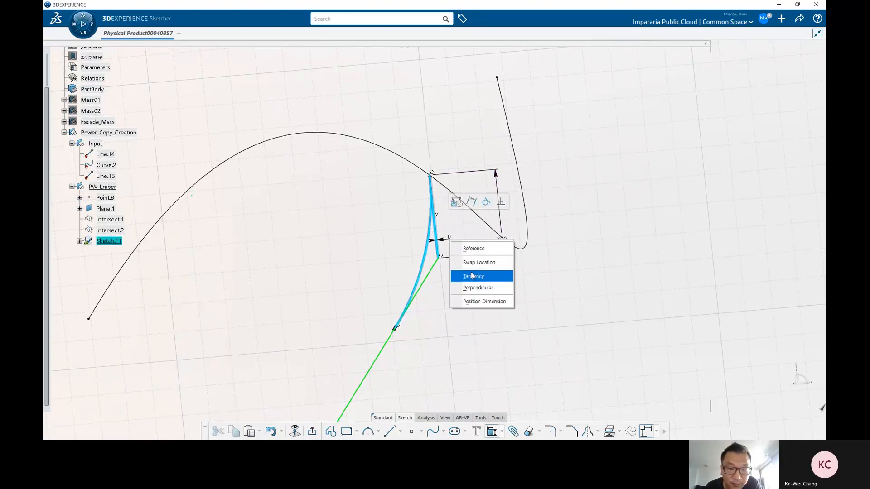
pyautogui.click(472, 280)
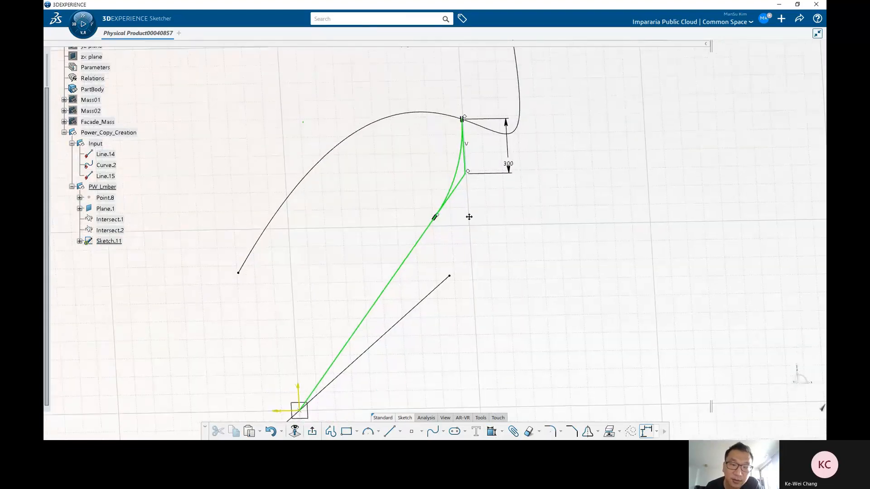
# Step: Convert the lower diagonal line and the short 300 mm vertical line into construction geometry
pyautogui.click(460, 191)
pyautogui.click(481, 161)
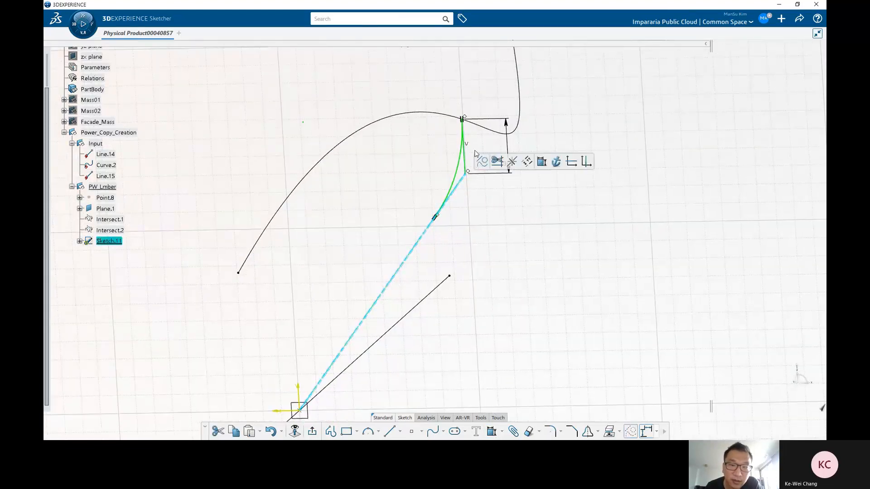
pyautogui.click(465, 149)
pyautogui.click(490, 132)
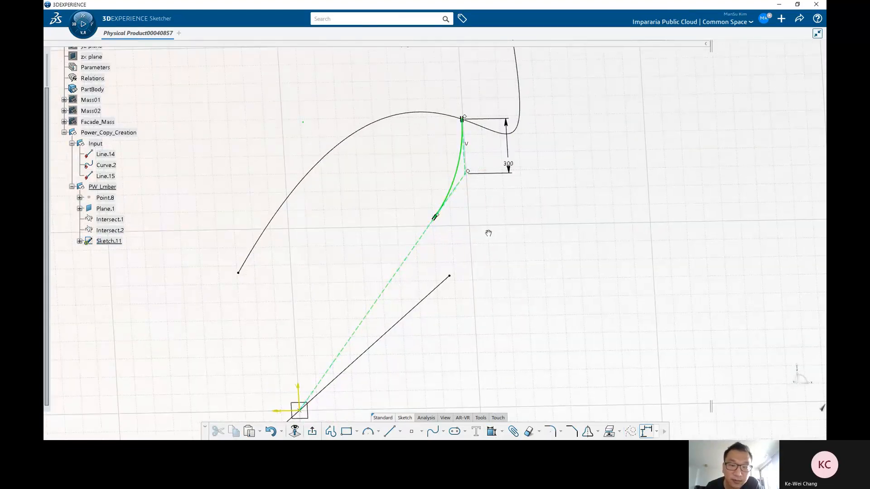
# Step: Draw a line from the arc's lower end down and to the right
pyautogui.click(389, 433)
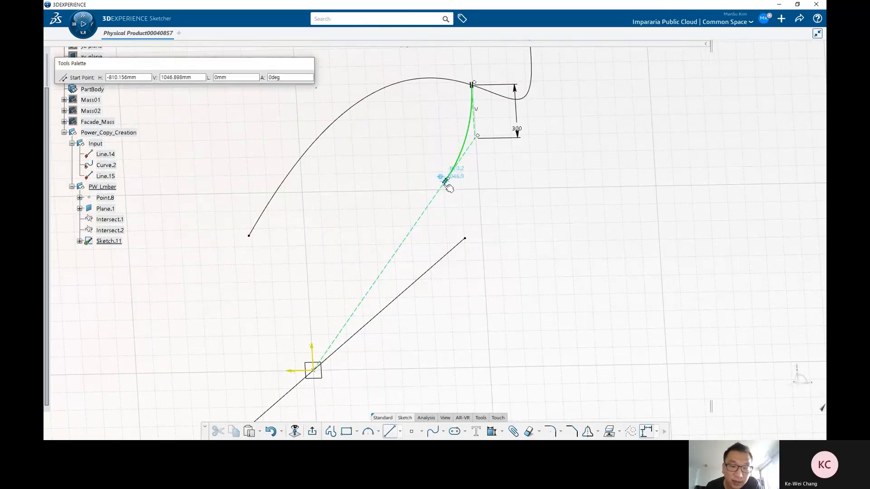
pyautogui.click(445, 181)
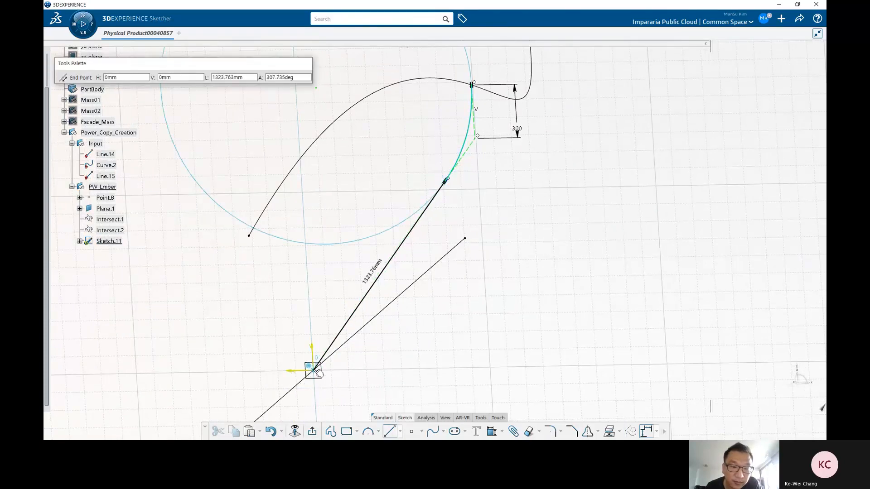
pyautogui.scroll(-1, 340, 354)
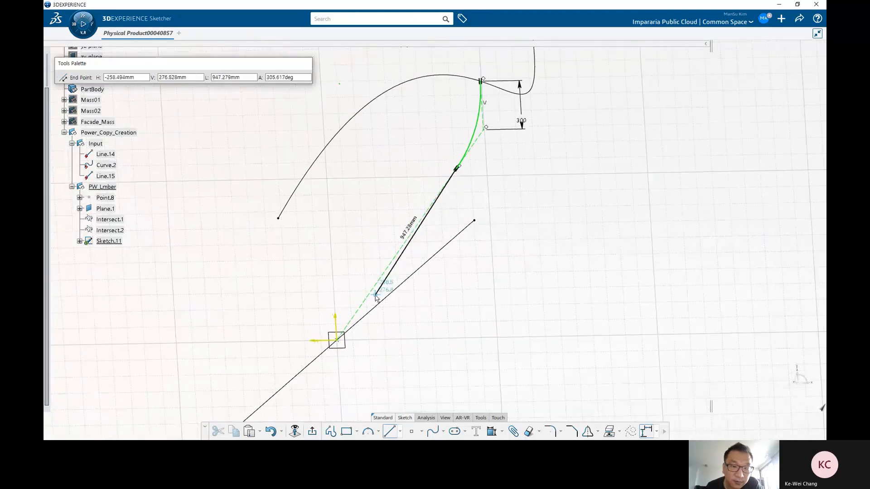
pyautogui.moveTo(380, 290); pyautogui.dragTo(393, 306, button='middle')
pyautogui.scroll(-3, 393, 309)
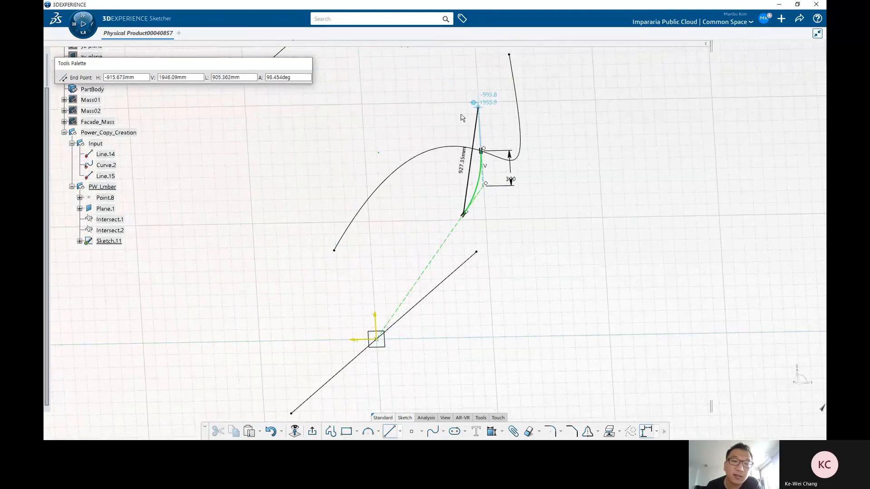
pyautogui.scroll(3, 437, 286)
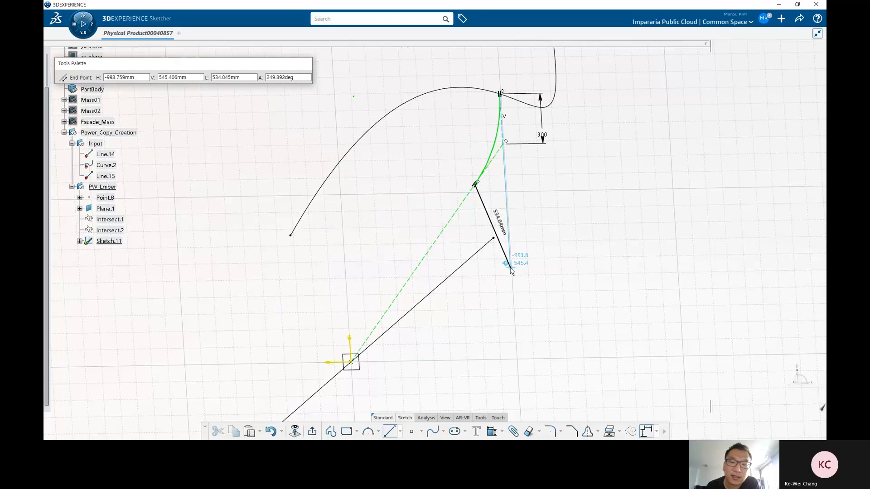
pyautogui.click(596, 334)
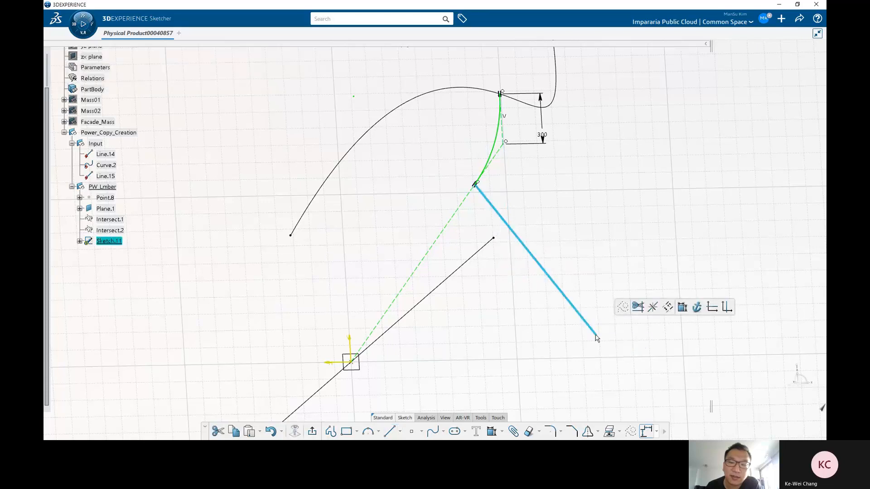
# Step: Make the new line's far endpoint coincident with the sketch origin
pyautogui.click(595, 256)
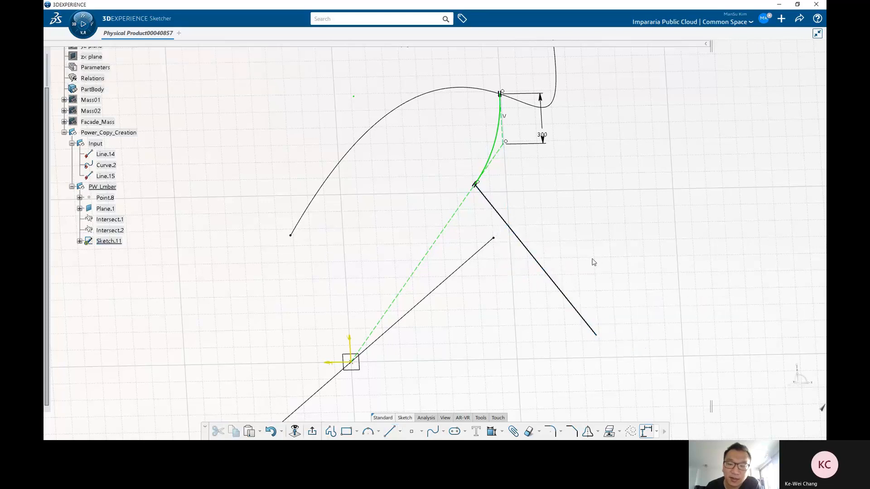
pyautogui.click(598, 336)
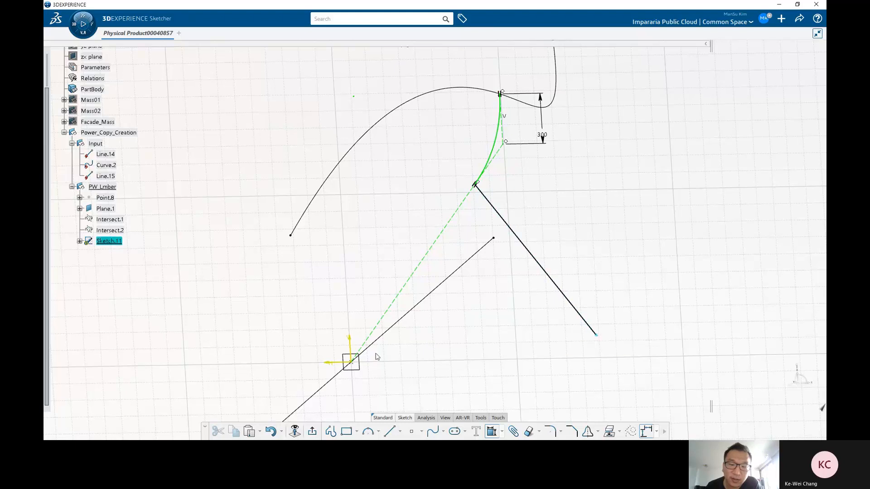
pyautogui.click(352, 361)
pyautogui.rightClick(501, 306)
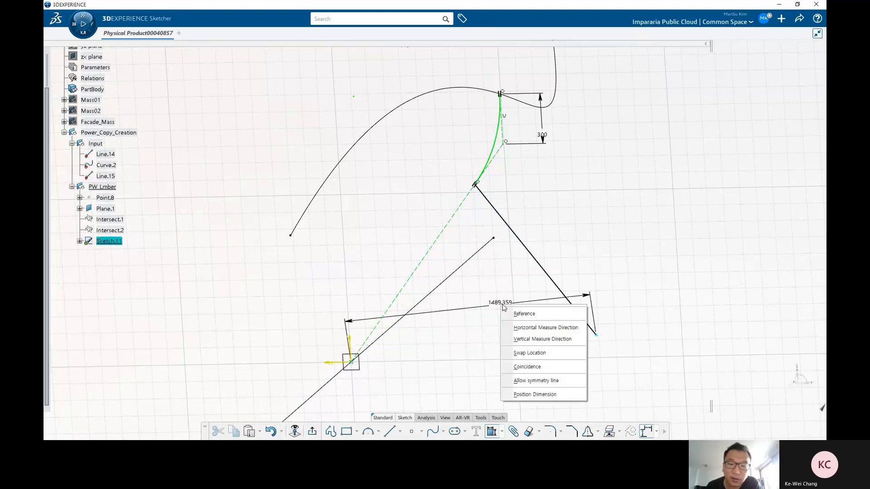
pyautogui.click(528, 367)
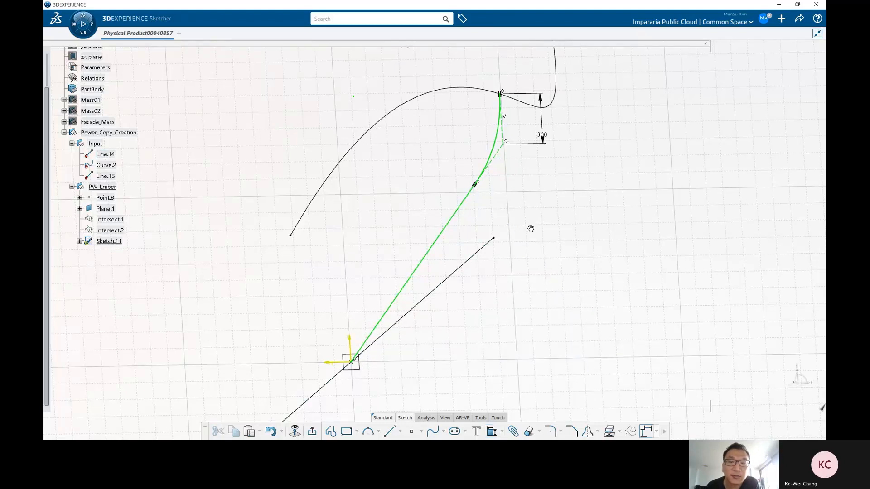
pyautogui.moveTo(531, 229)
pyautogui.mouseDown(button='middle')
pyautogui.moveTo(468, 264)
pyautogui.moveTo(524, 240)
pyautogui.moveTo(472, 252)
pyautogui.moveTo(479, 246)
pyautogui.mouseUp(button='middle')
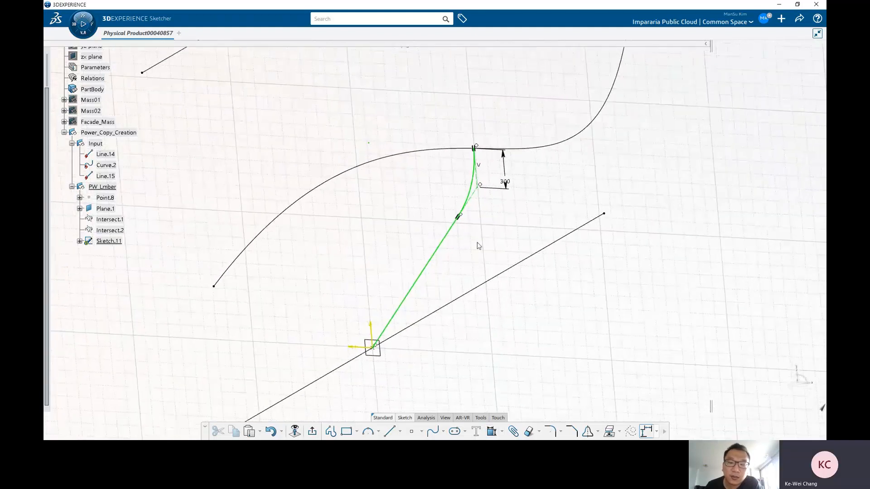
pyautogui.click(312, 431)
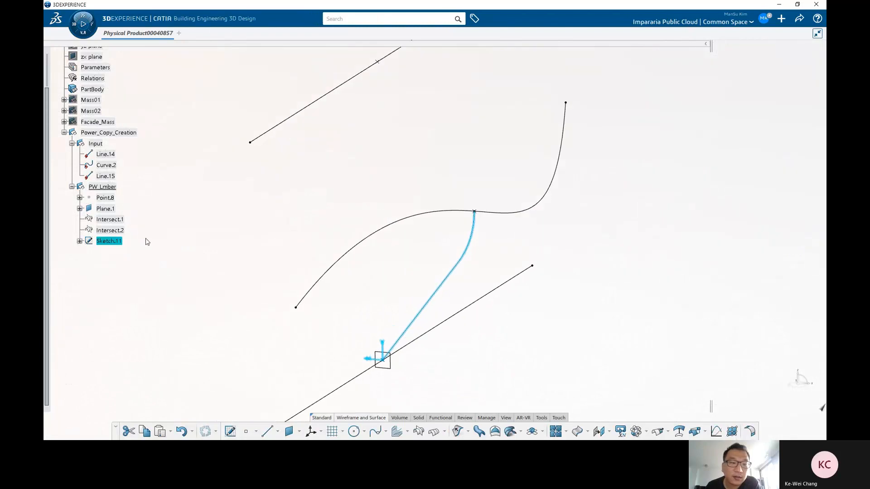
pyautogui.doubleClick(109, 241)
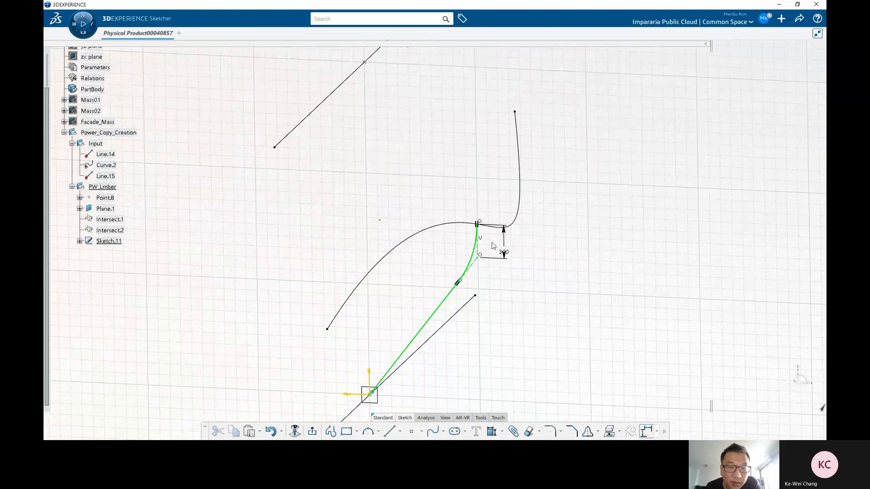
# Step: Draw a diagonal line from the top of the vertical line up and to the left
pyautogui.click(390, 431)
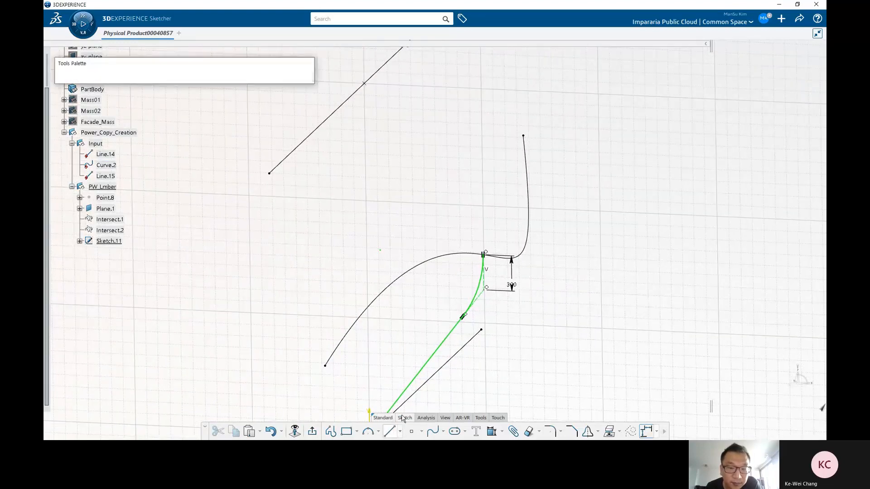
pyautogui.click(484, 254)
pyautogui.moveTo(412, 161); pyautogui.dragTo(447, 236, button='middle')
pyautogui.keyDown('ctrl'); pyautogui.moveTo(447, 237); pyautogui.dragTo(447, 223, button='middle'); pyautogui.keyUp('ctrl')
pyautogui.click(406, 225)
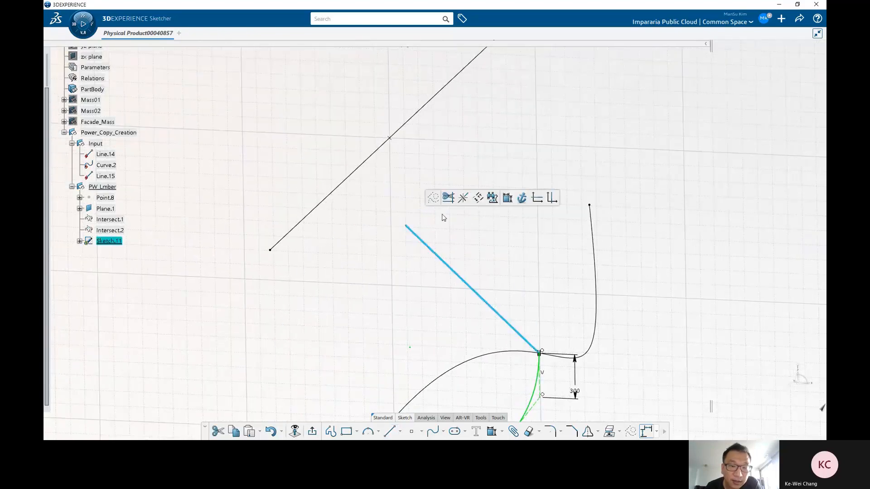
pyautogui.click(439, 248)
# Step: Draw a vertical line upward from the upper end of the new diagonal line
pyautogui.click(391, 432)
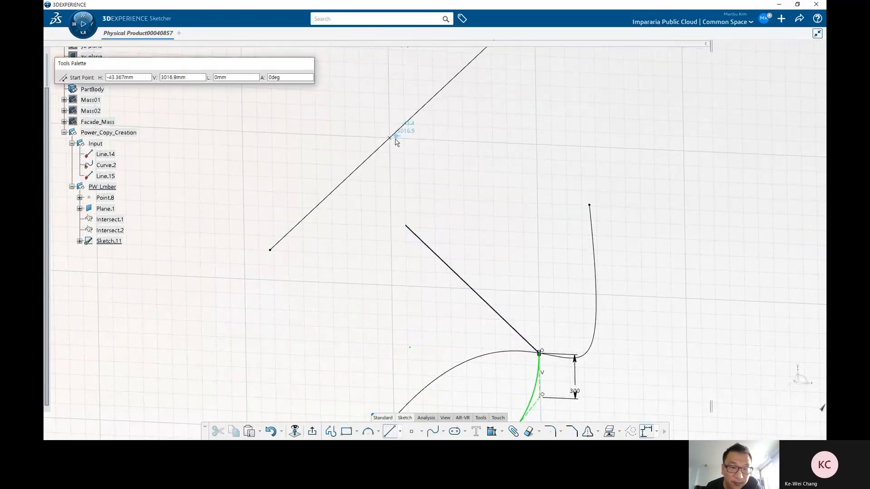
pyautogui.click(406, 226)
pyautogui.click(404, 146)
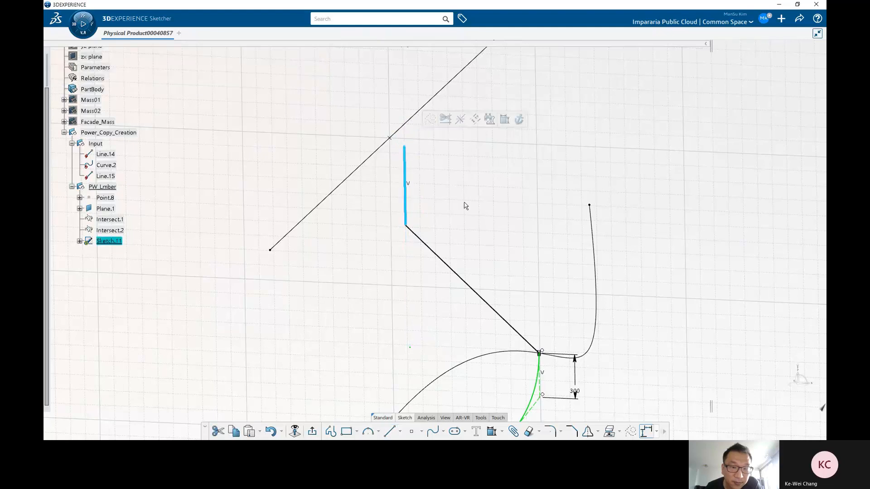
pyautogui.click(463, 215)
# Step: Make the new vertical line's top end coincident with the upper input line
pyautogui.click(491, 432)
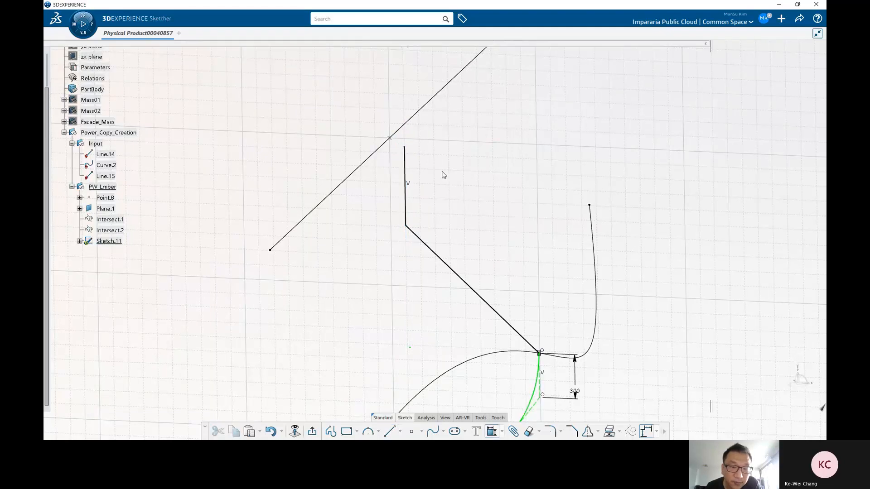
pyautogui.click(394, 140)
pyautogui.rightClick(459, 168)
pyautogui.click(496, 232)
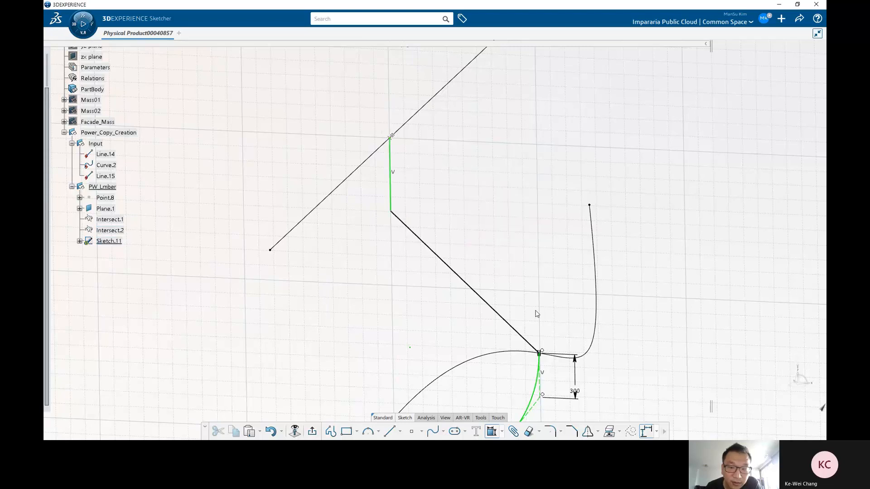
# Step: Dimension the upper vertical line's length and set it to 300 mm
pyautogui.click(493, 431)
pyautogui.moveTo(391, 186); pyautogui.dragTo(400, 183)
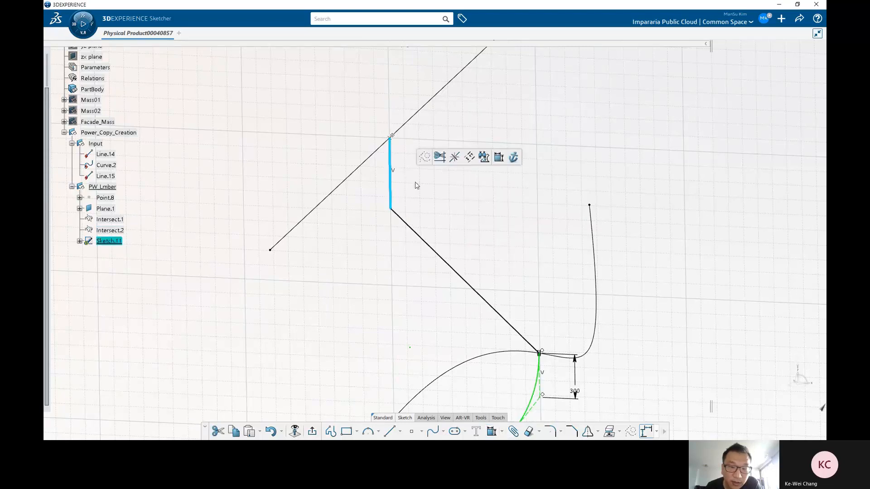
pyautogui.click(492, 432)
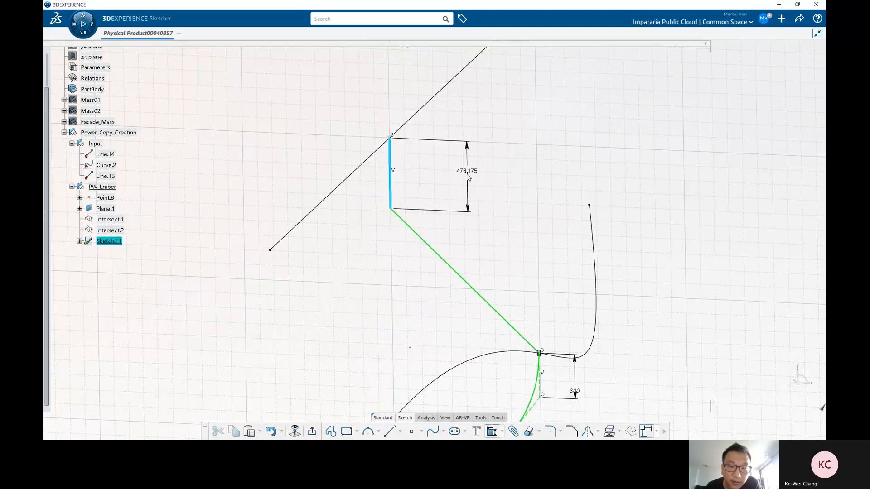
pyautogui.click(501, 207)
pyautogui.write('300')
pyautogui.press('Return')
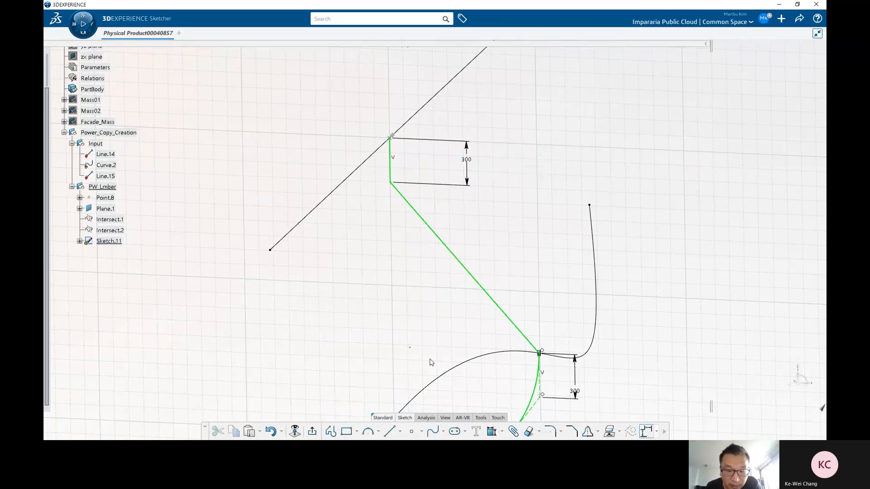
# Step: Sketch an arc from the top of the upper vertical line down toward the upper diagonal line
pyautogui.moveTo(430, 360); pyautogui.dragTo(413, 353, button='middle')
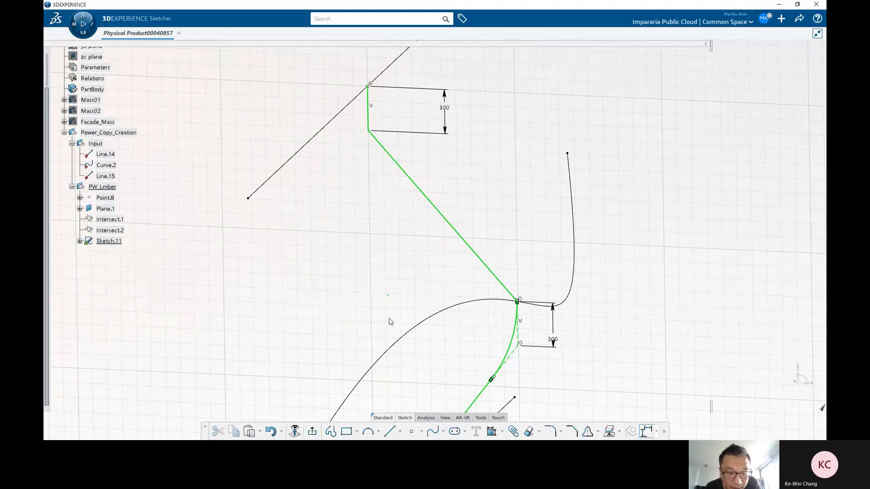
pyautogui.click(368, 431)
pyautogui.moveTo(410, 179)
pyautogui.mouseDown(button='middle')
pyautogui.moveTo(431, 249)
pyautogui.moveTo(419, 208)
pyautogui.mouseUp(button='middle')
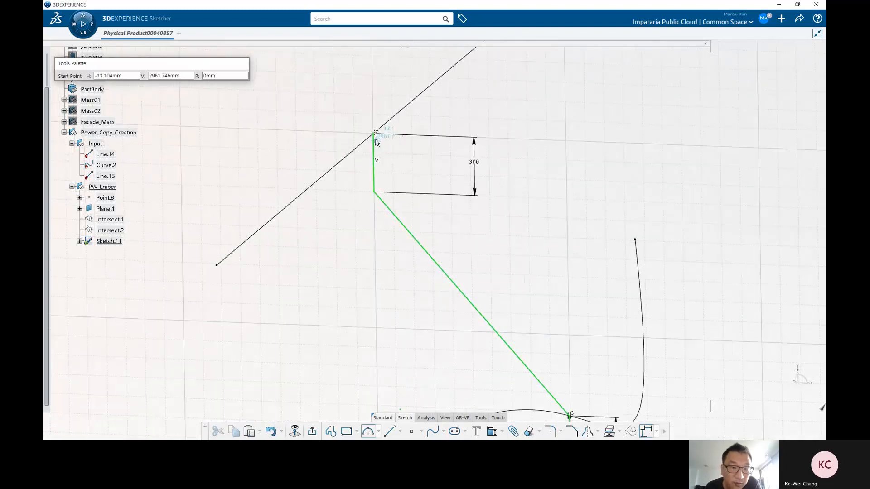
pyautogui.click(376, 133)
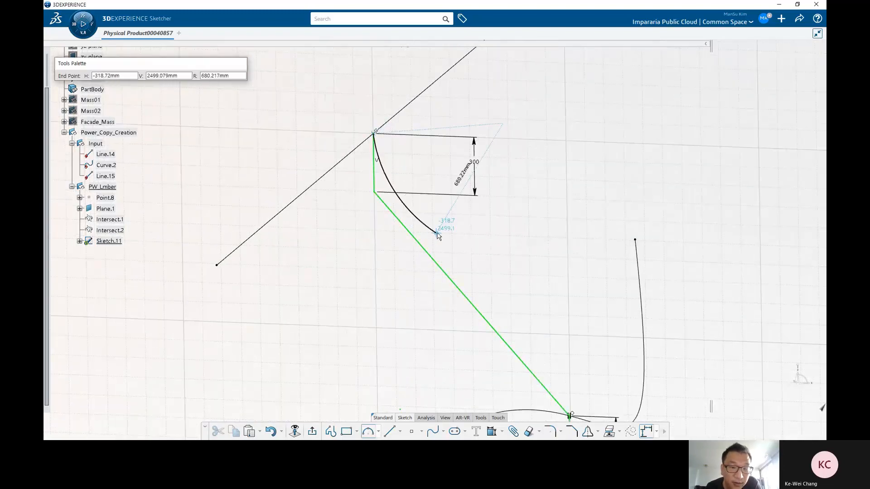
pyautogui.click(446, 233)
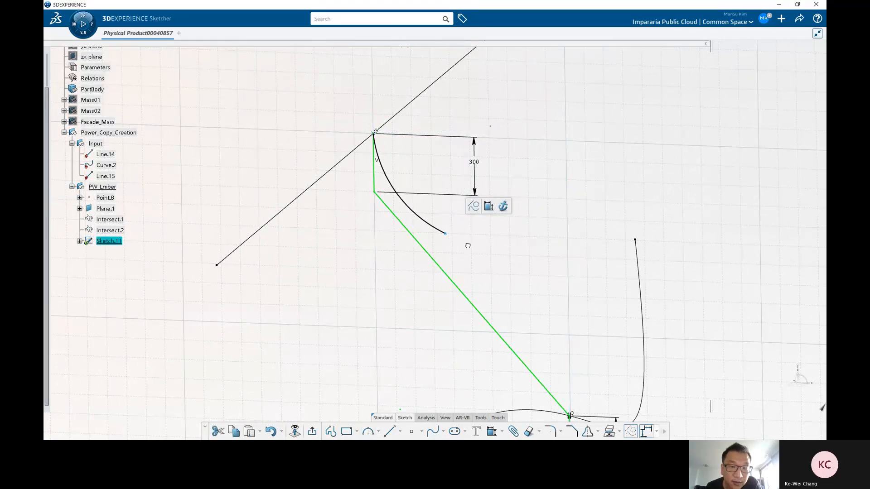
# Step: Make the new arc's lower end coincident with the upper diagonal line and tangent to it
pyautogui.click(492, 431)
pyautogui.click(448, 236)
pyautogui.click(445, 273)
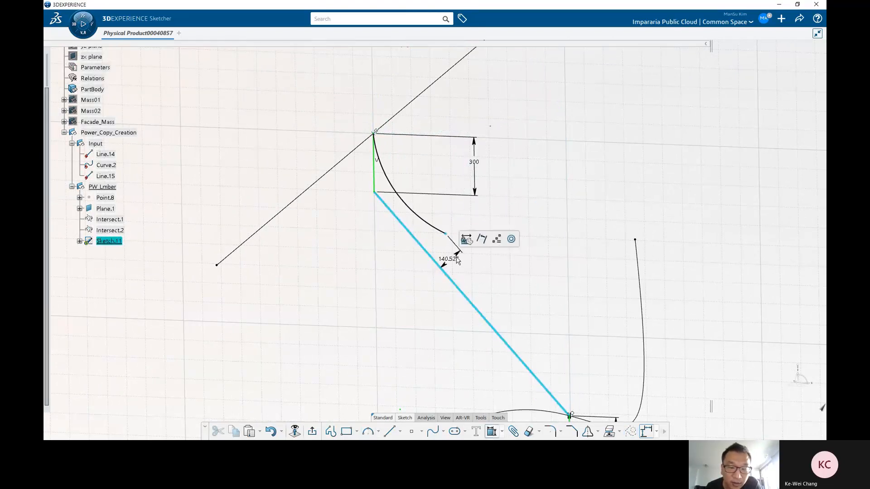
pyautogui.rightClick(464, 262)
pyautogui.click(484, 309)
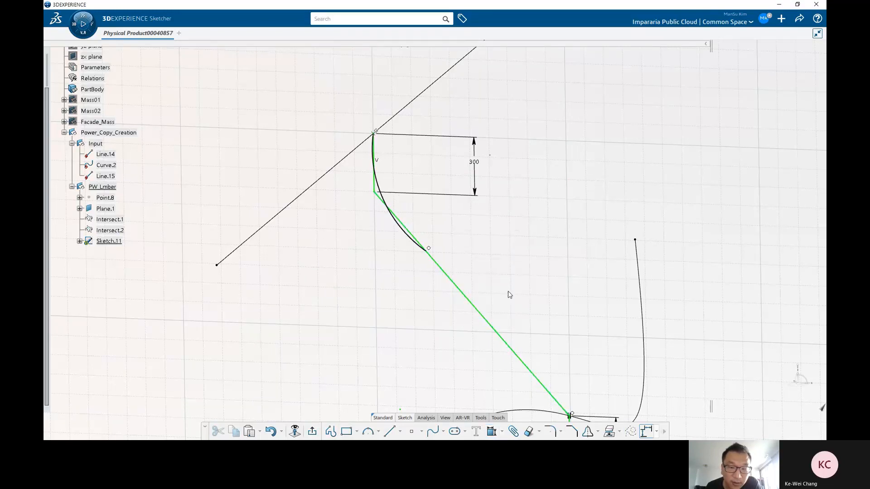
pyautogui.click(490, 436)
pyautogui.click(422, 245)
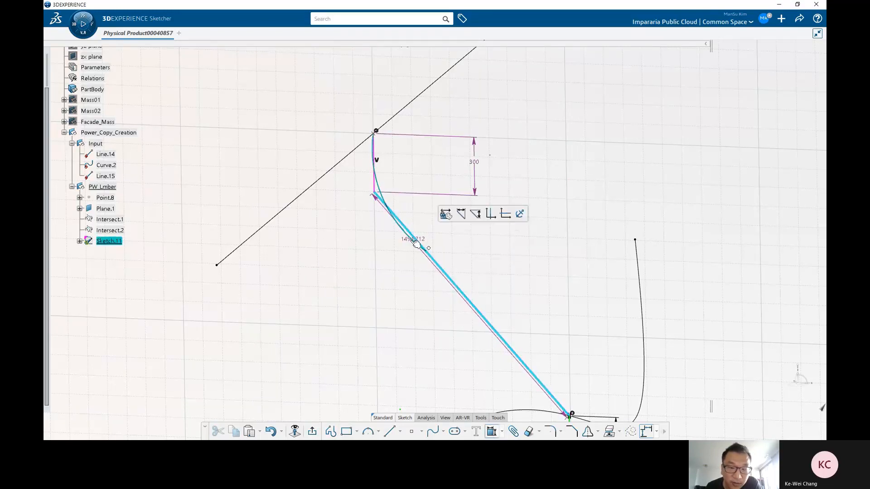
pyautogui.click(415, 242)
pyautogui.rightClick(464, 262)
pyautogui.click(486, 298)
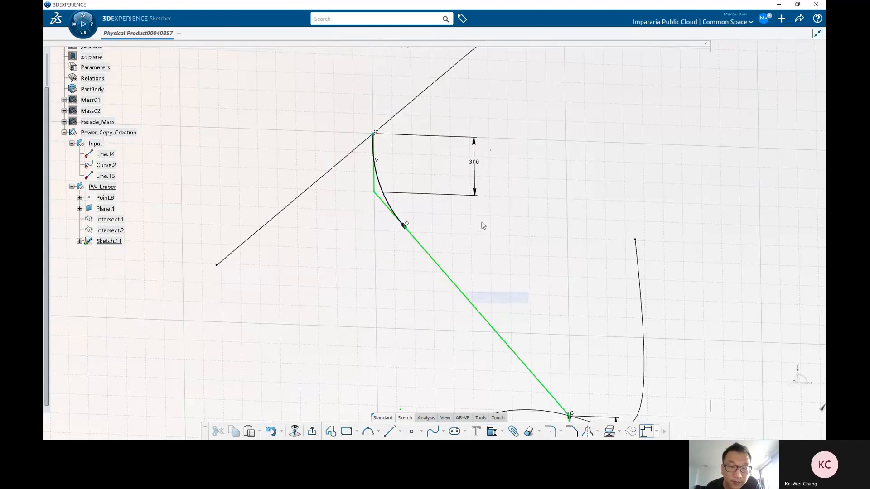
# Step: Make the new arc tangent to the upper 300 mm vertical line
pyautogui.scroll(2, 477, 235)
pyautogui.moveTo(447, 249); pyautogui.dragTo(434, 209, button='middle')
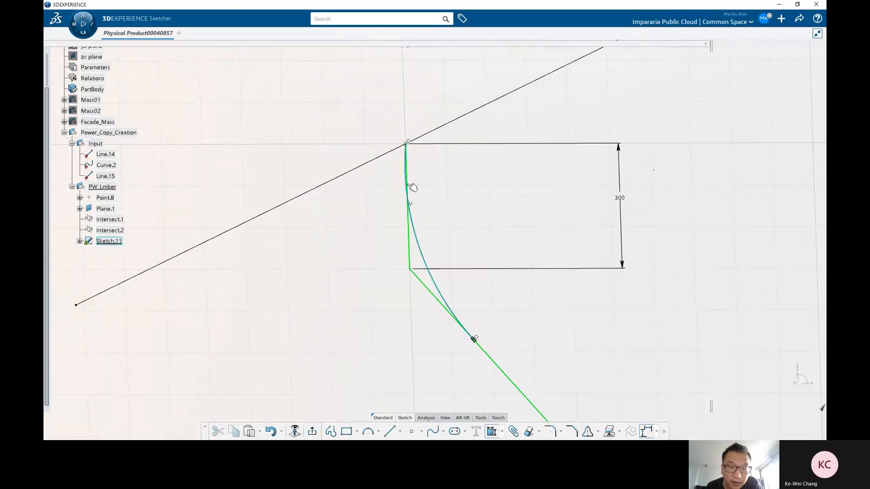
pyautogui.click(411, 186)
pyautogui.click(409, 231)
pyautogui.rightClick(450, 235)
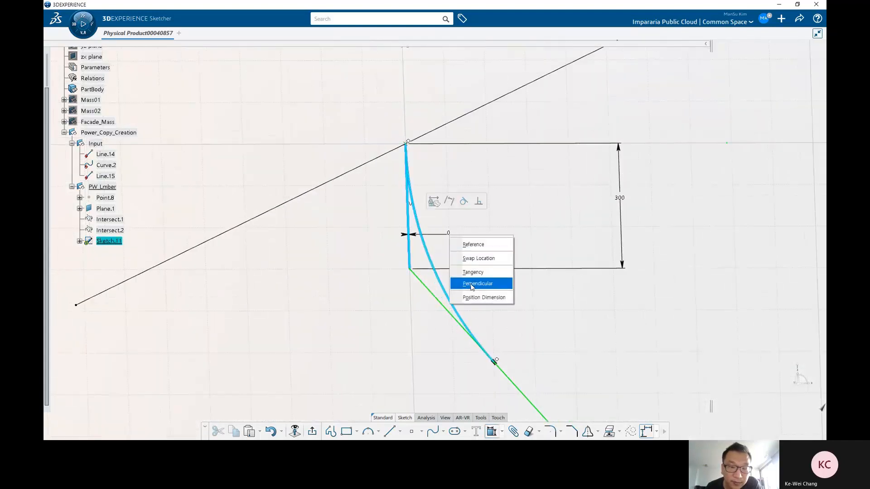
pyautogui.click(480, 274)
# Step: Complete the upper part of the lumber profile sketch from the arc's lower end down to the curve intersection and exit the sketcher
pyautogui.moveTo(471, 224); pyautogui.dragTo(446, 218, button='middle')
pyautogui.click(430, 220)
pyautogui.click(453, 190)
pyautogui.click(413, 186)
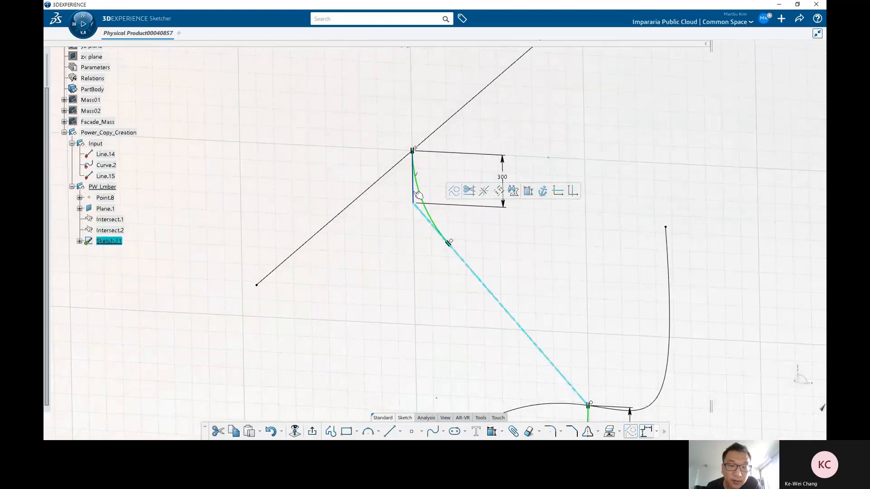
pyautogui.click(440, 164)
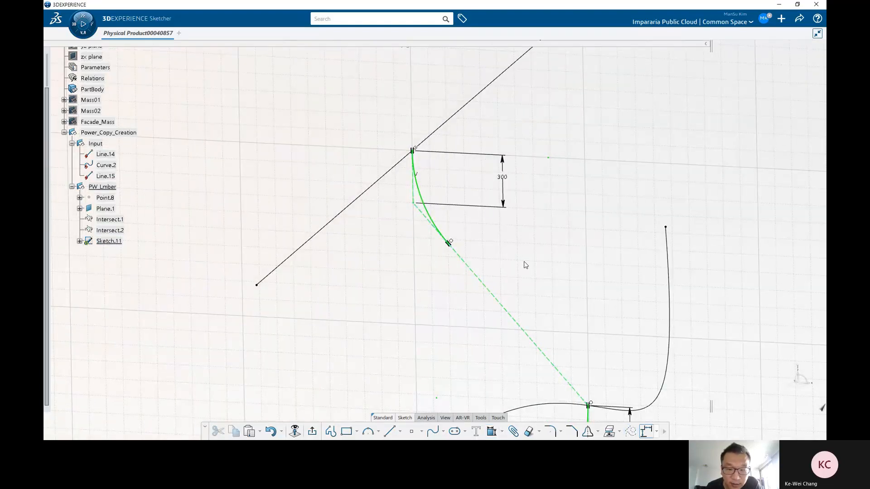
pyautogui.moveTo(525, 265); pyautogui.dragTo(504, 223, button='middle')
pyautogui.click(390, 431)
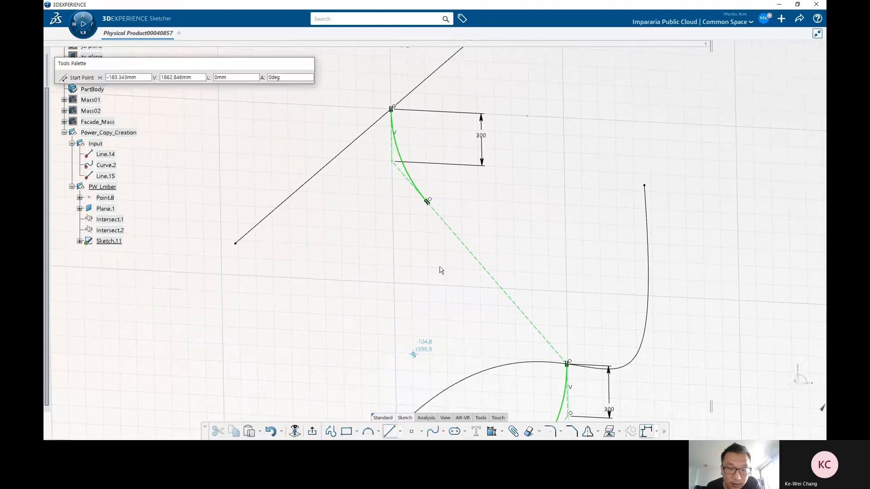
pyautogui.click(427, 200)
pyautogui.moveTo(607, 367); pyautogui.dragTo(519, 229, button='middle')
# Step: Edit Point.8 on Line.14 and move it to a ratio of 0.79 of the curve length
pyautogui.scroll(3, 518, 229)
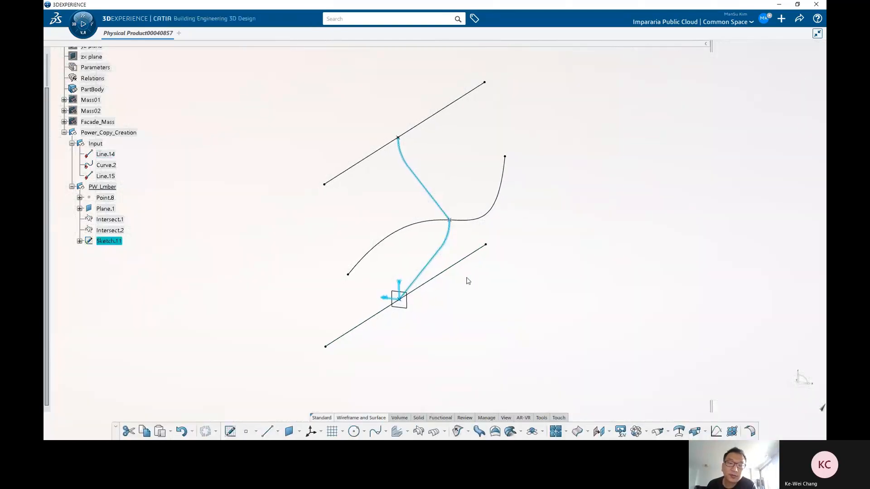
pyautogui.moveTo(497, 282); pyautogui.dragTo(434, 290, button='middle')
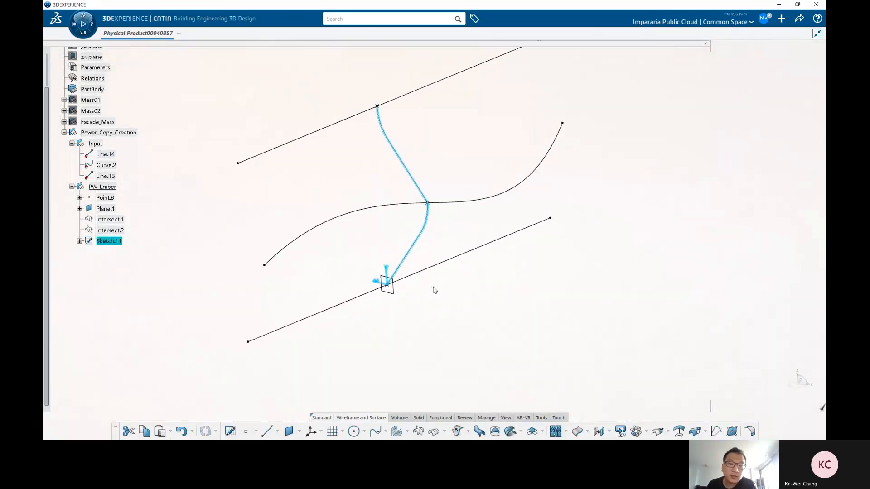
pyautogui.click(107, 198)
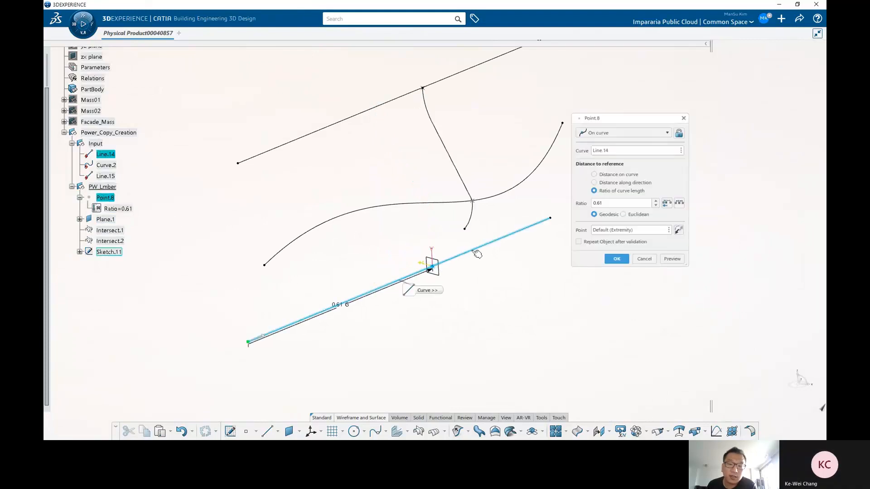
pyautogui.moveTo(459, 264)
pyautogui.mouseDown(button='middle')
pyautogui.moveTo(508, 226)
pyautogui.moveTo(466, 256)
pyautogui.mouseUp(button='middle')
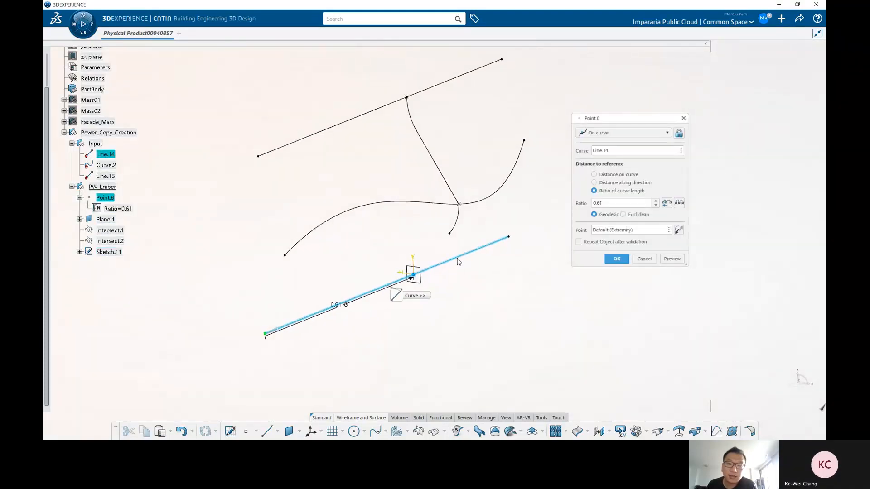
pyautogui.click(458, 258)
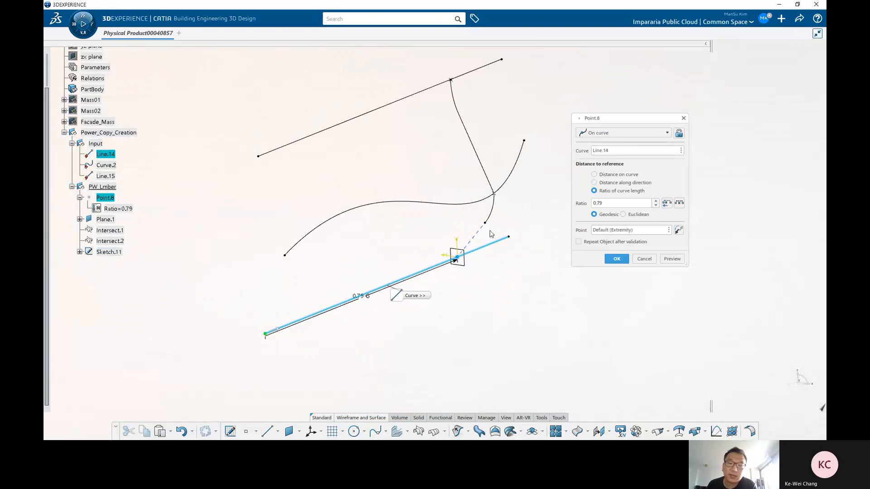
pyautogui.click(610, 259)
# Step: Open the lumber profile sketch to inspect its shape with the moved point, then exit it
pyautogui.moveTo(472, 275)
pyautogui.mouseDown(button='middle')
pyautogui.moveTo(425, 408)
pyautogui.moveTo(478, 204)
pyautogui.mouseUp(button='middle')
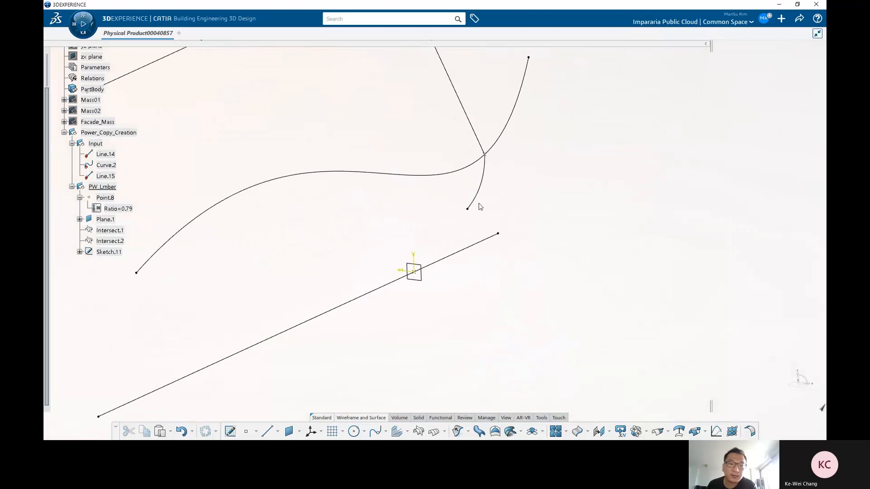
pyautogui.doubleClick(481, 198)
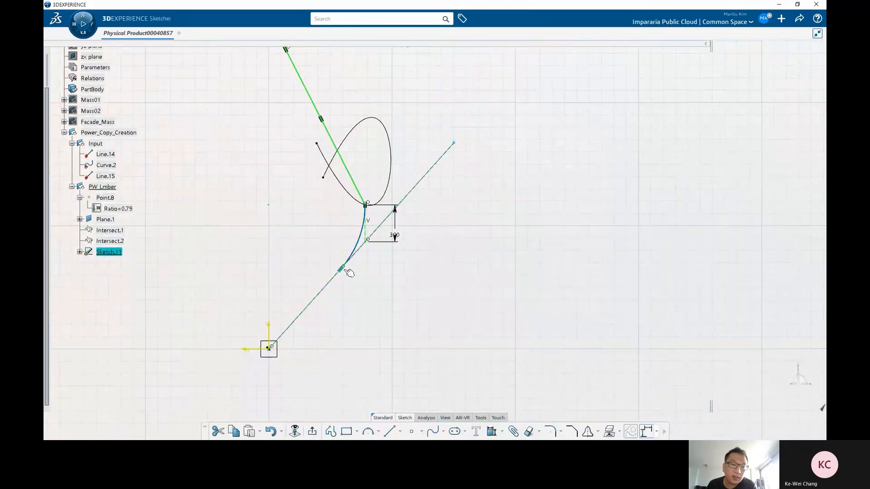
pyautogui.moveTo(519, 159)
pyautogui.mouseDown(button='middle')
pyautogui.moveTo(437, 318)
pyautogui.moveTo(419, 387)
pyautogui.moveTo(450, 238)
pyautogui.moveTo(453, 176)
pyautogui.mouseUp(button='middle')
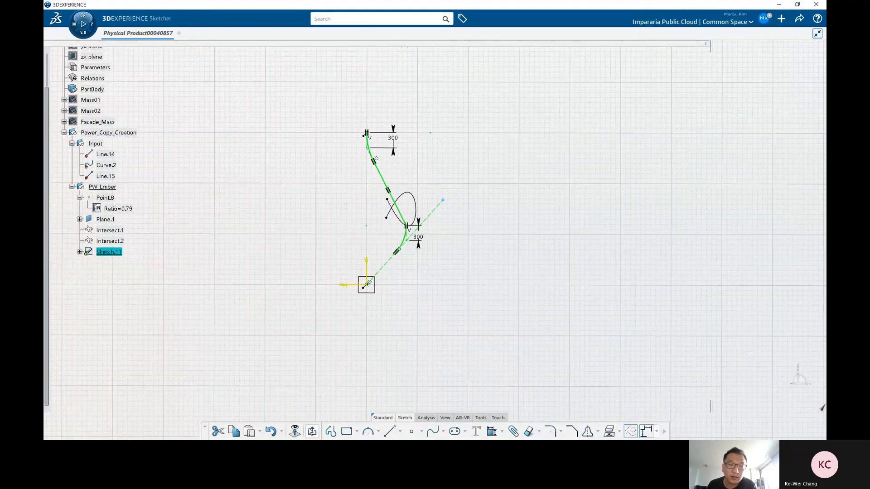
pyautogui.click(313, 430)
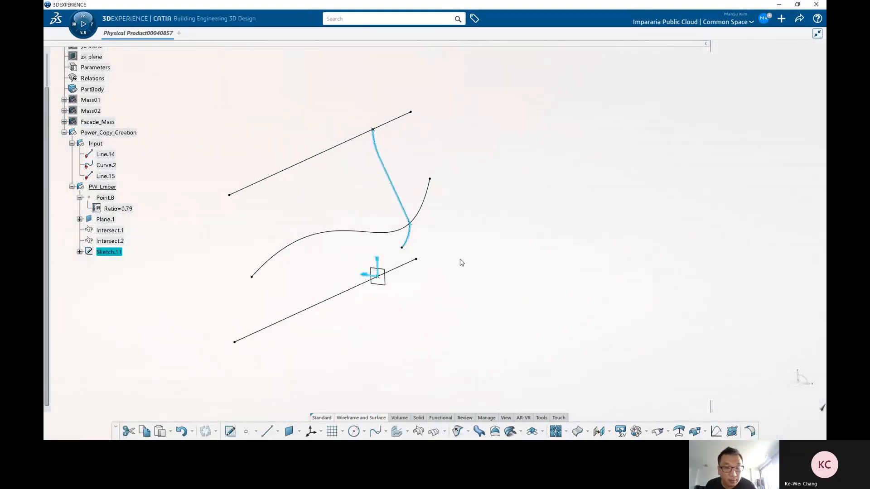
# Step: Undo the last three changes
pyautogui.hotkey('ctrl', 'z')
pyautogui.hotkey('ctrl', 'z')
pyautogui.hotkey('ctrl', 'z')
pyautogui.hotkey('ctrl', 'z')
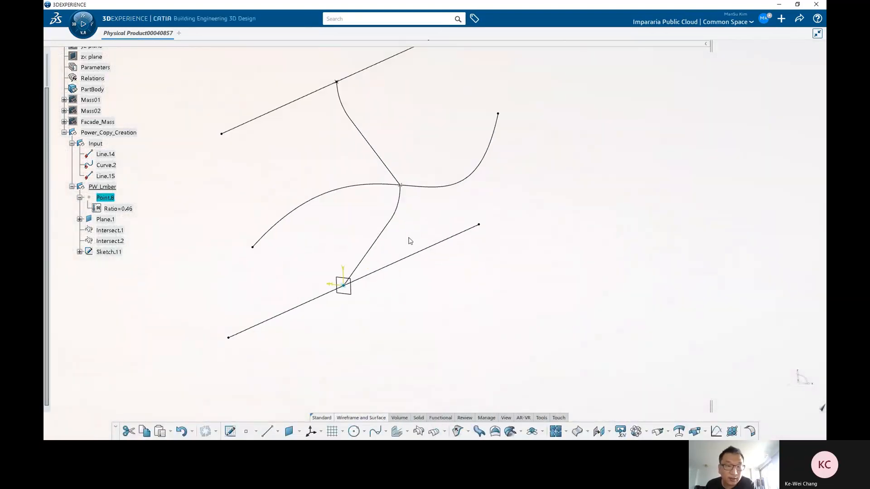
# Step: In the profile sketch, adjust the junction between the lower straight line and the lower arc, then exit the sketch
pyautogui.click(375, 249)
pyautogui.doubleClick(377, 251)
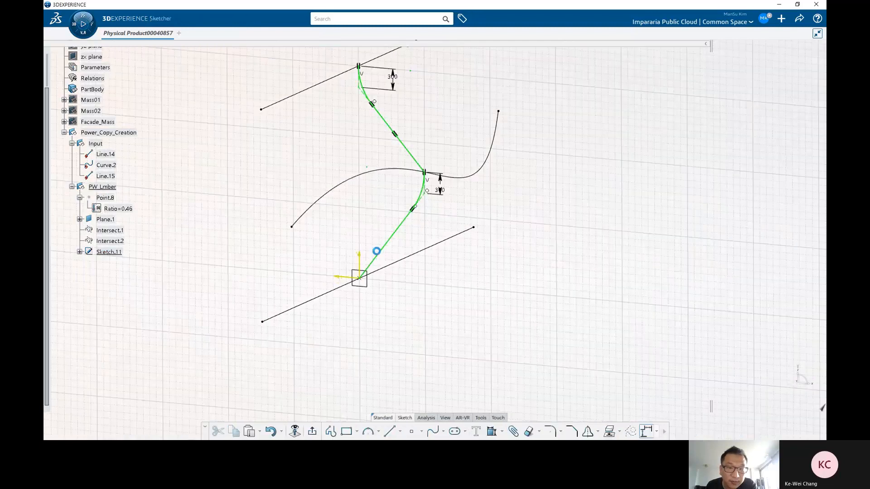
pyautogui.click(399, 254)
pyautogui.click(473, 211)
pyautogui.moveTo(473, 211); pyautogui.dragTo(450, 199, button='middle')
pyautogui.moveTo(398, 218); pyautogui.dragTo(418, 197)
pyautogui.click(443, 157)
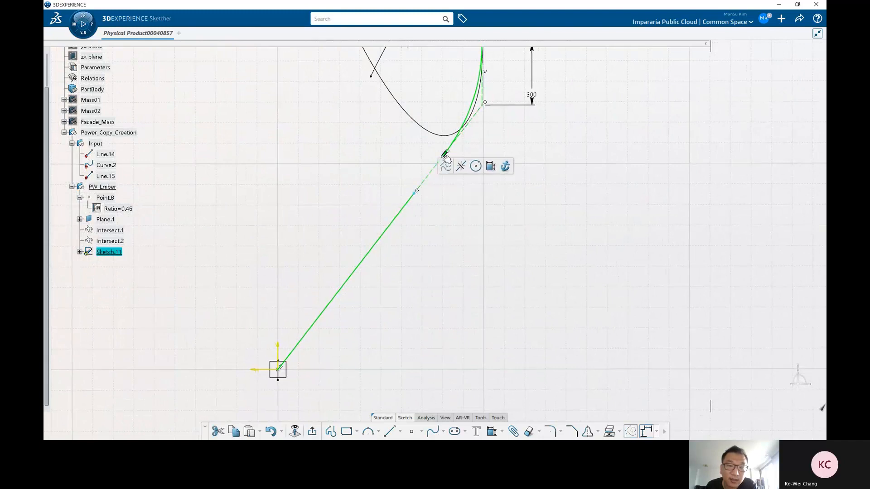
pyautogui.click(445, 243)
pyautogui.click(492, 431)
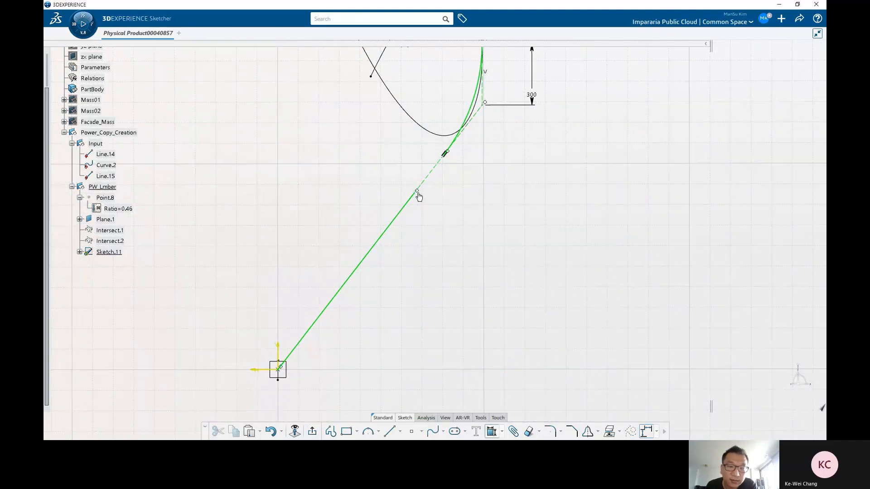
pyautogui.click(445, 154)
pyautogui.rightClick(467, 202)
pyautogui.click(495, 264)
pyautogui.scroll(-2, 453, 236)
pyautogui.click(312, 431)
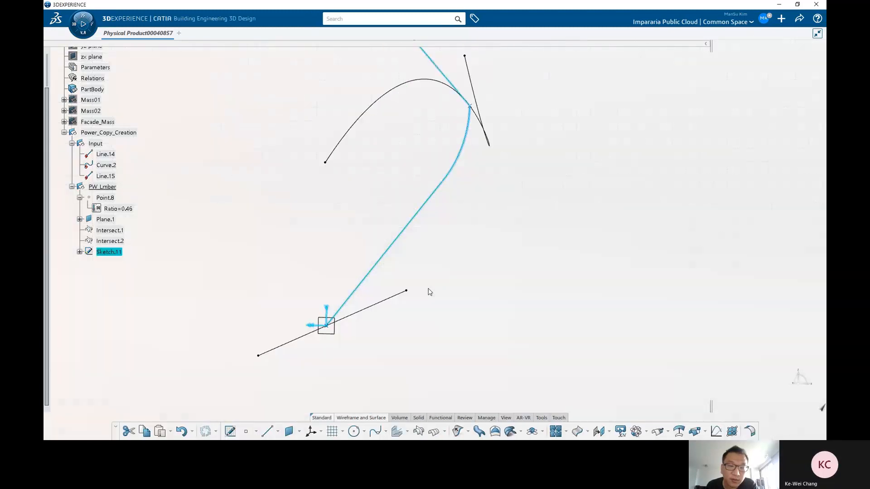
# Step: Edit Point.8 to a ratio of 0.49 on Line.14 and switch it to distance on curve
pyautogui.doubleClick(348, 312)
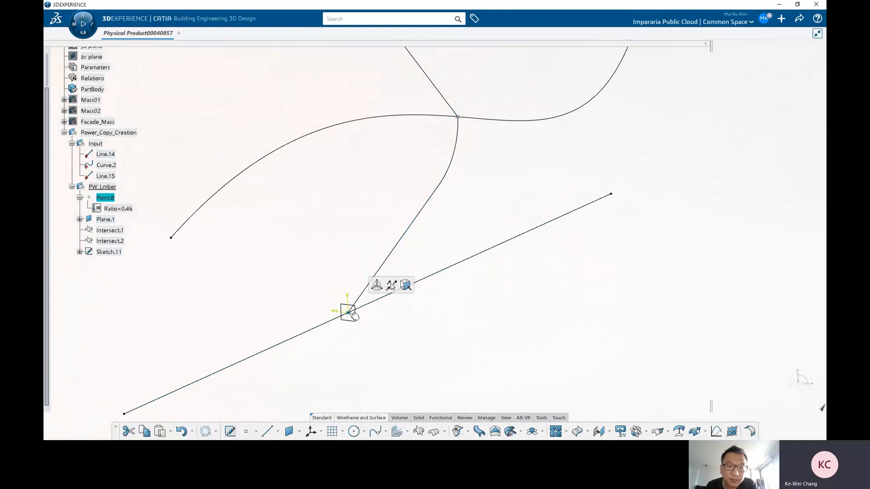
pyautogui.click(469, 259)
pyautogui.moveTo(492, 264); pyautogui.dragTo(440, 285, button='middle')
pyautogui.click(427, 269)
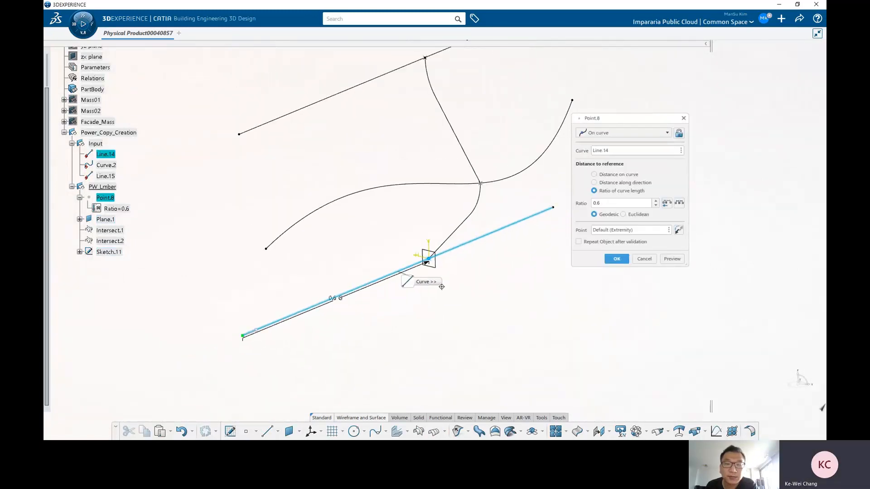
pyautogui.click(384, 278)
pyautogui.click(395, 271)
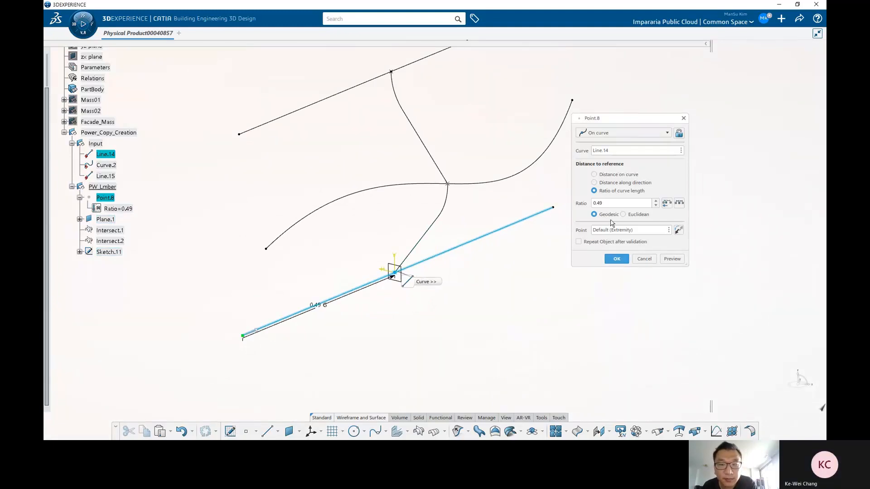
pyautogui.click(595, 174)
pyautogui.click(621, 259)
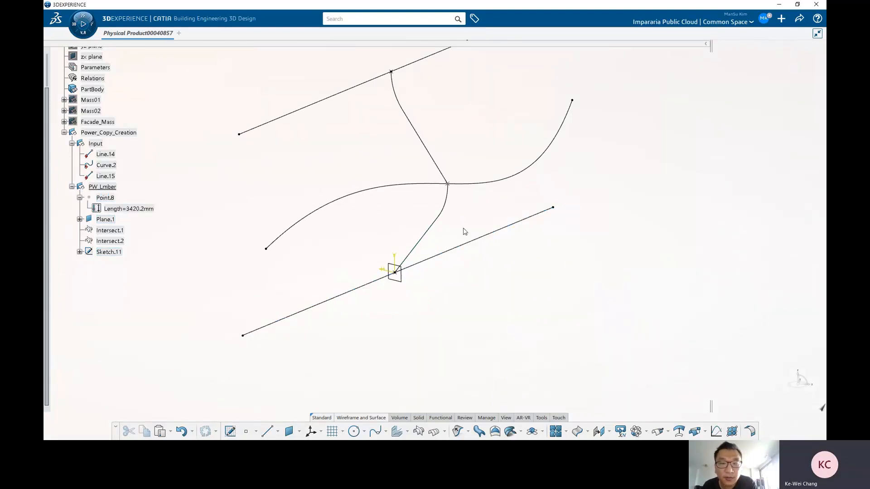
# Step: Rotate the view and select the profile sketch to inspect the finished lumber profile
pyautogui.moveTo(453, 215)
pyautogui.keyDown('ctrl'); pyautogui.mouseDown(button='middle')
pyautogui.moveTo(453, 245)
pyautogui.moveTo(443, 254)
pyautogui.moveTo(440, 239)
pyautogui.mouseUp(button='middle'); pyautogui.keyUp('ctrl')
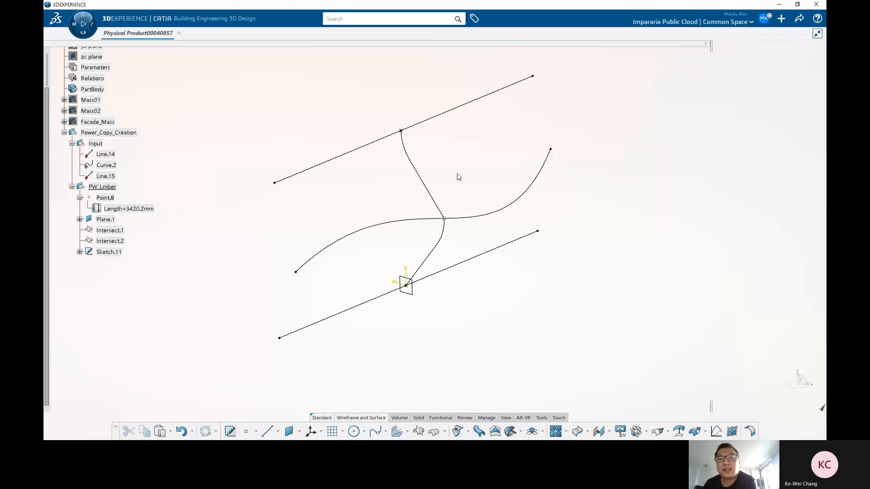
pyautogui.click(427, 188)
pyautogui.click(414, 187)
pyautogui.moveTo(414, 186); pyautogui.dragTo(413, 110, button='middle')
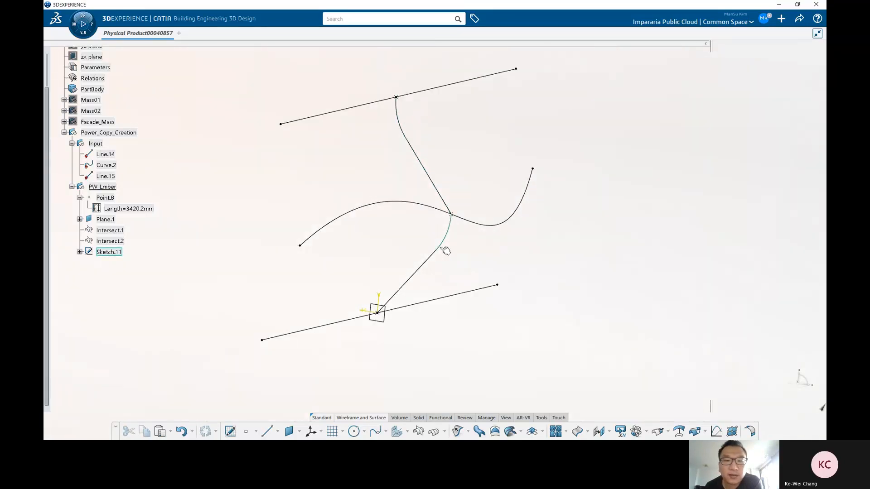
pyautogui.moveTo(456, 272); pyautogui.dragTo(437, 254, button='middle')
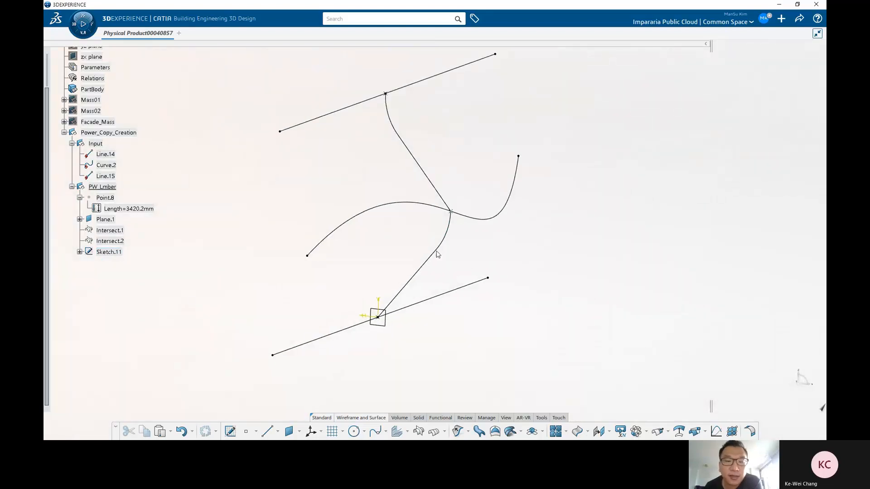
pyautogui.click(108, 252)
pyautogui.click(105, 264)
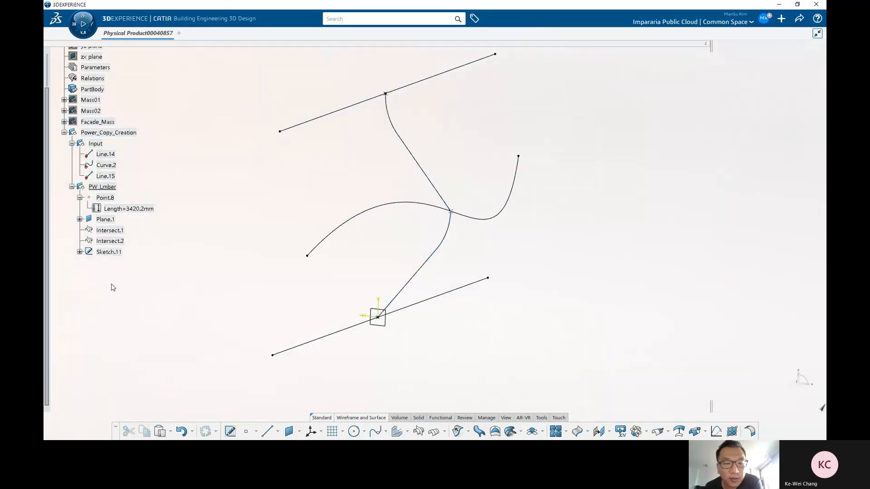
pyautogui.click(109, 252)
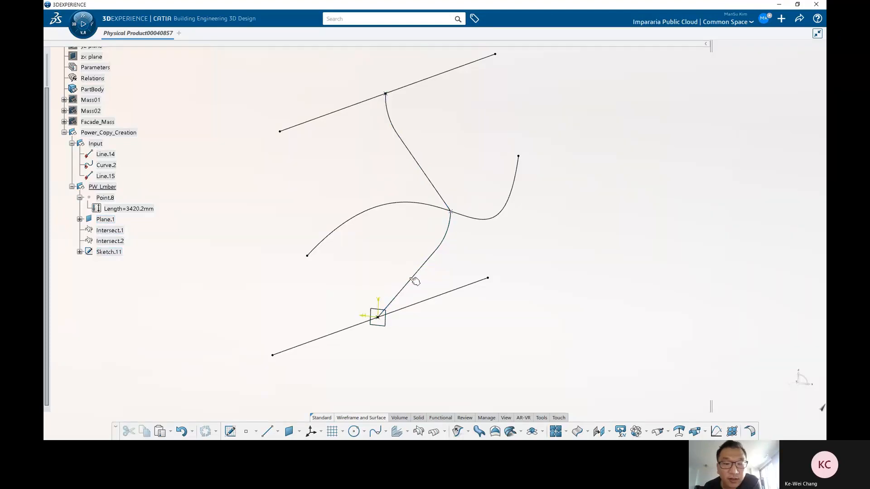
pyautogui.moveTo(508, 243); pyautogui.dragTo(447, 255, button='middle')
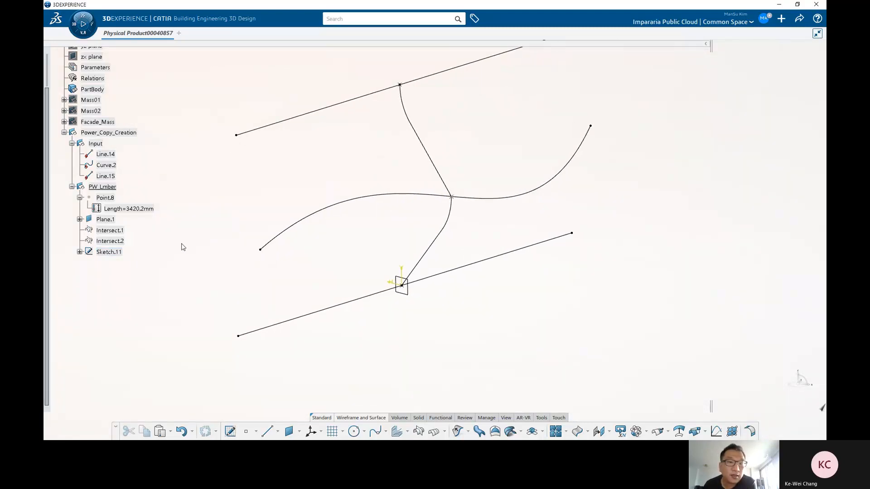
# Step: Extrude the lumber profile sketch symmetrically with a length of 40 mm
pyautogui.click(467, 432)
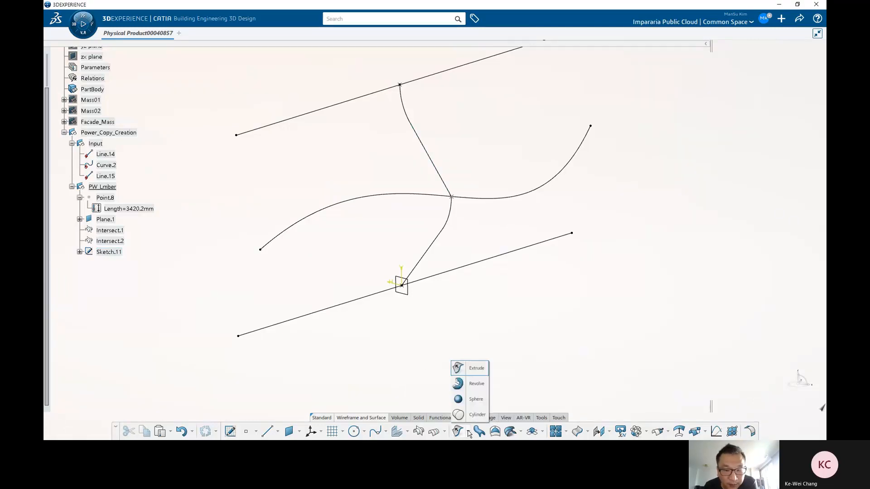
pyautogui.click(477, 369)
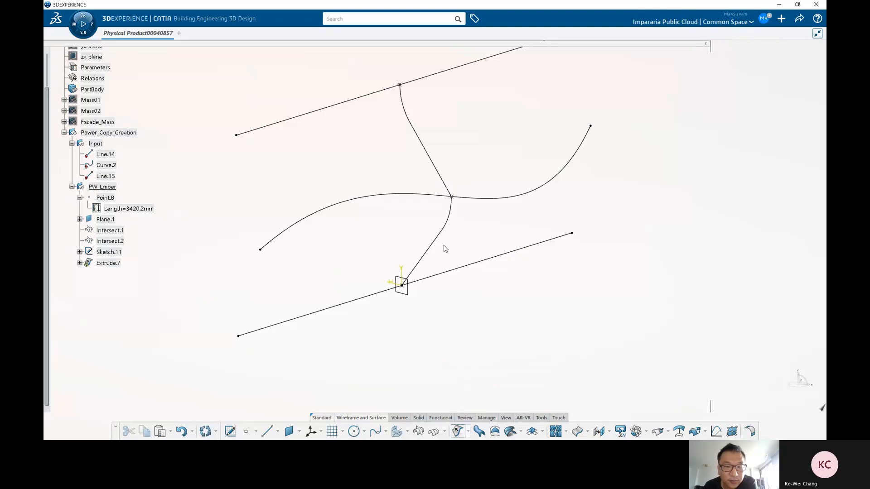
pyautogui.click(435, 242)
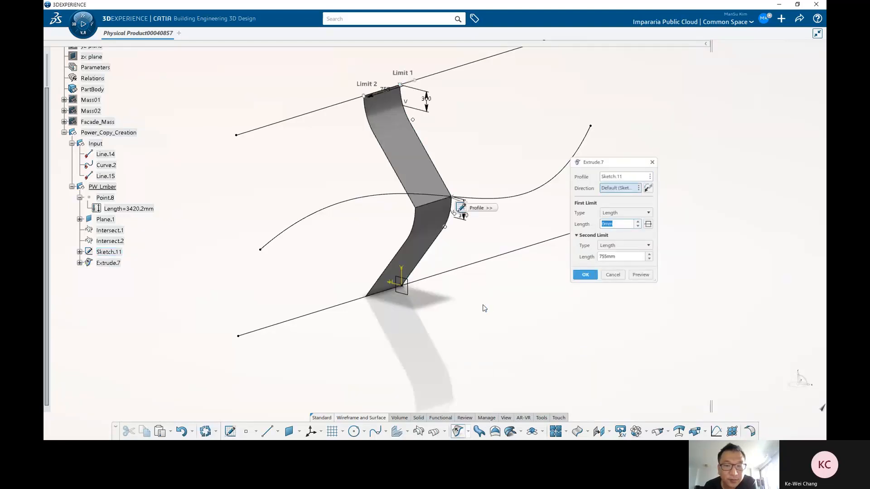
pyautogui.click(648, 224)
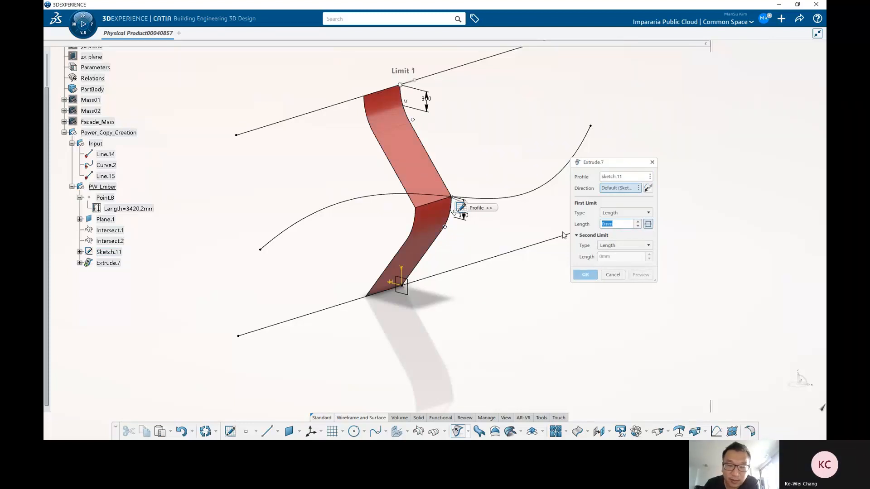
pyautogui.write('10')
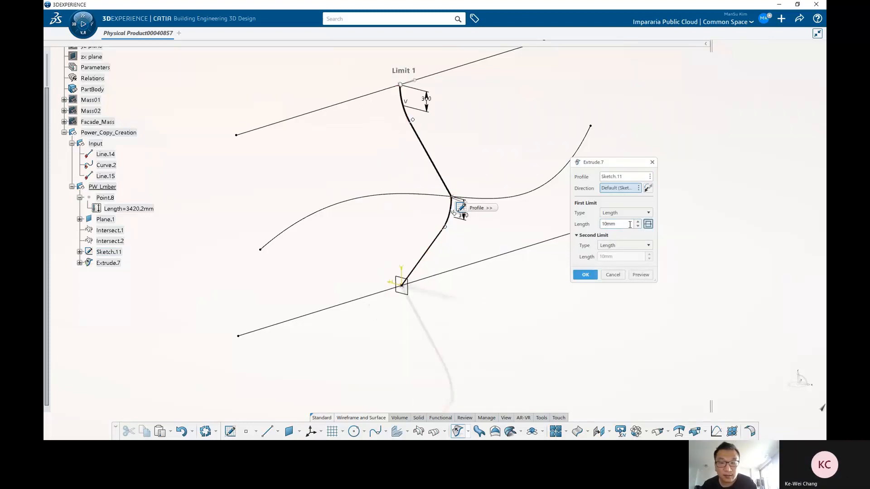
pyautogui.click(640, 275)
pyautogui.moveTo(501, 231); pyautogui.dragTo(491, 223, button='middle')
pyautogui.moveTo(626, 223); pyautogui.dragTo(491, 210)
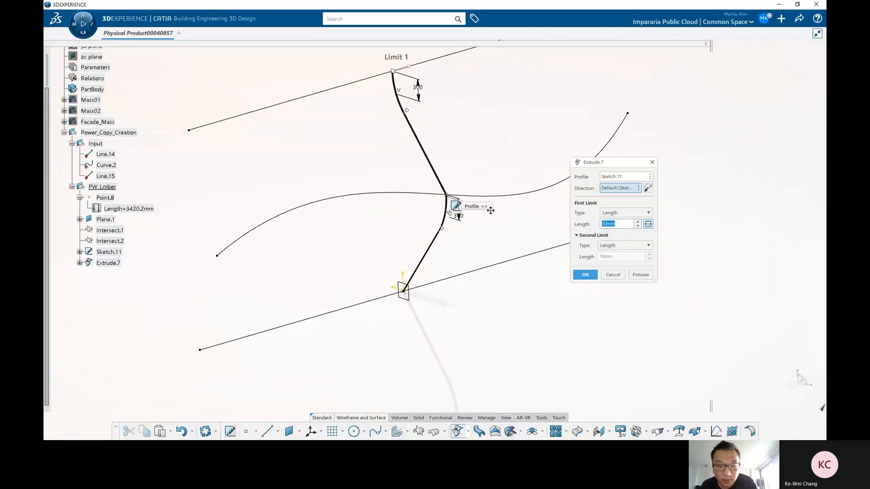
pyautogui.write('30')
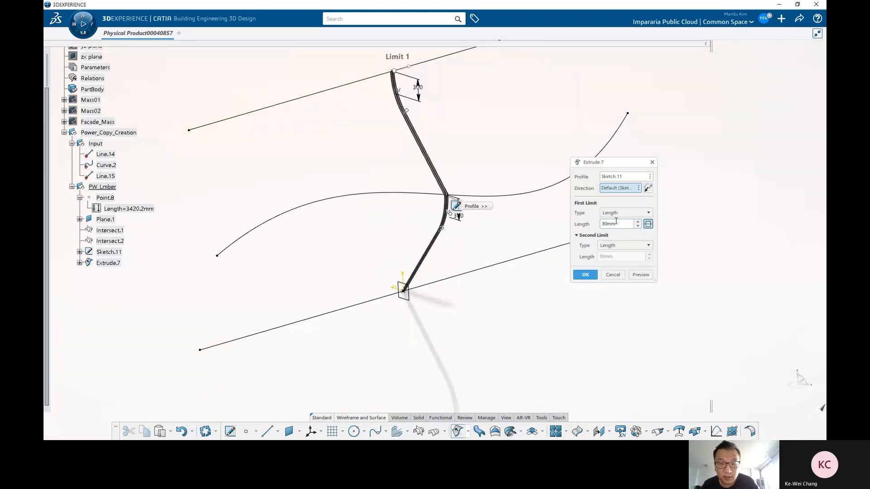
pyautogui.moveTo(618, 223); pyautogui.dragTo(537, 223)
pyautogui.write('40')
pyautogui.moveTo(479, 257); pyautogui.dragTo(470, 229, button='middle')
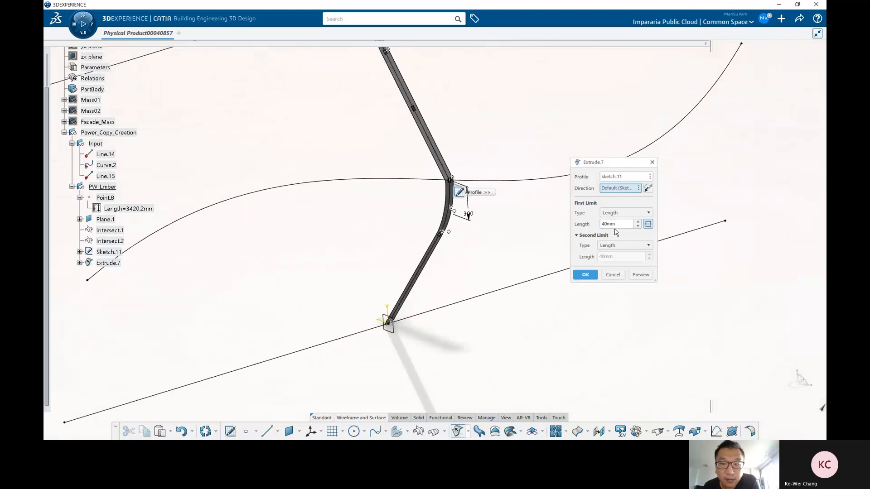
pyautogui.click(585, 275)
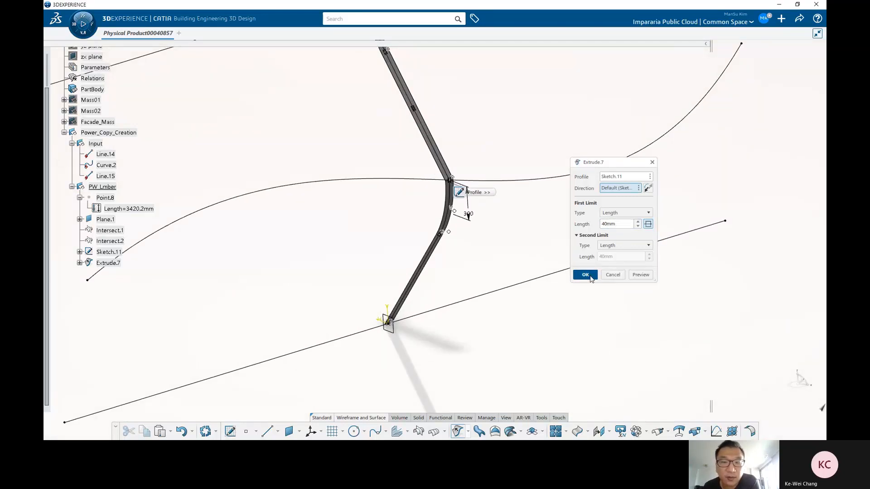
# Step: Thicken the extruded surface with Thick Surface, setting the first offset to -100 mm
pyautogui.moveTo(418, 255); pyautogui.dragTo(409, 316, button='middle')
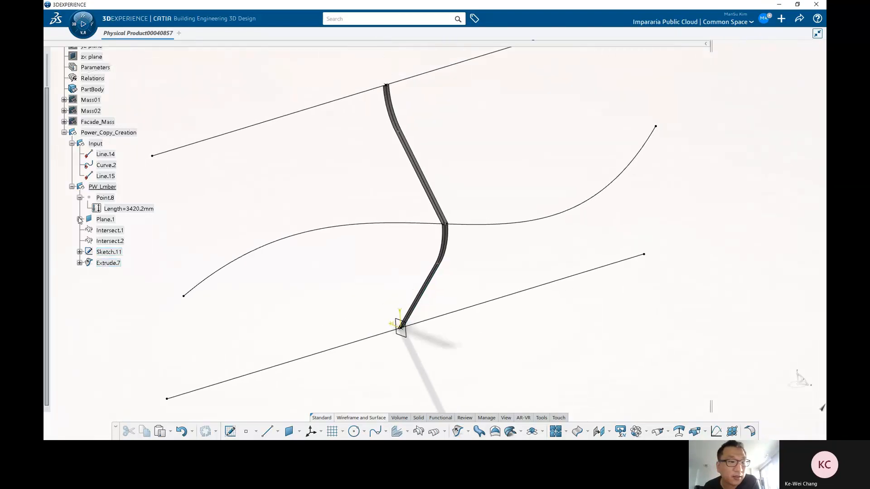
pyautogui.click(108, 262)
pyautogui.moveTo(498, 272); pyautogui.dragTo(453, 241, button='middle')
pyautogui.click(435, 267)
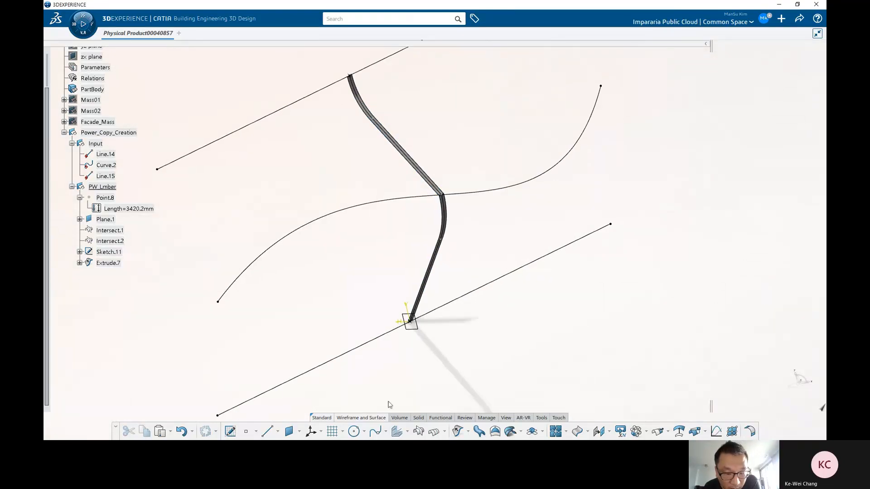
pyautogui.click(399, 418)
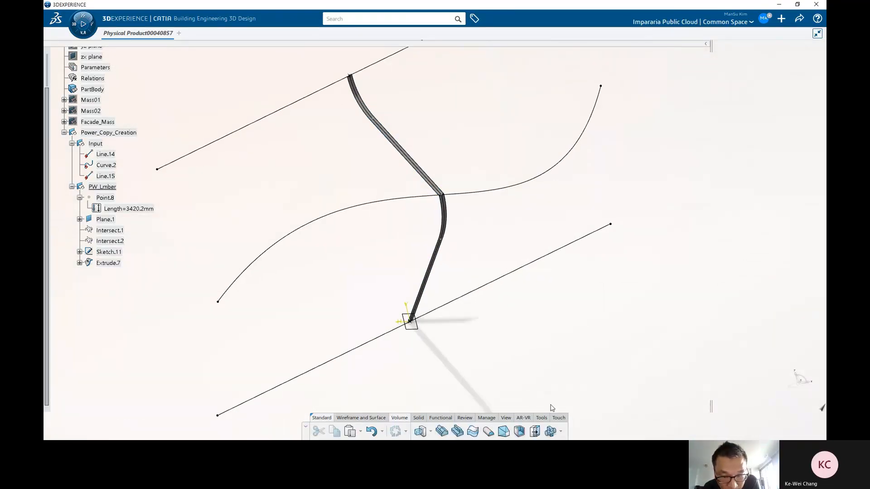
pyautogui.moveTo(515, 347); pyautogui.dragTo(486, 359, button='middle')
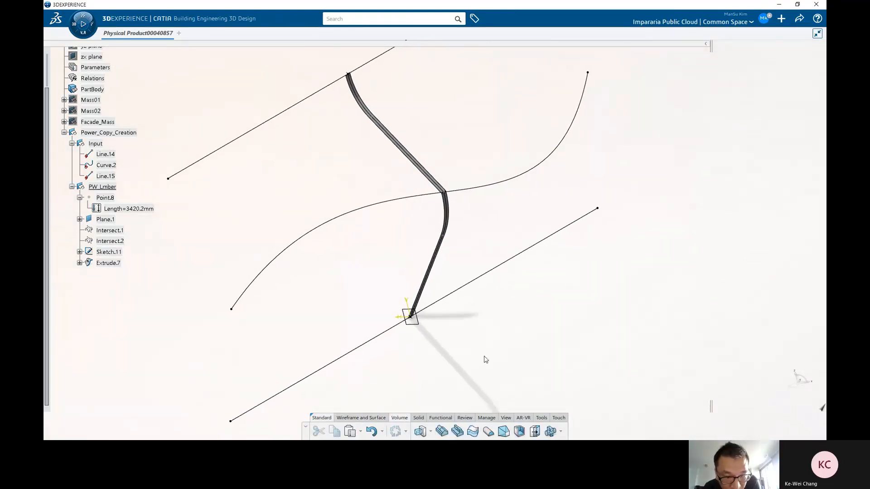
pyautogui.click(473, 432)
pyautogui.click(108, 263)
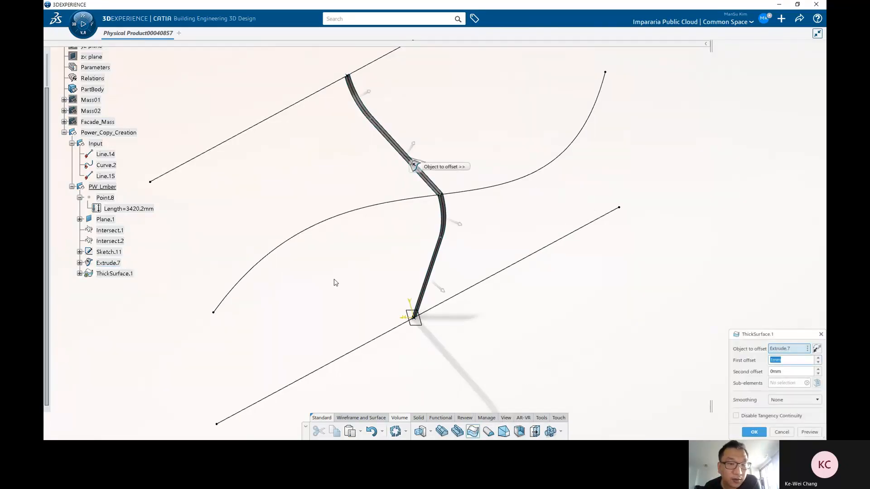
pyautogui.moveTo(748, 336); pyautogui.dragTo(556, 198)
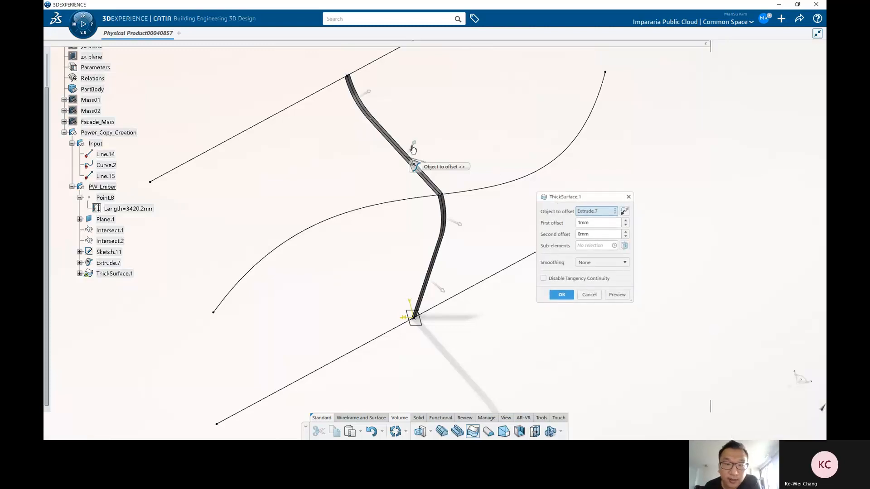
pyautogui.moveTo(437, 292); pyautogui.dragTo(463, 213, button='middle')
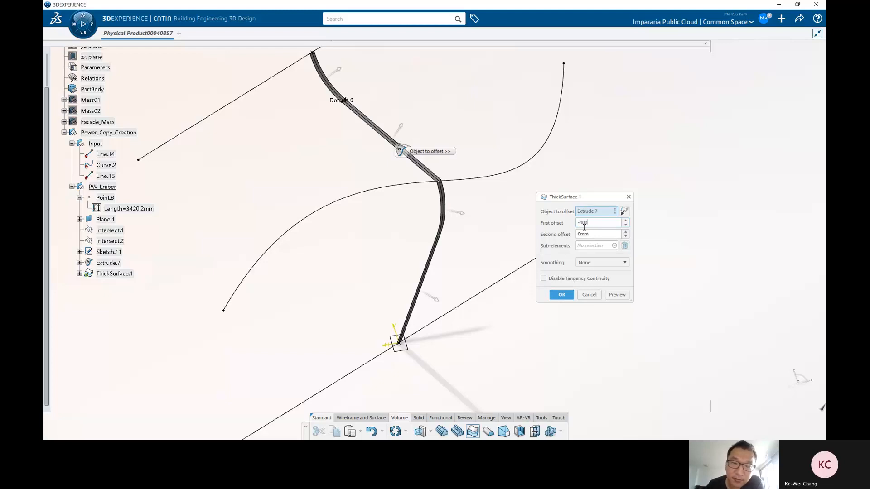
pyautogui.click(561, 295)
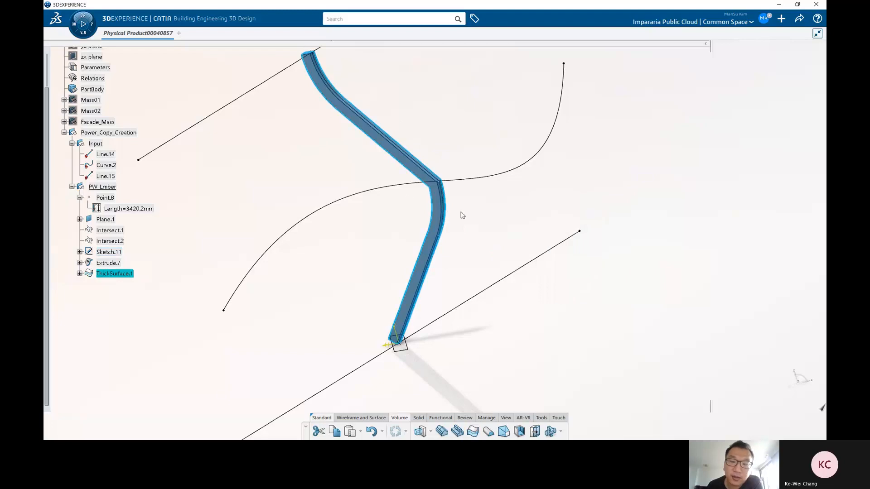
# Step: Reopen the Thick Surface definition to review its offsets and close it
pyautogui.doubleClick(415, 157)
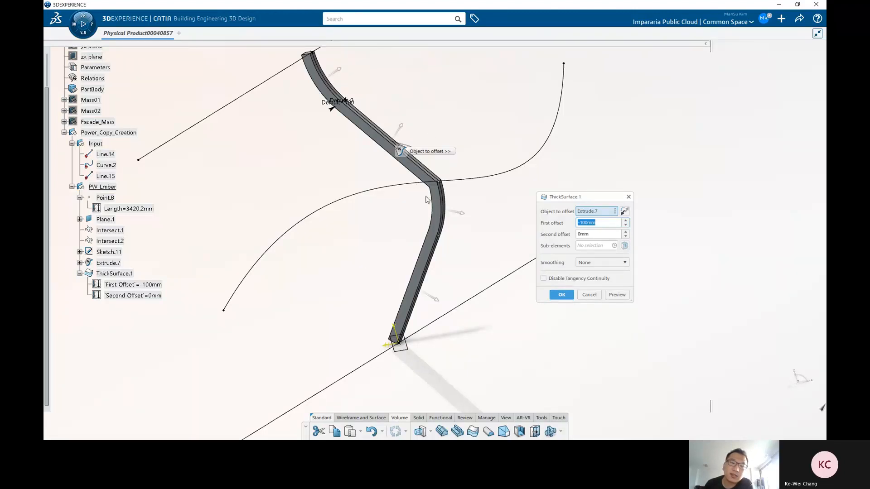
pyautogui.moveTo(483, 308)
pyautogui.mouseDown(button='middle')
pyautogui.moveTo(476, 318)
pyautogui.moveTo(468, 307)
pyautogui.mouseUp(button='middle')
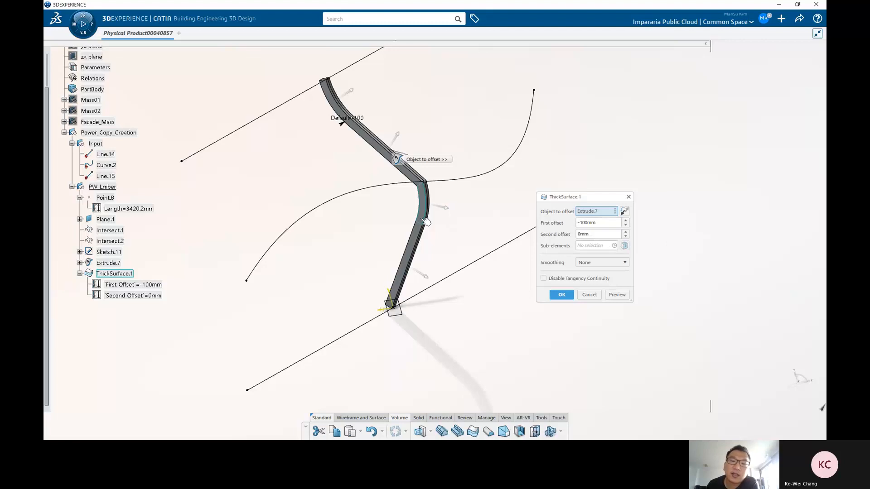
pyautogui.scroll(5, 408, 230)
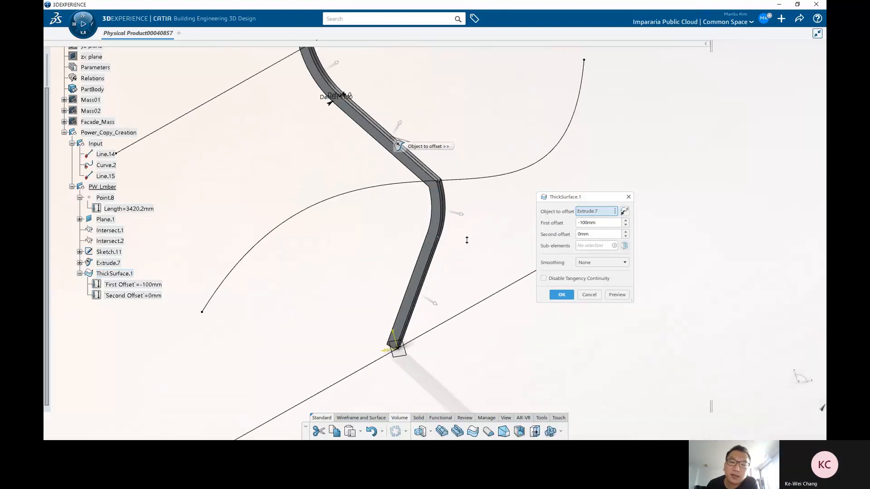
pyautogui.click(563, 295)
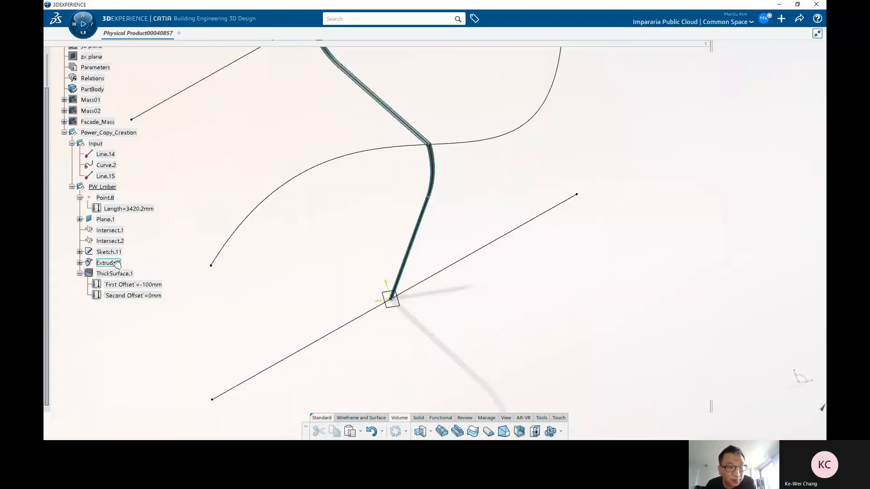
# Step: Create an offset surface of the extruded surface at 100 mm, previewing it before confirming
pyautogui.scroll(-3, 431, 275)
pyautogui.click(422, 276)
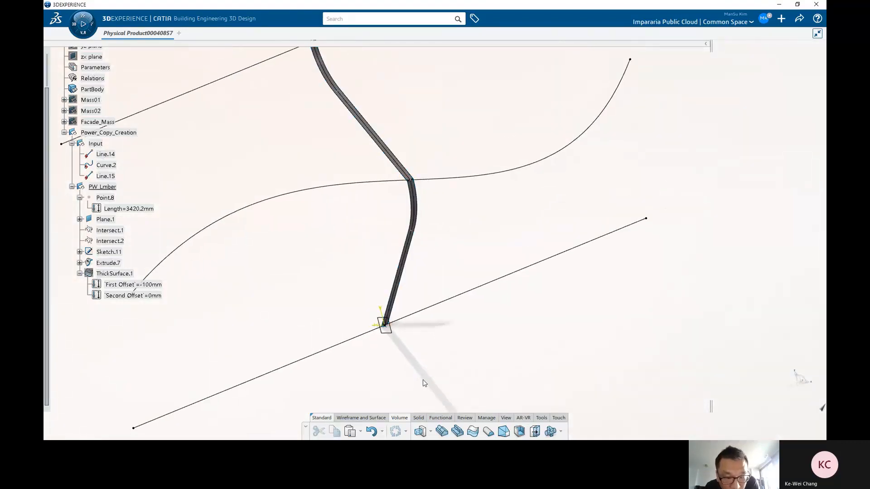
pyautogui.click(384, 419)
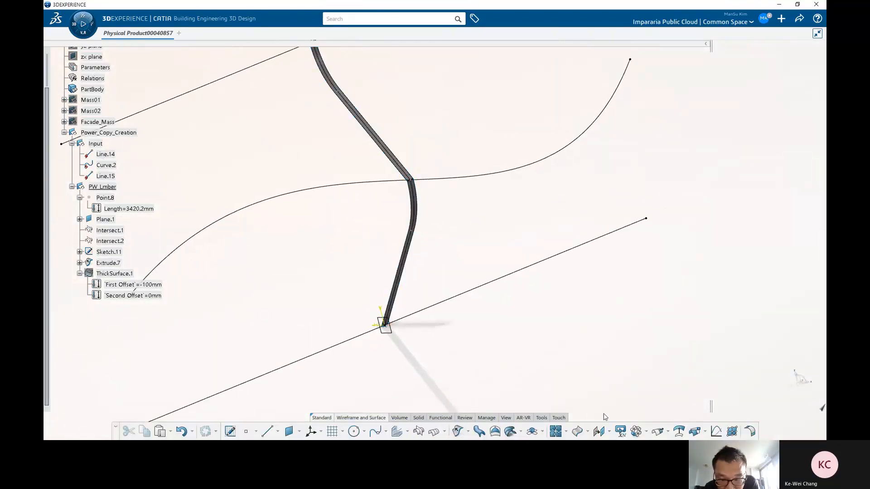
pyautogui.click(679, 433)
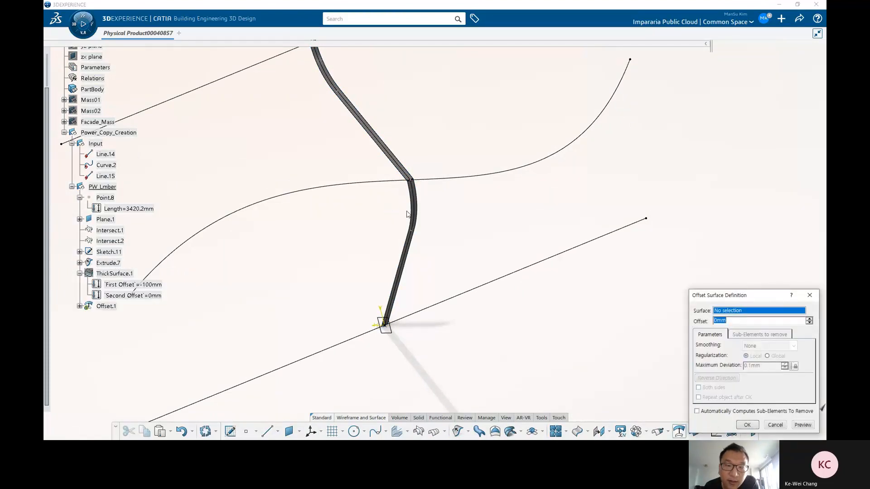
pyautogui.scroll(4, 432, 215)
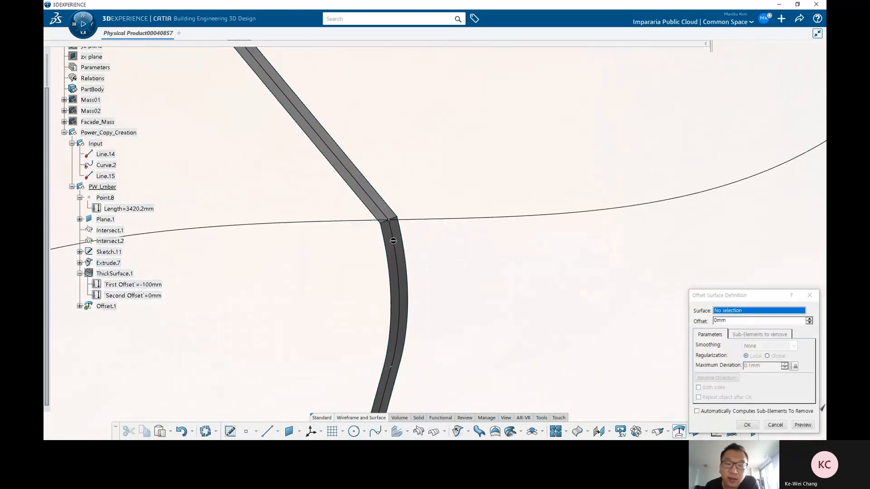
pyautogui.moveTo(710, 296); pyautogui.dragTo(555, 180)
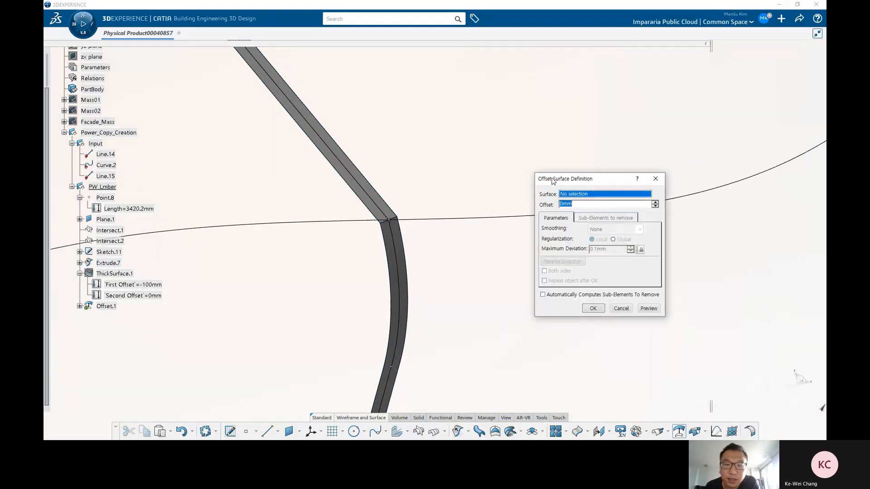
pyautogui.click(117, 264)
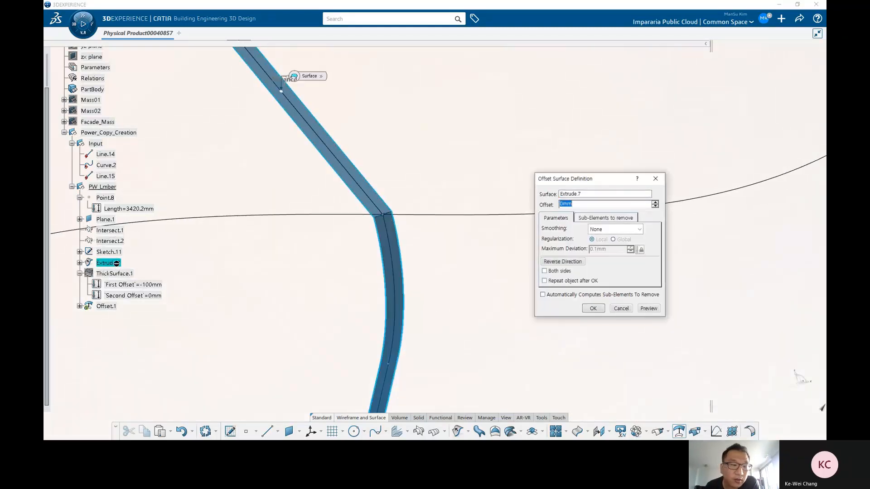
pyautogui.keyDown('ctrl'); pyautogui.moveTo(434, 226); pyautogui.dragTo(429, 289, button='middle'); pyautogui.keyUp('ctrl')
pyautogui.moveTo(581, 205); pyautogui.dragTo(489, 193)
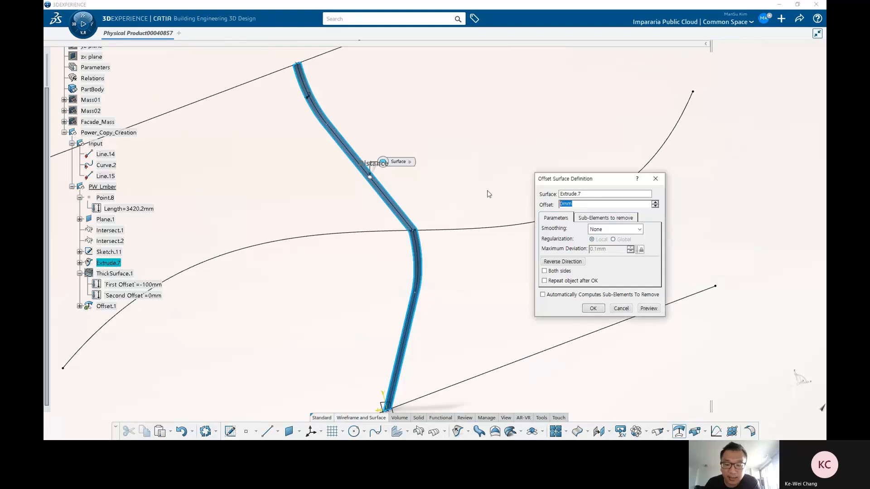
pyautogui.write('100')
pyautogui.moveTo(397, 186); pyautogui.dragTo(507, 173, button='middle')
pyautogui.click(649, 309)
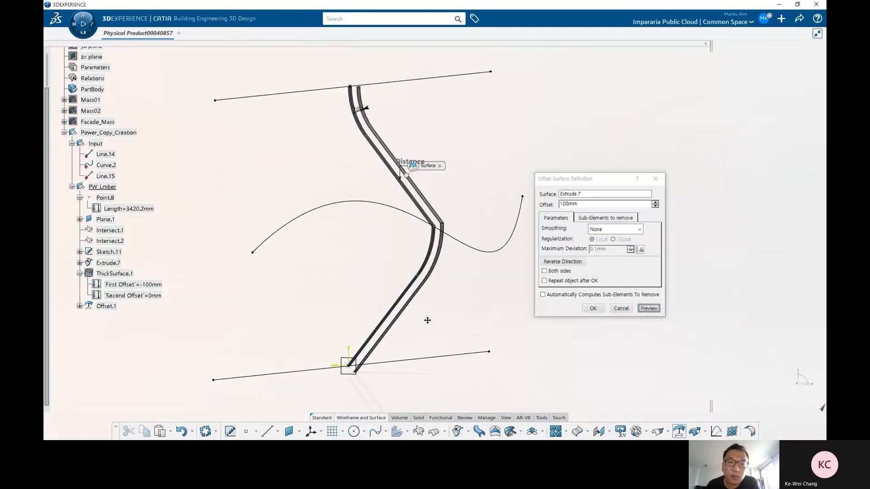
pyautogui.moveTo(428, 320)
pyautogui.keyDown('ctrl'); pyautogui.mouseDown(button='middle')
pyautogui.moveTo(423, 254)
pyautogui.moveTo(407, 276)
pyautogui.mouseUp(button='middle'); pyautogui.keyUp('ctrl')
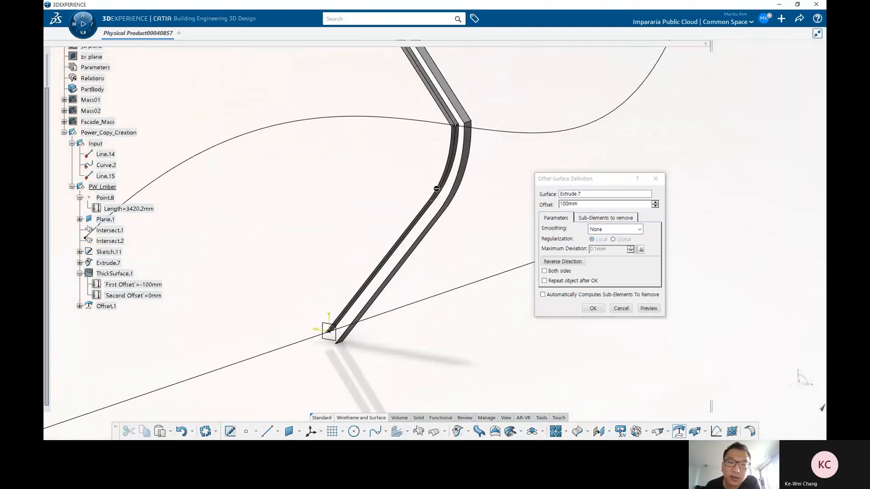
pyautogui.moveTo(430, 236); pyautogui.dragTo(484, 219, button='middle')
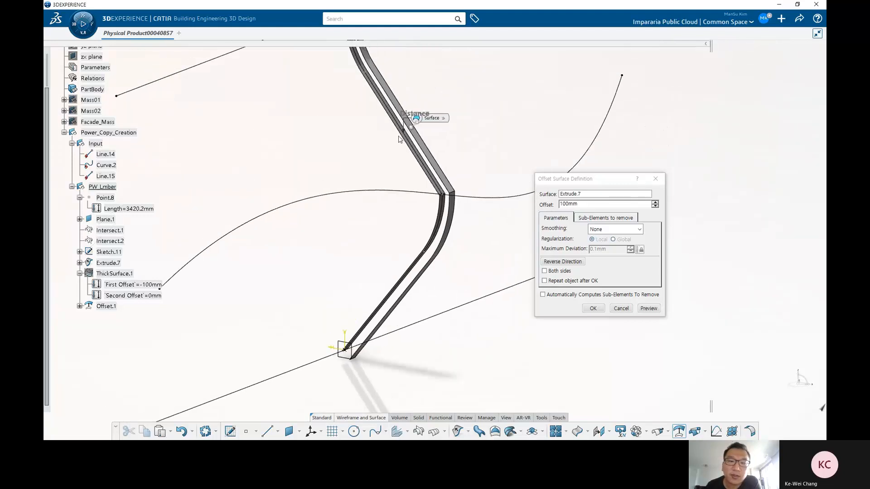
pyautogui.moveTo(377, 161); pyautogui.dragTo(379, 210, button='middle')
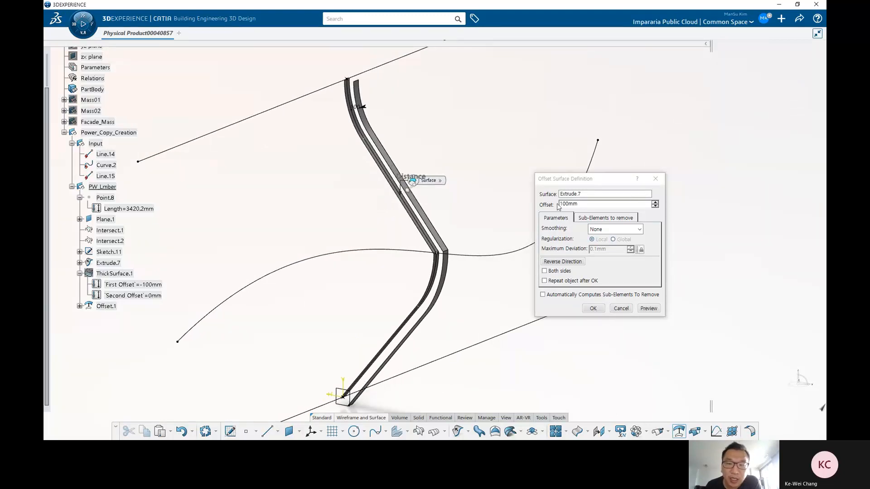
pyautogui.click(593, 308)
# Step: Invert the orientation of the extruded lumber surface Extrude.7 with Invert Orientation
pyautogui.moveTo(521, 290); pyautogui.dragTo(495, 272, button='middle')
pyautogui.click(106, 307)
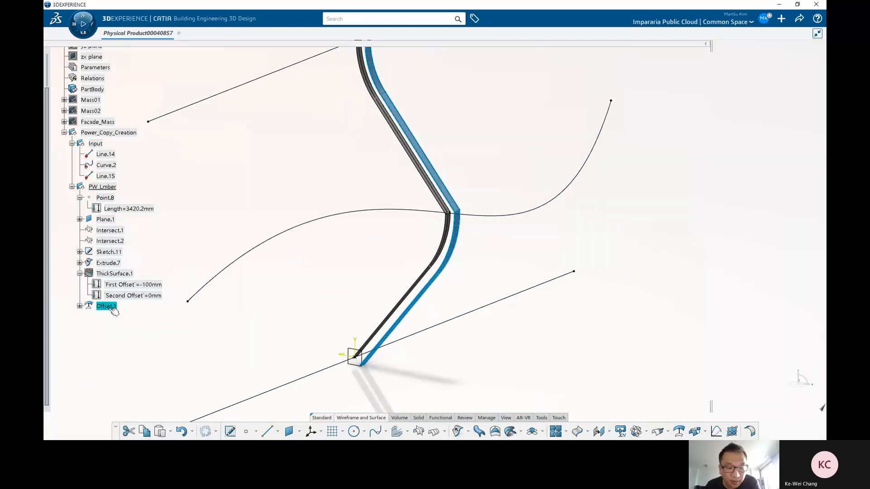
pyautogui.click(492, 343)
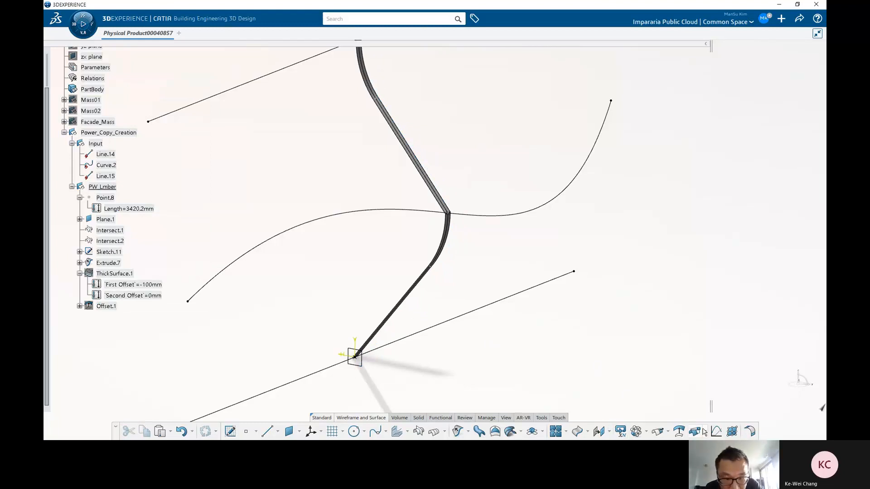
pyautogui.click(668, 432)
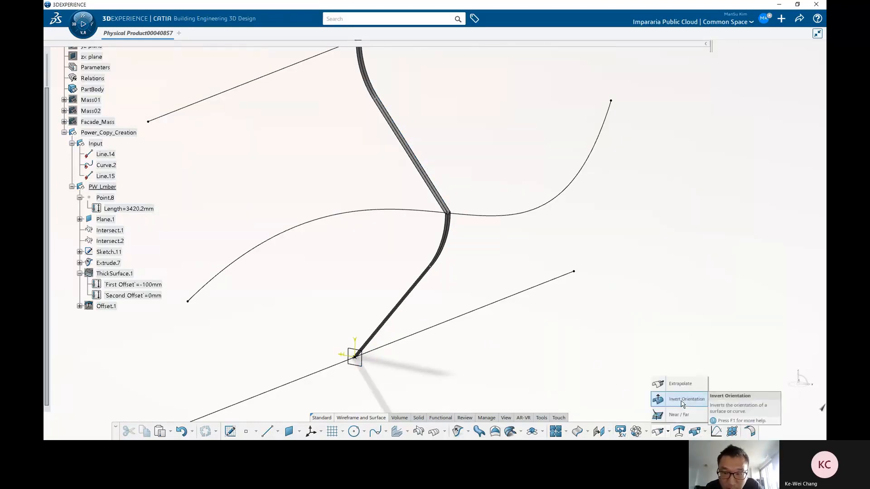
pyautogui.click(683, 403)
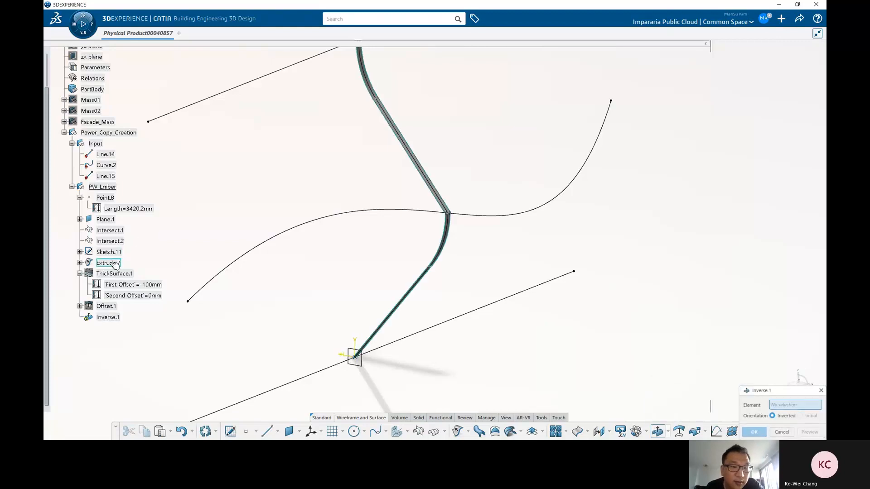
pyautogui.click(430, 185)
pyautogui.moveTo(778, 391); pyautogui.dragTo(592, 235)
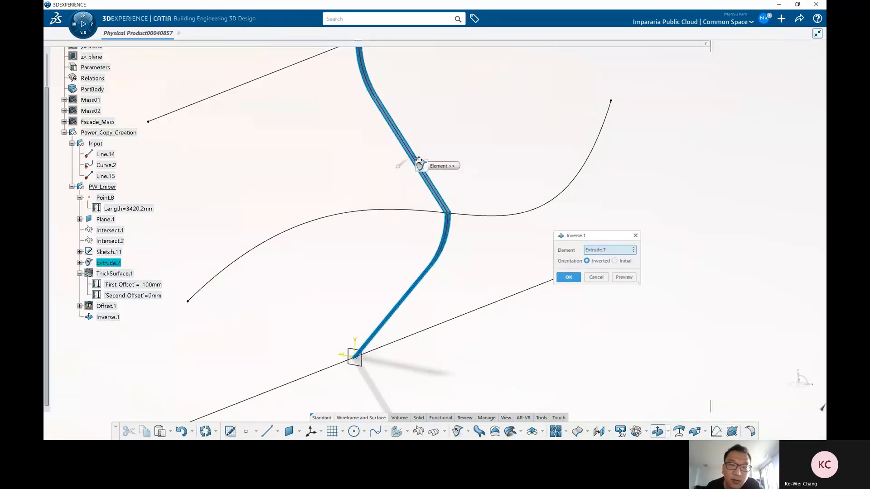
pyautogui.click(568, 277)
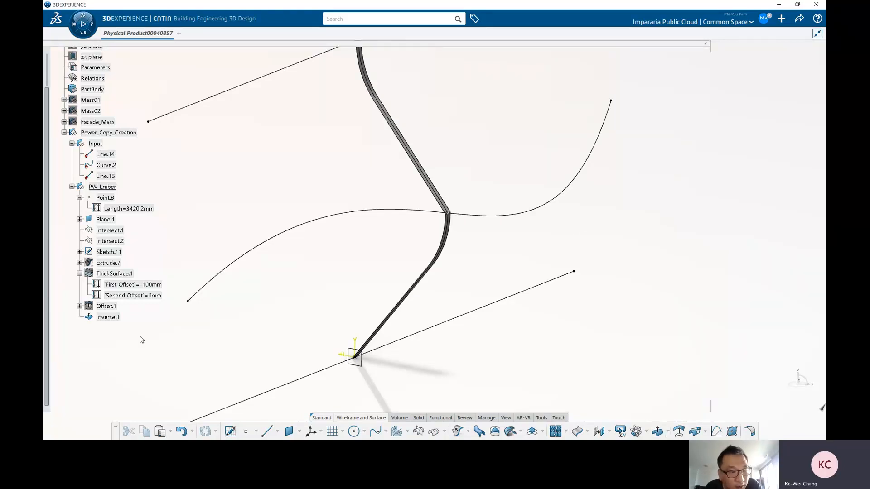
# Step: Create an offset surface of the inverted surface Inverse.1 at 100 mm
pyautogui.click(112, 318)
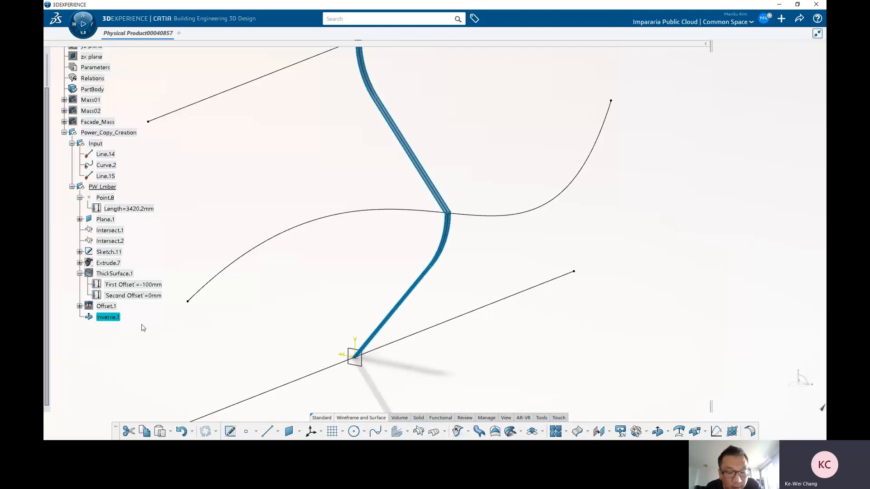
pyautogui.click(565, 348)
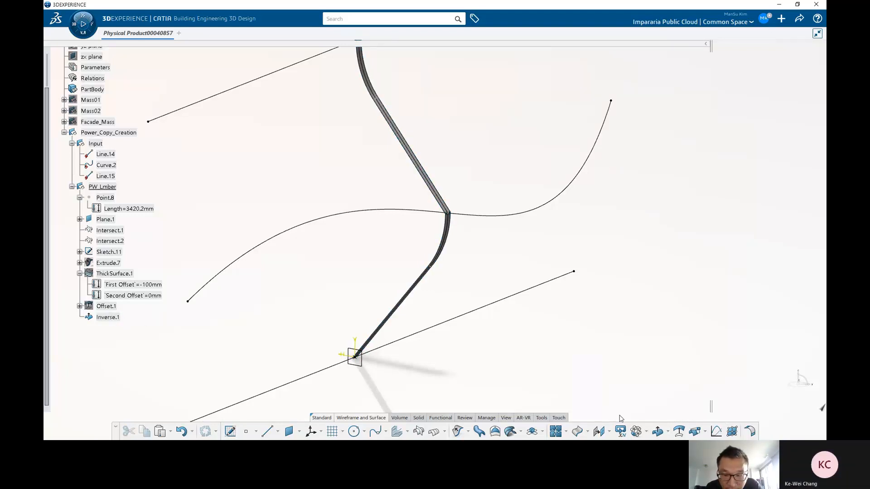
pyautogui.click(680, 431)
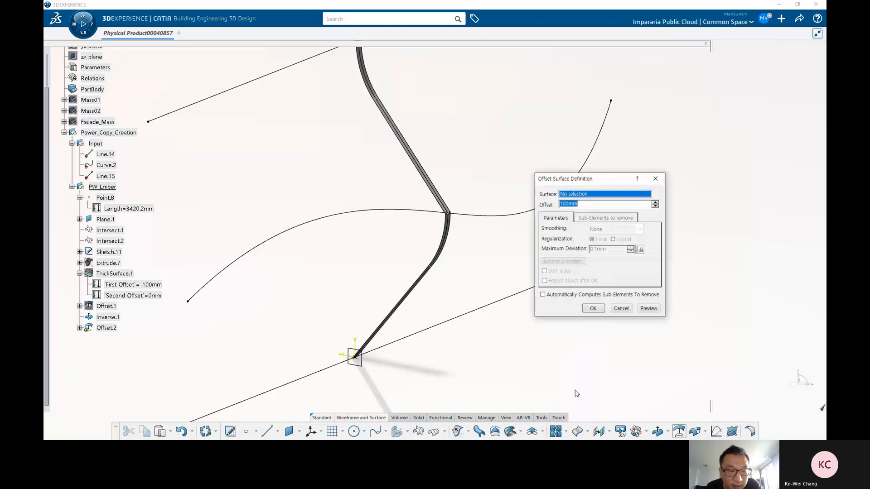
pyautogui.click(115, 319)
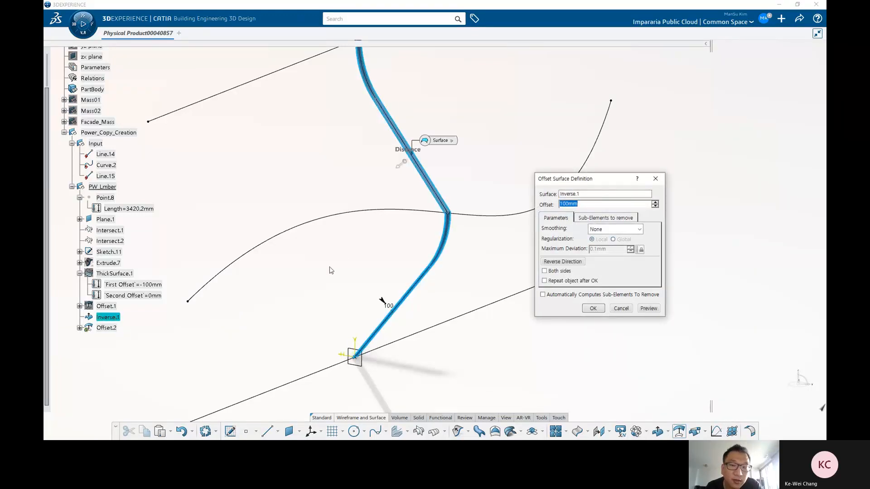
pyautogui.moveTo(331, 270); pyautogui.dragTo(411, 175, button='middle')
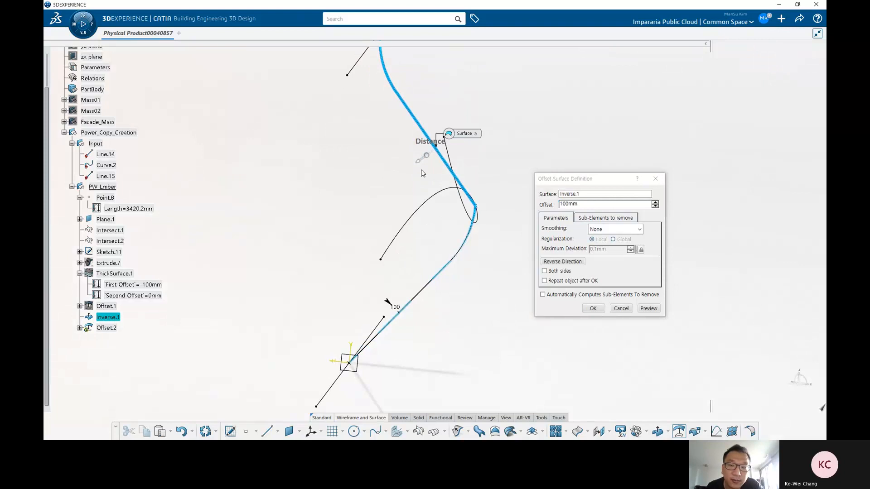
pyautogui.click(593, 309)
pyautogui.moveTo(537, 281); pyautogui.dragTo(489, 166, button='middle')
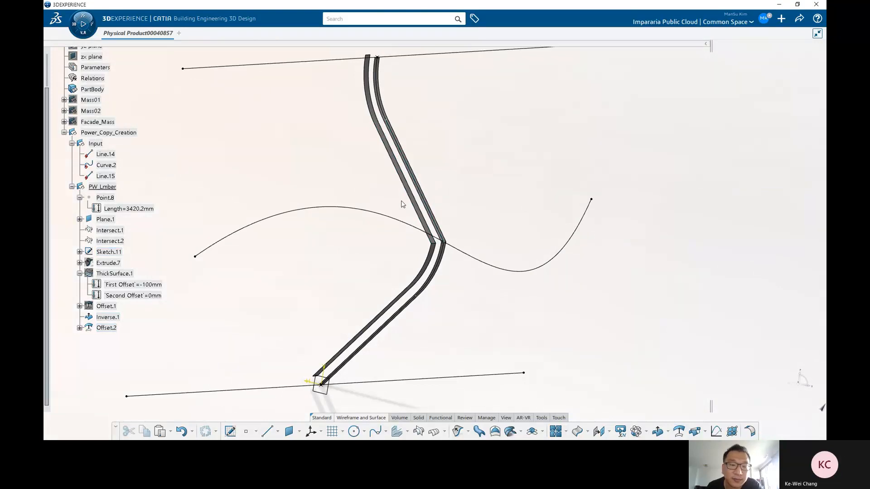
pyautogui.moveTo(402, 203); pyautogui.dragTo(521, 385, button='middle')
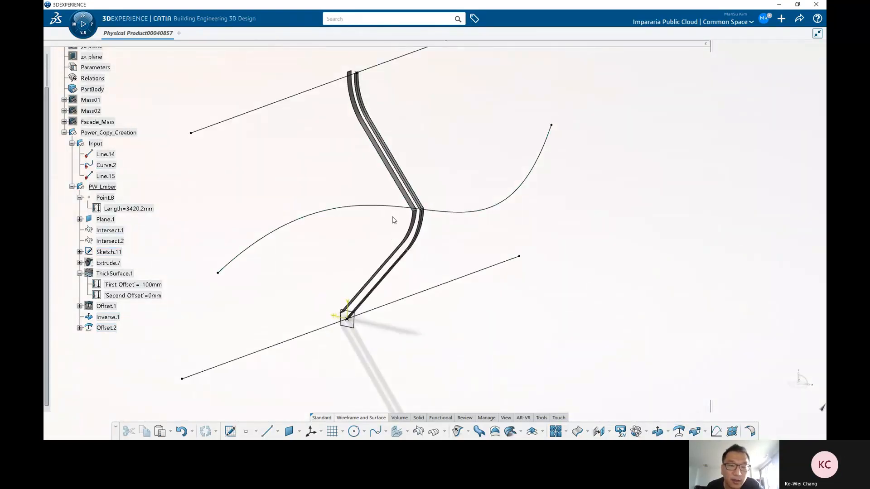
# Step: Reorder Offset.1 in the tree so it comes after Offset.2
pyautogui.moveTo(408, 243); pyautogui.dragTo(408, 256, button='middle')
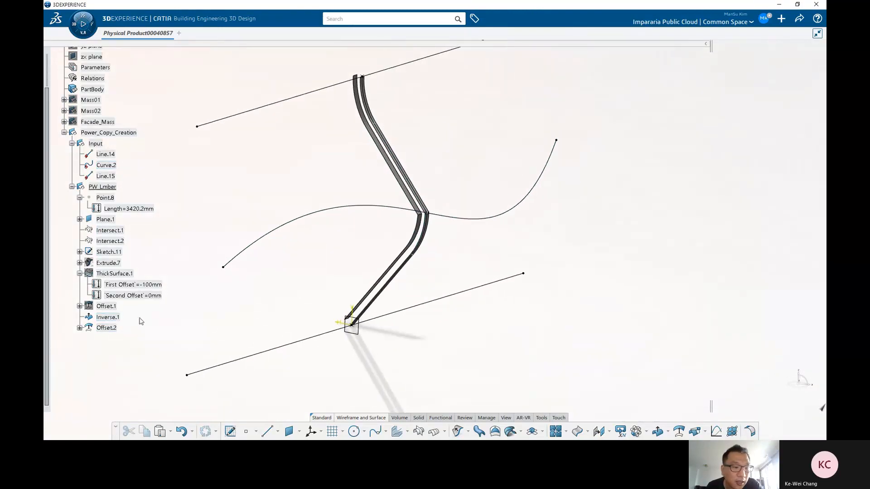
pyautogui.click(109, 318)
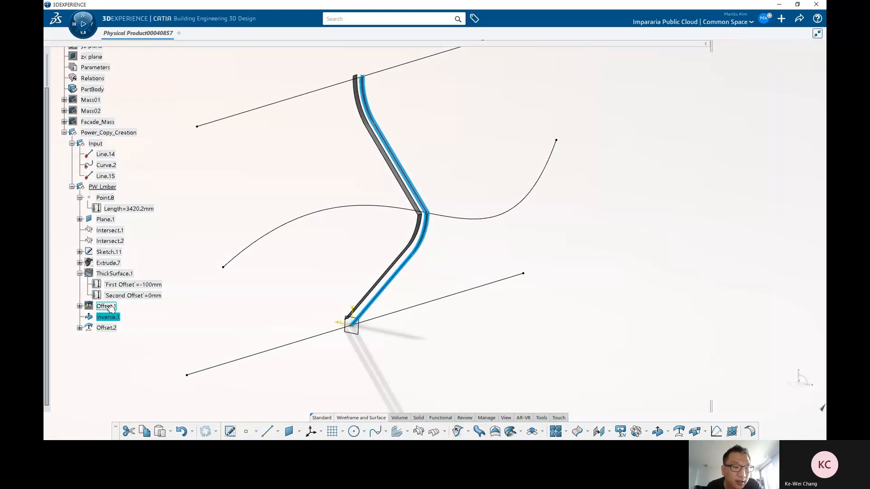
pyautogui.moveTo(110, 308); pyautogui.dragTo(108, 330)
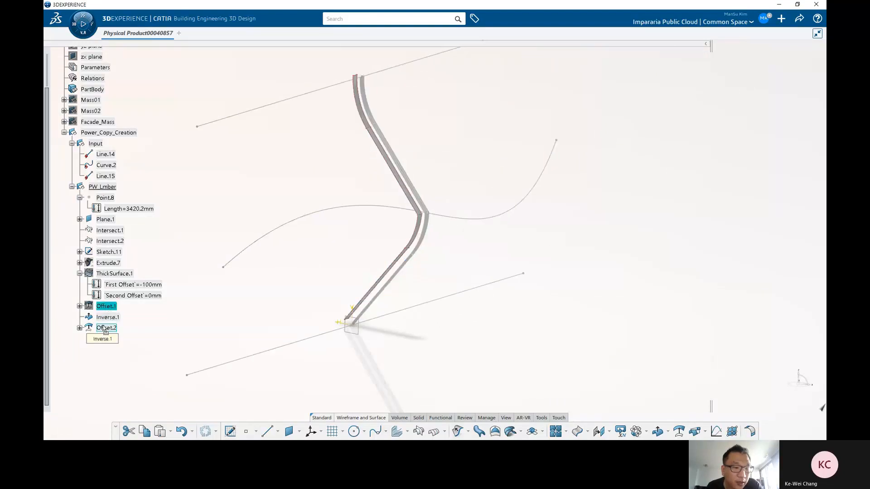
pyautogui.rightClick(107, 330)
pyautogui.press('h')
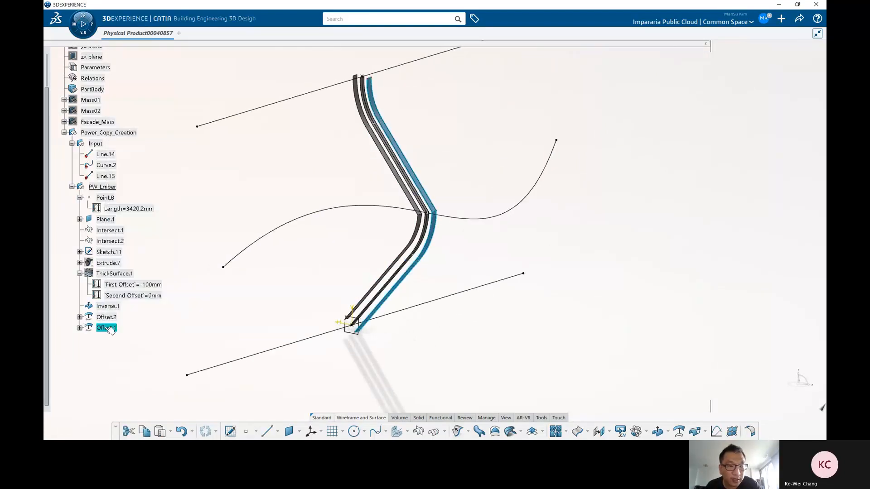
# Step: Redefine Offset.1 to use Inverse.1 as its reference surface
pyautogui.moveTo(411, 283); pyautogui.dragTo(410, 283, button='middle')
pyautogui.scroll(3, 410, 283)
pyautogui.click(109, 262)
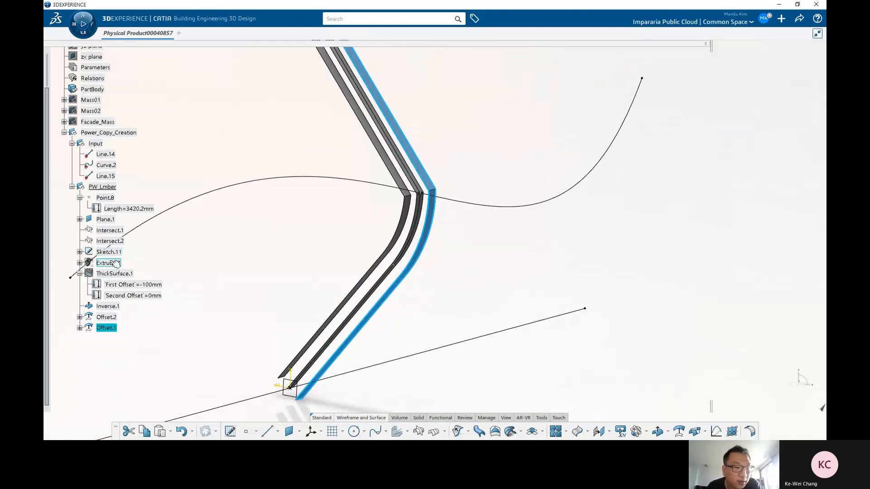
pyautogui.doubleClick(108, 327)
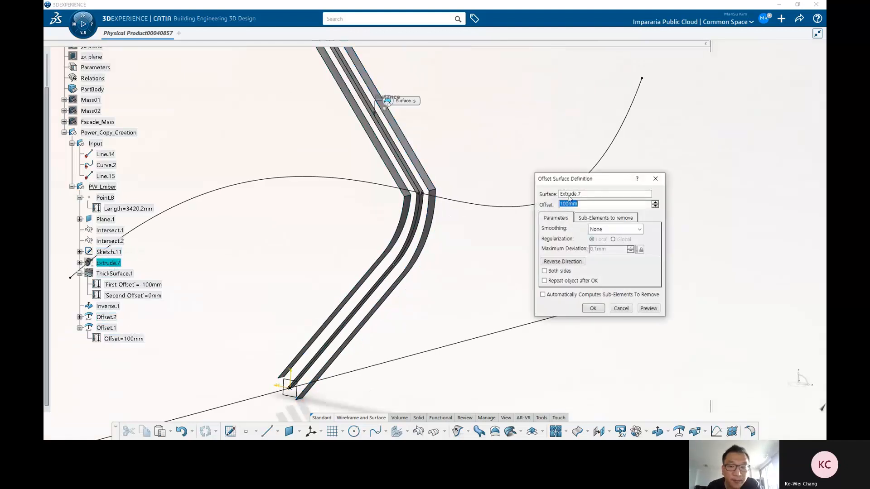
pyautogui.click(114, 307)
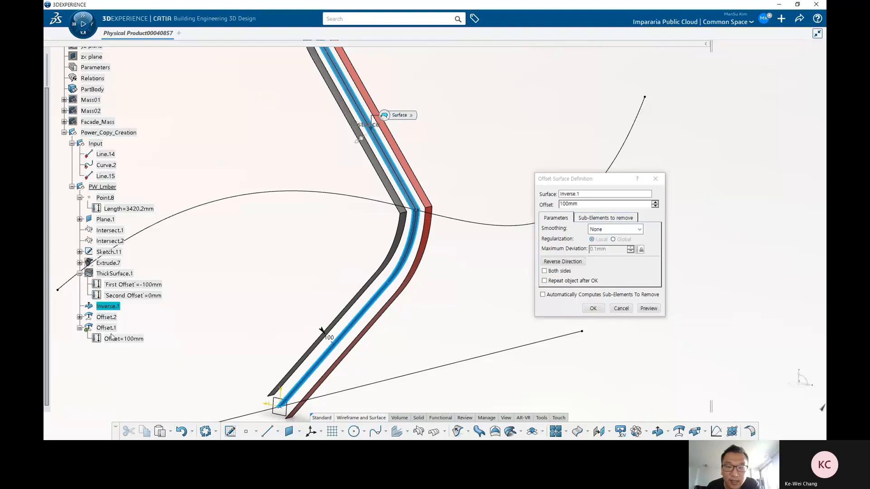
pyautogui.click(593, 309)
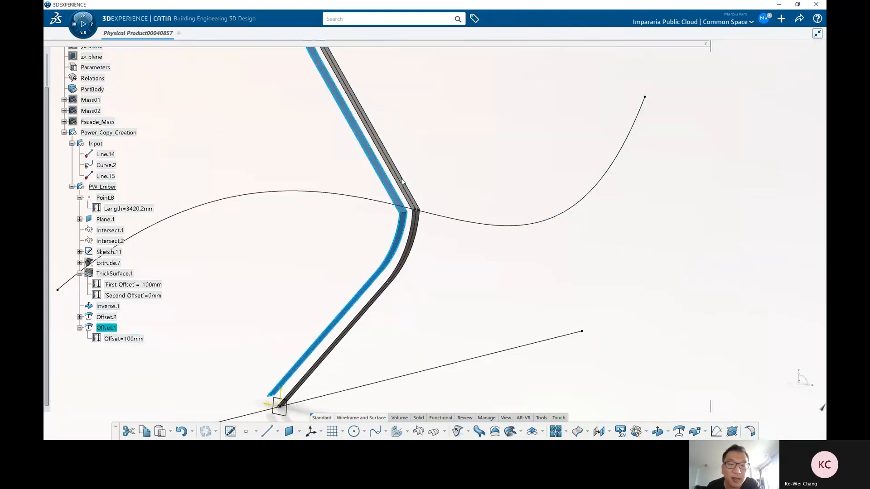
# Step: Open the ThickSurface.1 definition and inspect its offsets and thickness direction on the lumber before closing it
pyautogui.click(119, 308)
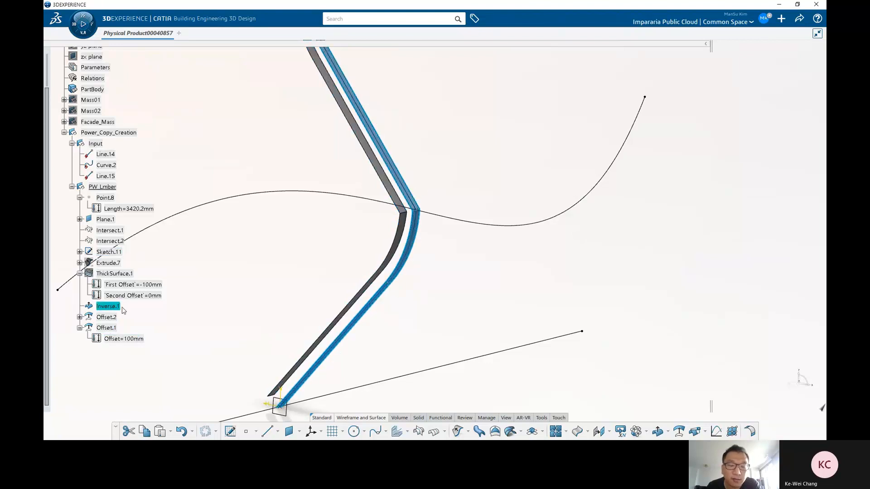
pyautogui.click(184, 321)
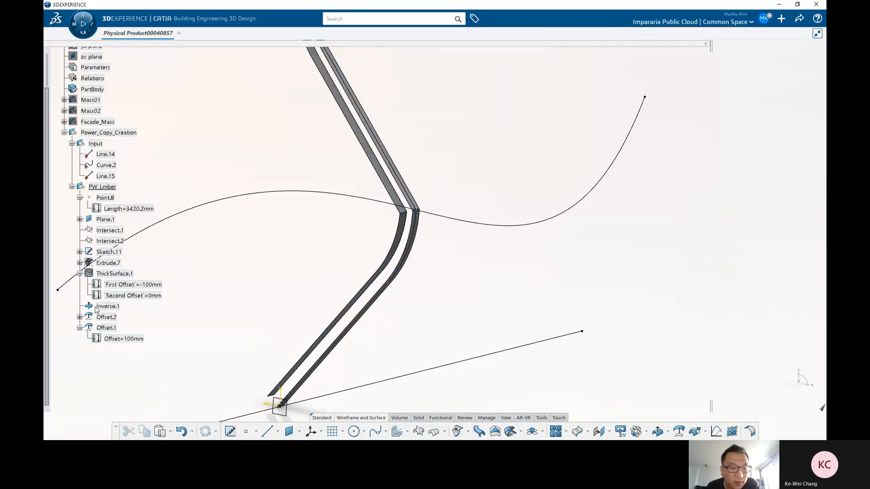
pyautogui.click(116, 263)
pyautogui.doubleClick(114, 274)
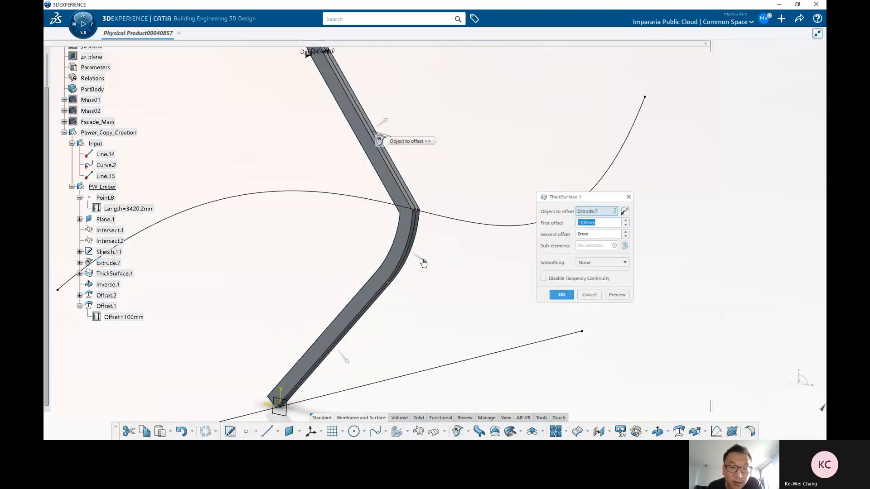
pyautogui.scroll(5, 423, 263)
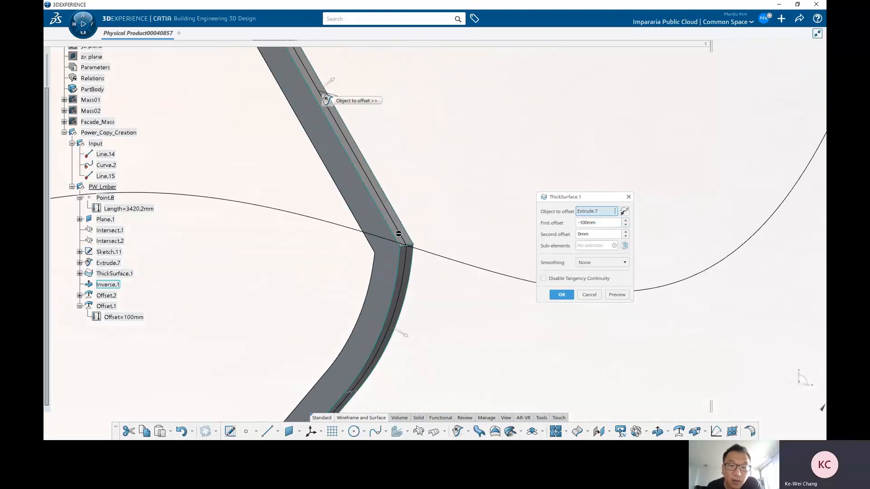
pyautogui.keyDown('ctrl'); pyautogui.moveTo(484, 266); pyautogui.dragTo(483, 245, button='middle'); pyautogui.keyUp('ctrl')
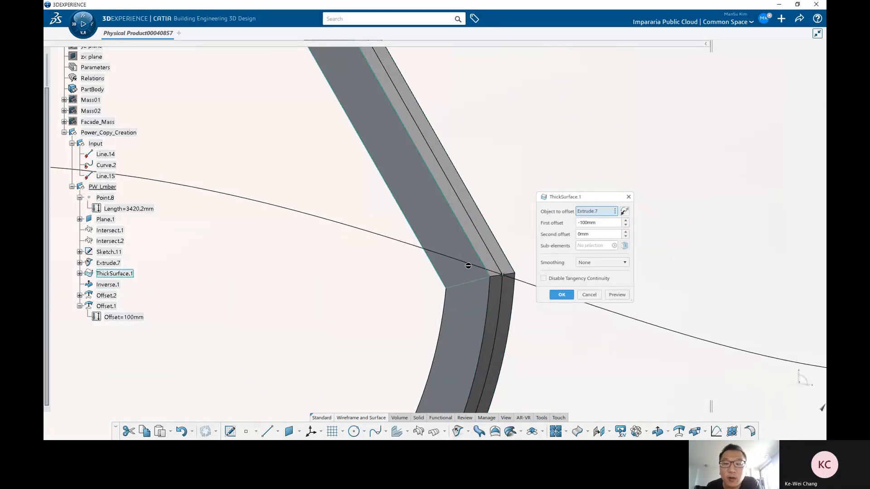
pyautogui.scroll(-6, 469, 283)
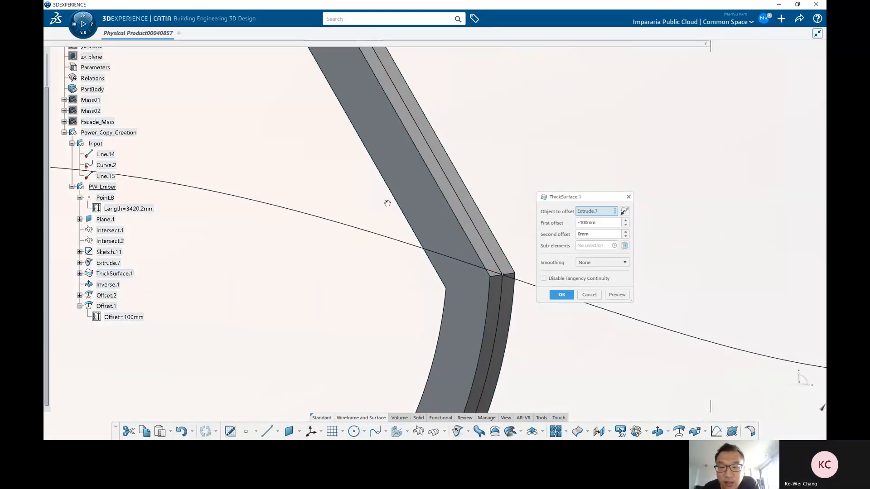
pyautogui.moveTo(344, 233); pyautogui.dragTo(430, 232, button='middle')
pyautogui.moveTo(581, 223); pyautogui.dragTo(577, 224)
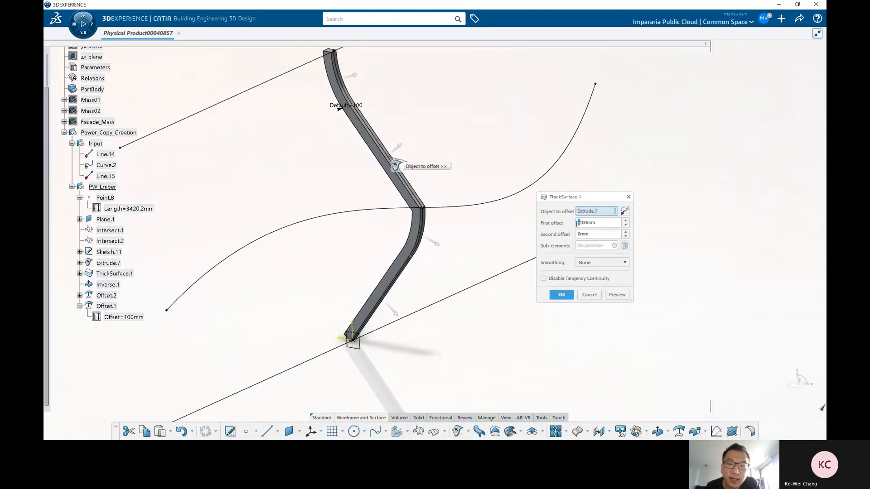
pyautogui.moveTo(326, 251); pyautogui.dragTo(391, 209, button='middle')
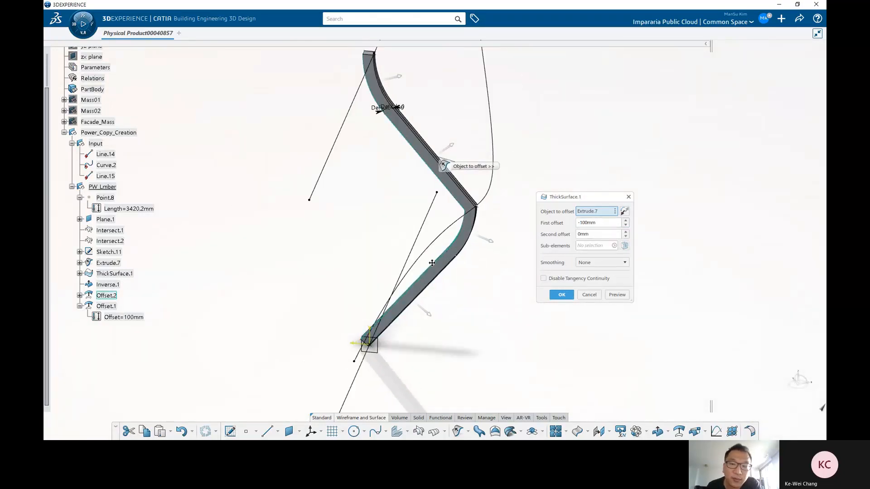
pyautogui.moveTo(433, 262); pyautogui.dragTo(451, 249, button='middle')
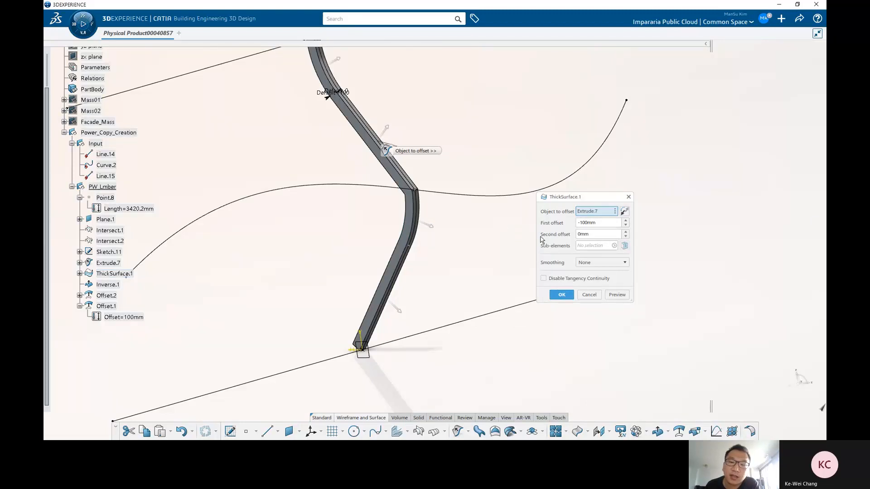
pyautogui.moveTo(427, 234)
pyautogui.mouseDown(button='middle')
pyautogui.moveTo(424, 243)
pyautogui.moveTo(435, 240)
pyautogui.mouseUp(button='middle')
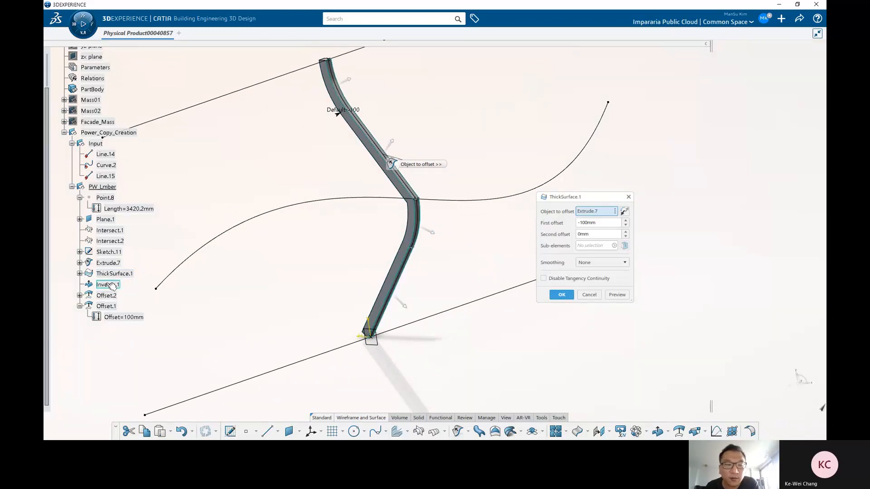
pyautogui.moveTo(464, 277); pyautogui.dragTo(418, 312, button='middle')
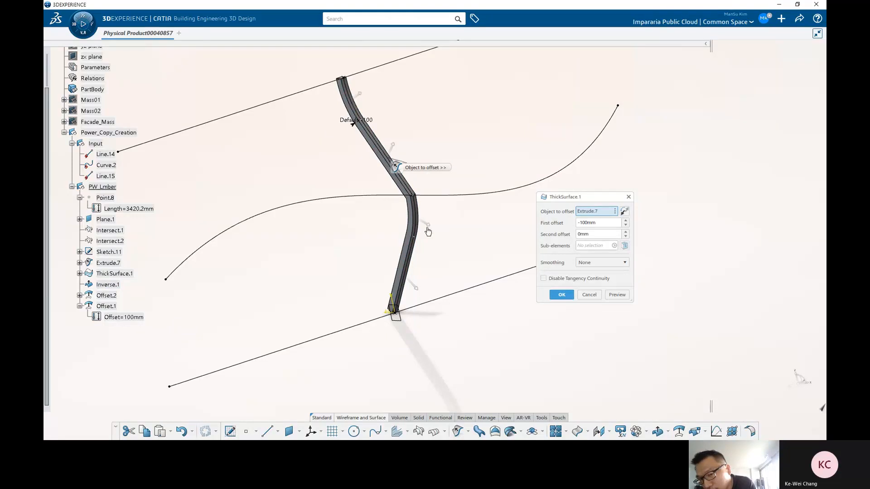
pyautogui.click(561, 296)
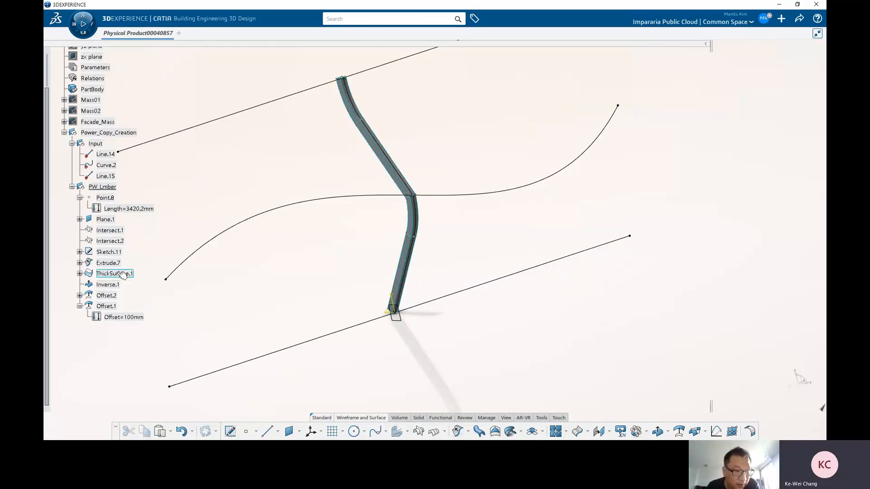
# Step: Save the product
pyautogui.click(122, 273)
pyautogui.click(251, 276)
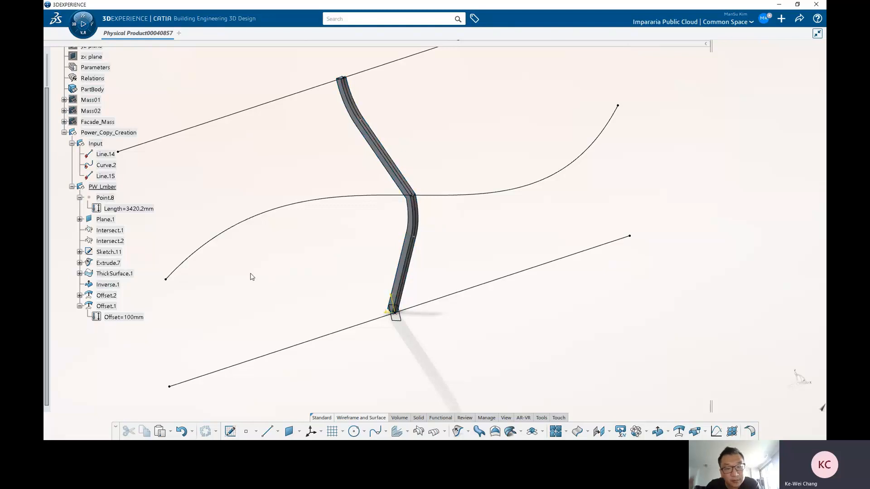
pyautogui.hotkey('ctrl', 's')
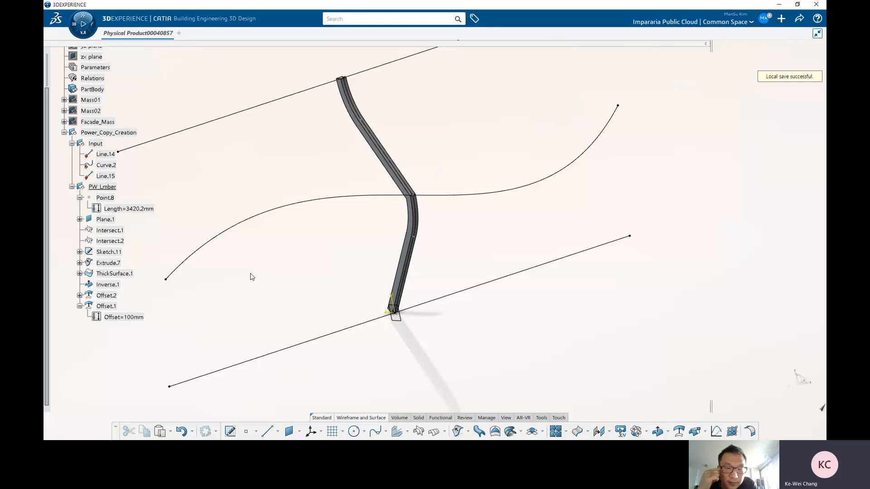
# Step: Create a blend surface between Line.14 and Curve.2
pyautogui.moveTo(471, 259)
pyautogui.mouseDown(button='middle')
pyautogui.moveTo(468, 283)
pyautogui.moveTo(456, 265)
pyautogui.mouseUp(button='middle')
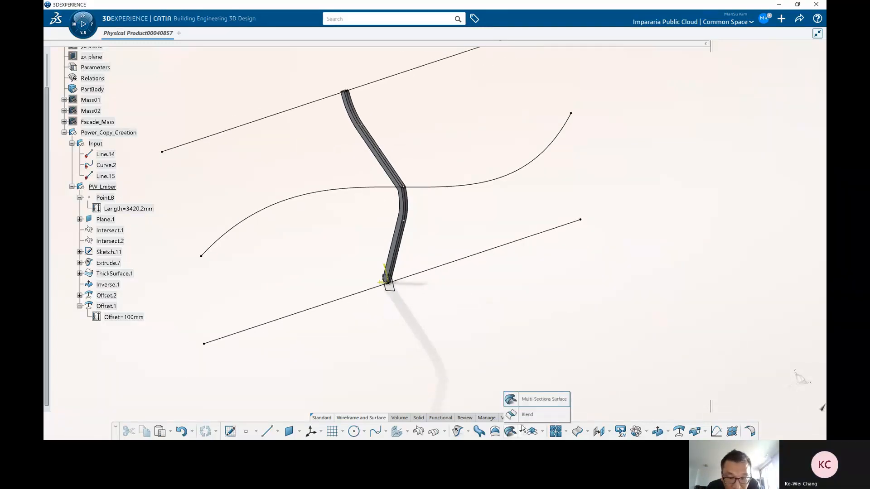
pyautogui.click(516, 431)
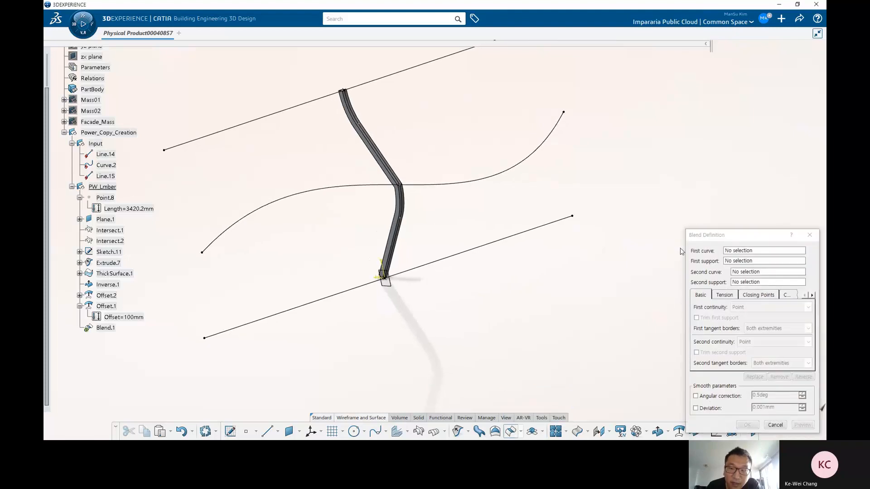
pyautogui.moveTo(702, 236); pyautogui.dragTo(622, 140)
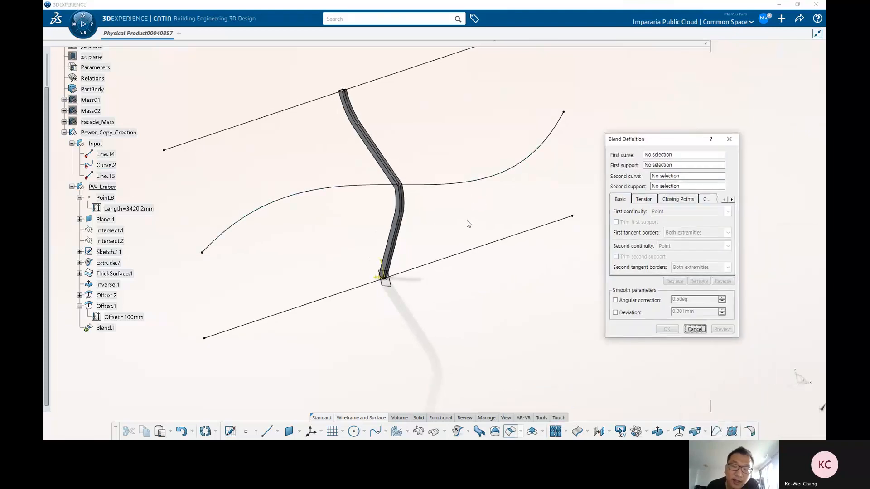
pyautogui.click(471, 243)
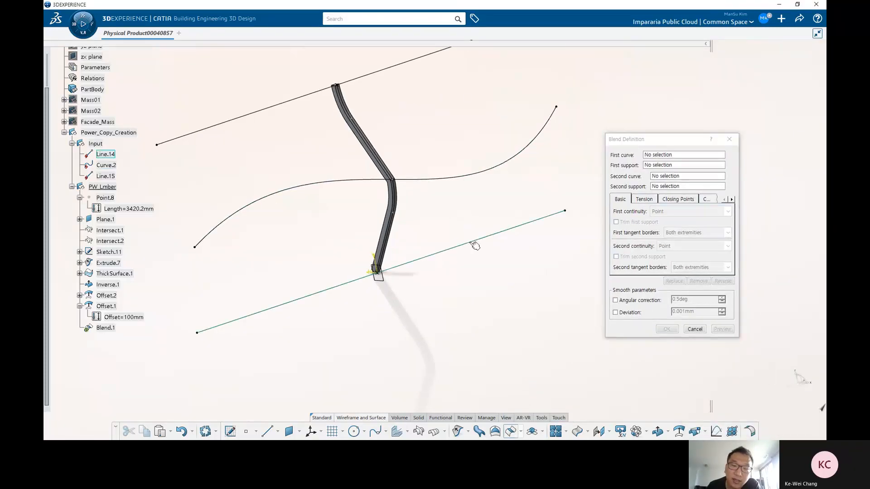
pyautogui.click(467, 181)
pyautogui.click(667, 329)
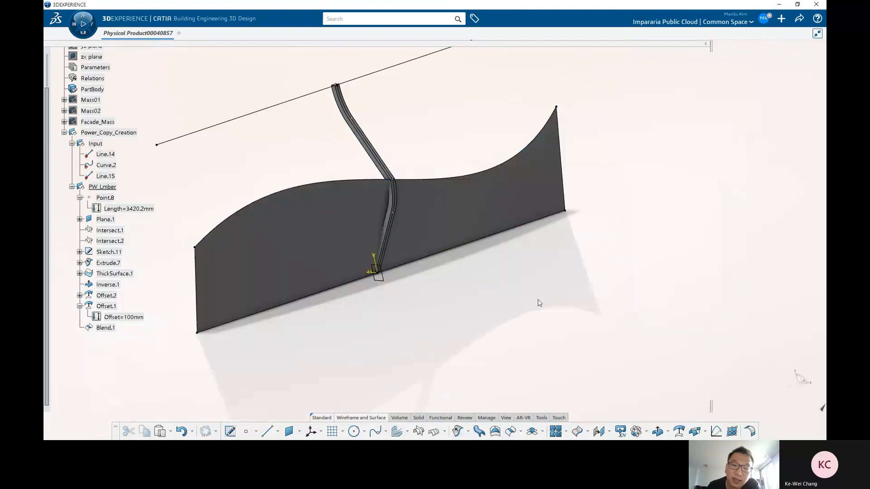
# Step: Offset the blend surface by 100 mm
pyautogui.moveTo(539, 303); pyautogui.dragTo(510, 323, button='middle')
pyautogui.click(678, 431)
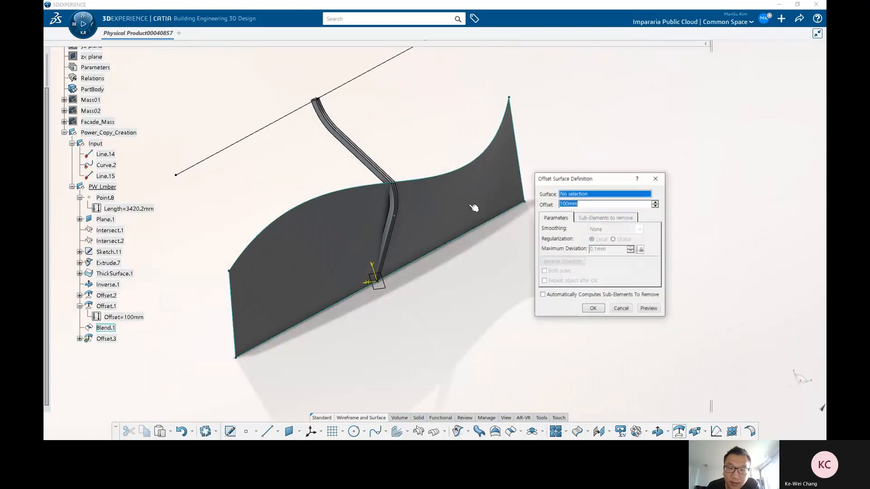
pyautogui.click(472, 202)
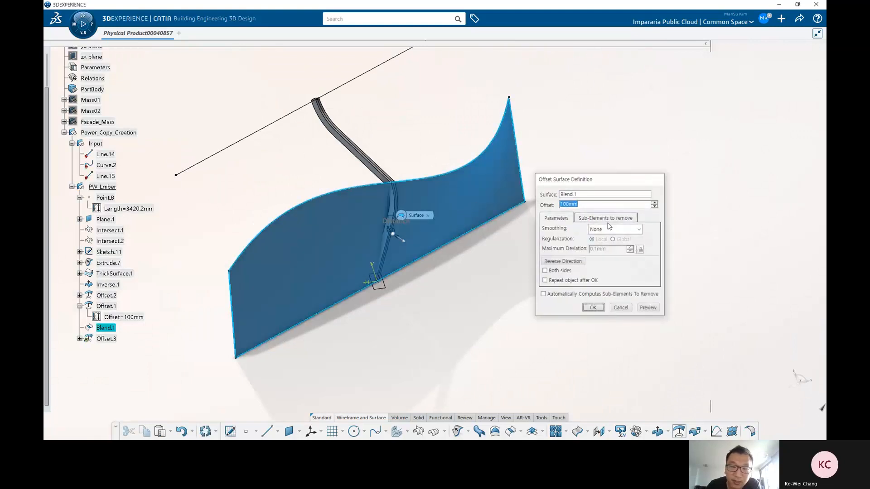
pyautogui.press('Return')
pyautogui.moveTo(528, 259); pyautogui.dragTo(525, 244, button='middle')
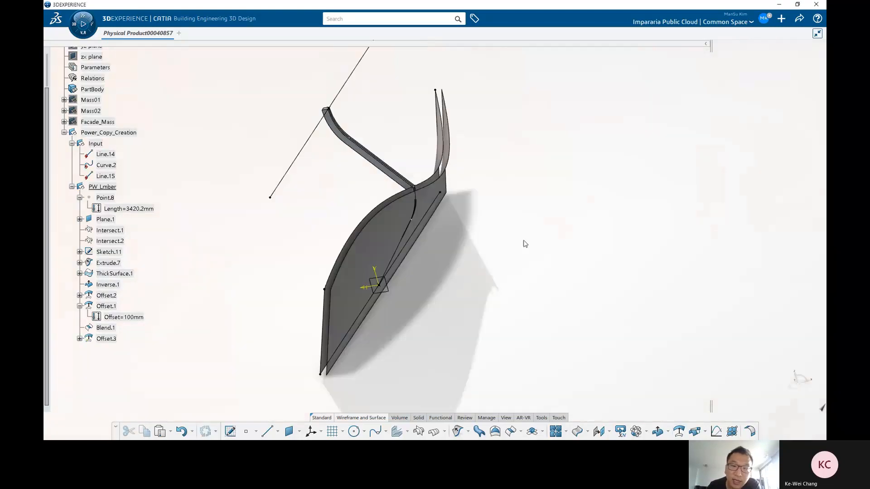
# Step: Delete the offset surface and the blend surface
pyautogui.click(423, 193)
pyautogui.press('Delete')
pyautogui.press('Return')
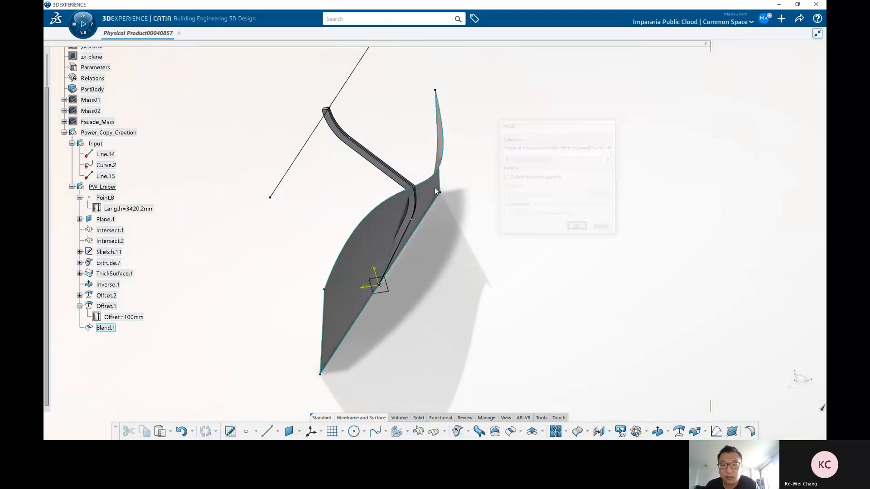
pyautogui.click(432, 185)
pyautogui.press('Delete')
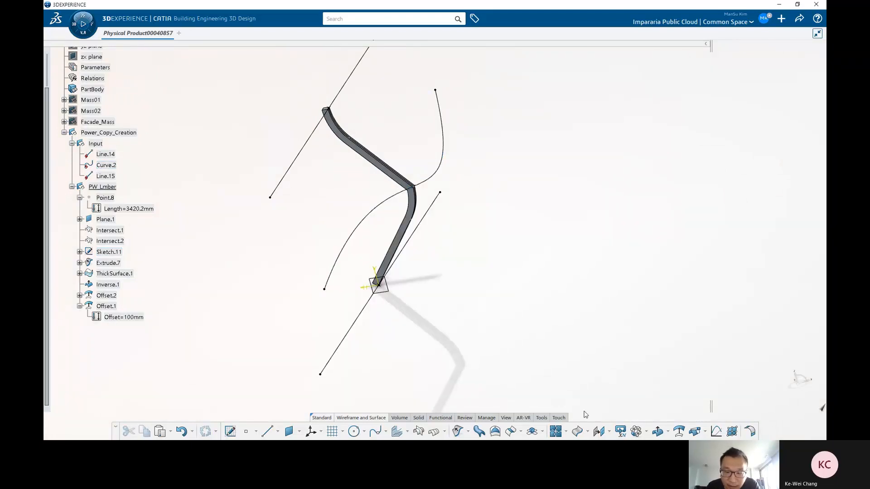
# Step: Create a blend surface from Curve.2 to Line.14
pyautogui.moveTo(473, 258); pyautogui.dragTo(430, 194, button='middle')
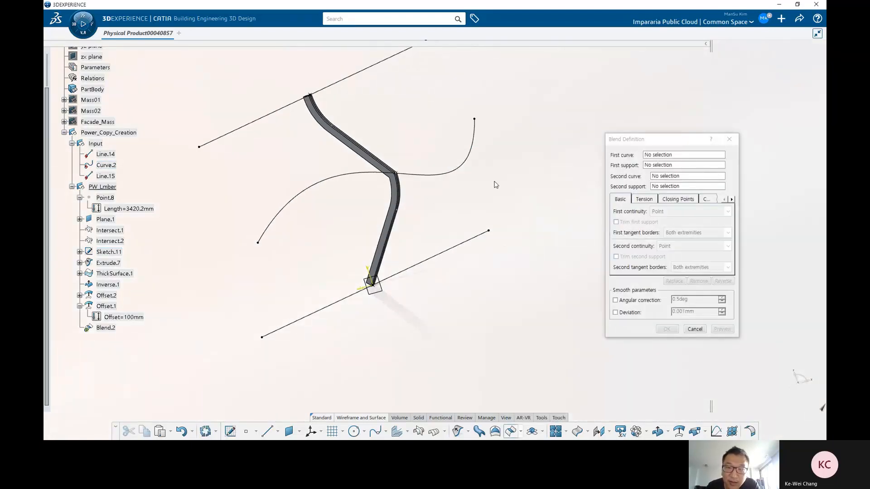
pyautogui.click(457, 175)
pyautogui.click(450, 248)
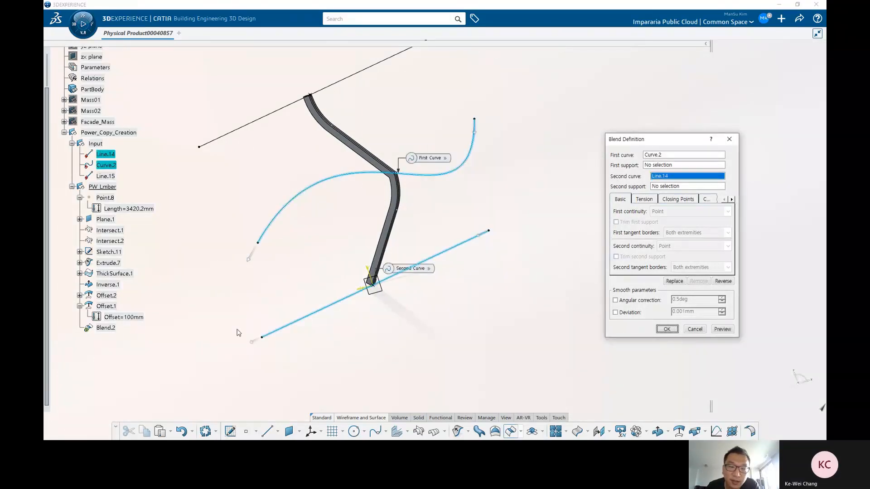
pyautogui.click(666, 329)
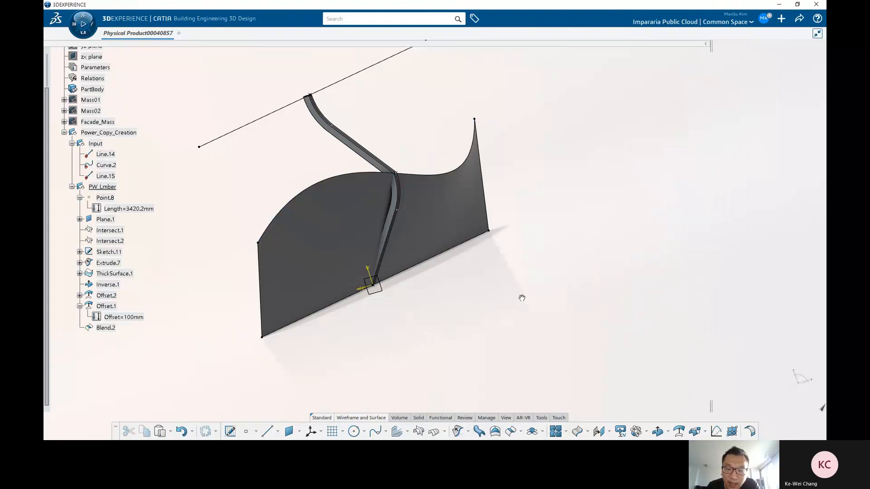
# Step: Open an offset on the new blend to check its direction, cancel it, and delete the blend
pyautogui.moveTo(522, 298); pyautogui.dragTo(523, 310, button='middle')
pyautogui.click(678, 432)
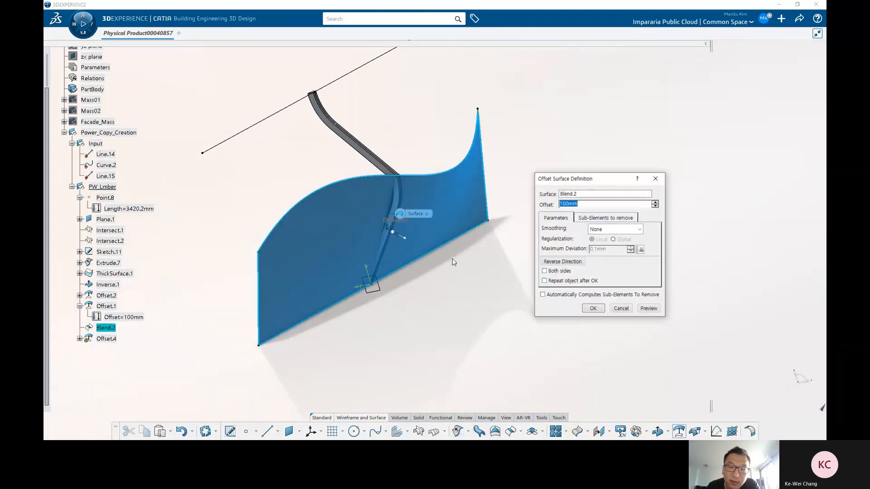
pyautogui.moveTo(446, 258); pyautogui.dragTo(423, 249, button='middle')
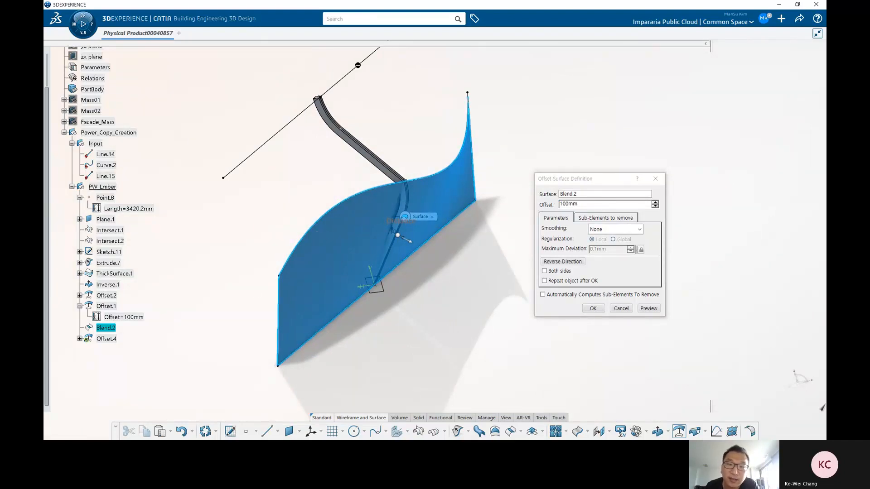
pyautogui.moveTo(293, 241); pyautogui.dragTo(296, 186, button='middle')
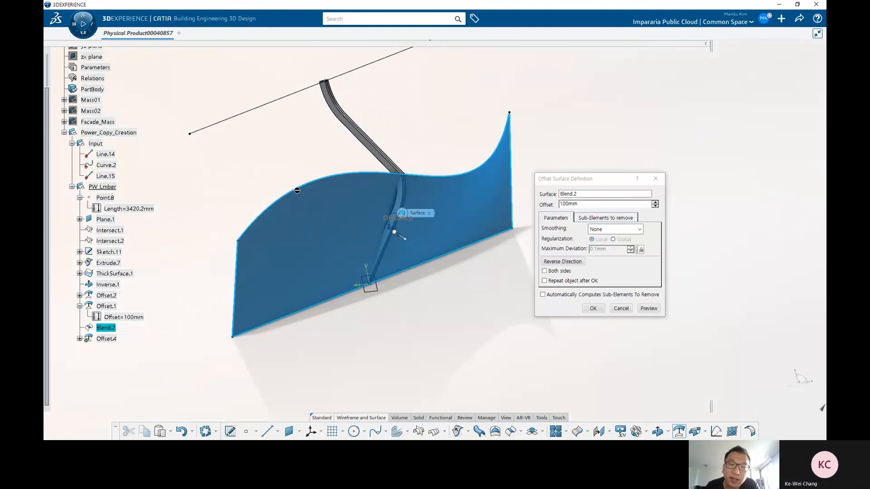
pyautogui.click(621, 308)
pyautogui.press('Delete')
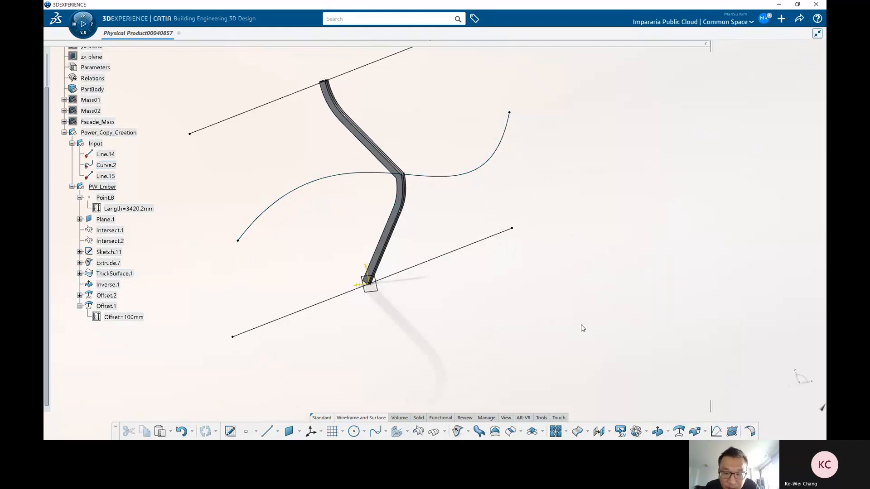
# Step: Create an inverted copy of Curve.2 and toggle the inverse's visibility off and back on
pyautogui.click(658, 428)
pyautogui.click(354, 174)
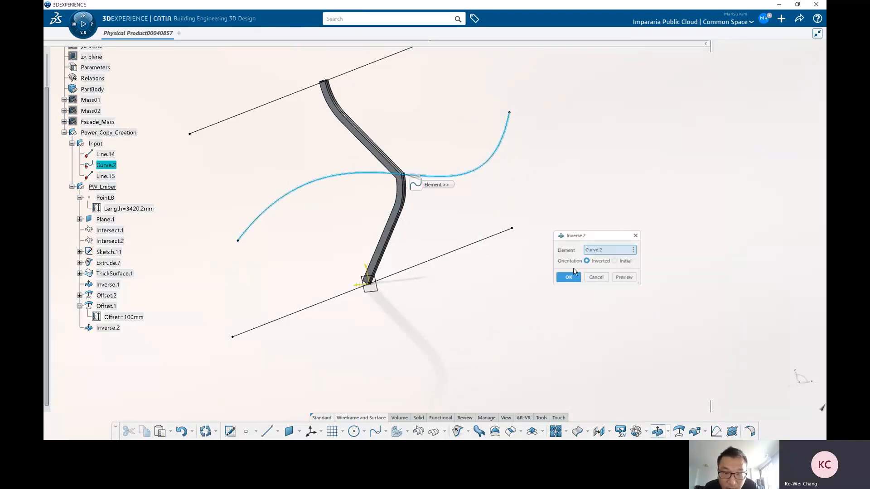
pyautogui.click(569, 274)
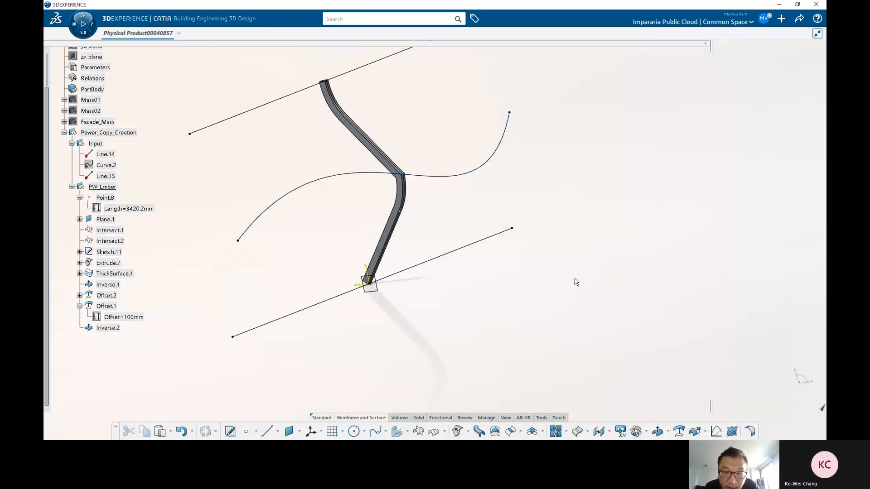
pyautogui.rightClick(118, 330)
pyautogui.press('h')
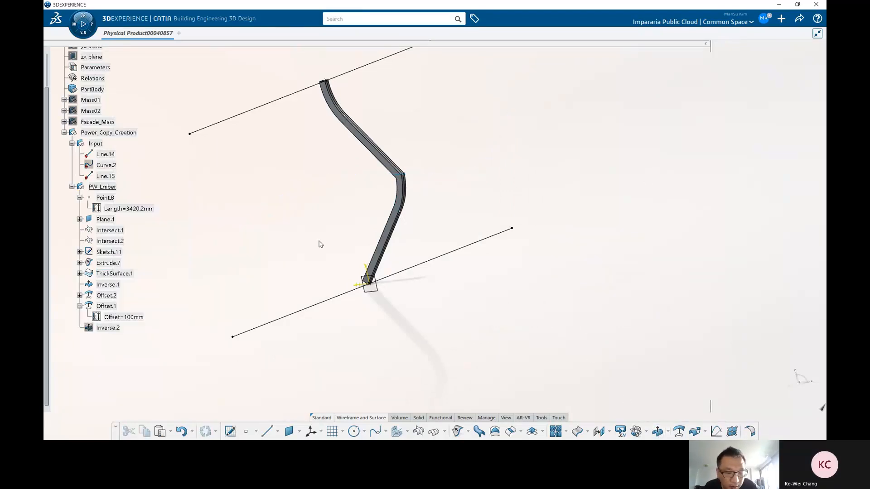
pyautogui.rightClick(110, 327)
pyautogui.press('h')
pyautogui.click(527, 319)
pyautogui.click(678, 432)
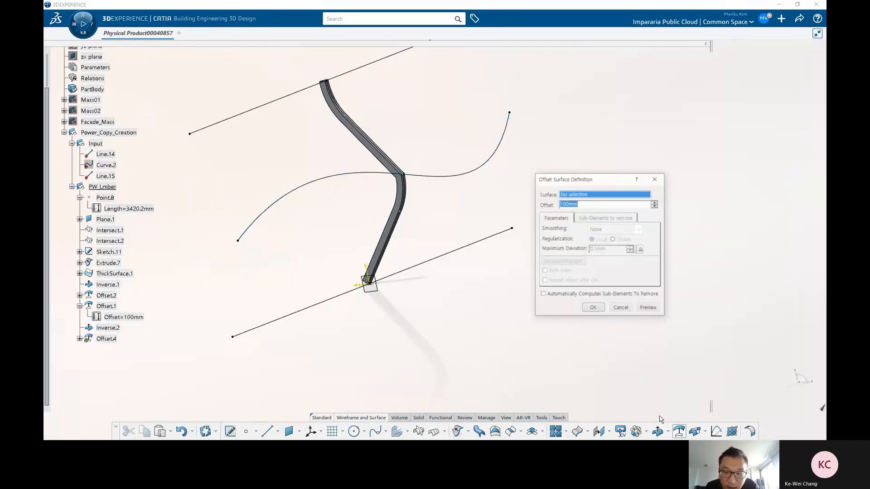
pyautogui.click(621, 309)
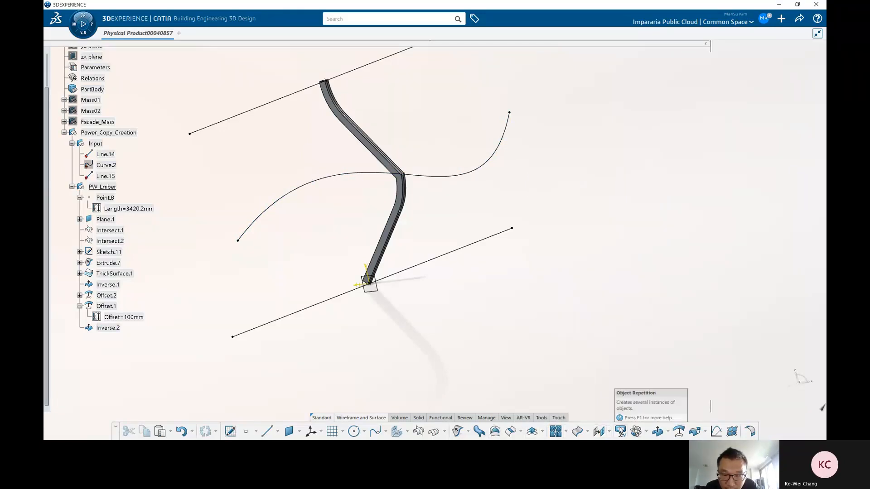
# Step: Create a blend surface between the inverted curve and Line.14
pyautogui.click(511, 432)
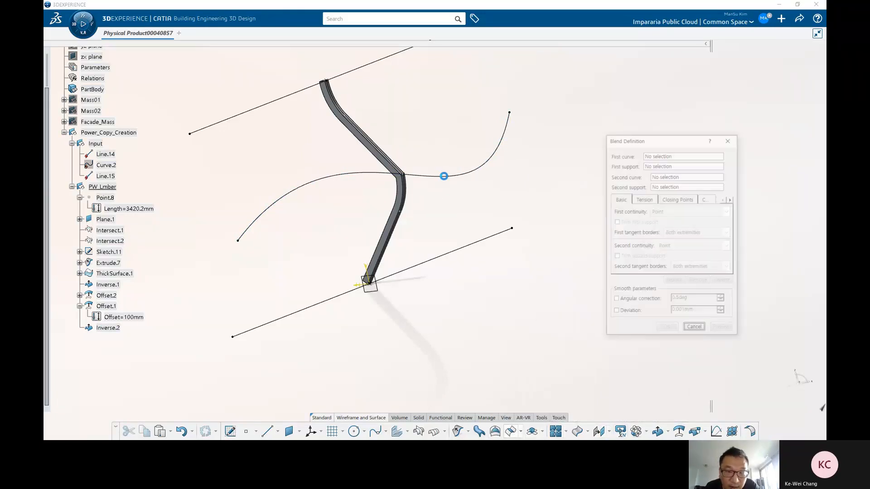
pyautogui.click(444, 176)
pyautogui.click(452, 252)
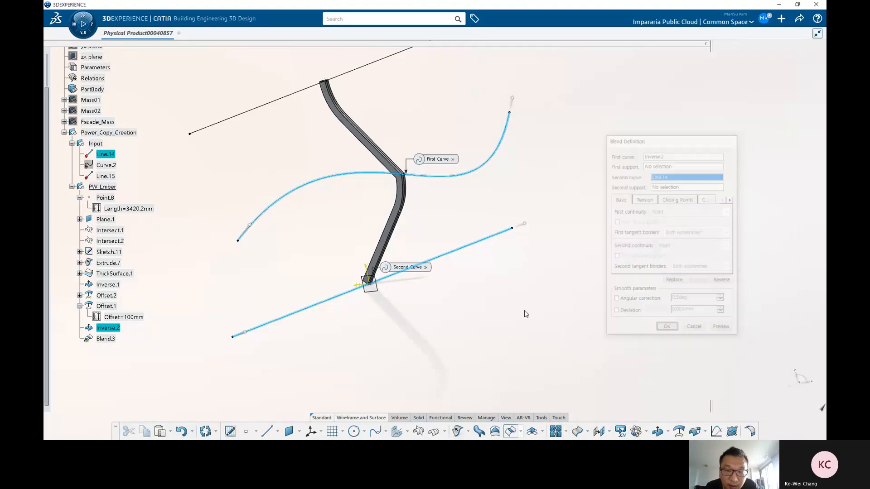
pyautogui.press('Return')
# Step: Open an offset on this blend to inspect its direction, cancel it, and delete the blend
pyautogui.click(679, 432)
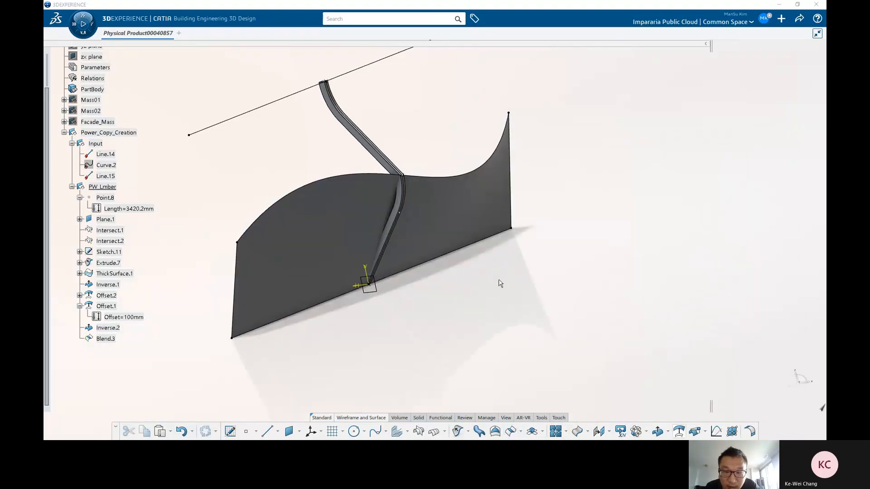
pyautogui.click(450, 237)
pyautogui.moveTo(451, 254); pyautogui.dragTo(397, 229, button='middle')
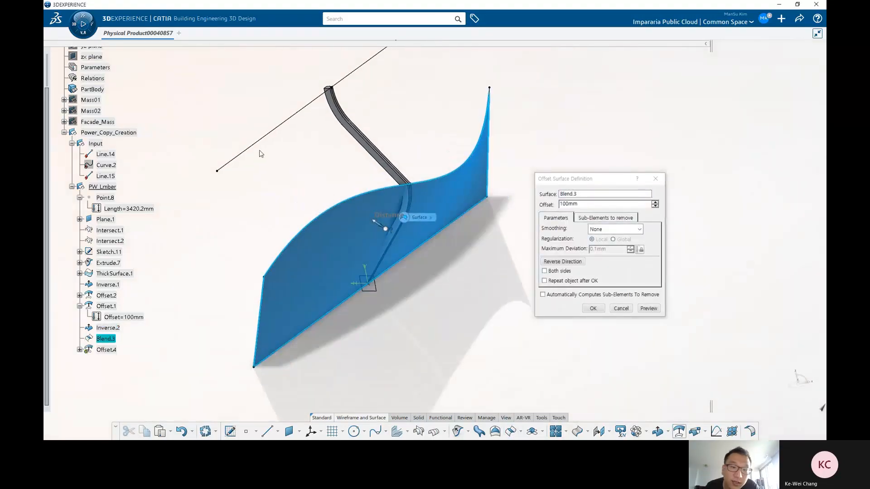
pyautogui.moveTo(453, 294); pyautogui.dragTo(543, 304, button='middle')
pyautogui.click(621, 309)
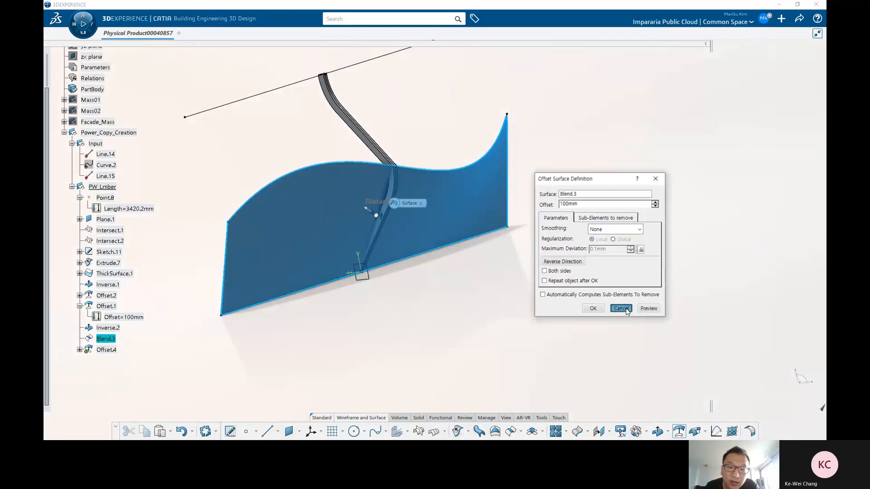
pyautogui.click(449, 214)
pyautogui.press('Delete')
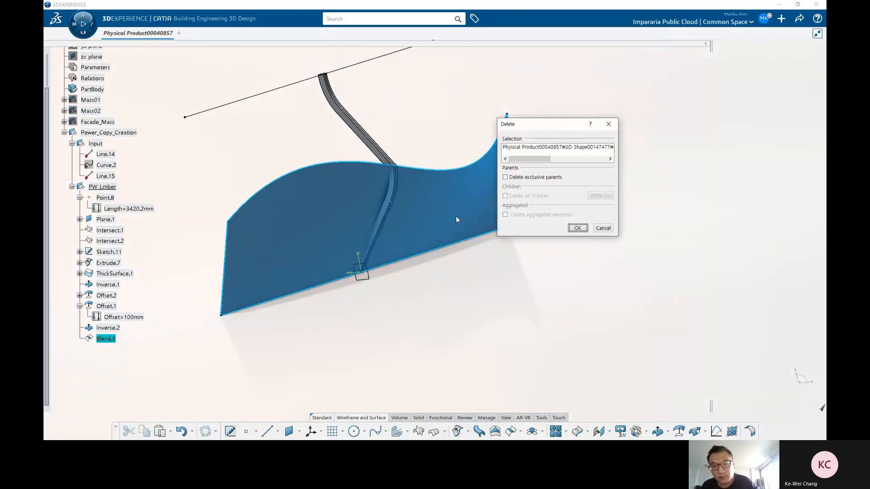
pyautogui.press('Return')
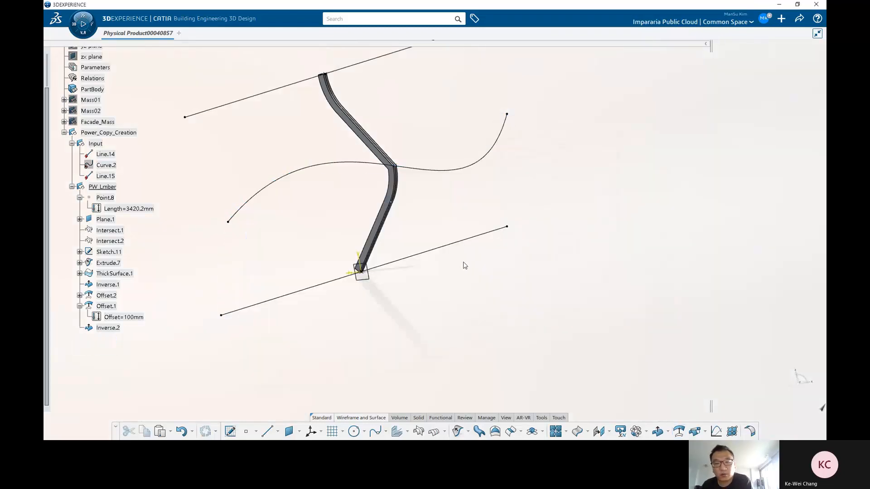
pyautogui.click(416, 257)
pyautogui.click(431, 189)
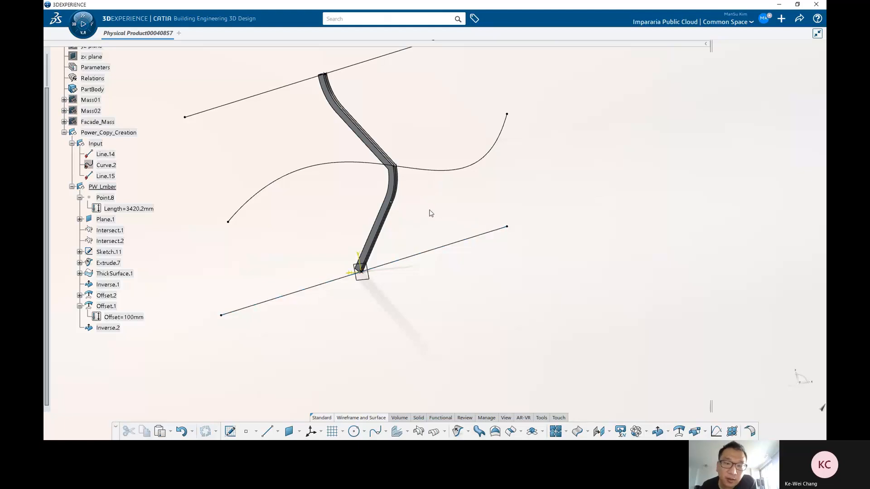
pyautogui.moveTo(429, 210); pyautogui.dragTo(465, 290, button='middle')
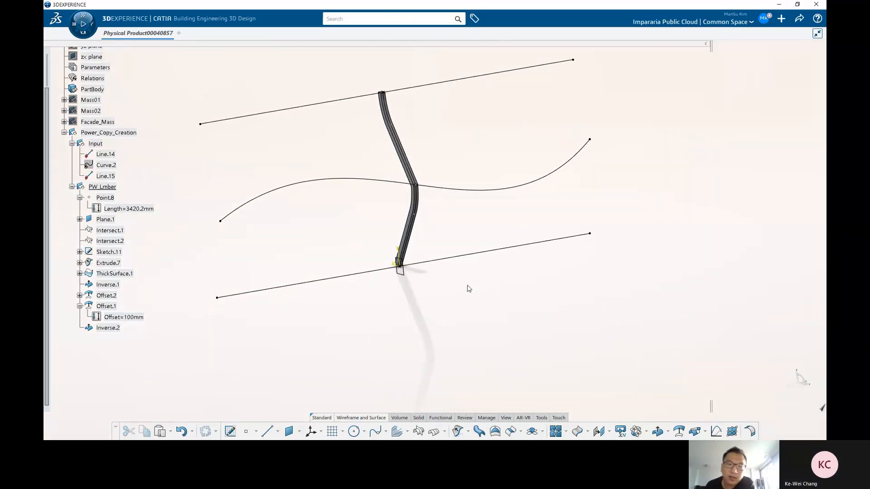
pyautogui.click(229, 432)
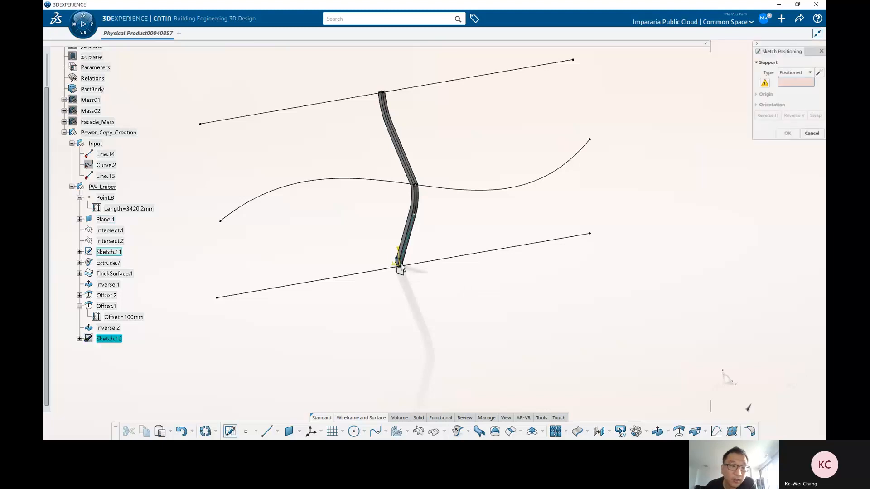
pyautogui.press('Escape')
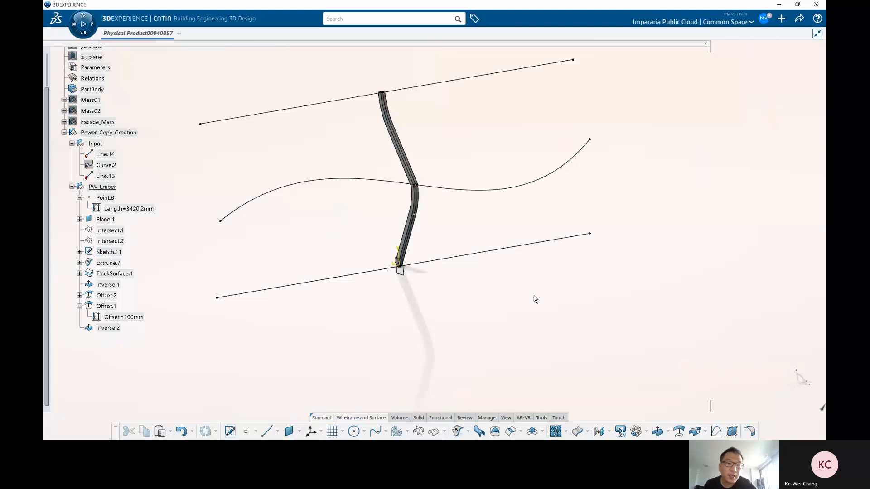
# Step: Create a positioned sketch with Plane.1 as its support
pyautogui.moveTo(535, 297); pyautogui.dragTo(467, 277, button='middle')
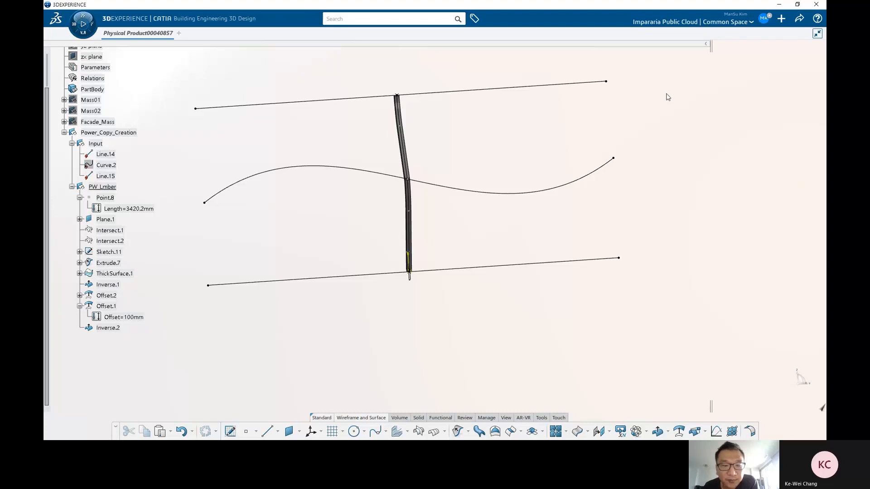
pyautogui.click(230, 431)
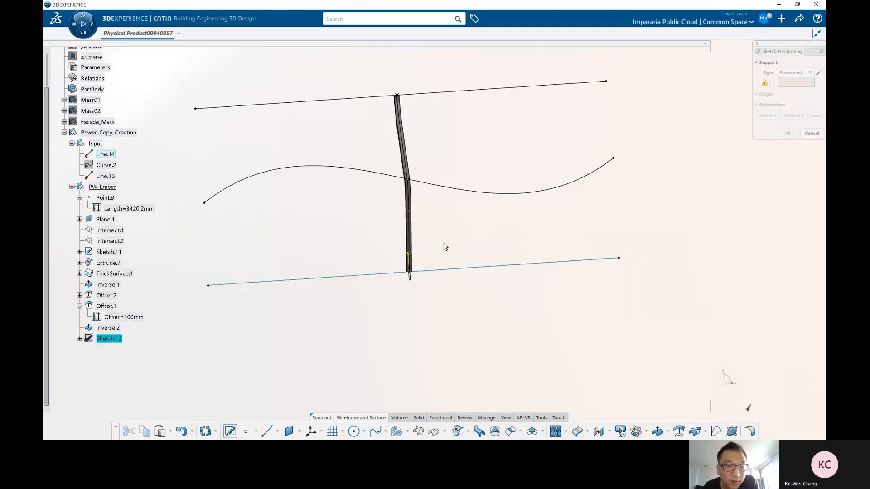
pyautogui.moveTo(377, 264); pyautogui.dragTo(530, 366, button='middle')
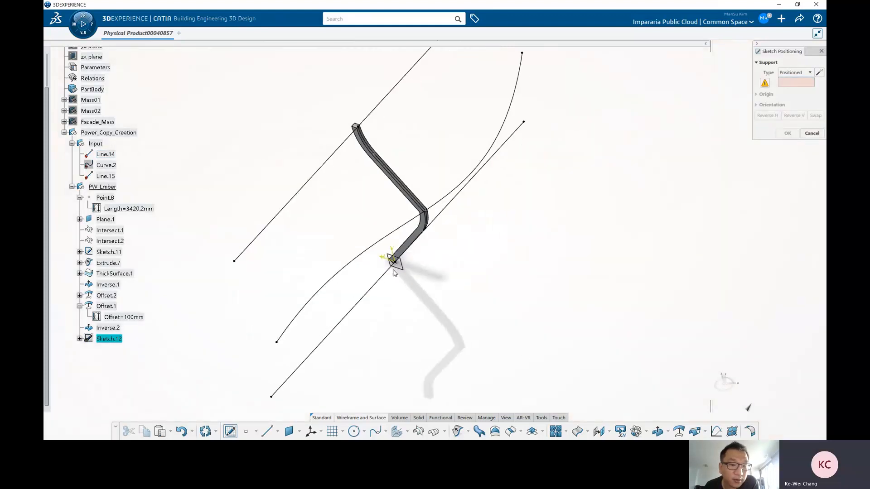
pyautogui.click(405, 268)
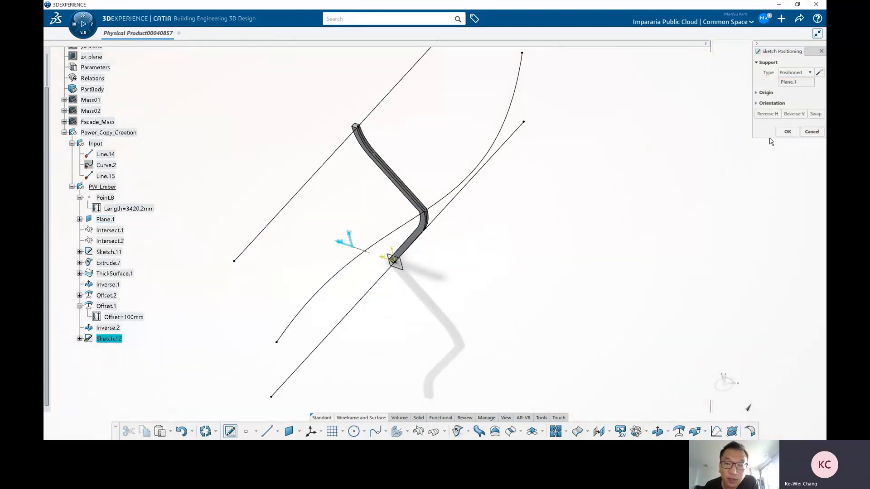
pyautogui.press('Return')
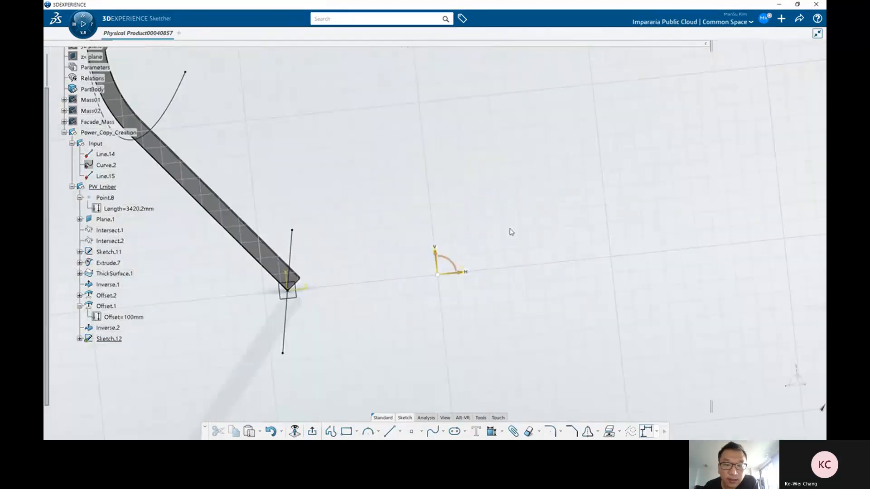
# Step: Draw a rectangle in the sketch, then select all of it and delete it
pyautogui.click(346, 431)
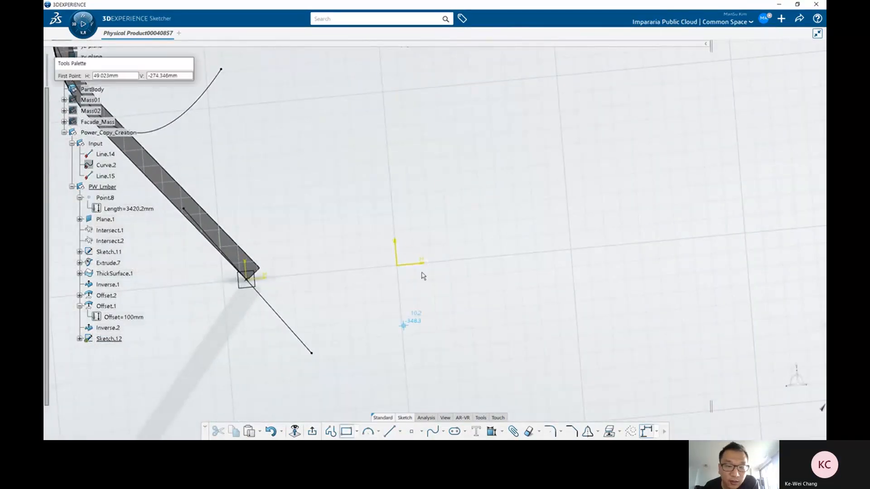
pyautogui.click(397, 265)
pyautogui.click(557, 113)
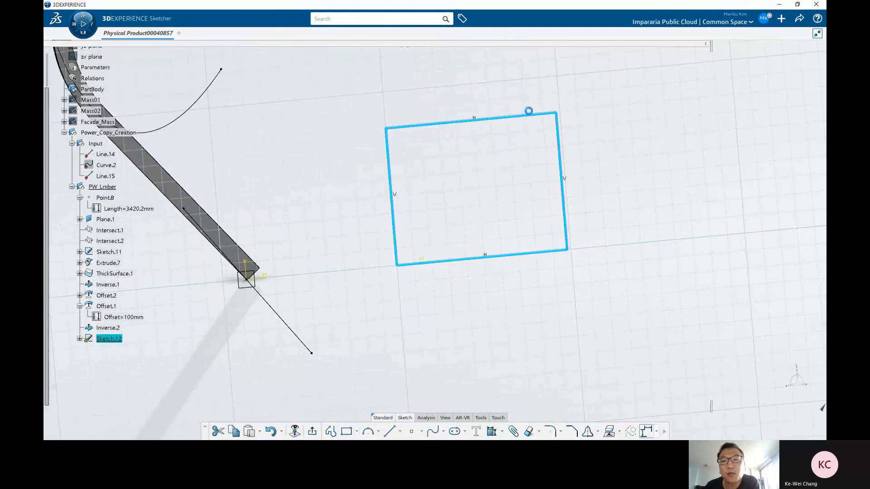
pyautogui.moveTo(531, 221); pyautogui.dragTo(496, 268, button='middle')
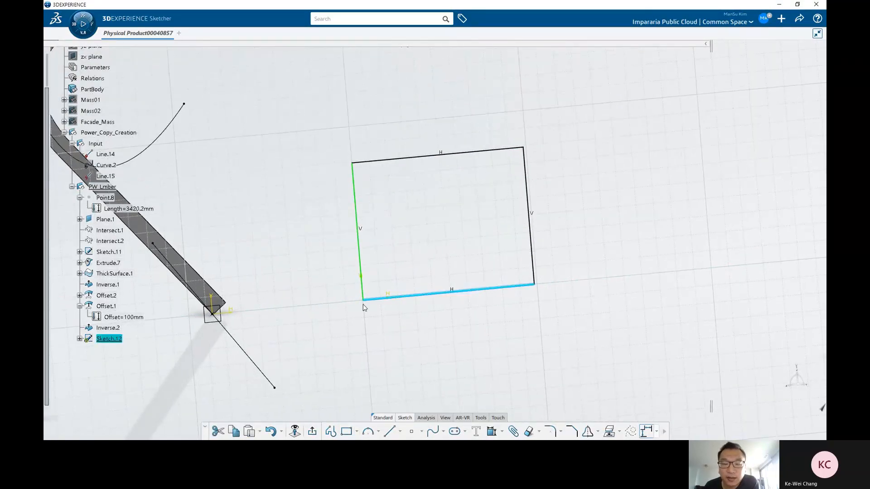
pyautogui.click(493, 150)
pyautogui.click(496, 190)
pyautogui.click(524, 148)
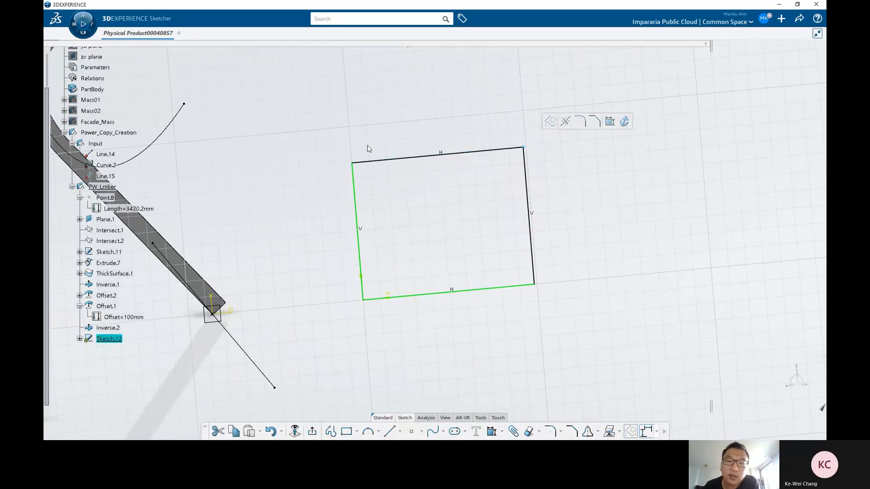
pyautogui.click(389, 166)
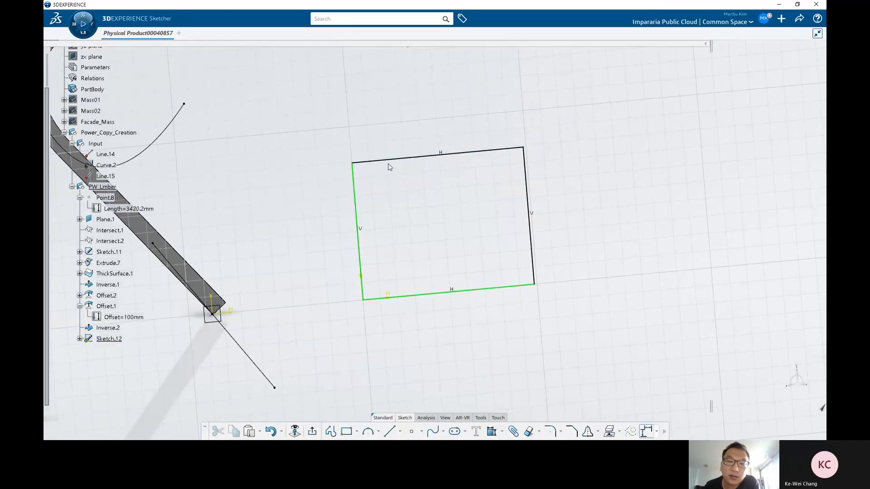
pyautogui.click(489, 291)
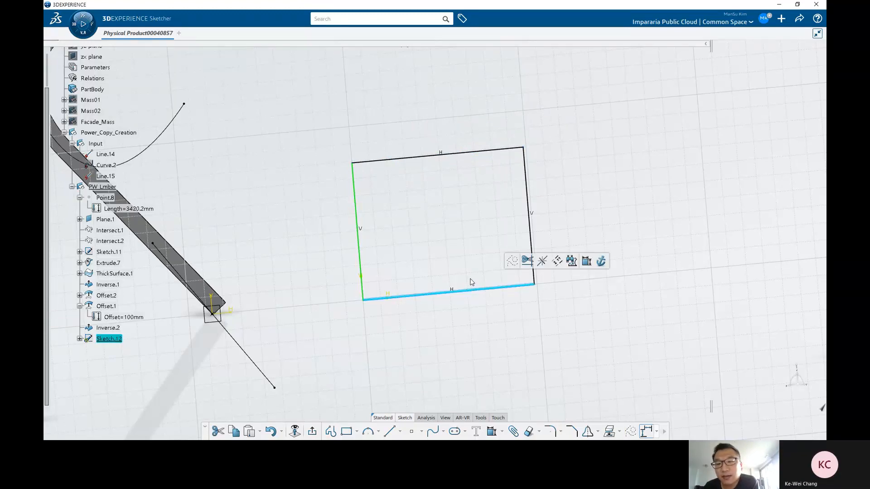
pyautogui.moveTo(316, 116); pyautogui.dragTo(604, 314)
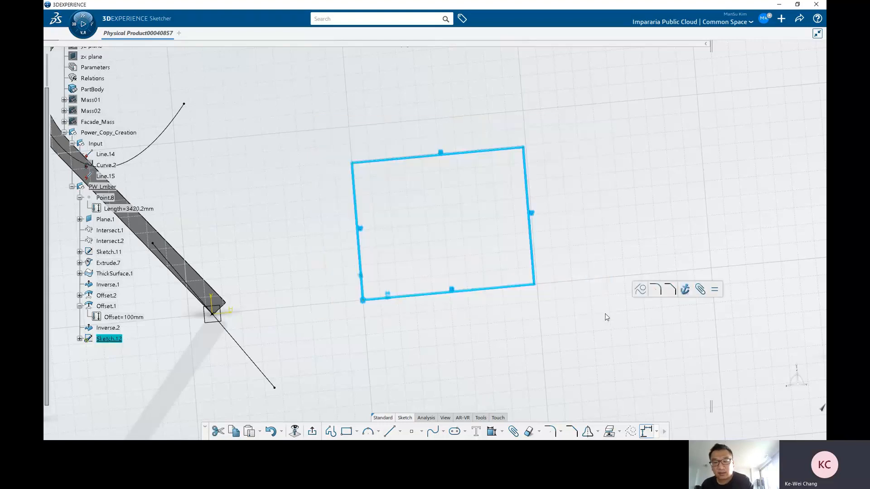
pyautogui.press('Delete')
# Step: Draw two horizontal and two vertical lines crossing each other in the sketch
pyautogui.click(389, 431)
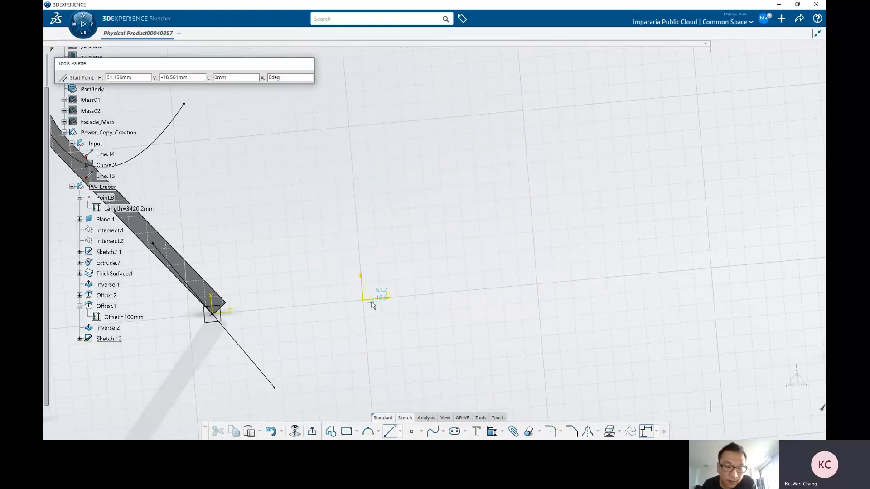
pyautogui.click(364, 298)
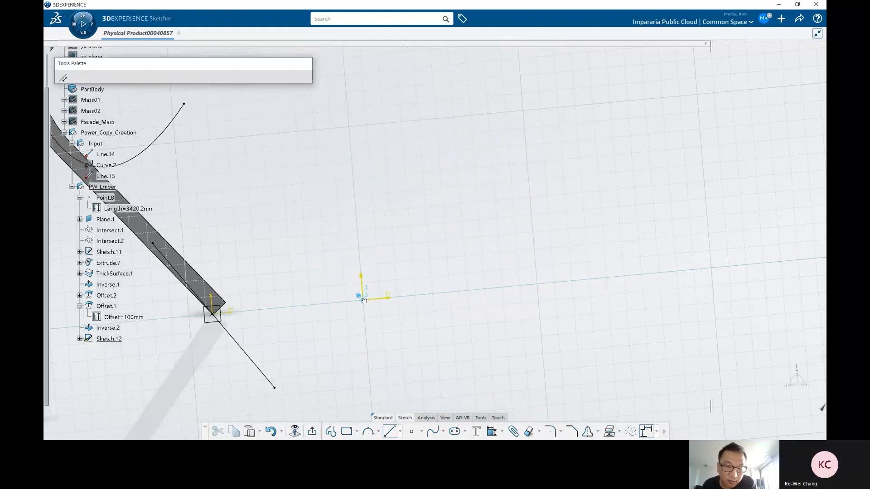
pyautogui.click(586, 280)
pyautogui.click(573, 296)
pyautogui.click(390, 430)
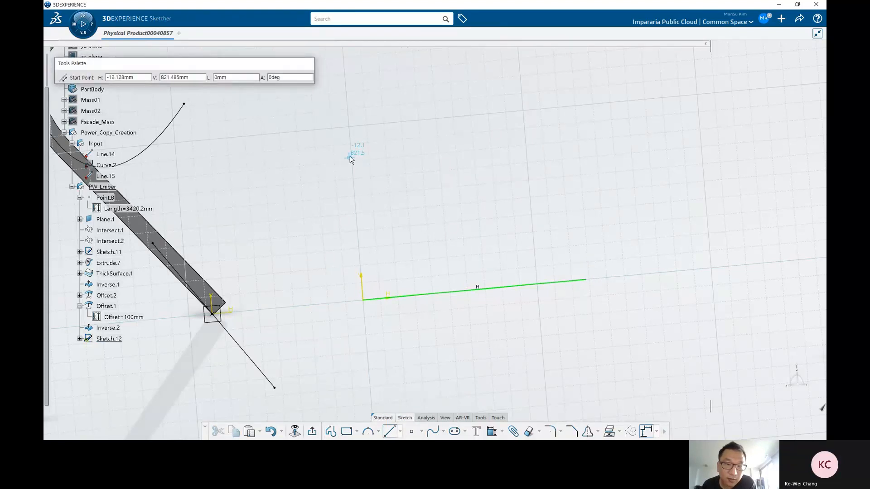
pyautogui.click(352, 155)
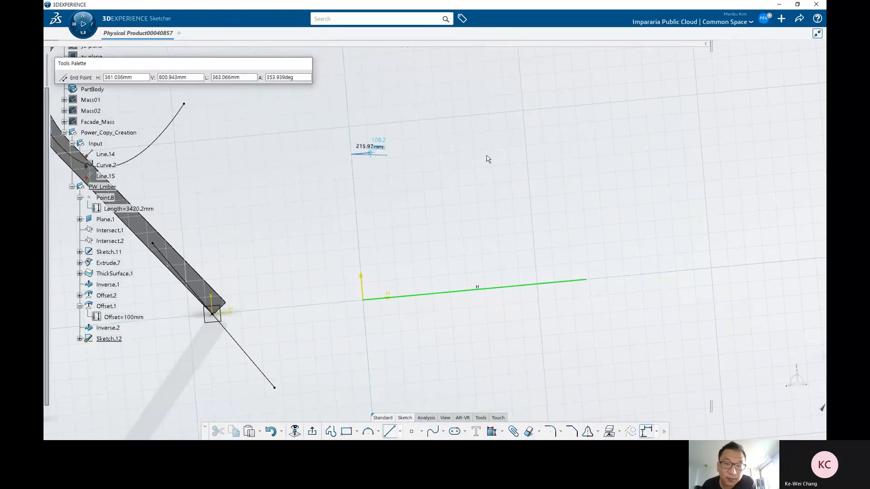
pyautogui.click(587, 132)
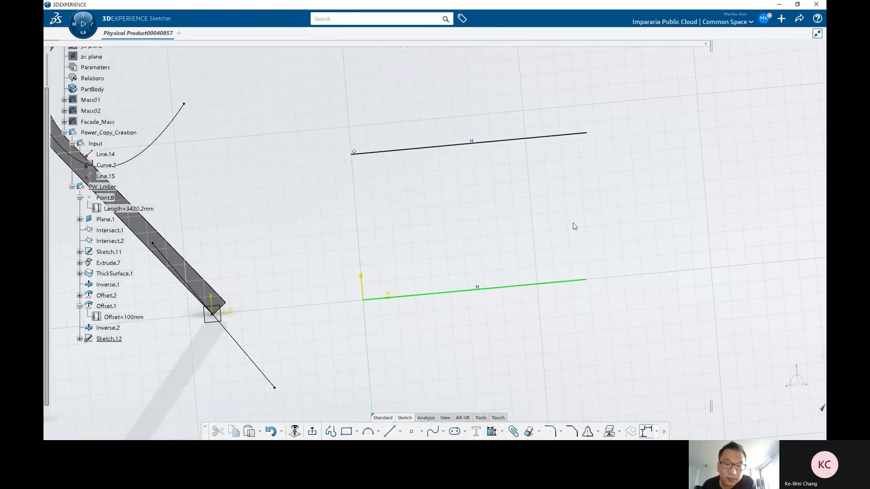
pyautogui.click(389, 431)
pyautogui.click(558, 298)
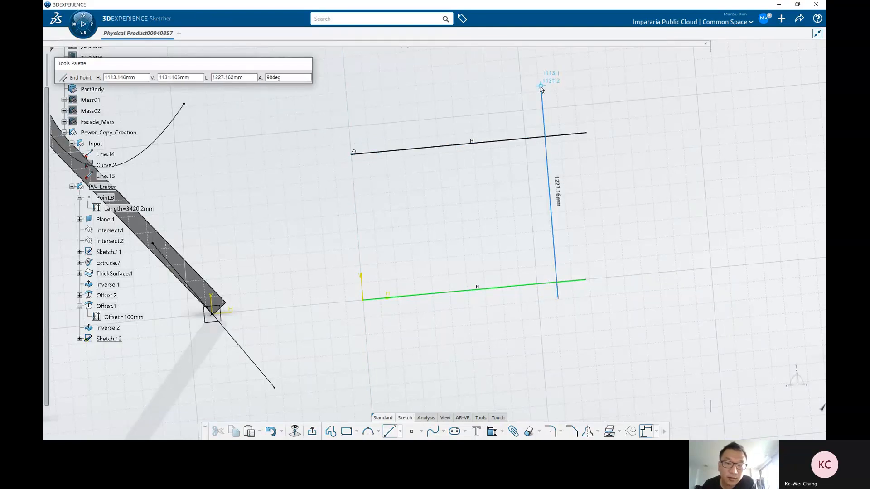
pyautogui.click(543, 86)
pyautogui.click(393, 318)
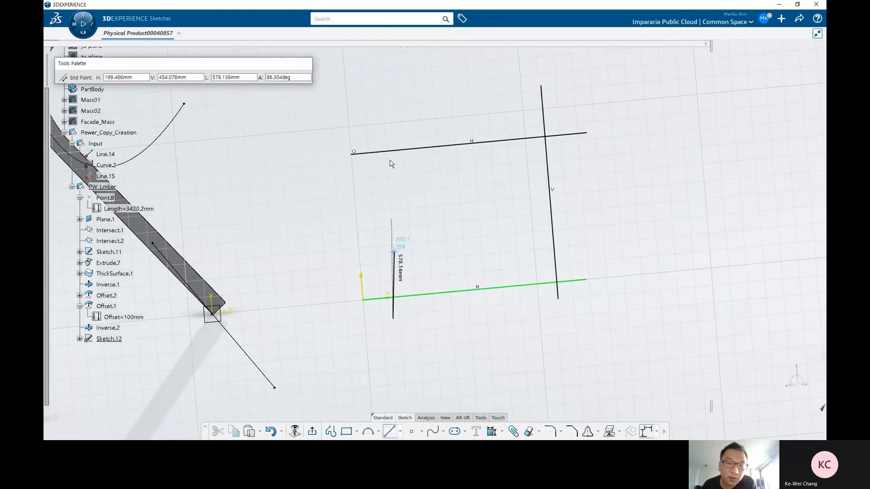
pyautogui.click(374, 85)
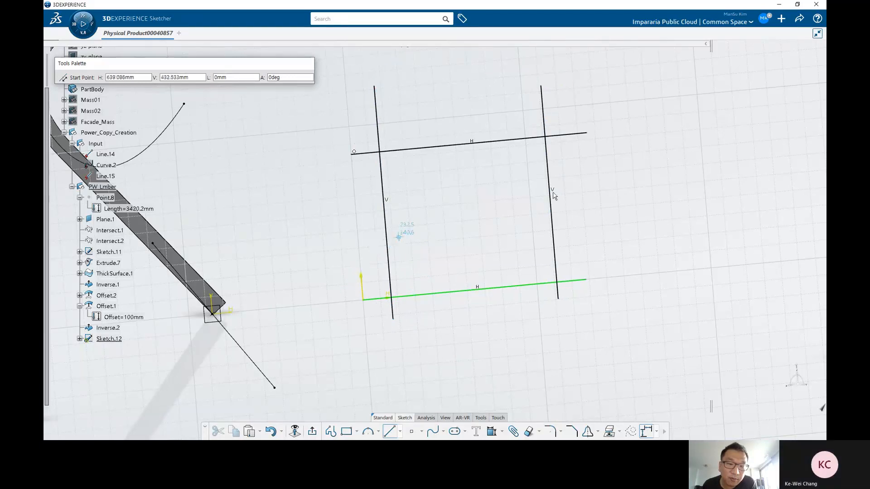
# Step: Trim the overhanging line ends to form a closed four-sided profile
pyautogui.press('t')
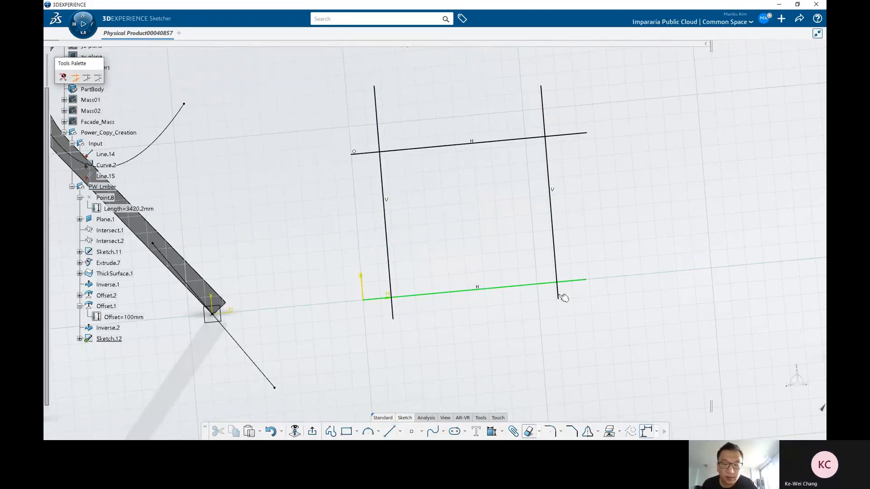
pyautogui.click(558, 295)
pyautogui.click(574, 283)
pyautogui.click(569, 134)
pyautogui.click(543, 108)
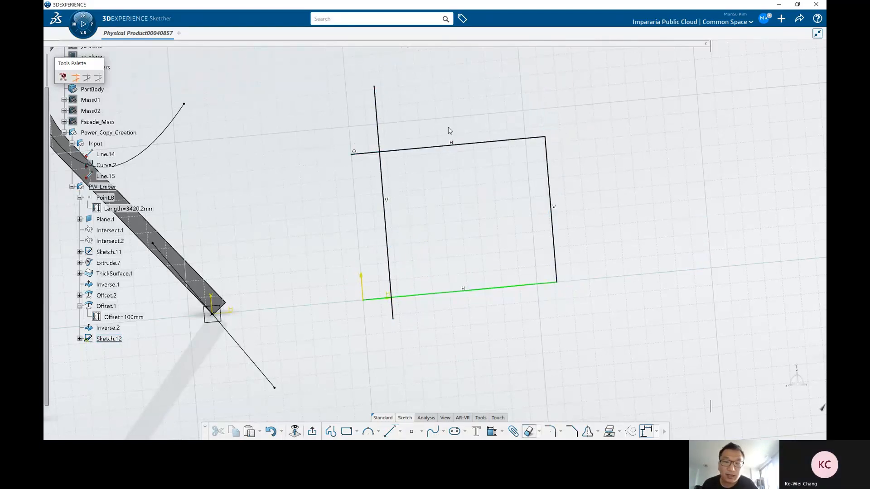
pyautogui.click(378, 136)
pyautogui.click(365, 153)
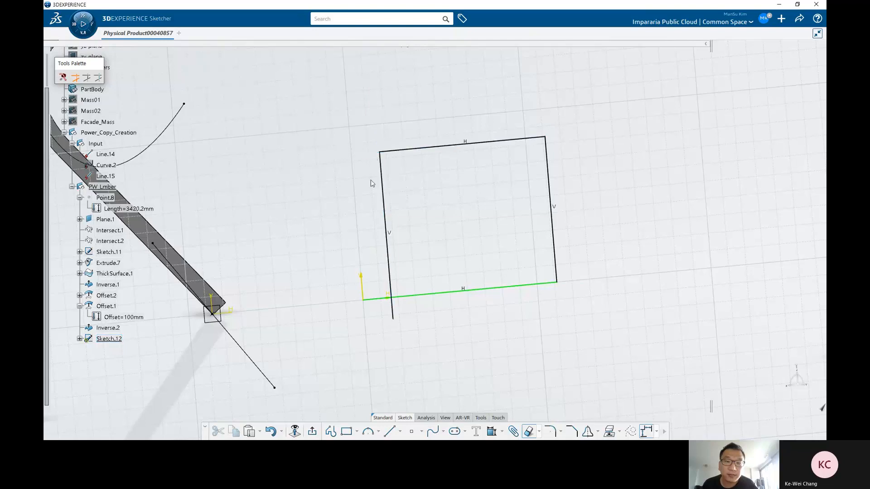
pyautogui.click(383, 299)
pyautogui.click(394, 311)
pyautogui.press('Escape')
# Step: Select and delete all sketch geometry, then leave the sketcher
pyautogui.moveTo(480, 293); pyautogui.dragTo(489, 205, button='middle')
pyautogui.moveTo(511, 143)
pyautogui.mouseDown()
pyautogui.moveTo(494, 148)
pyautogui.moveTo(507, 147)
pyautogui.mouseUp()
pyautogui.click(443, 257)
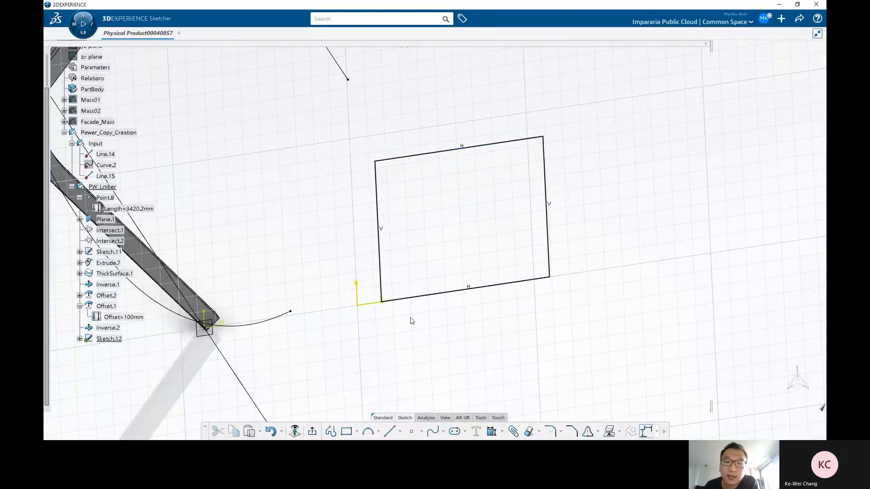
pyautogui.click(434, 298)
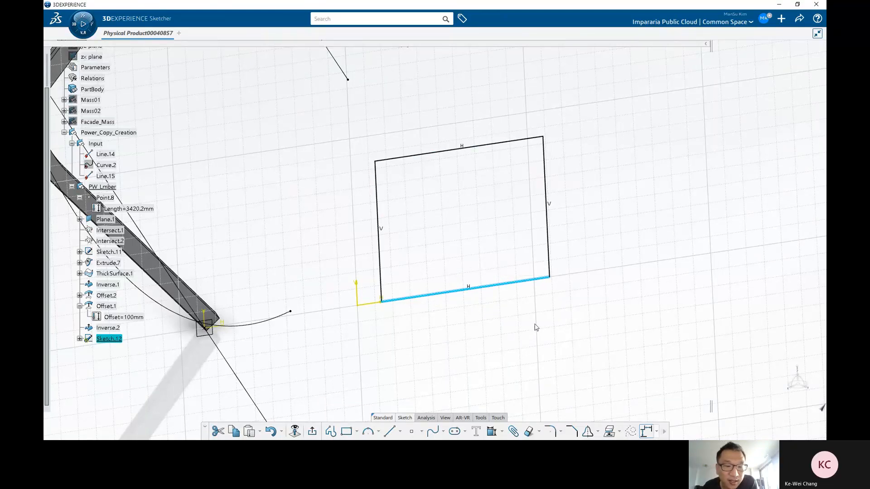
pyautogui.moveTo(626, 314); pyautogui.dragTo(351, 117)
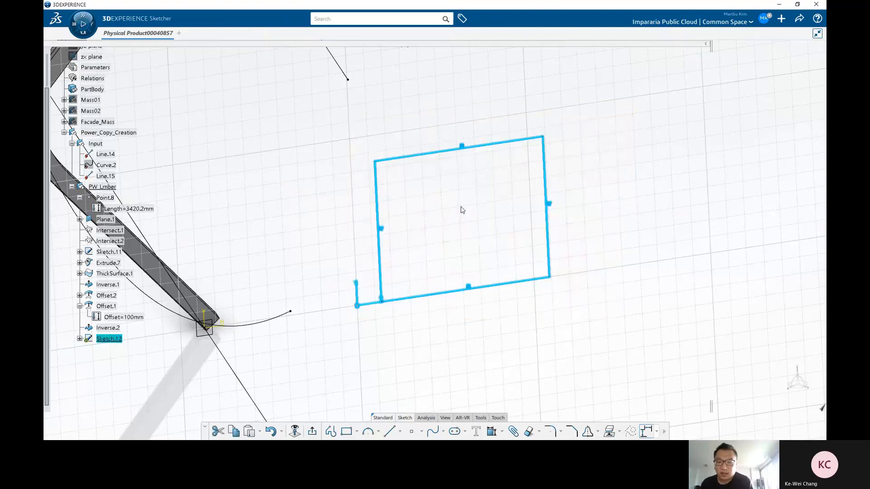
pyautogui.press('Delete')
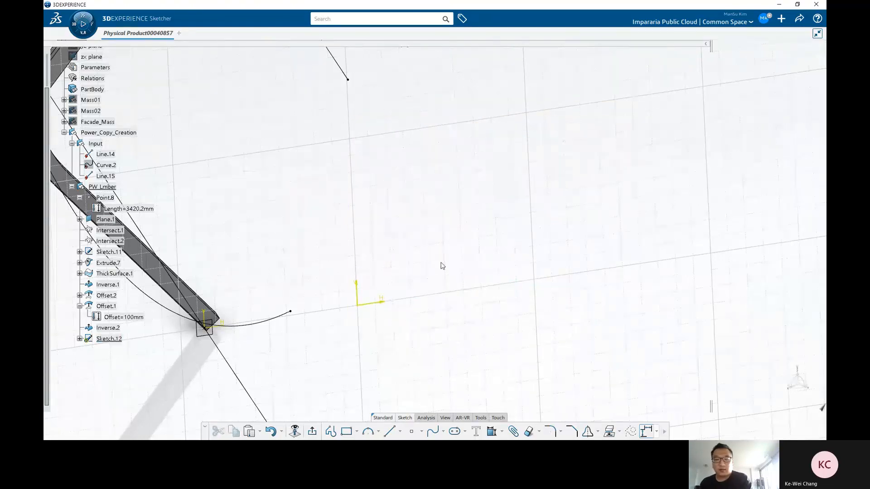
pyautogui.click(313, 432)
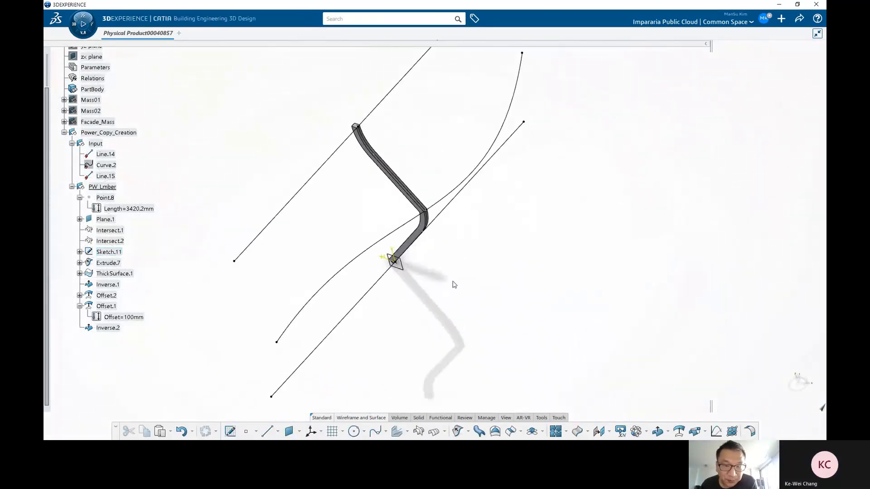
# Step: Delete Inverse.2 from the PW_Lmber set
pyautogui.moveTo(454, 282); pyautogui.dragTo(449, 261, button='middle')
pyautogui.click(79, 306)
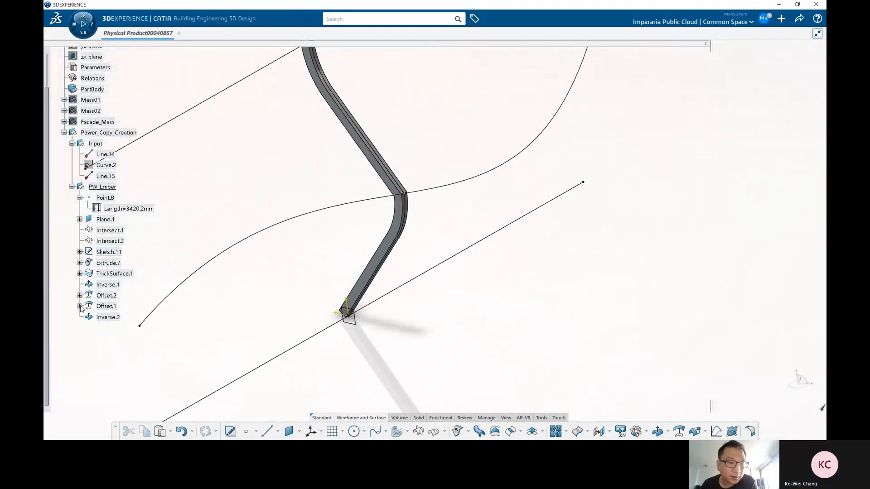
pyautogui.click(107, 317)
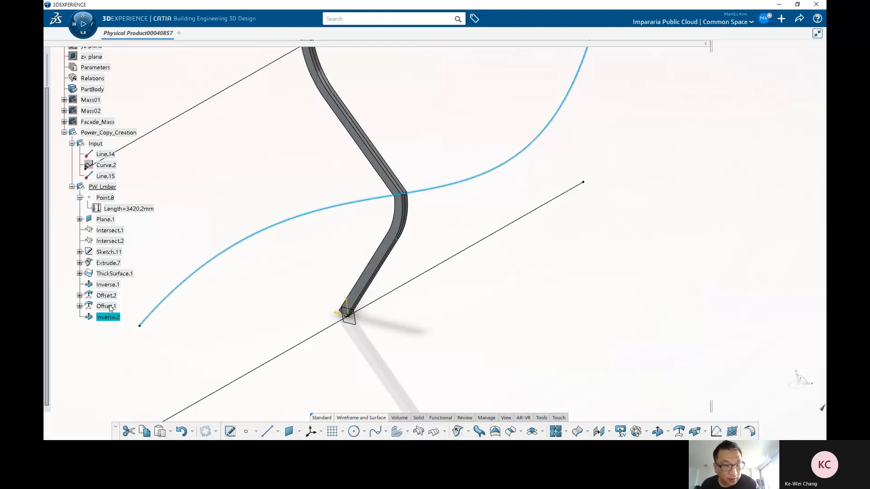
pyautogui.press('Delete')
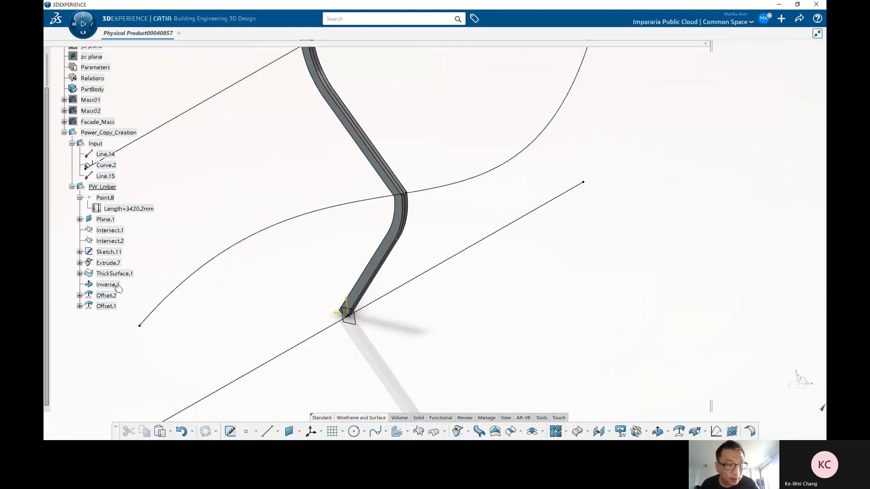
# Step: Delete Inverse.1, Offset.2 and Offset.1 from the PW_Lmber set
pyautogui.click(107, 284)
pyautogui.keyDown('shift'); pyautogui.click(112, 306); pyautogui.keyUp('shift')
pyautogui.press('Delete')
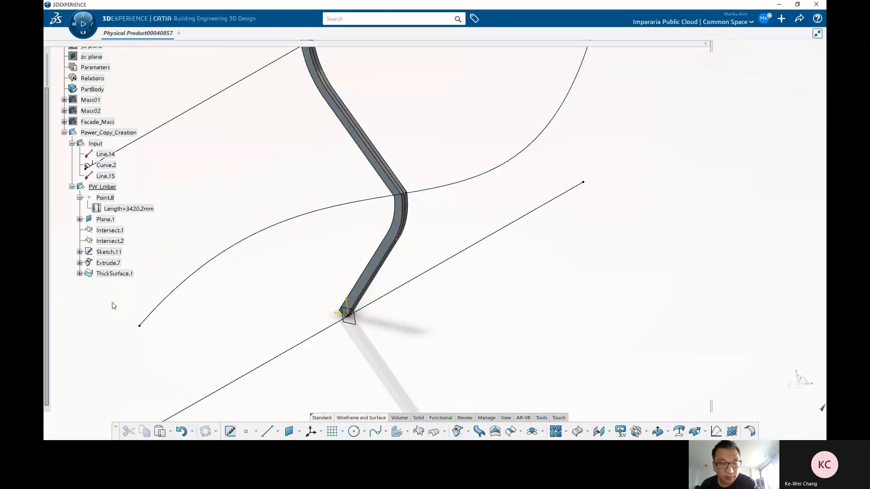
# Step: Hide ThickSurface.1 and select Extrude.7 to inspect the surface beneath it
pyautogui.click(115, 274)
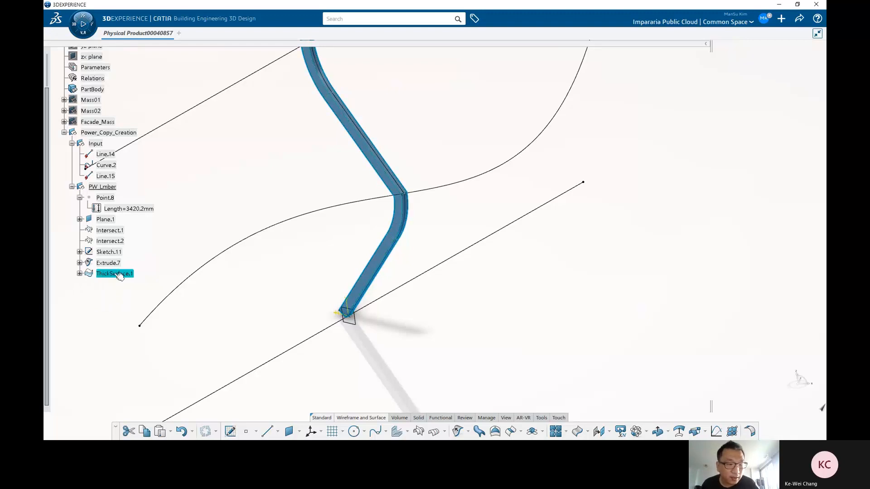
pyautogui.rightClick(118, 274)
pyautogui.press('h')
pyautogui.click(114, 263)
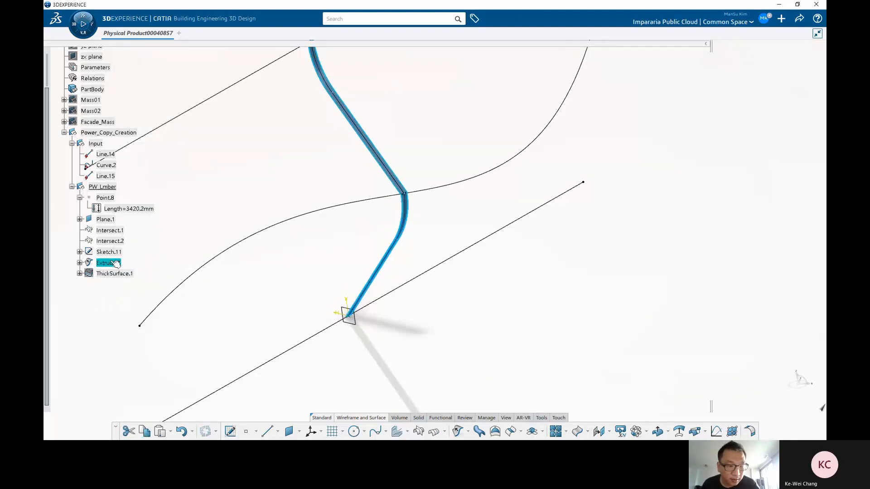
# Step: Hide Point.8 and show ThickSurface.1 again
pyautogui.keyDown('shift'); pyautogui.click(106, 199); pyautogui.keyUp('shift')
pyautogui.rightClick(106, 199)
pyautogui.press('h')
pyautogui.rightClick(115, 274)
pyautogui.press('h')
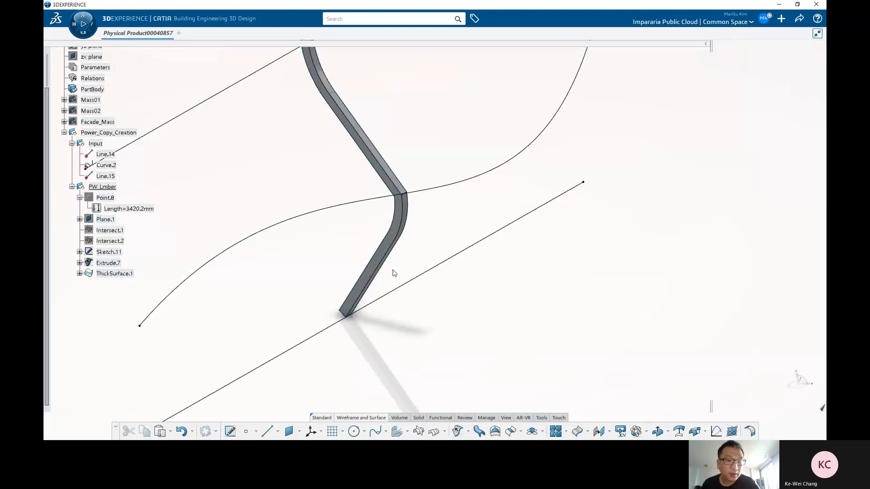
# Step: Try a pink fill colour on ThickSurface.1, then reset its fill colour to the default
pyautogui.scroll(-1, 394, 272)
pyautogui.moveTo(439, 293); pyautogui.dragTo(430, 312, button='middle')
pyautogui.click(123, 274)
pyautogui.hotkey('alt', 'Return')
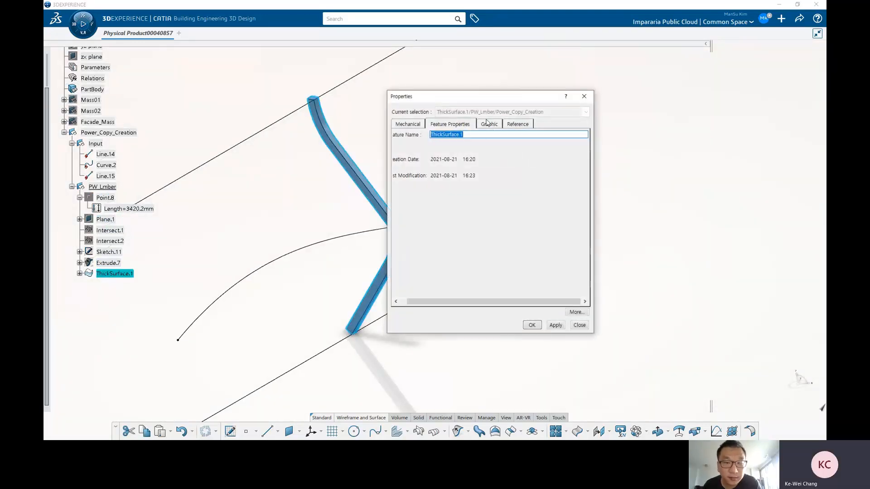
pyautogui.click(489, 124)
pyautogui.click(442, 153)
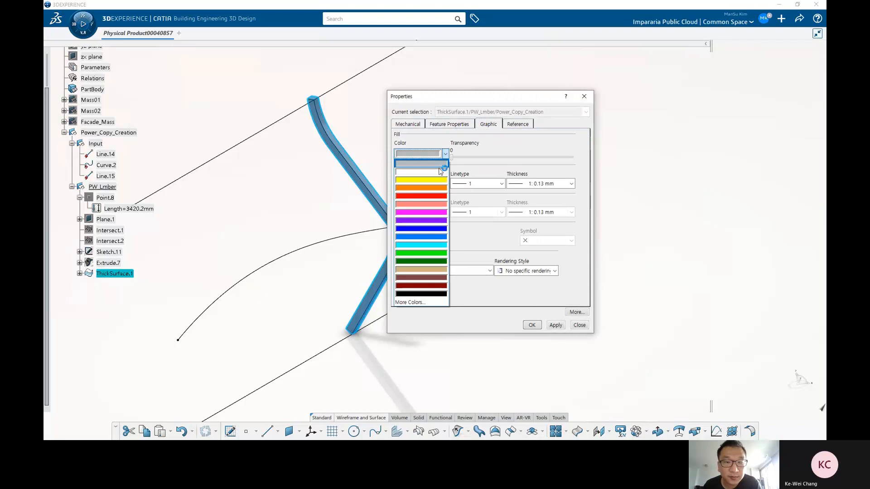
pyautogui.click(421, 204)
pyautogui.click(556, 325)
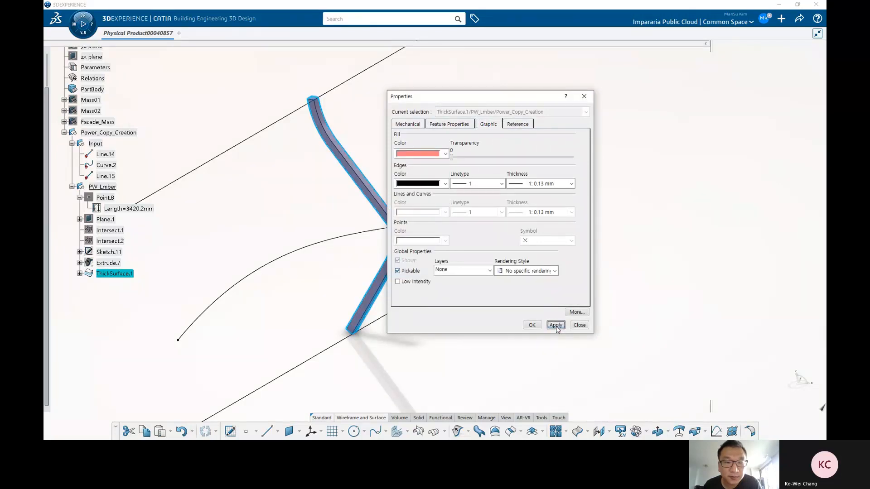
pyautogui.click(442, 154)
pyautogui.click(419, 170)
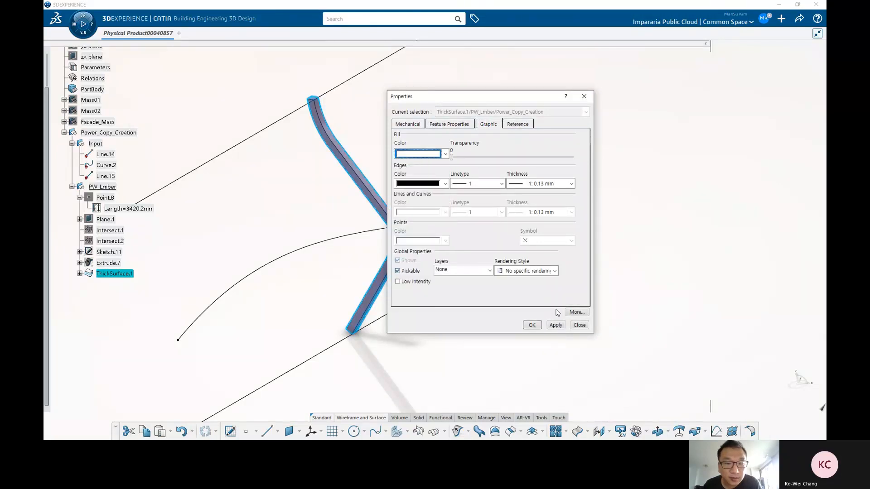
pyautogui.click(555, 324)
pyautogui.click(532, 325)
# Step: Edit Point.8 and drag it along Line.14 to about 2070 mm from the line's end
pyautogui.moveTo(501, 311); pyautogui.dragTo(460, 273, button='middle')
pyautogui.moveTo(527, 244); pyautogui.dragTo(466, 258, button='middle')
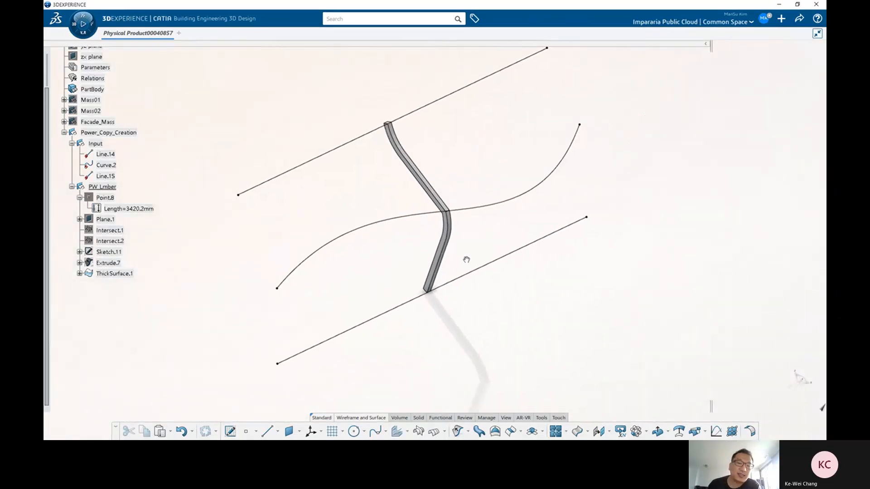
pyautogui.doubleClick(106, 198)
pyautogui.click(469, 273)
pyautogui.moveTo(480, 270); pyautogui.dragTo(530, 247)
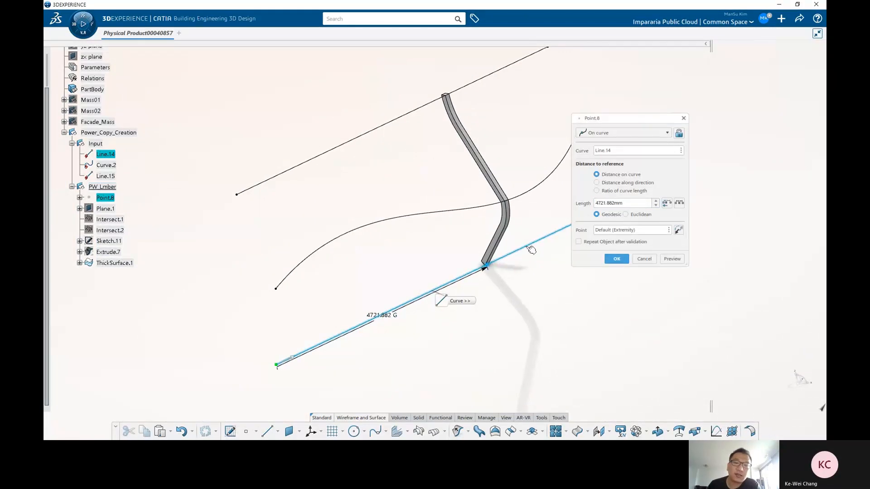
pyautogui.moveTo(541, 249); pyautogui.dragTo(457, 228, button='middle')
pyautogui.moveTo(458, 228); pyautogui.dragTo(450, 229)
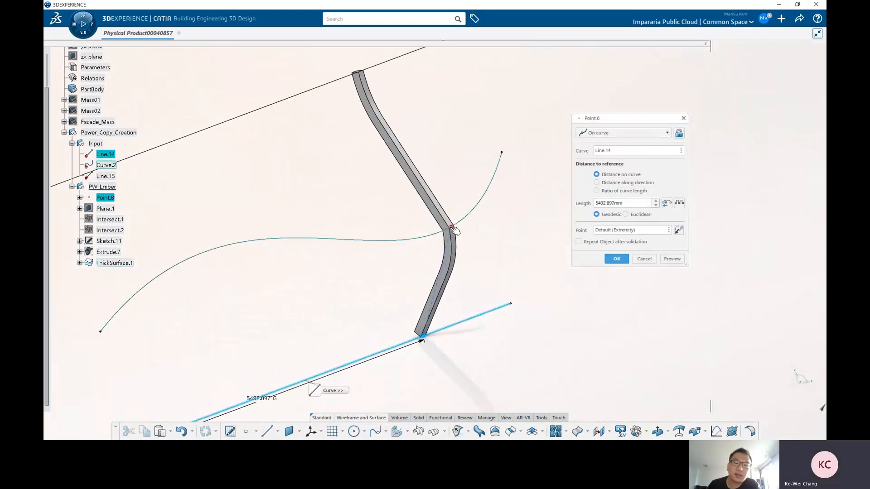
pyautogui.moveTo(353, 313); pyautogui.dragTo(392, 274, button='middle')
pyautogui.moveTo(392, 276); pyautogui.dragTo(347, 305)
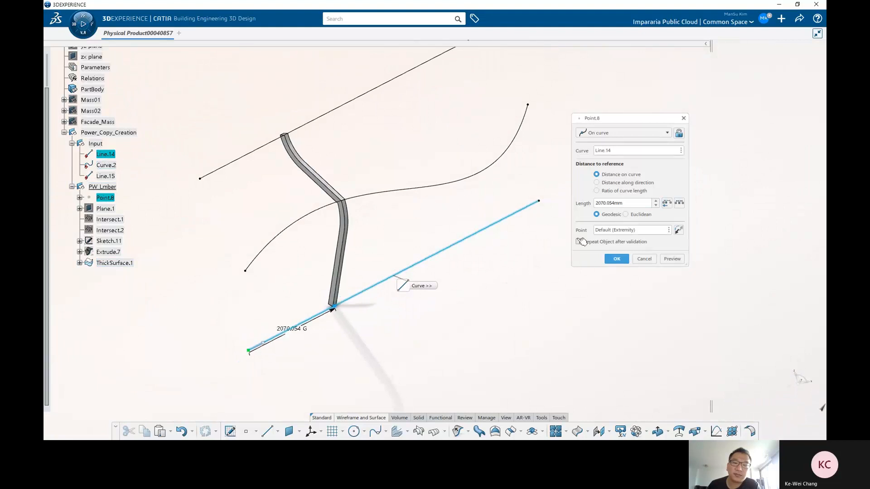
pyautogui.click(617, 259)
# Step: Insert a parameter set under PW_Lmber and delete the extra Parameters.5 set
pyautogui.moveTo(406, 235); pyautogui.dragTo(385, 260, button='middle')
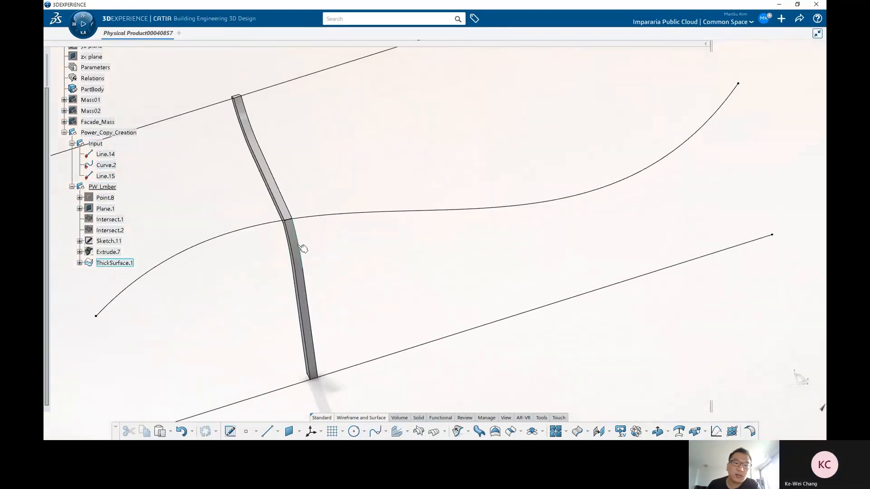
pyautogui.moveTo(335, 252); pyautogui.dragTo(382, 243, button='middle')
pyautogui.click(116, 135)
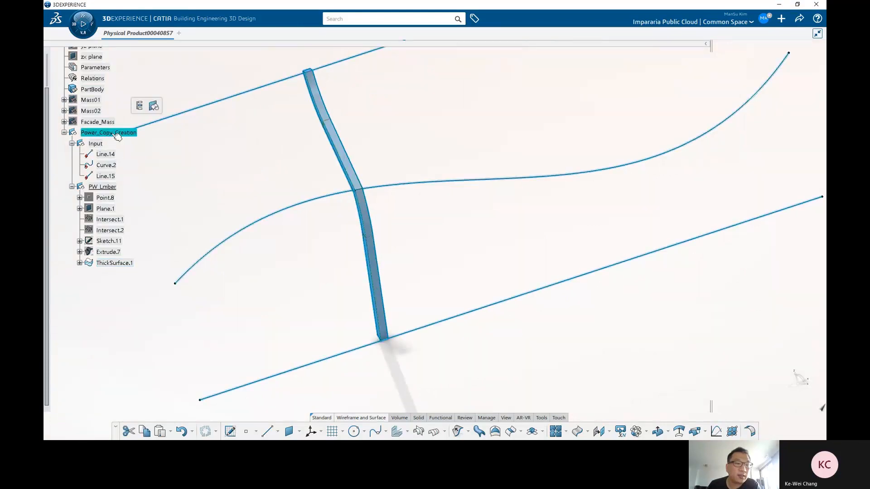
pyautogui.click(176, 160)
pyautogui.click(95, 68)
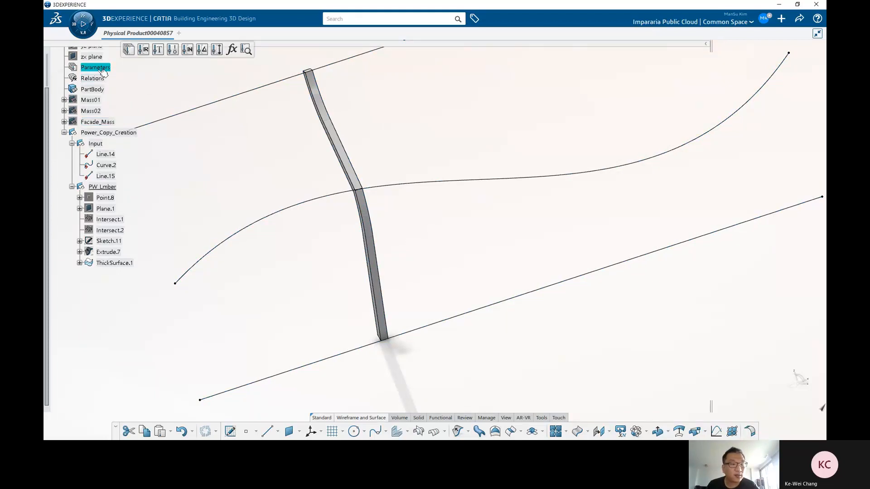
pyautogui.click(129, 49)
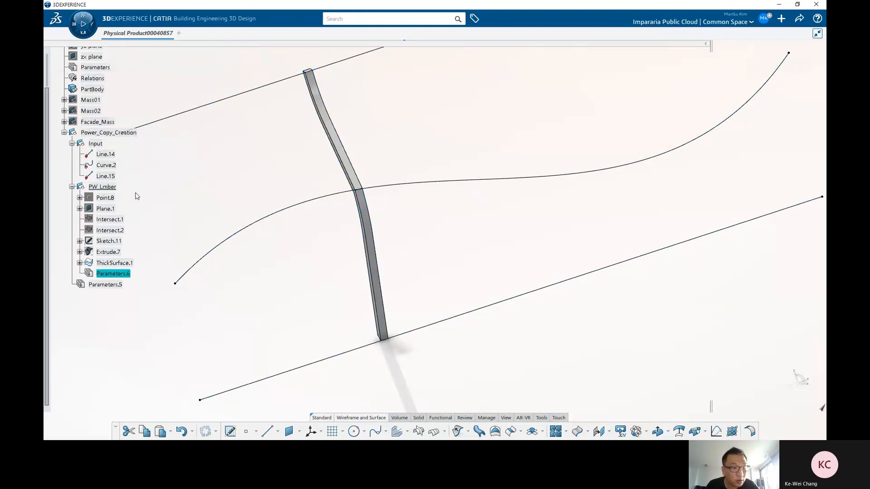
pyautogui.click(113, 286)
pyautogui.press('Delete')
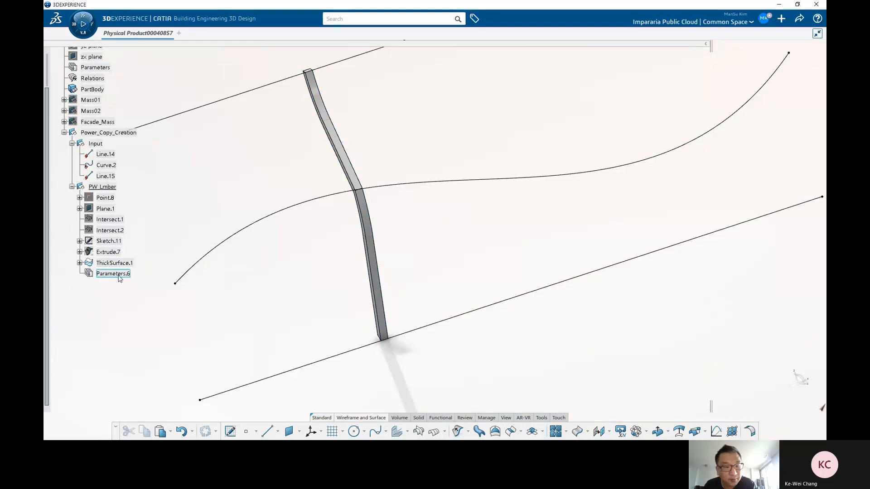
# Step: Group Point.8 through ThickSurface.1 into a new geometrical set named Lumber inside PW_Lmber
pyautogui.click(106, 188)
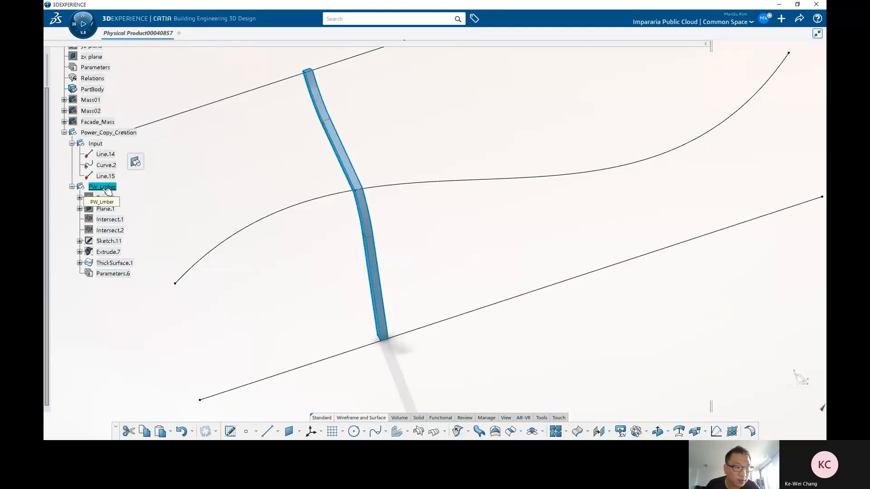
pyautogui.click(105, 198)
pyautogui.keyDown('shift'); pyautogui.click(116, 264); pyautogui.keyUp('shift')
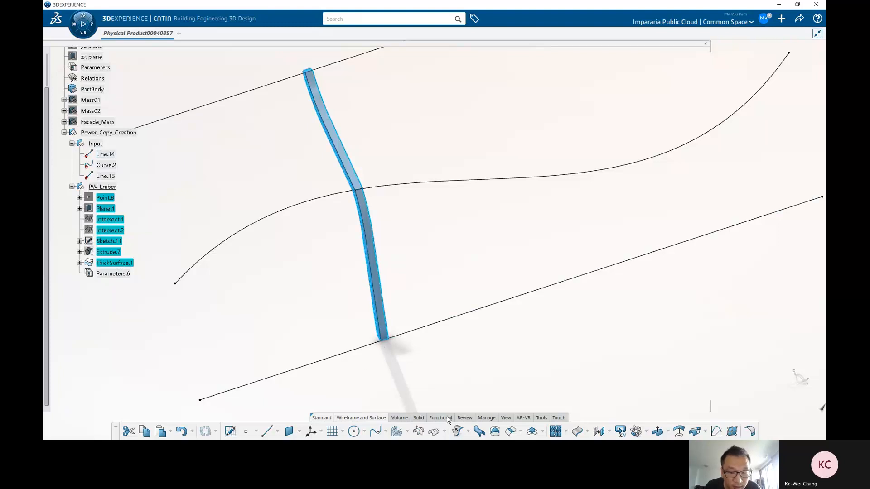
pyautogui.click(486, 417)
pyautogui.click(457, 431)
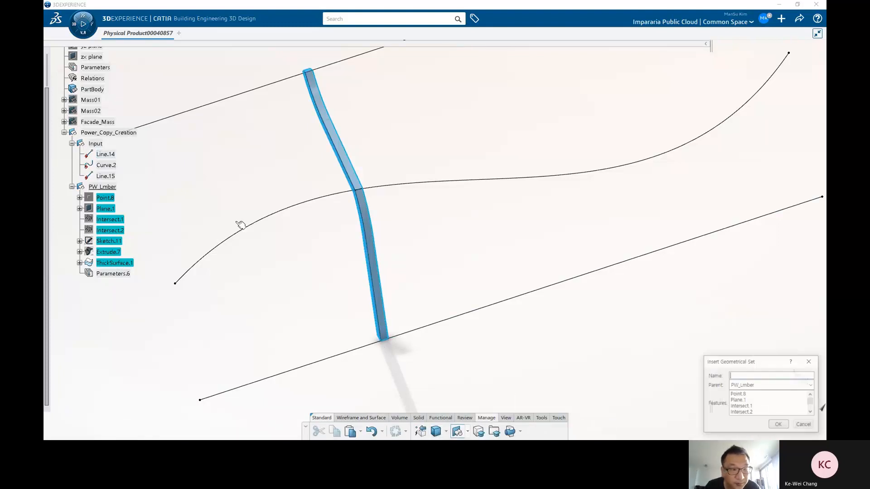
pyautogui.moveTo(722, 356); pyautogui.dragTo(428, 211)
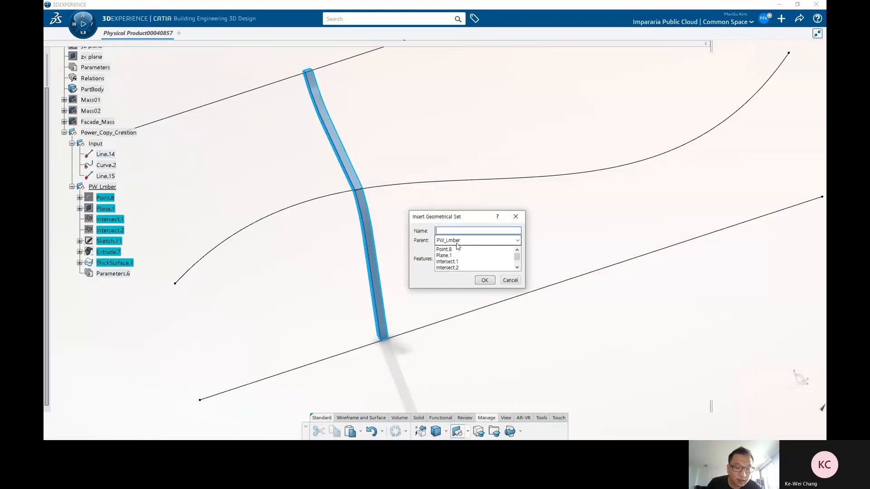
pyautogui.write('Lumber')
pyautogui.press('Return')
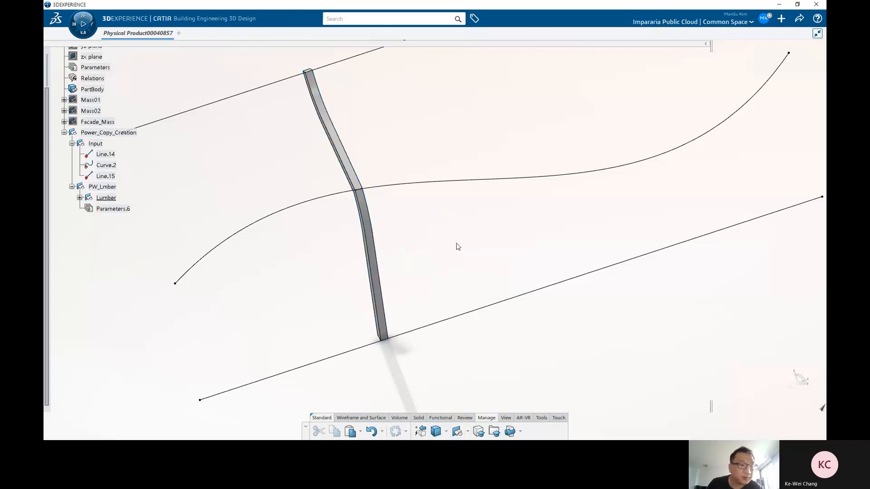
# Step: Add a Length parameter to Parameters.6 with a value of 30 mm
pyautogui.click(122, 207)
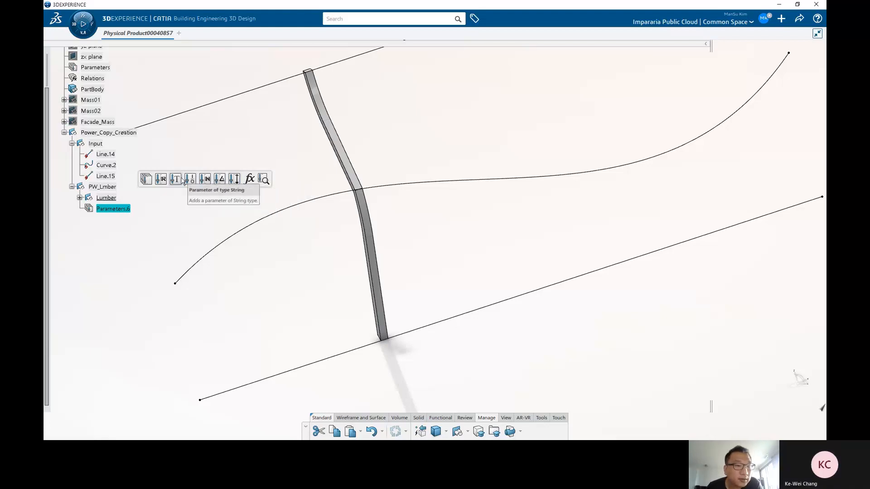
pyautogui.click(232, 181)
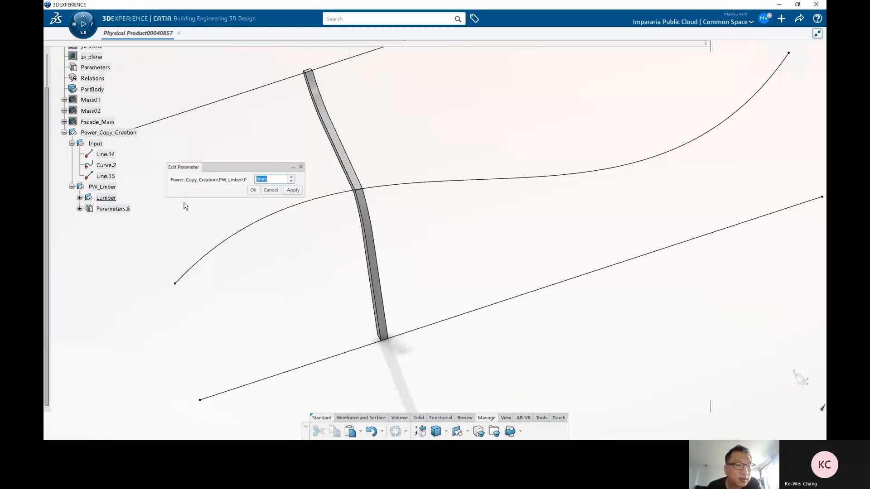
pyautogui.rightClick(264, 178)
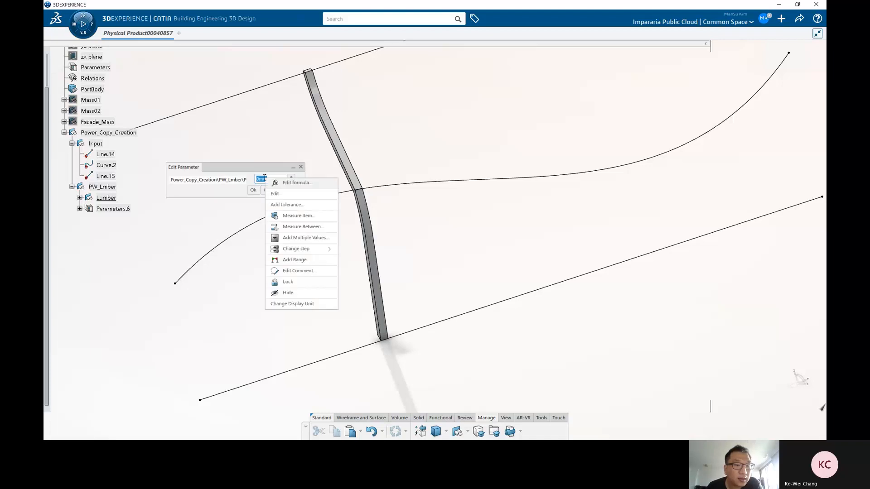
pyautogui.click(298, 183)
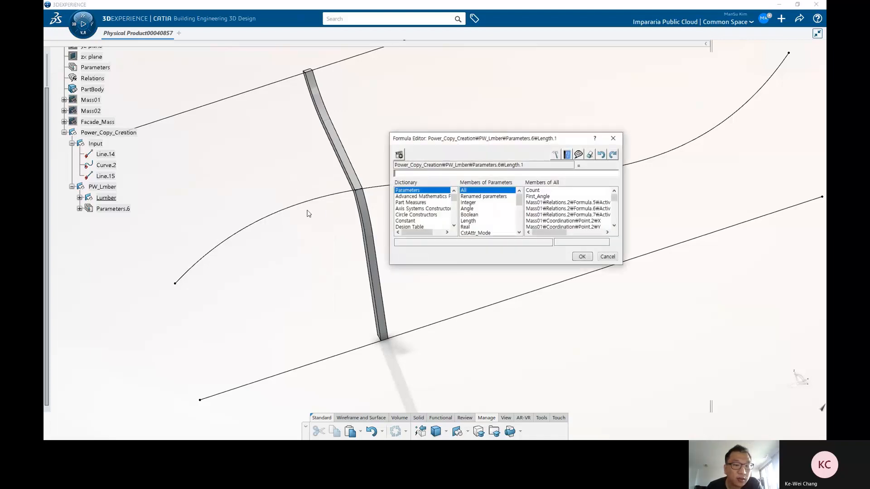
pyautogui.click(608, 257)
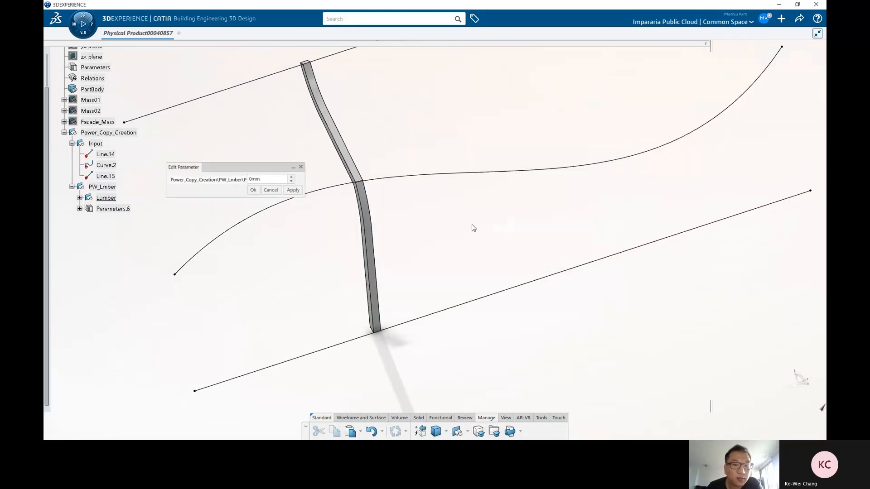
pyautogui.moveTo(268, 179); pyautogui.dragTo(235, 181)
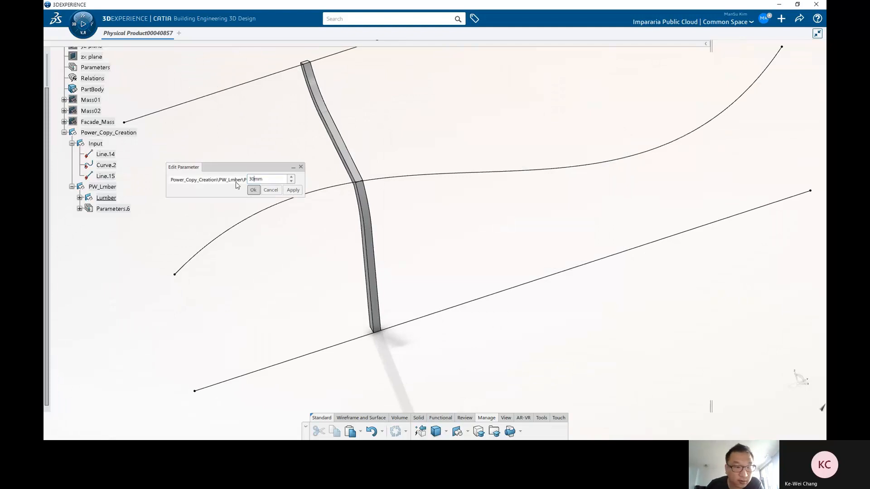
pyautogui.click(253, 190)
# Step: Expand the Lumber features and set the Length.1 parameter to 100 mm
pyautogui.click(79, 209)
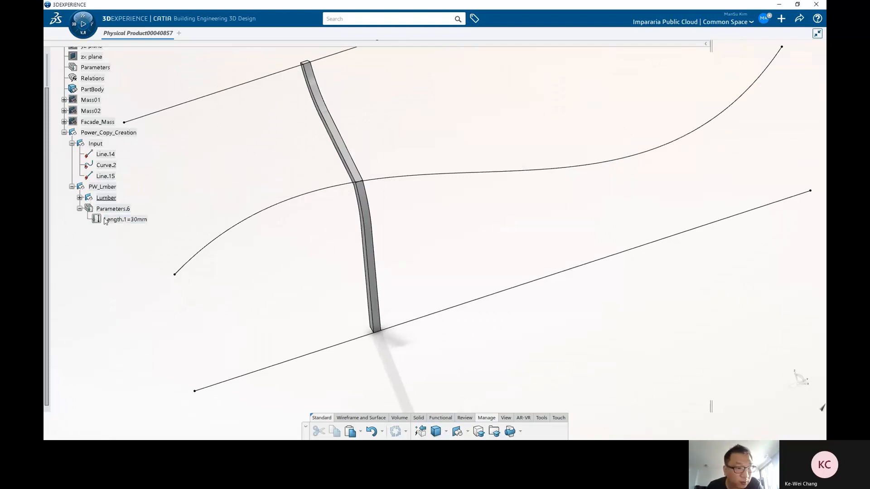
pyautogui.click(79, 197)
pyautogui.click(87, 273)
pyautogui.scroll(-3, 127, 264)
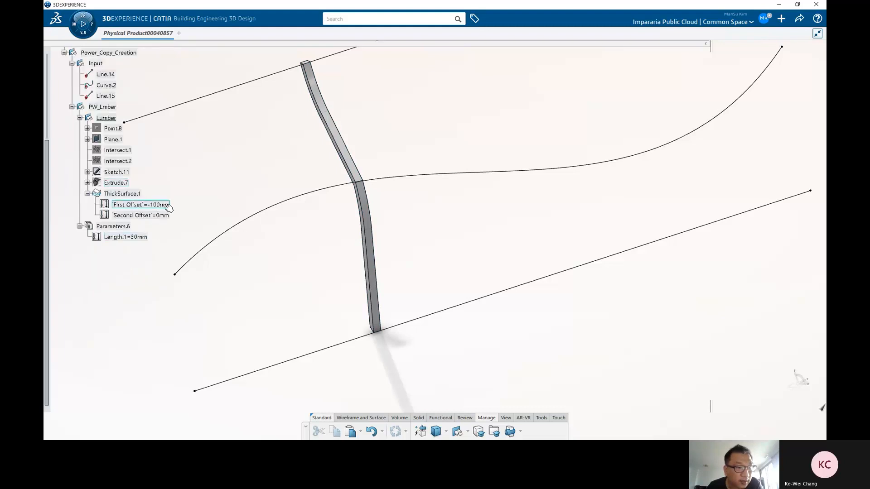
pyautogui.doubleClick(167, 204)
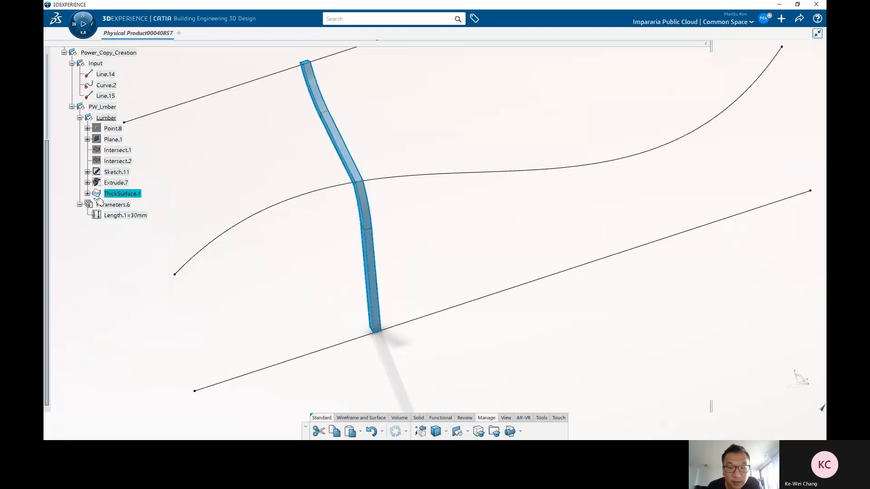
pyautogui.click(562, 294)
pyautogui.doubleClick(126, 216)
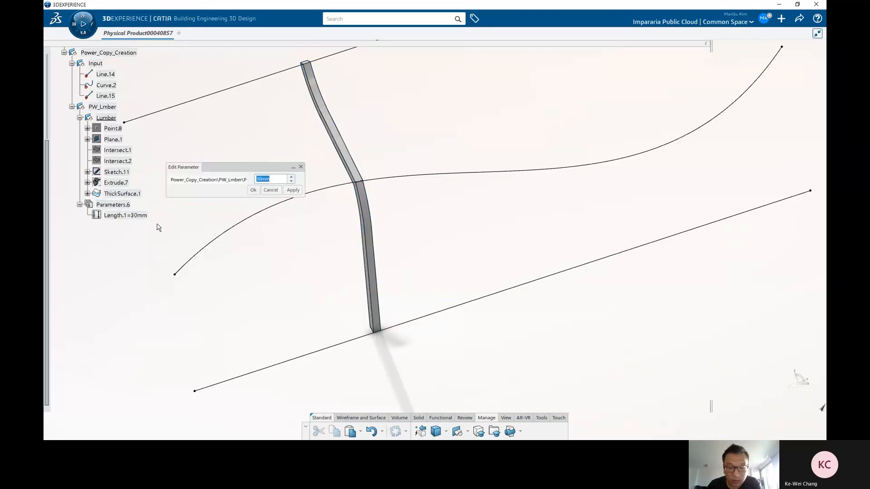
pyautogui.press('Return')
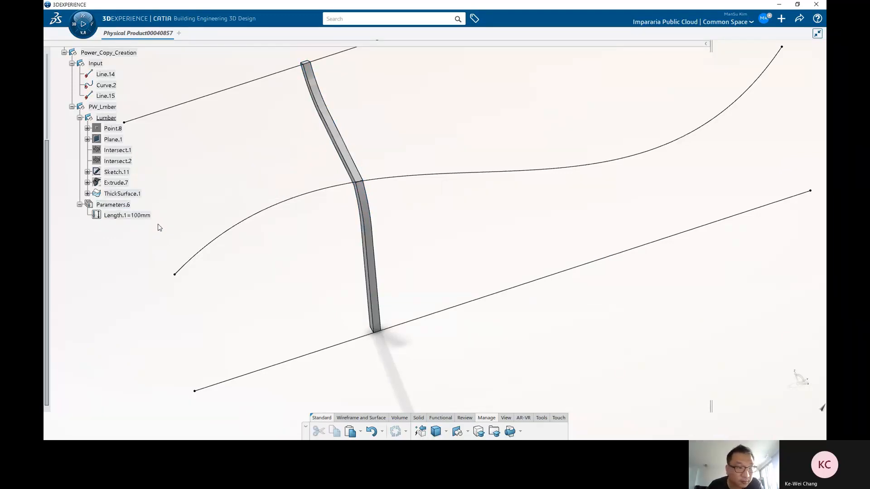
pyautogui.click(87, 193)
pyautogui.doubleClick(140, 205)
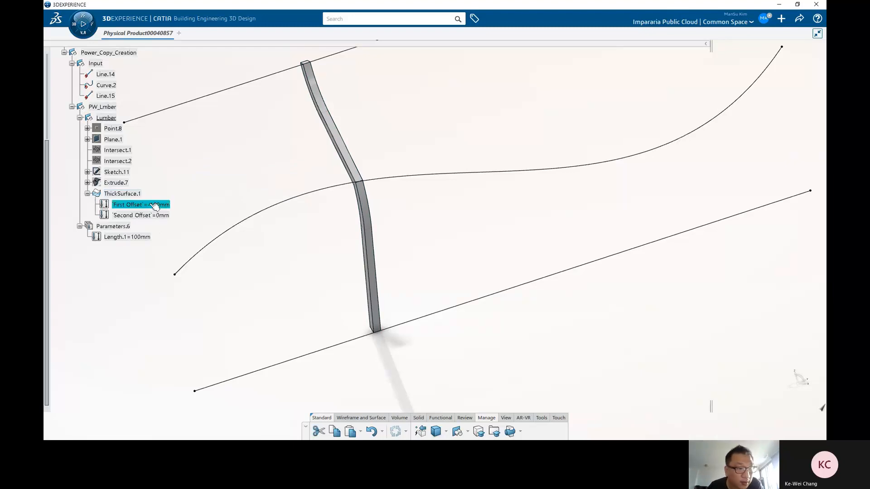
pyautogui.rightClick(265, 180)
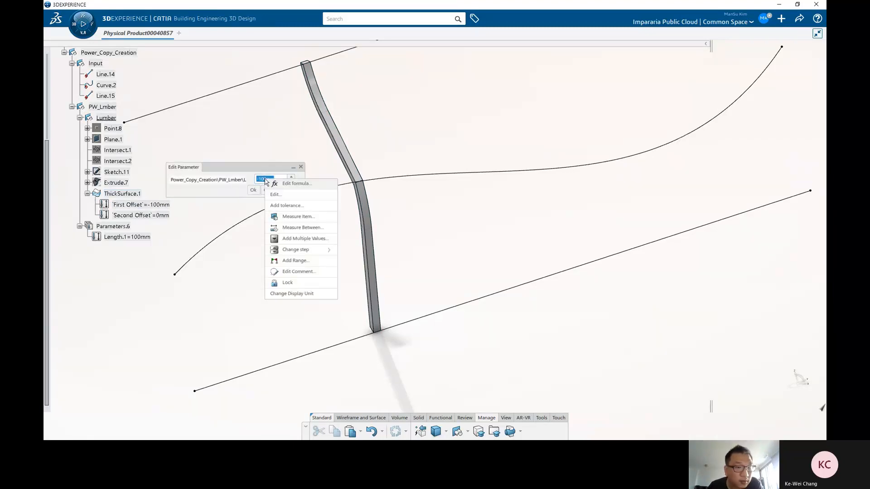
pyautogui.click(301, 184)
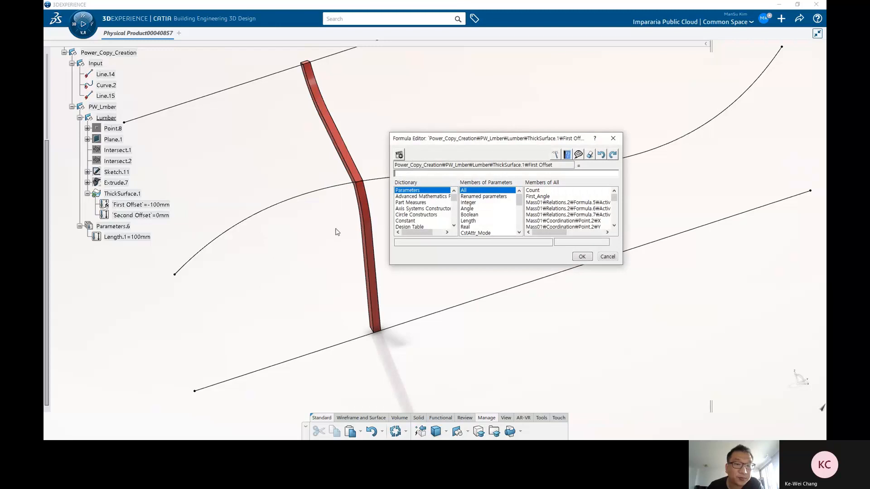
pyautogui.moveTo(337, 232); pyautogui.dragTo(320, 219, button='middle')
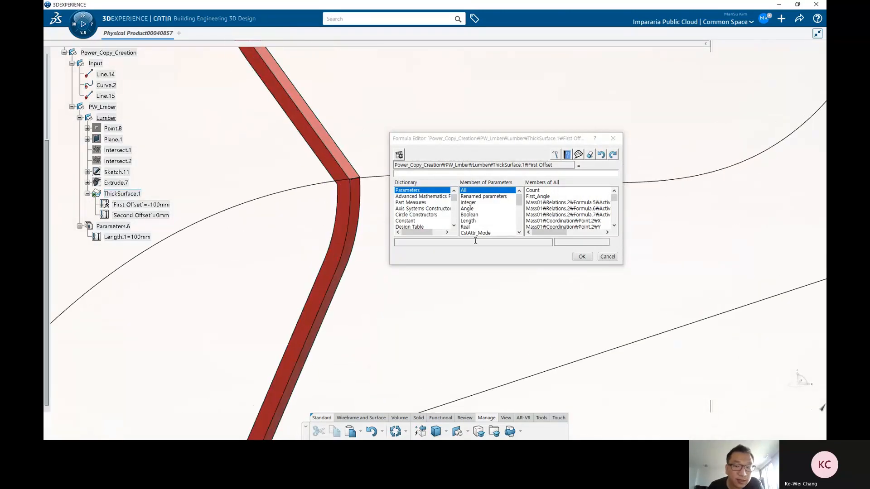
pyautogui.click(609, 256)
pyautogui.click(270, 190)
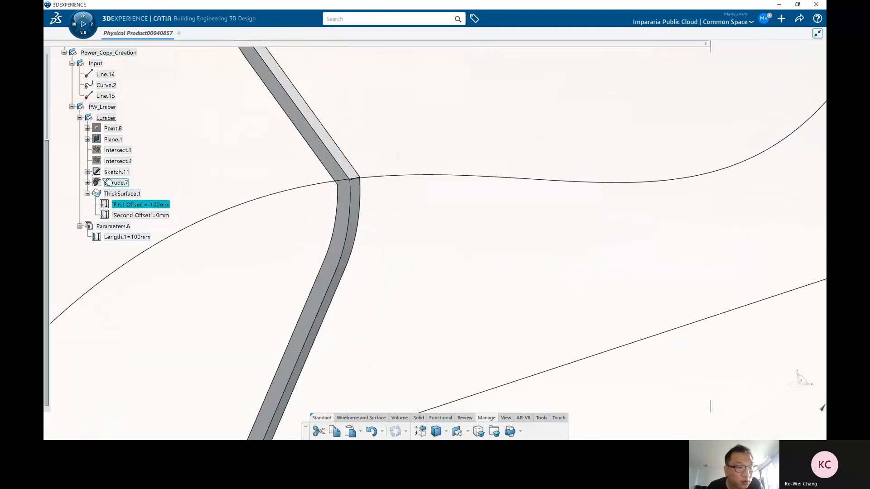
# Step: Show Extrude.7's limit parameters in the specification tree
pyautogui.rightClick(117, 180)
pyautogui.click(144, 209)
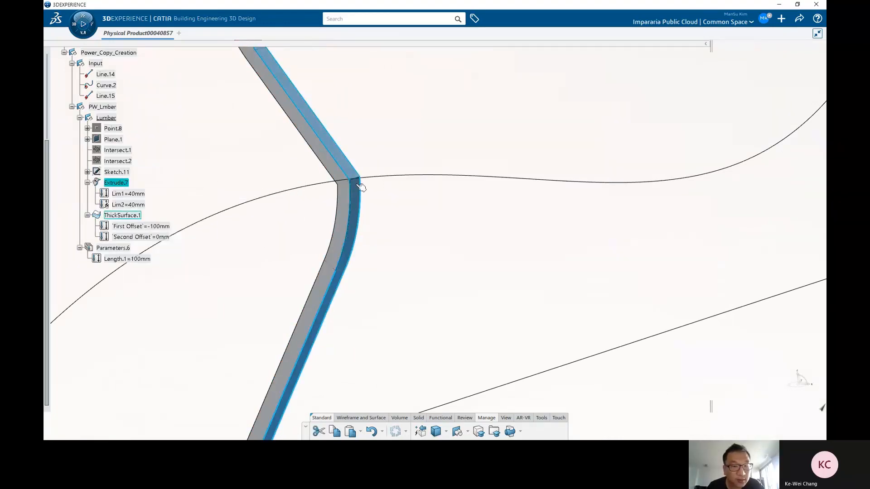
# Step: Set the Length.1 parameter to 40 mm
pyautogui.click(290, 187)
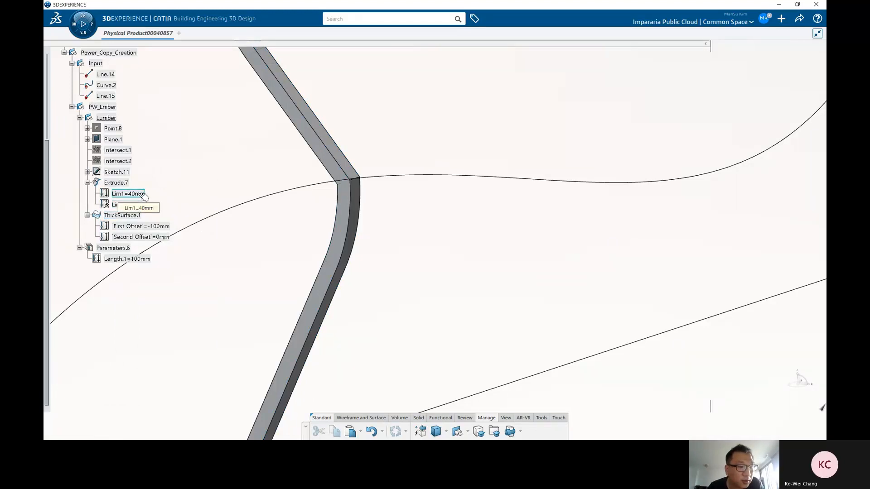
pyautogui.click(146, 259)
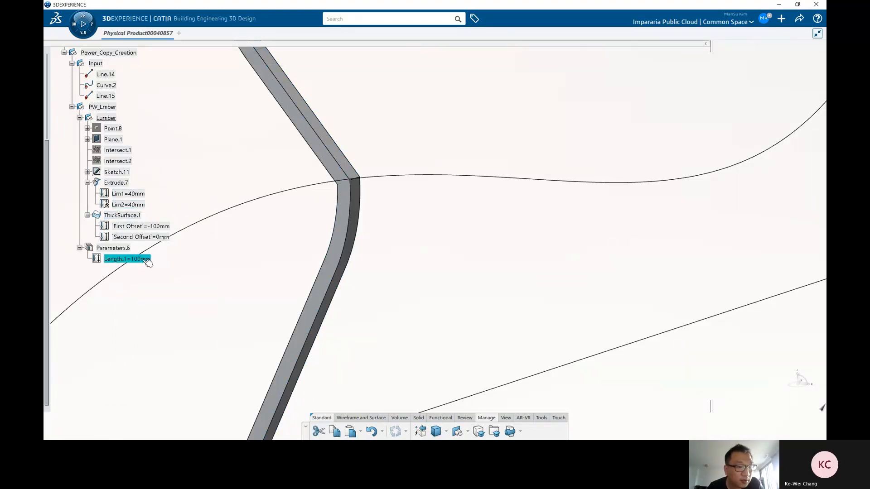
pyautogui.doubleClick(145, 259)
pyautogui.write('3')
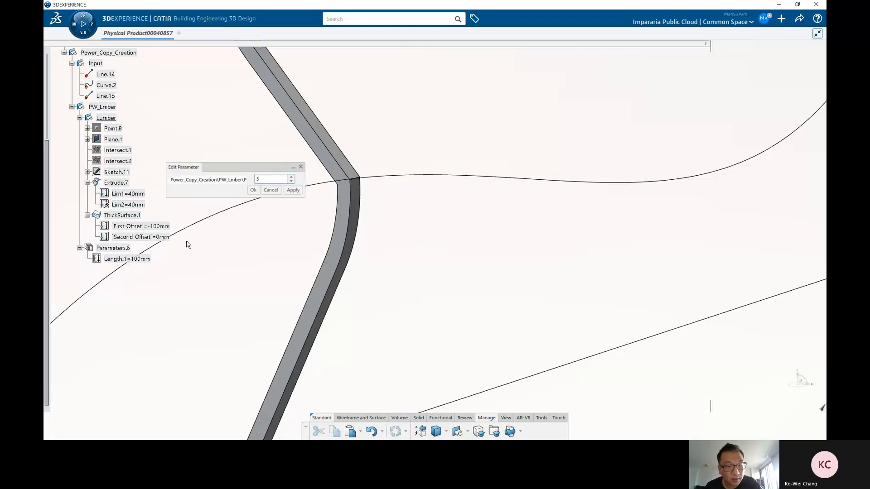
pyautogui.write('0')
pyautogui.press('Return')
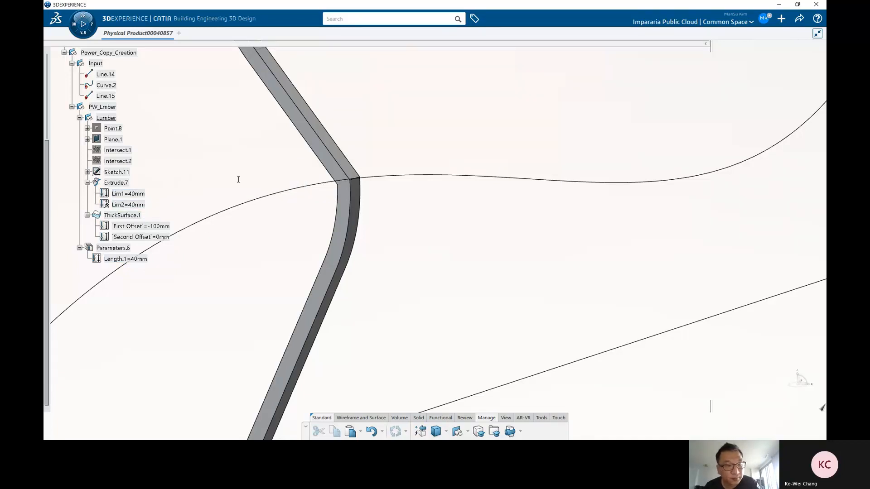
# Step: Edit Extrude.7's Lim1 with a formula that links it to the Length.1 parameter
pyautogui.doubleClick(128, 194)
pyautogui.rightClick(274, 180)
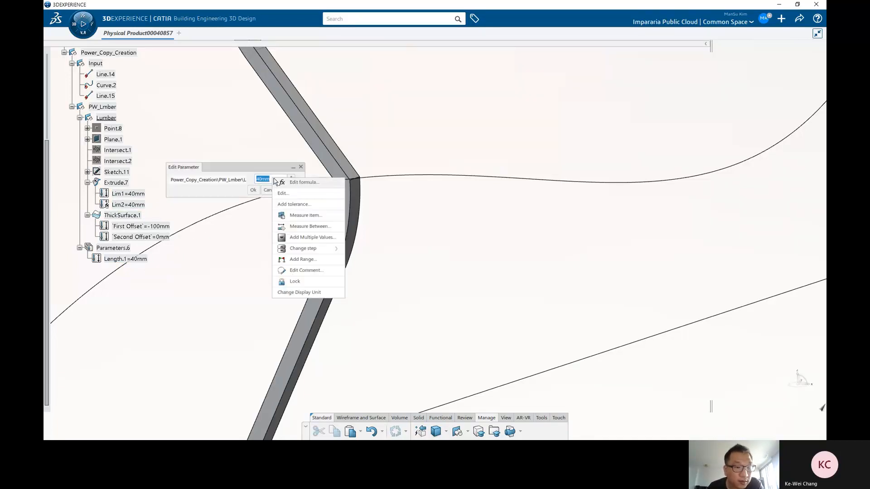
pyautogui.click(301, 183)
pyautogui.click(144, 259)
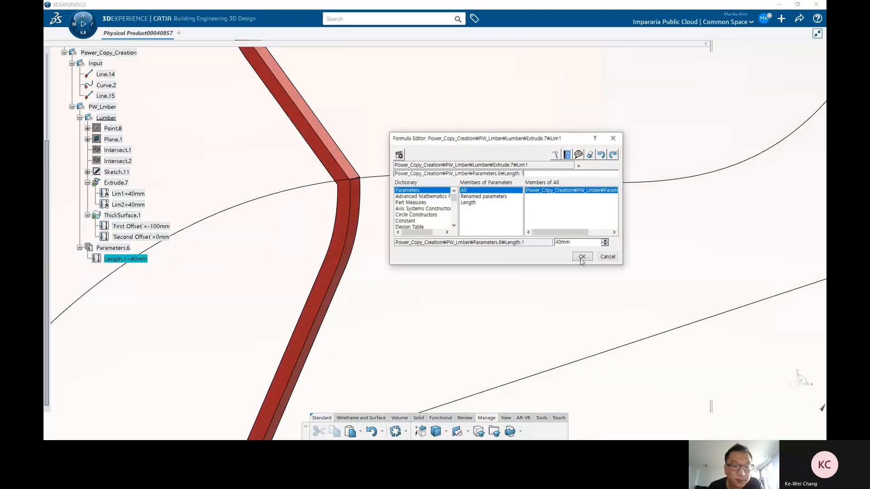
pyautogui.click(581, 257)
pyautogui.click(253, 190)
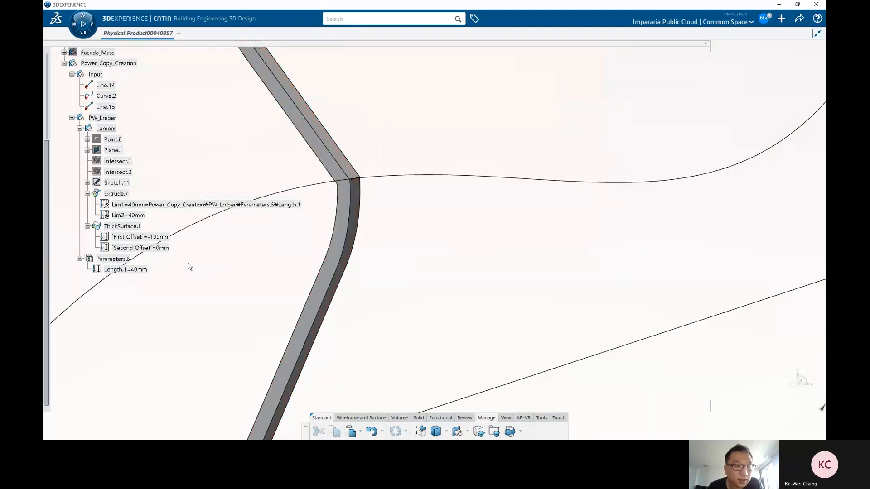
# Step: Set the Length.1 parameter to 60 mm to test the link
pyautogui.doubleClick(133, 268)
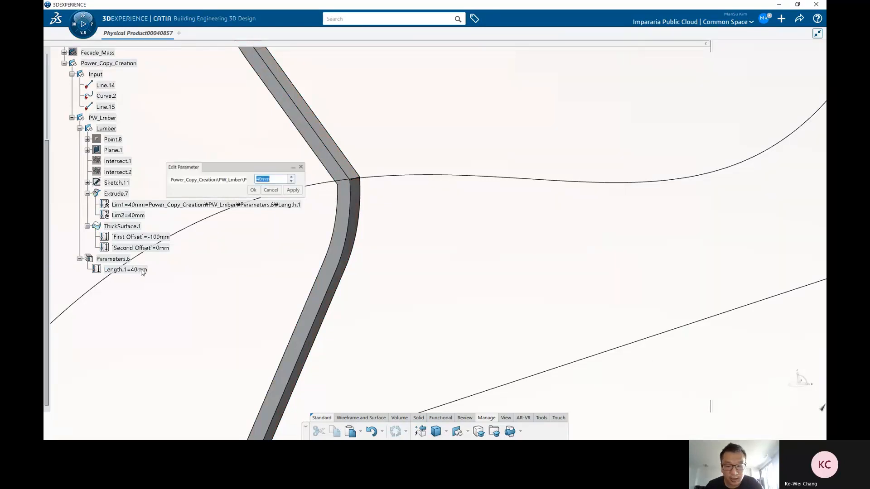
pyautogui.write('60')
pyautogui.press('Return')
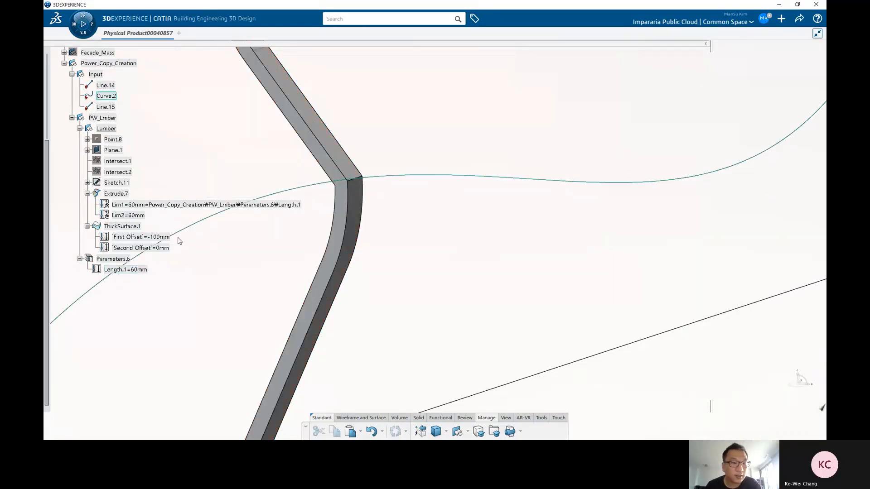
# Step: Rename the Length.1 parameter to Width
pyautogui.doubleClick(127, 269)
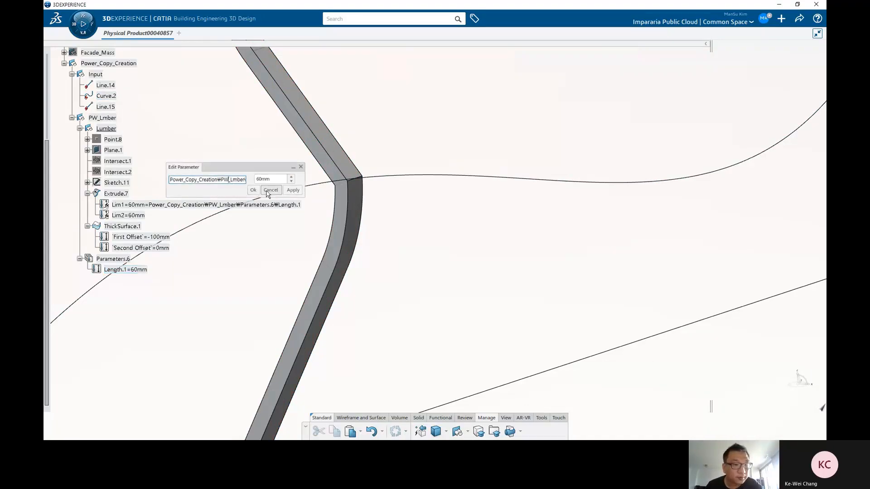
pyautogui.doubleClick(229, 180)
pyautogui.click(223, 180)
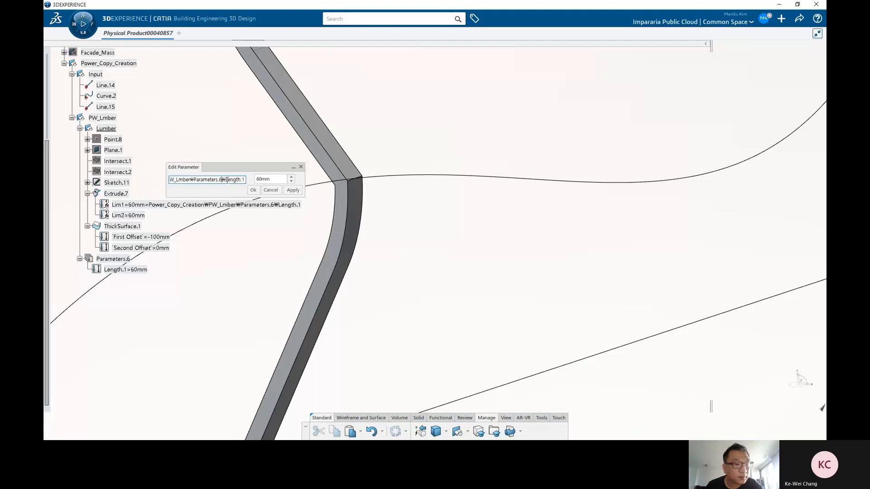
pyautogui.moveTo(225, 180); pyautogui.dragTo(246, 180)
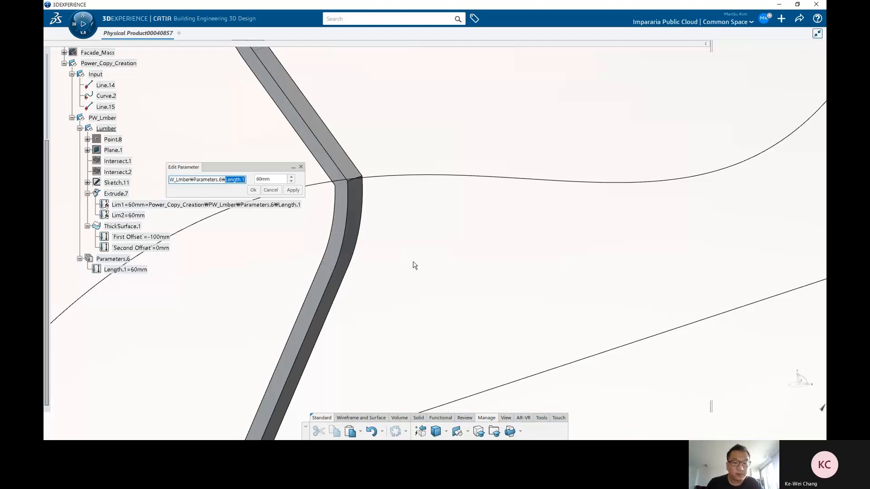
pyautogui.write('Wid')
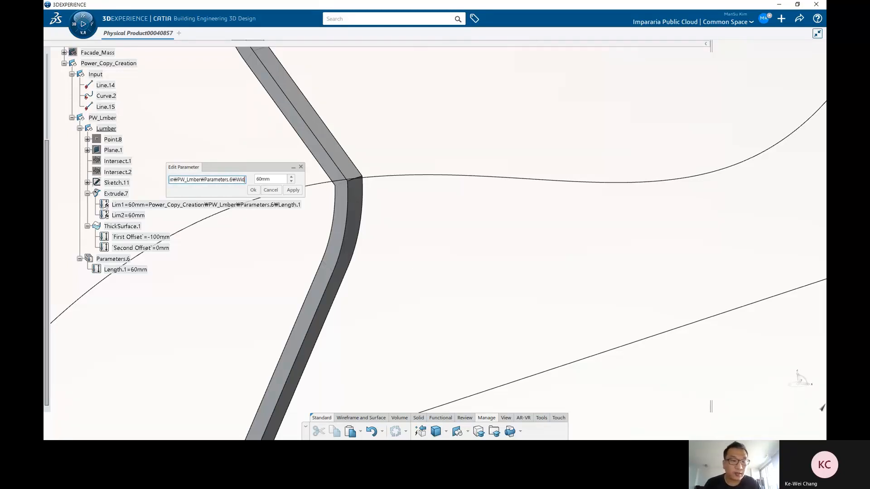
pyautogui.write('th')
pyautogui.press('Return')
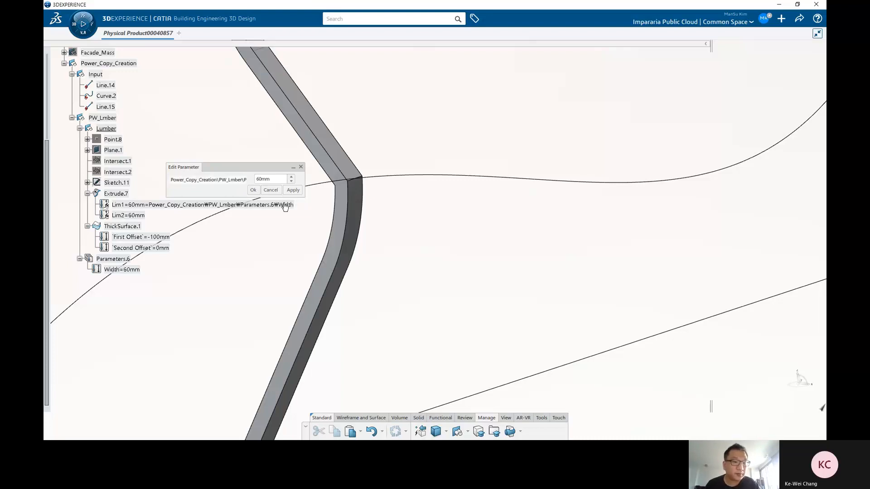
pyautogui.click(253, 190)
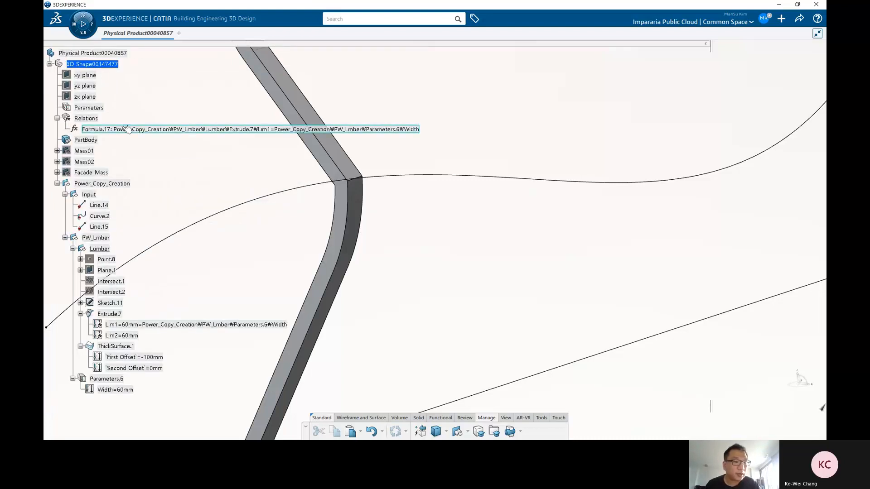
# Step: Move the Relations formula driving Lim1 into the PW_Lmber geometrical set
pyautogui.click(111, 129)
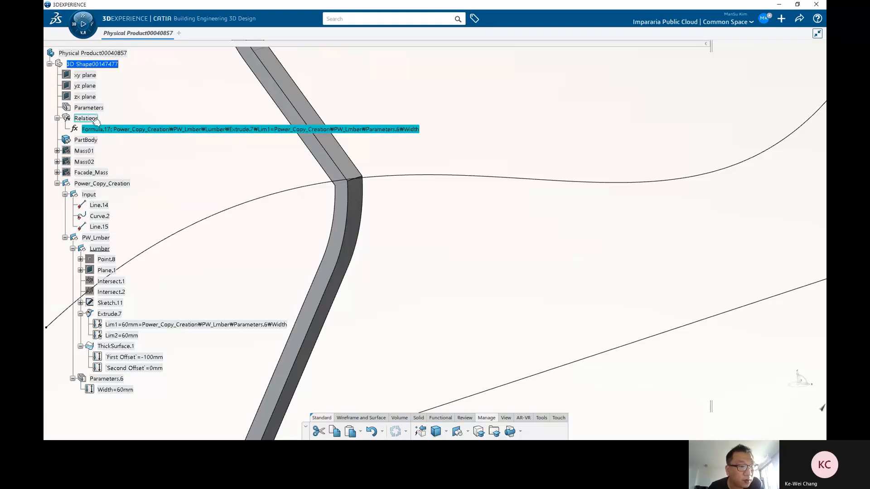
pyautogui.click(93, 119)
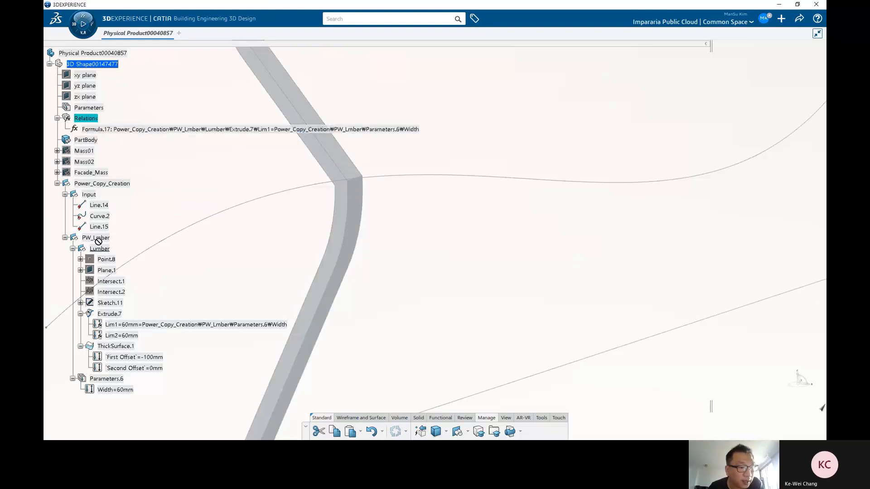
pyautogui.moveTo(98, 236)
pyautogui.mouseDown()
pyautogui.moveTo(108, 240)
pyautogui.moveTo(97, 238)
pyautogui.mouseUp()
pyautogui.scroll(-2, 103, 370)
pyautogui.click(79, 339)
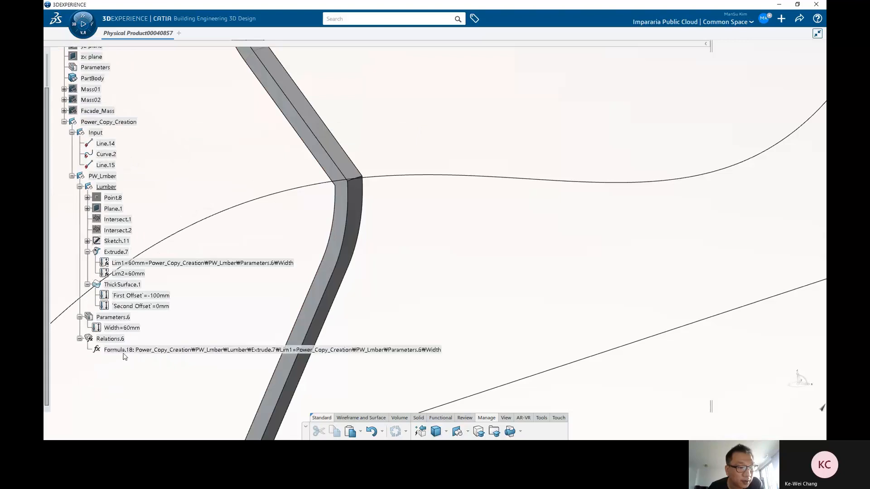
# Step: Set ThickSurface.1's First Offset to -200 mm
pyautogui.scroll(-2, 124, 357)
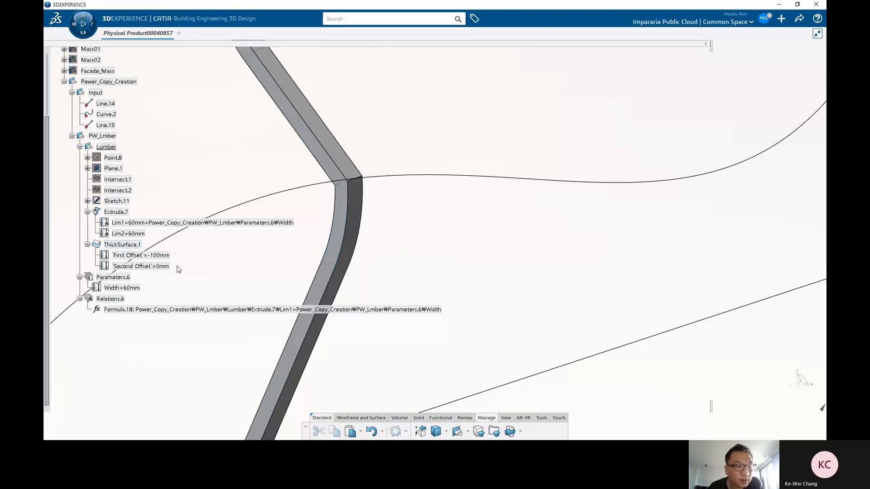
pyautogui.doubleClick(141, 255)
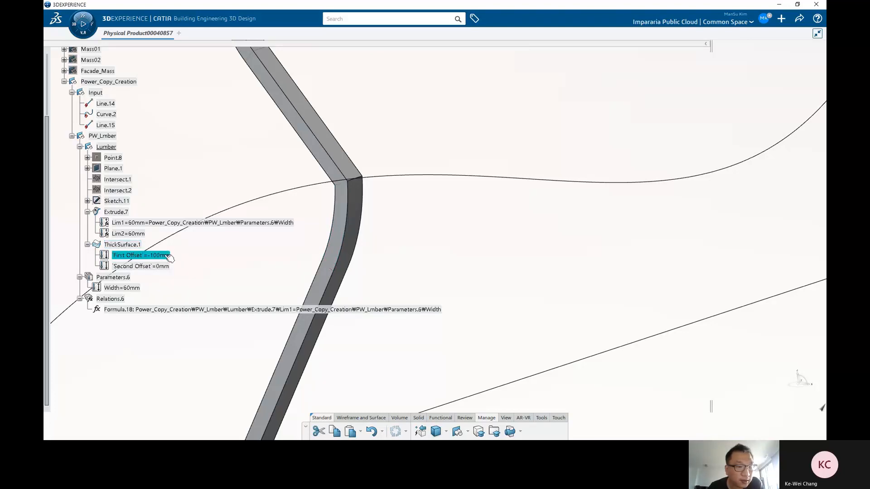
pyautogui.write('-200')
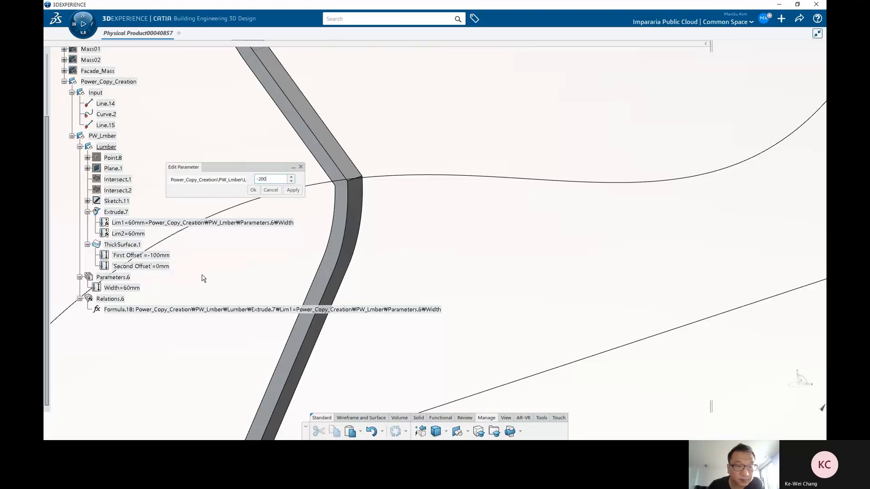
pyautogui.press('Return')
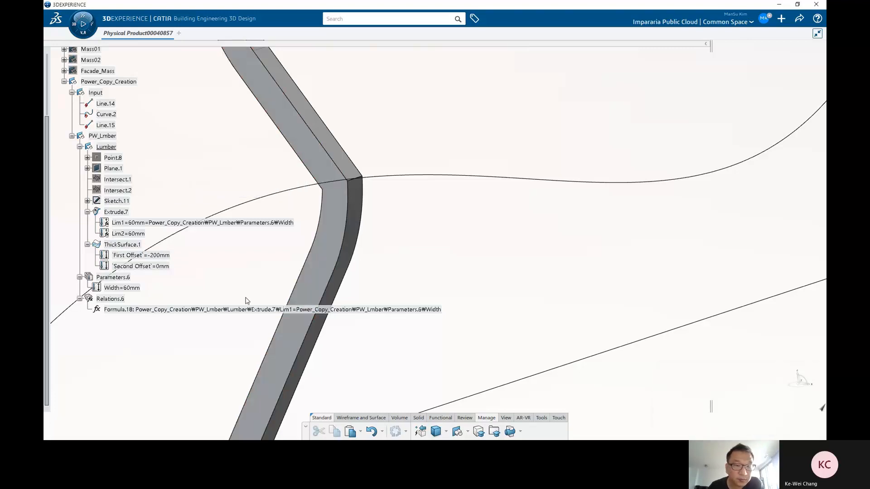
# Step: Expand Point.8 in the tree to show its length parameter and hide the point
pyautogui.moveTo(246, 301); pyautogui.dragTo(395, 236, button='middle')
pyautogui.click(79, 147)
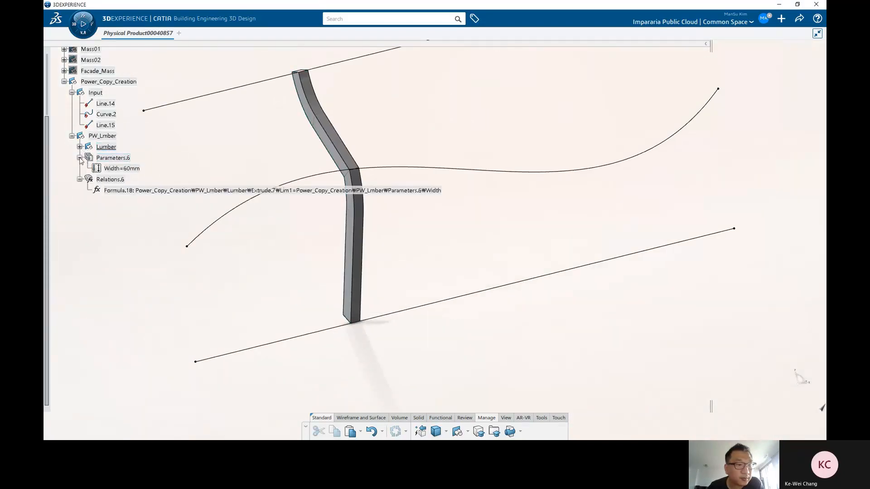
pyautogui.click(79, 158)
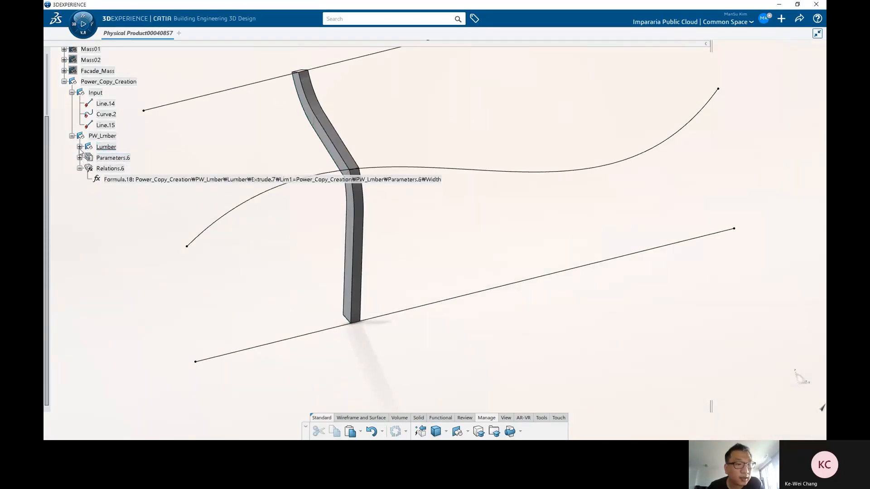
pyautogui.click(79, 147)
pyautogui.moveTo(359, 246); pyautogui.dragTo(455, 205, button='middle')
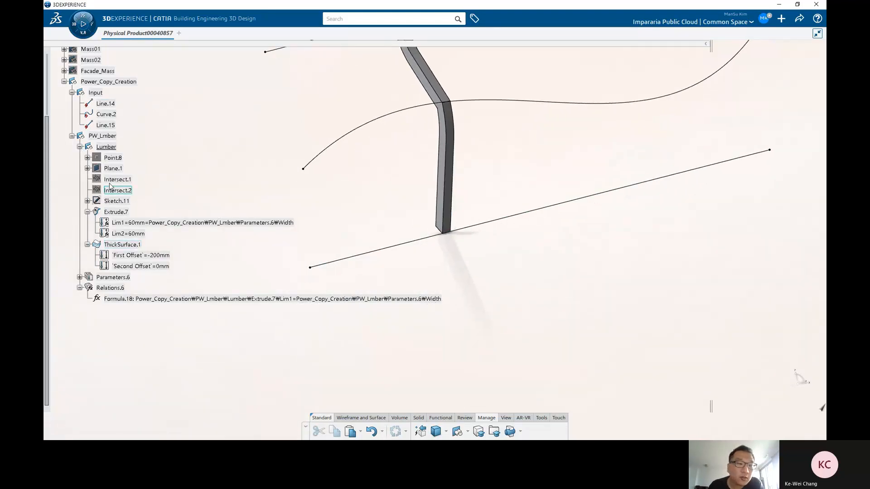
pyautogui.click(87, 158)
pyautogui.rightClick(112, 158)
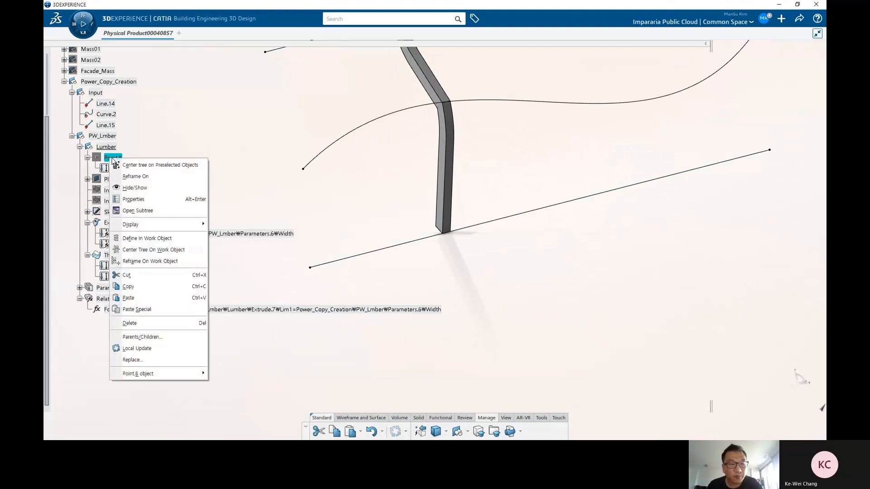
pyautogui.press('h')
pyautogui.scroll(-3, 472, 262)
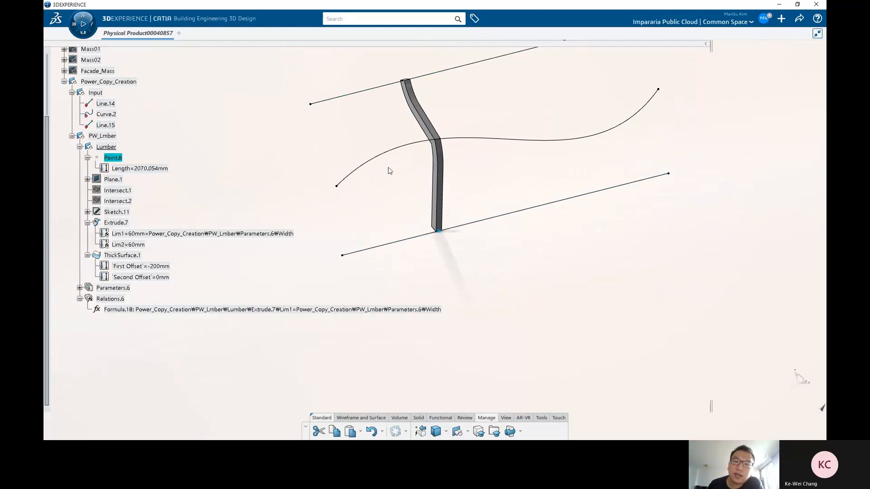
pyautogui.moveTo(496, 196); pyautogui.dragTo(485, 193, button='middle')
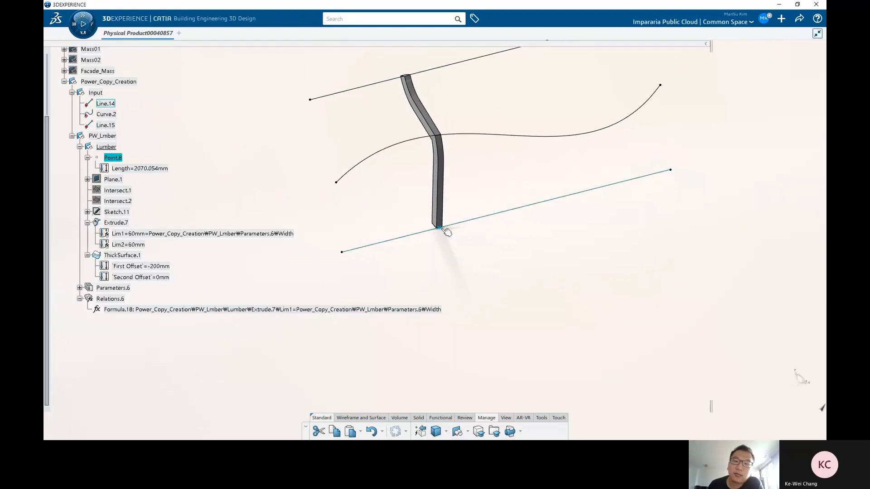
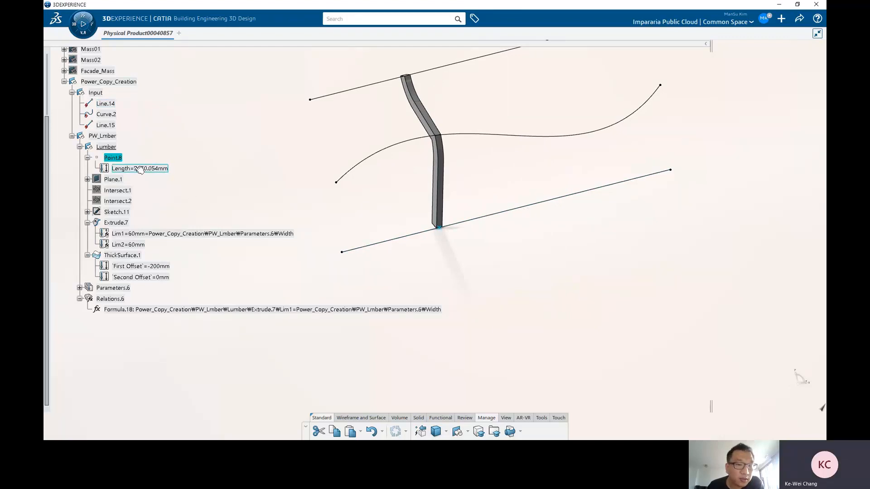
# Step: Expand Parameters.6 and add an integer parameter with a value of 30
pyautogui.click(80, 288)
pyautogui.click(79, 309)
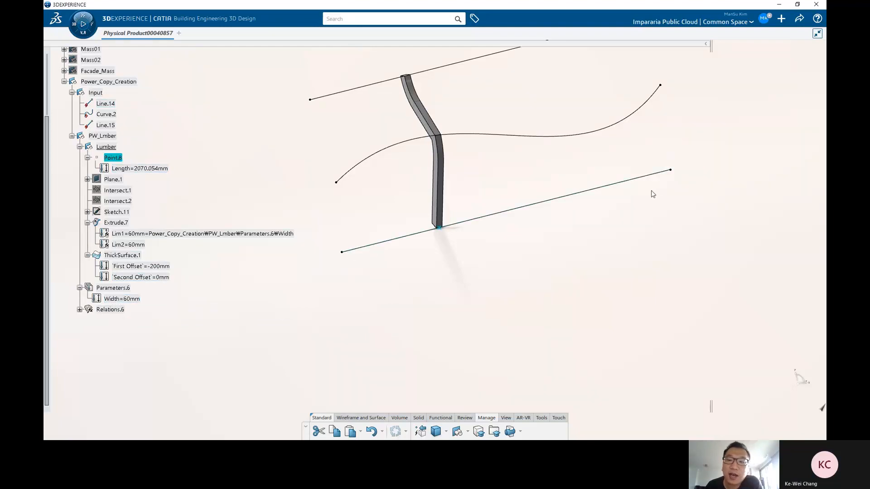
pyautogui.click(113, 288)
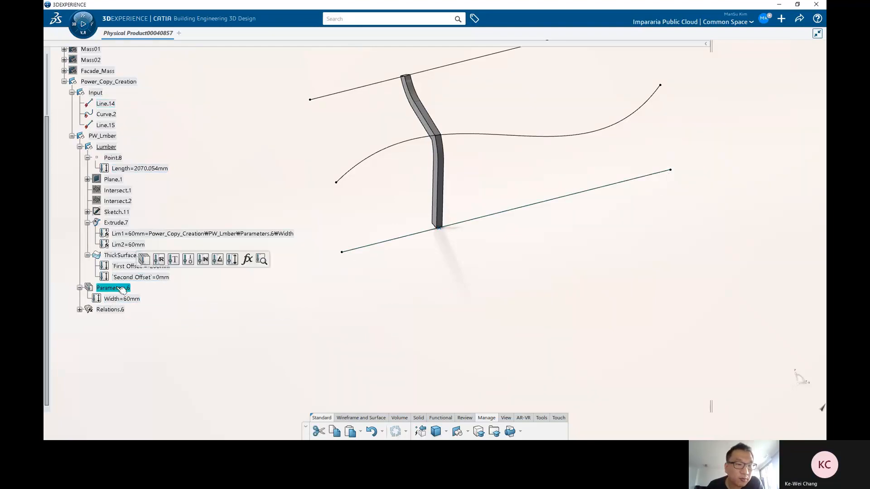
pyautogui.click(203, 260)
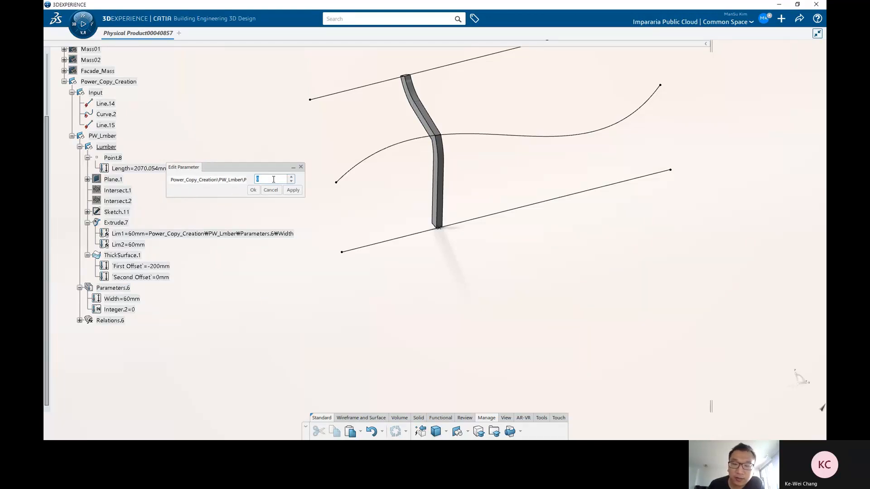
pyautogui.press('Return')
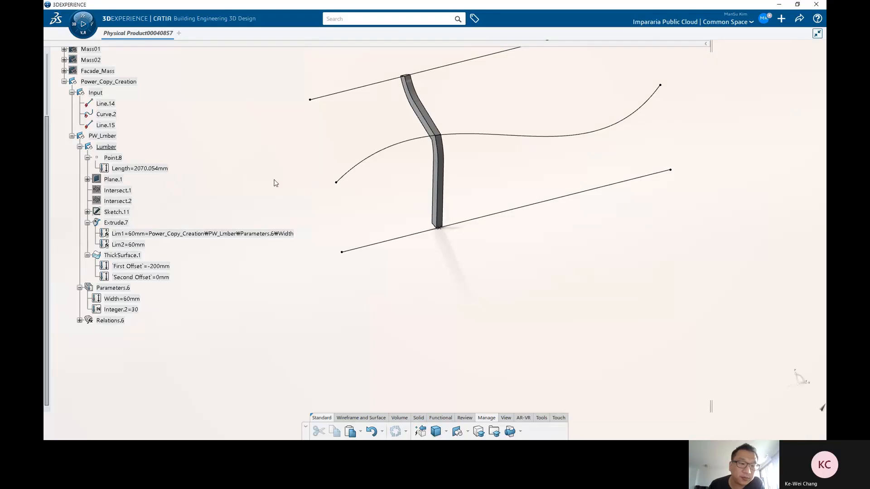
# Step: Rename the new integer parameter Integer.2 to Total_Count
pyautogui.click(121, 311)
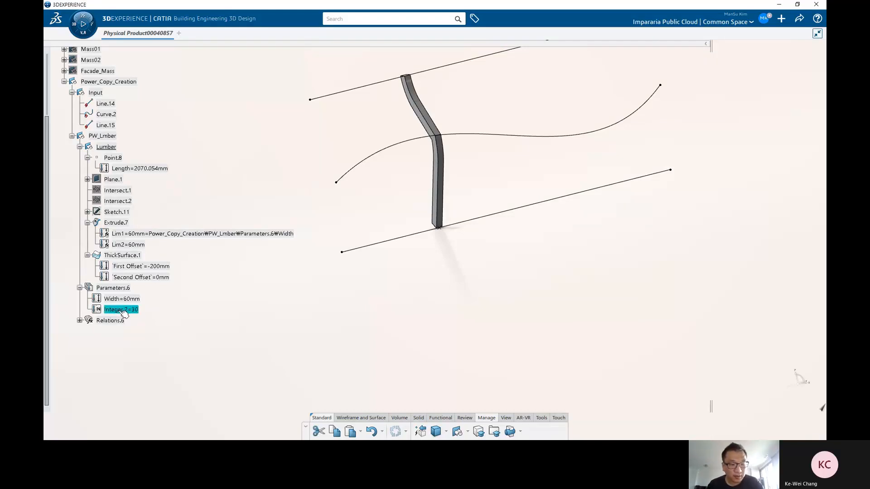
pyautogui.hotkey('alt', 'Return')
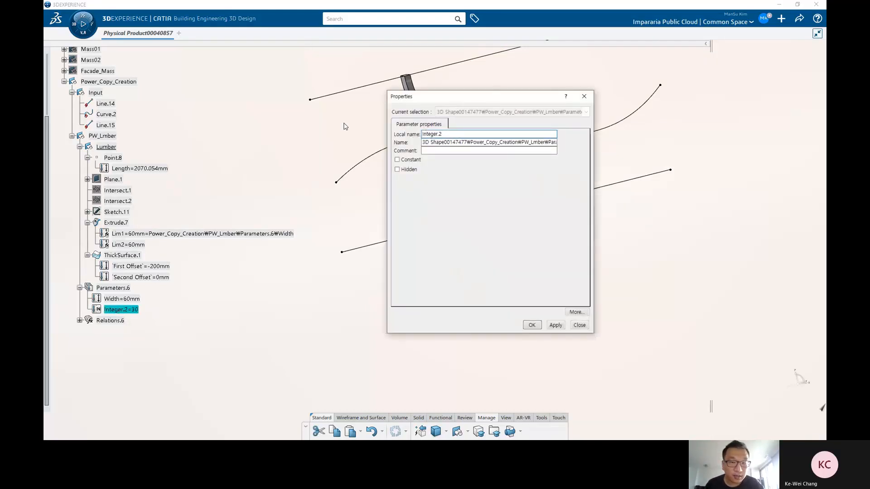
pyautogui.doubleClick(455, 134)
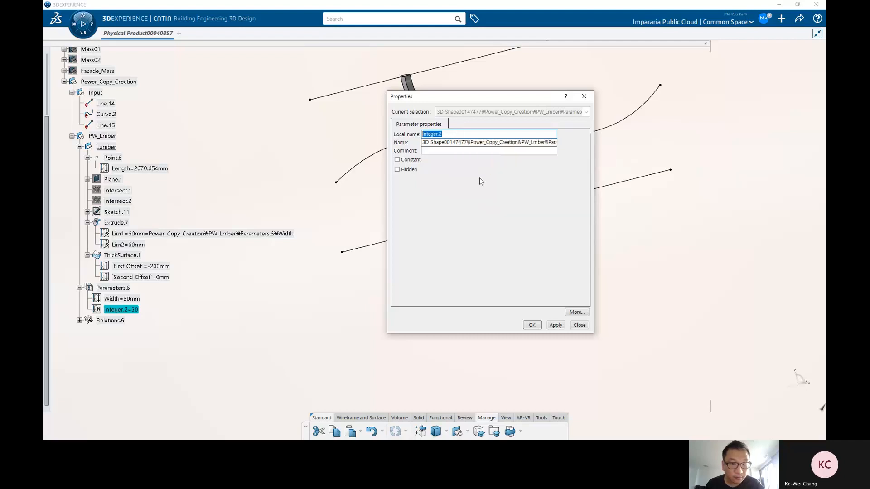
pyautogui.write('Total_')
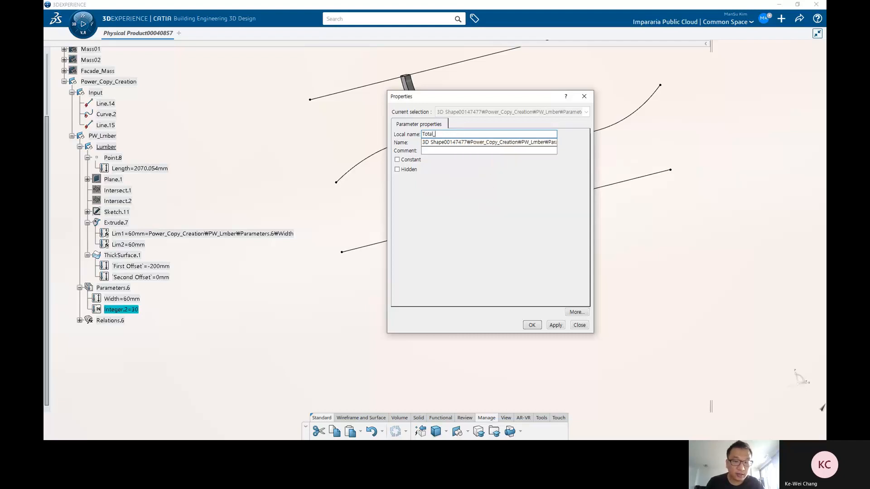
pyautogui.write('Count')
pyautogui.press('Return')
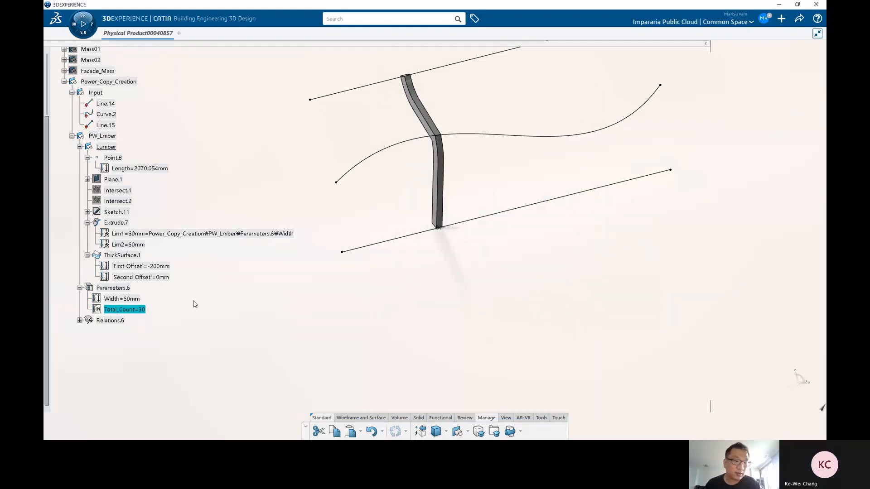
# Step: Add a second integer parameter to Parameters.6 with a value of 5
pyautogui.click(129, 288)
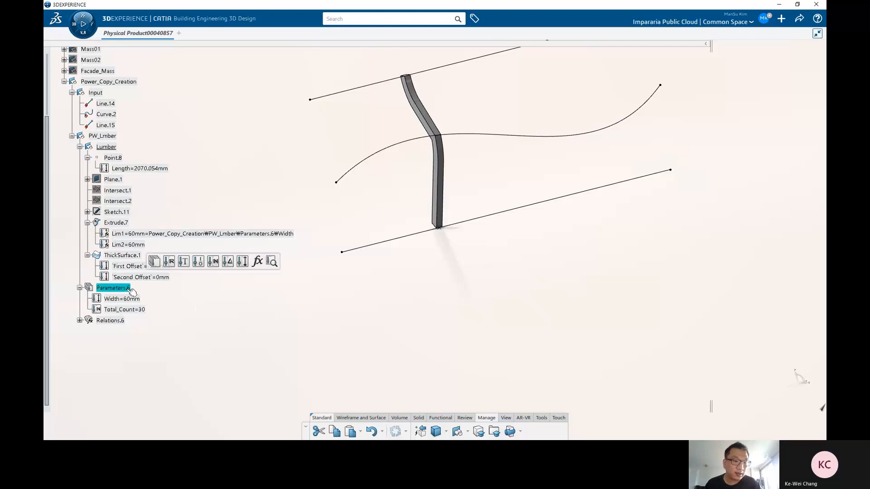
pyautogui.click(213, 262)
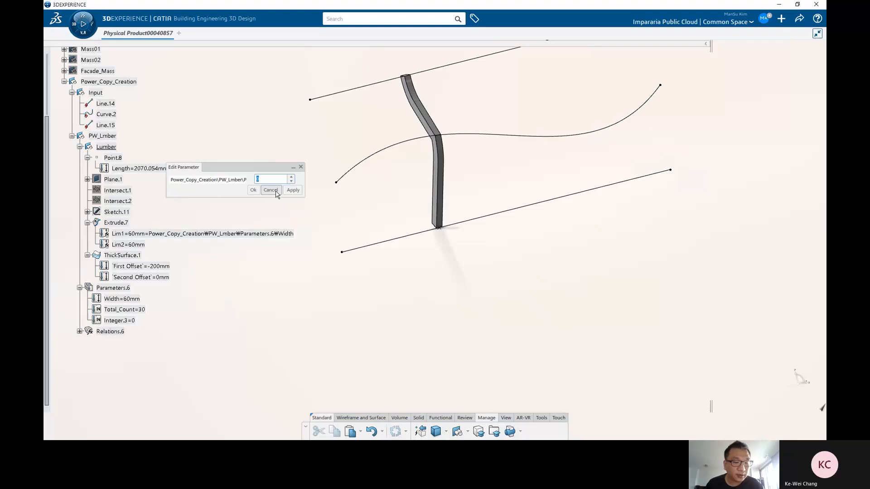
pyautogui.write('5')
pyautogui.click(253, 190)
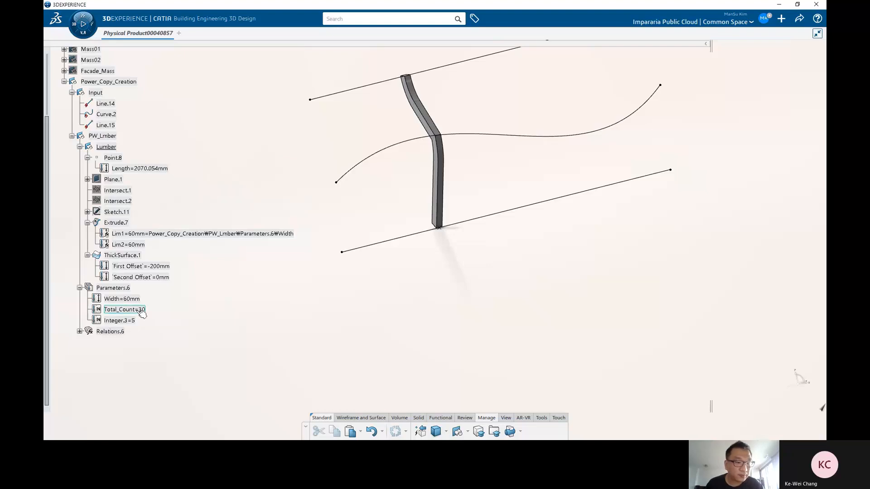
# Step: Rename the integer parameter Integer.3 to MyCount
pyautogui.hotkey('alt', 'Return')
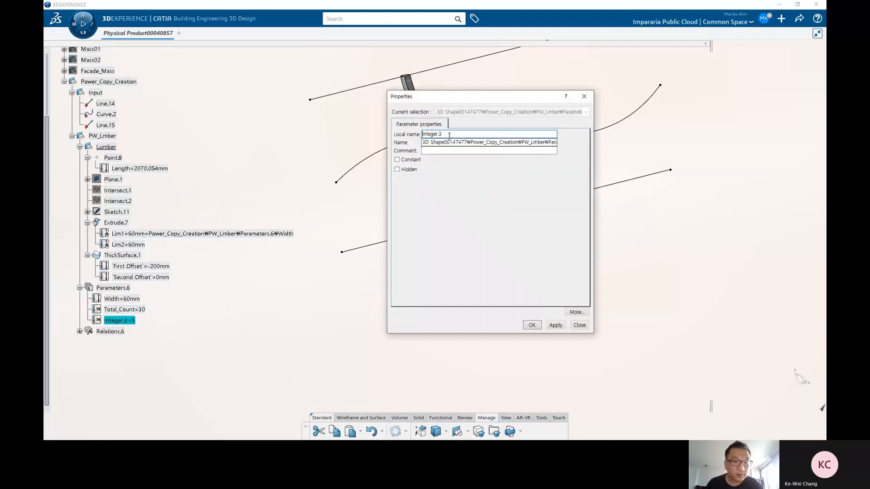
pyautogui.moveTo(446, 134); pyautogui.dragTo(241, 116)
pyautogui.write('MyC')
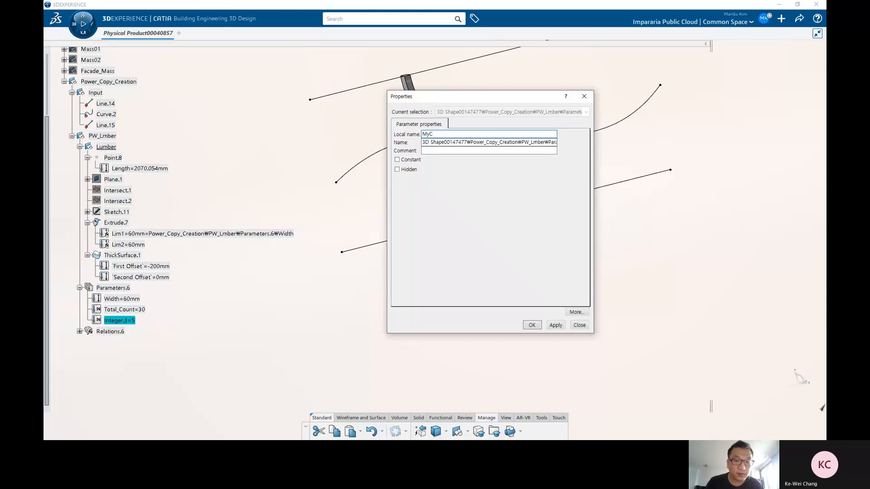
pyautogui.write('ount')
pyautogui.press('Return')
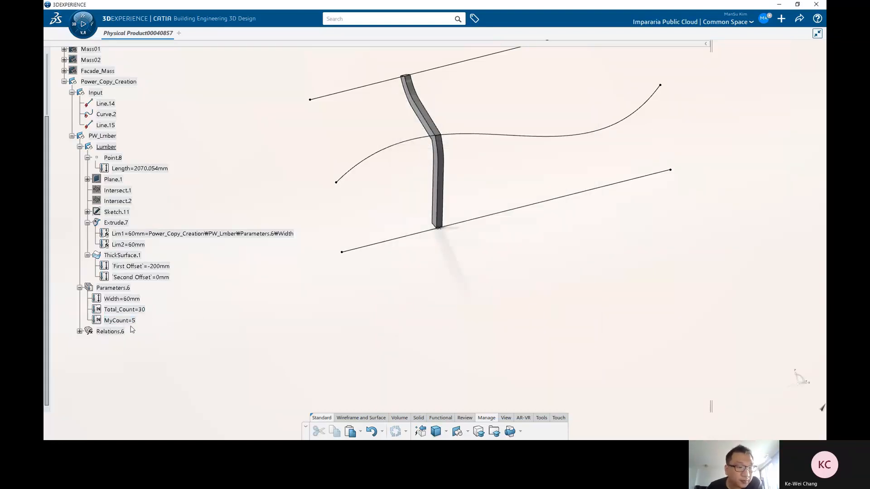
# Step: Add a length parameter to Parameters.6
pyautogui.moveTo(454, 241); pyautogui.dragTo(437, 260, button='middle')
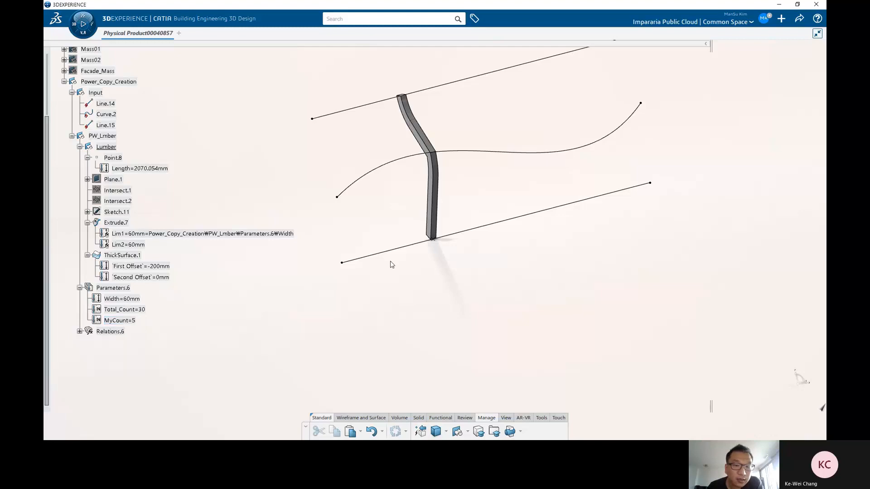
pyautogui.click(113, 288)
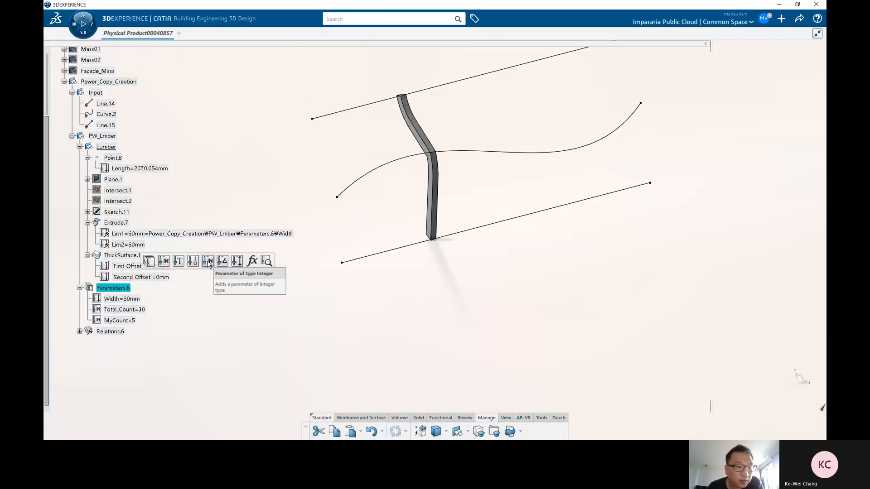
pyautogui.click(236, 261)
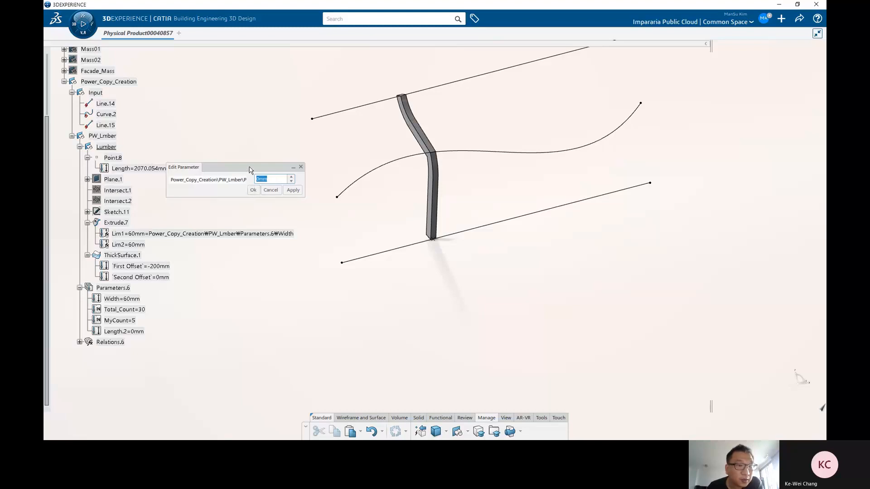
# Step: Browse the formula editor's Measures dictionary for a function giving a curve's length
pyautogui.moveTo(251, 167); pyautogui.dragTo(299, 177)
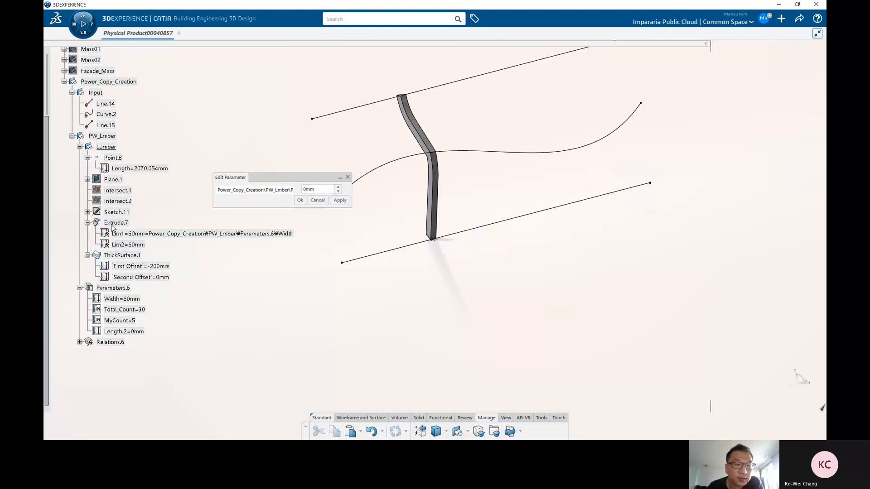
pyautogui.rightClick(309, 190)
pyautogui.click(337, 194)
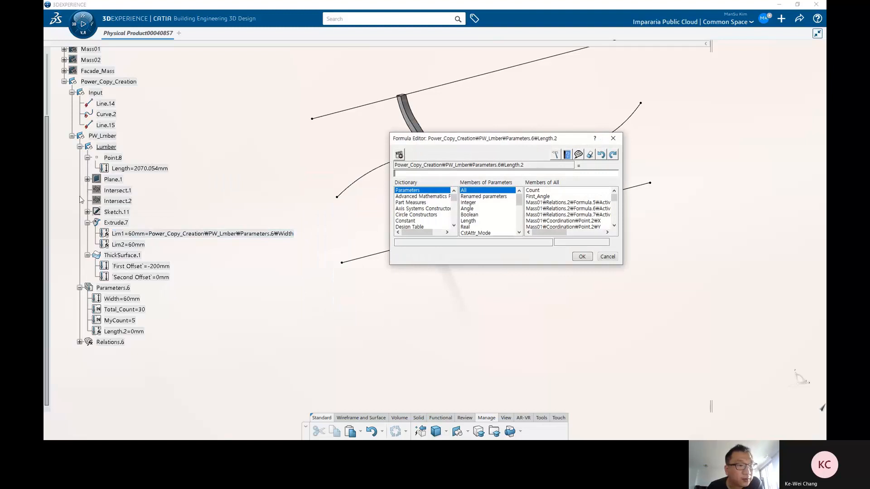
pyautogui.click(606, 257)
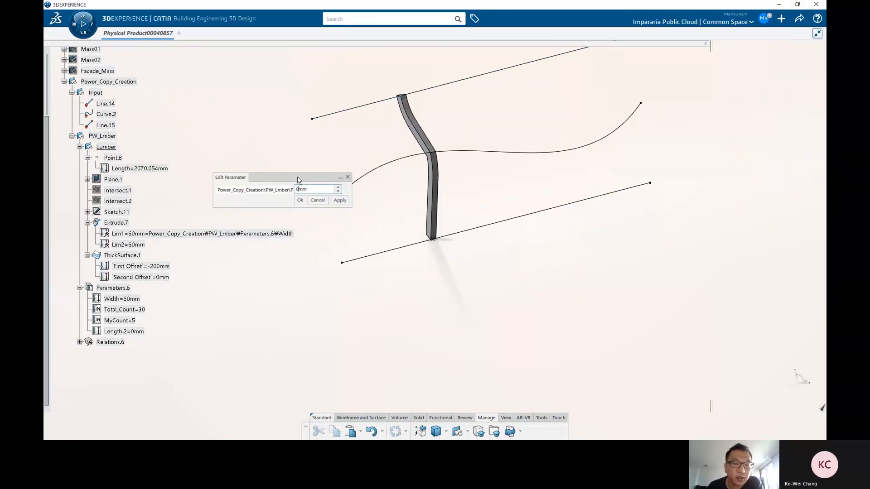
pyautogui.moveTo(299, 178); pyautogui.dragTo(329, 172)
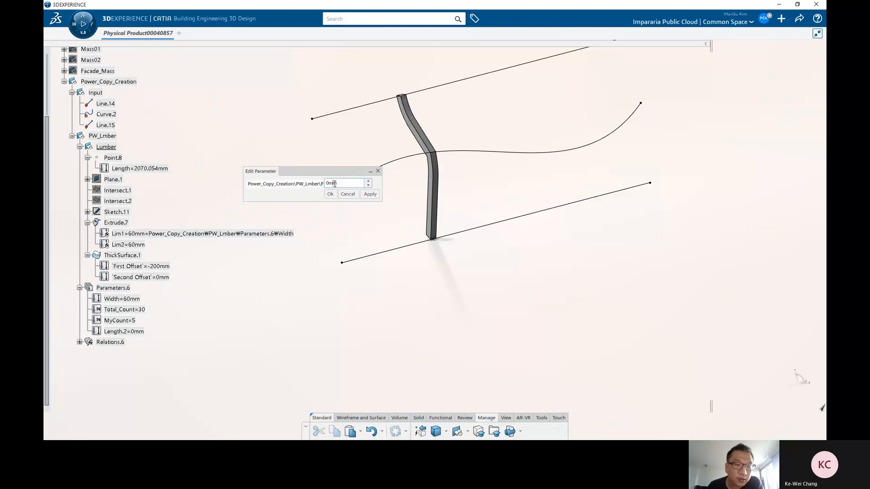
pyautogui.press('=')
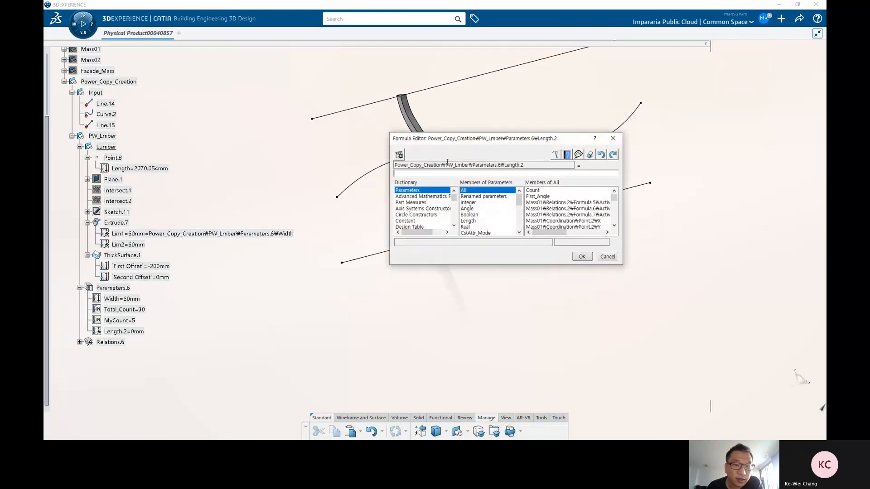
pyautogui.click(417, 211)
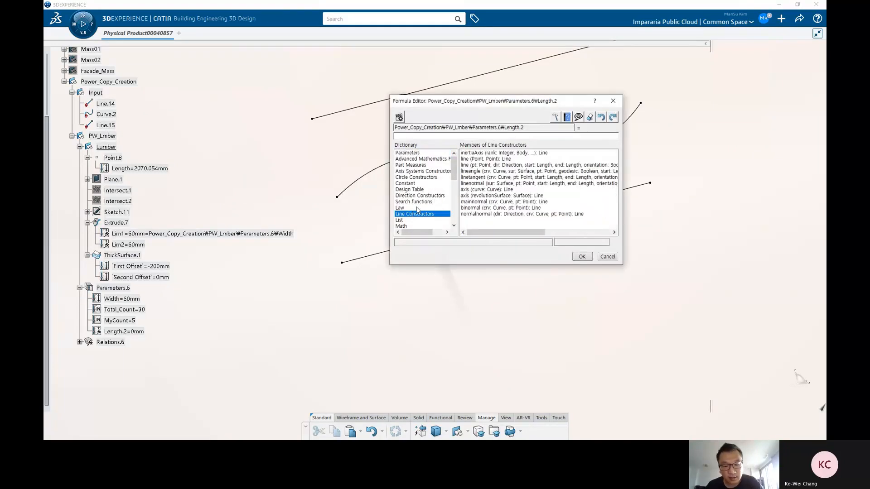
pyautogui.click(414, 220)
pyautogui.click(417, 225)
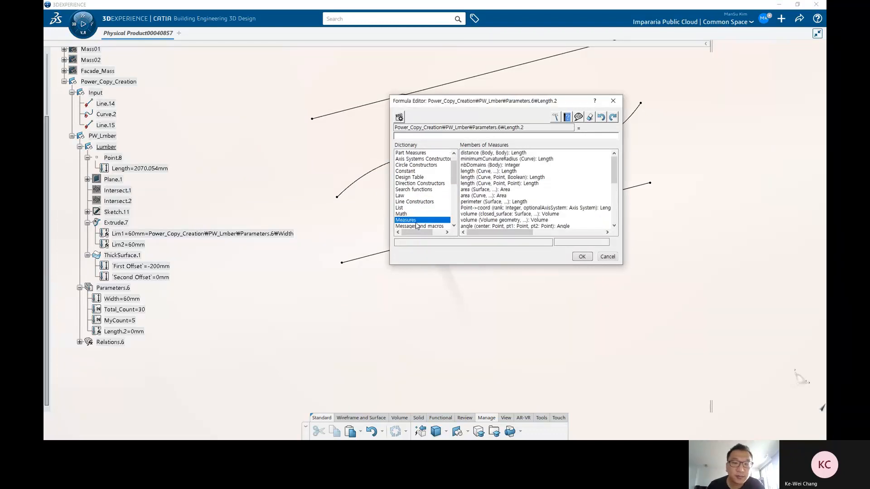
pyautogui.click(493, 172)
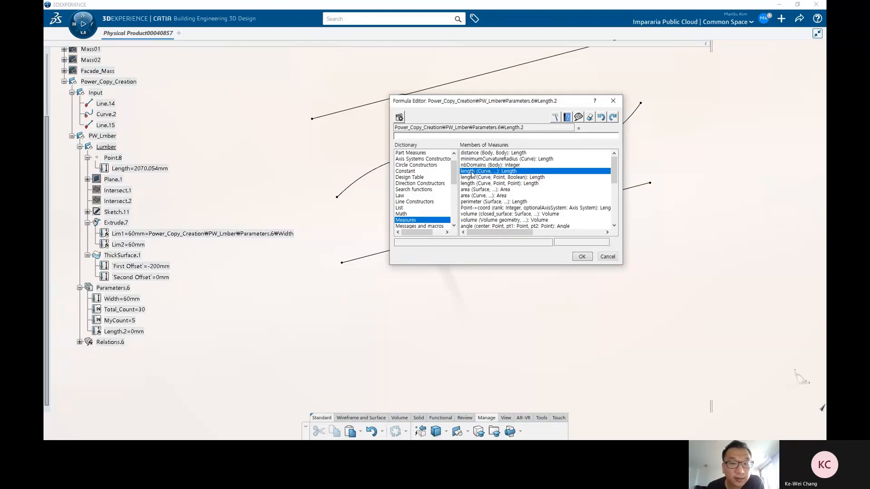
pyautogui.click(582, 257)
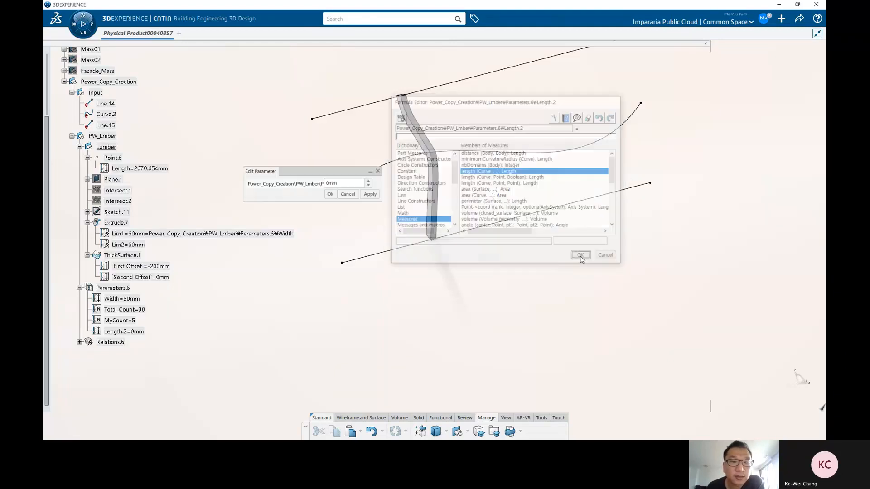
# Step: Drive the new length parameter with the formula length(Line.14) using the Input line, accepting automatic update
pyautogui.rightClick(348, 185)
pyautogui.click(373, 190)
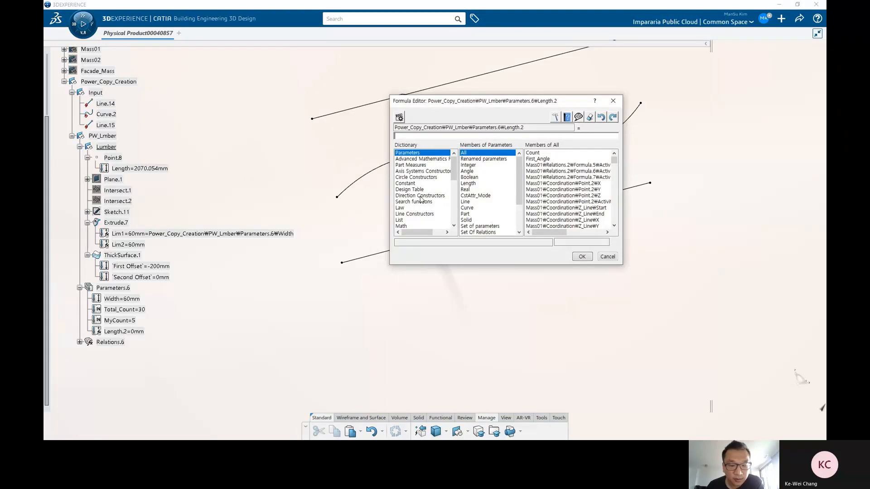
pyautogui.click(420, 194)
pyautogui.press('m')
pyautogui.press('m')
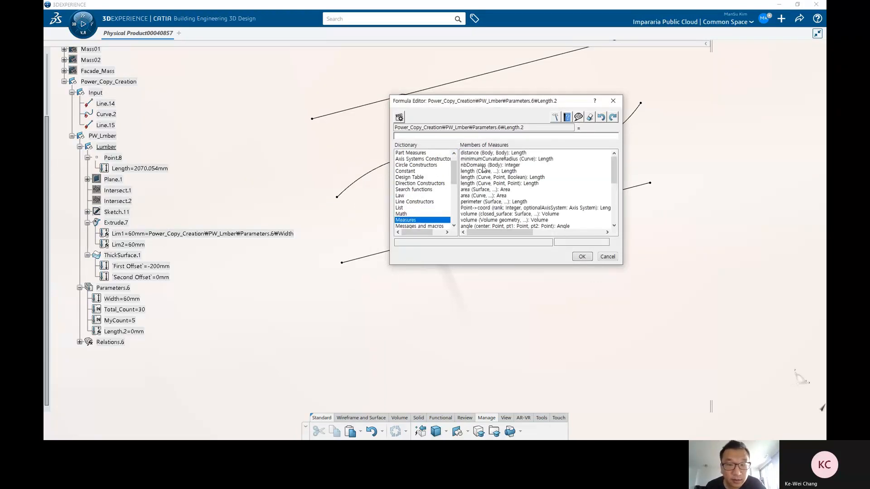
pyautogui.click(498, 171)
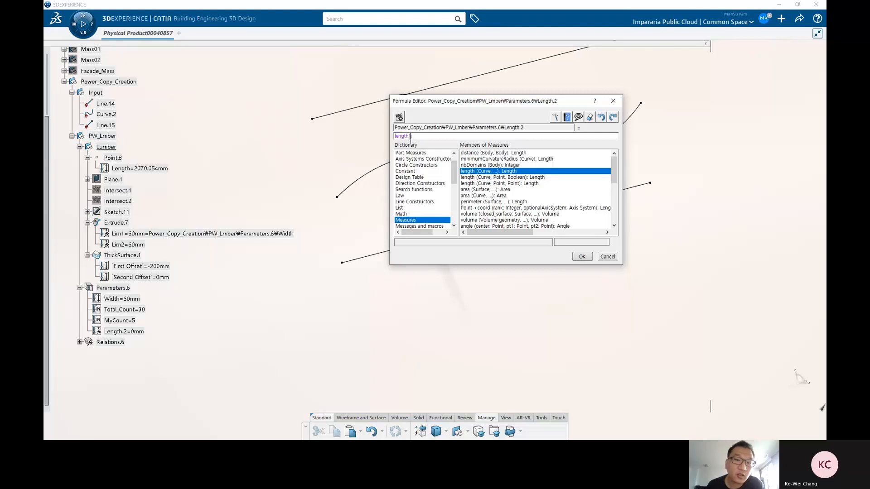
pyautogui.click(410, 138)
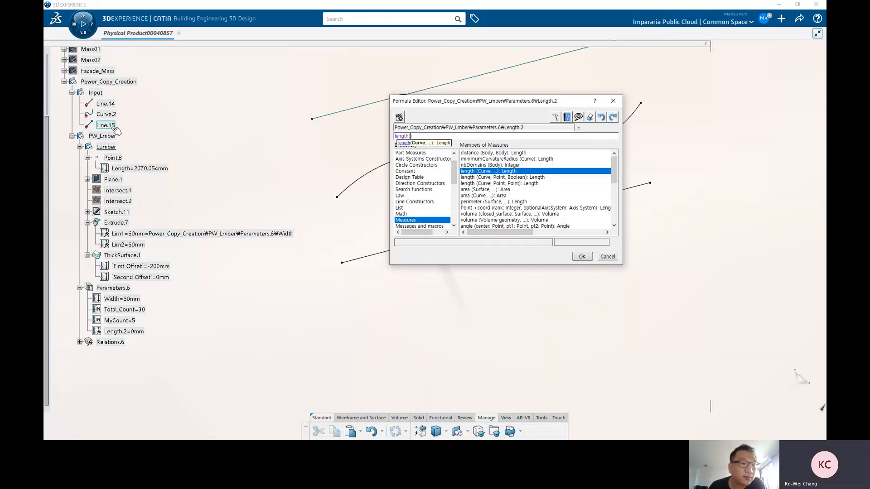
pyautogui.moveTo(448, 102); pyautogui.dragTo(328, 109)
pyautogui.click(106, 104)
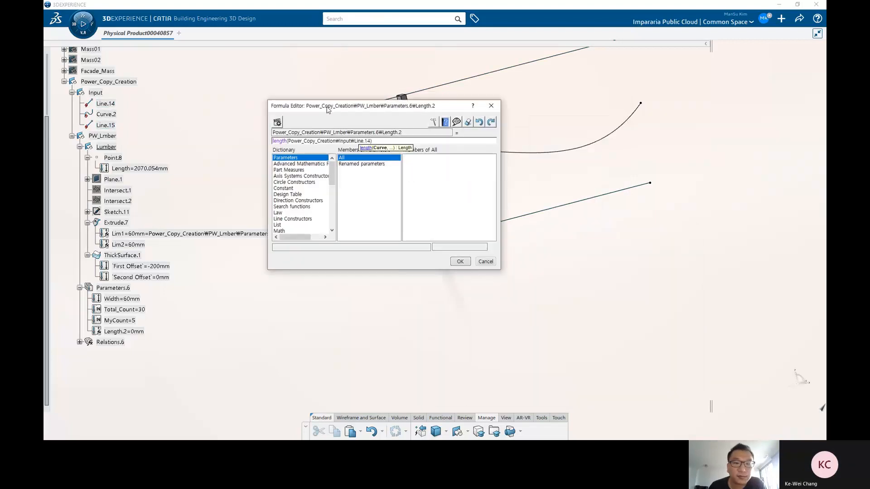
pyautogui.click(459, 263)
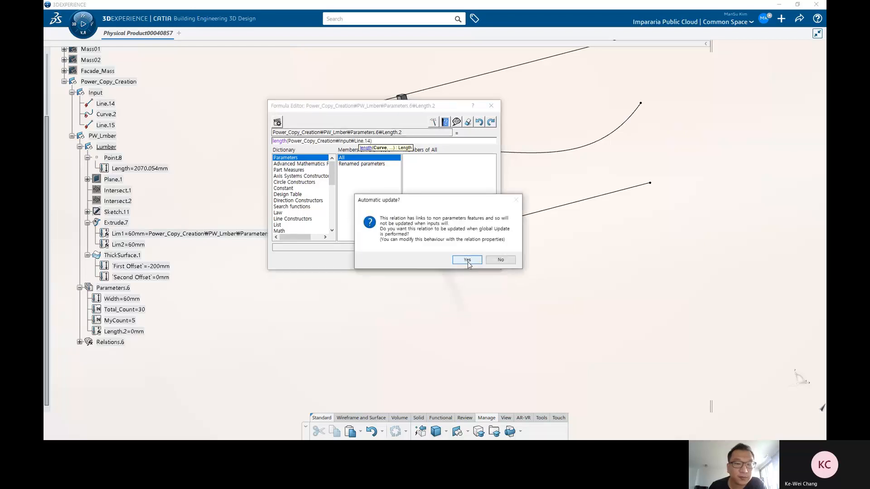
pyautogui.click(467, 262)
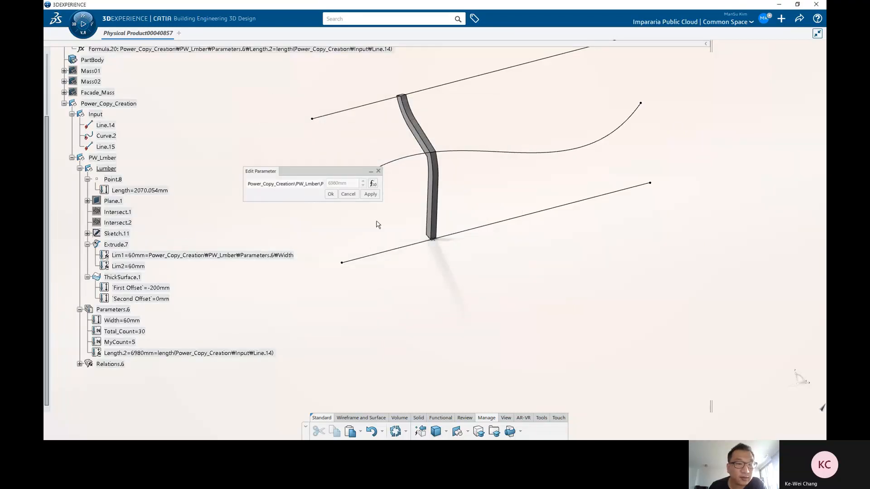
pyautogui.click(331, 194)
pyautogui.scroll(-1, 148, 340)
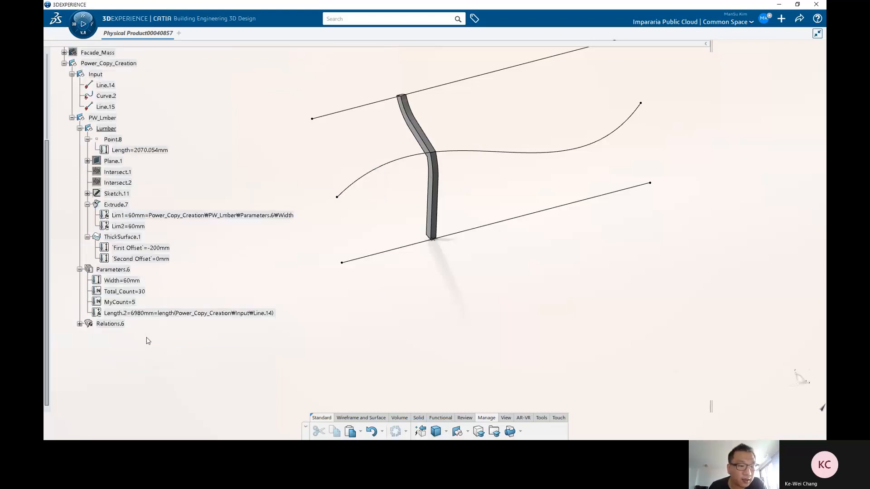
# Step: Rename the formula-driven length parameter Length.2 in Parameters.6 to Total_Length
pyautogui.click(145, 313)
pyautogui.scroll(3, 136, 326)
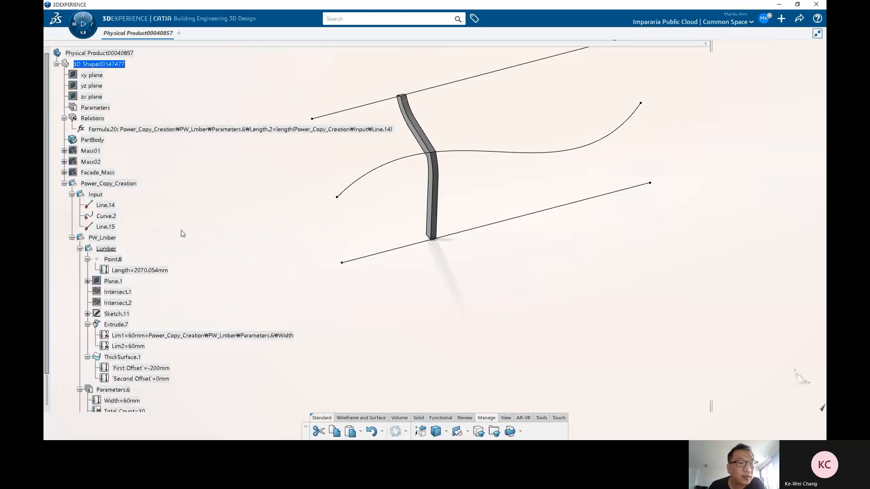
pyautogui.click(122, 130)
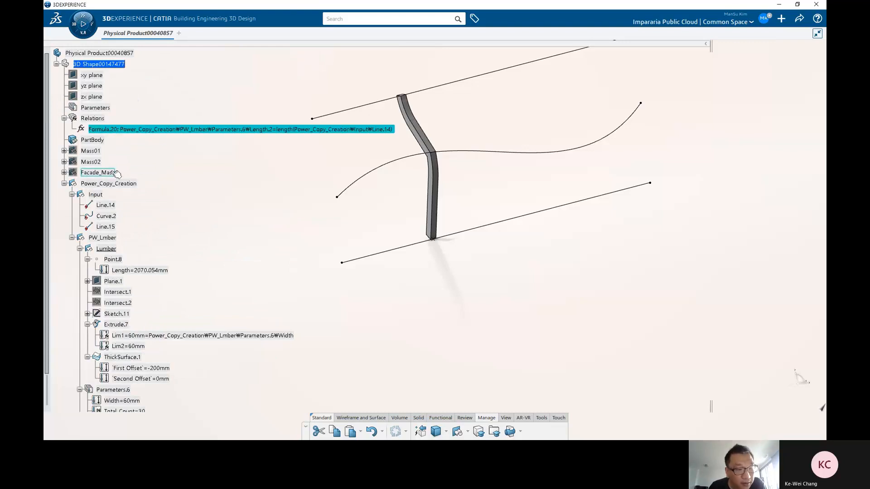
pyautogui.scroll(-3, 111, 130)
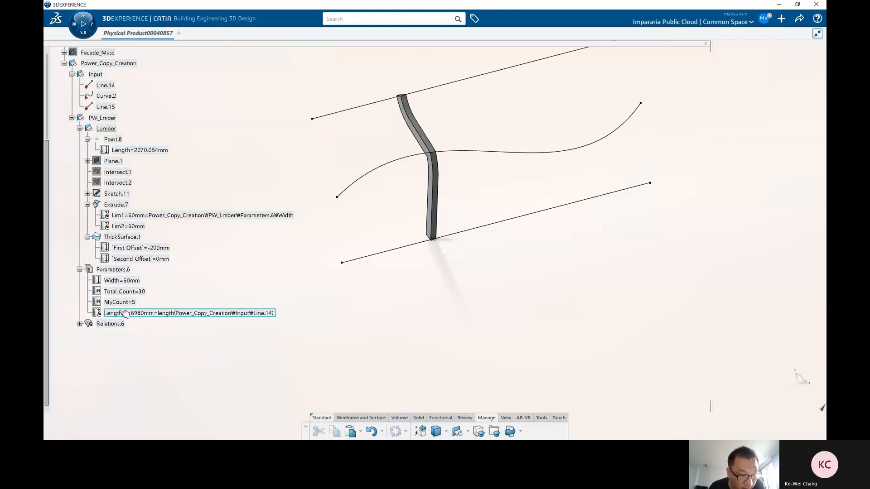
pyautogui.scroll(-1, 140, 292)
pyautogui.click(144, 273)
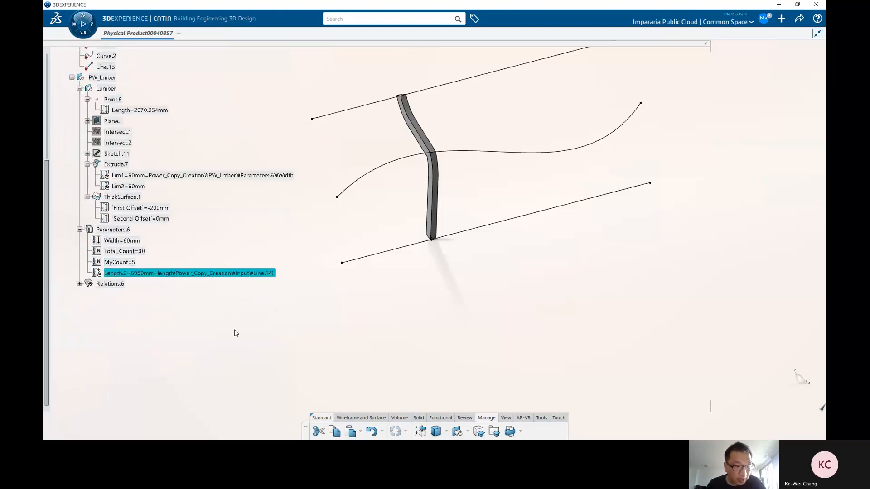
pyautogui.hotkey('alt', 'Return')
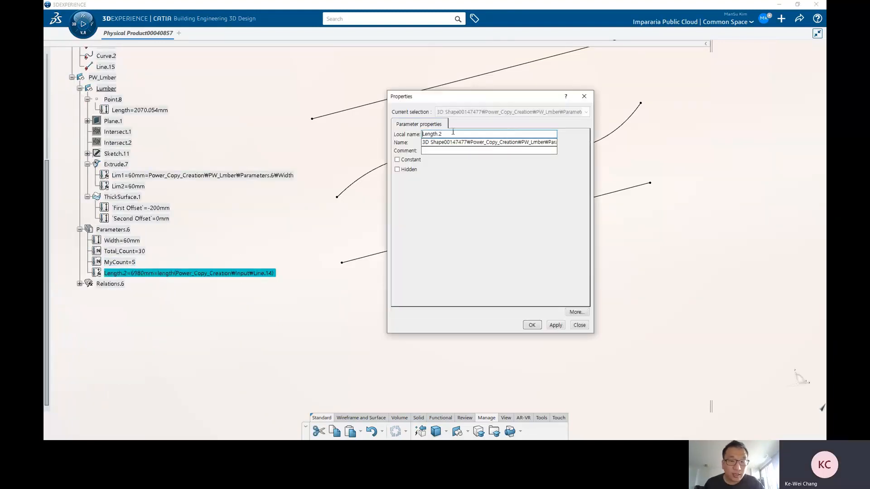
pyautogui.write('Total_')
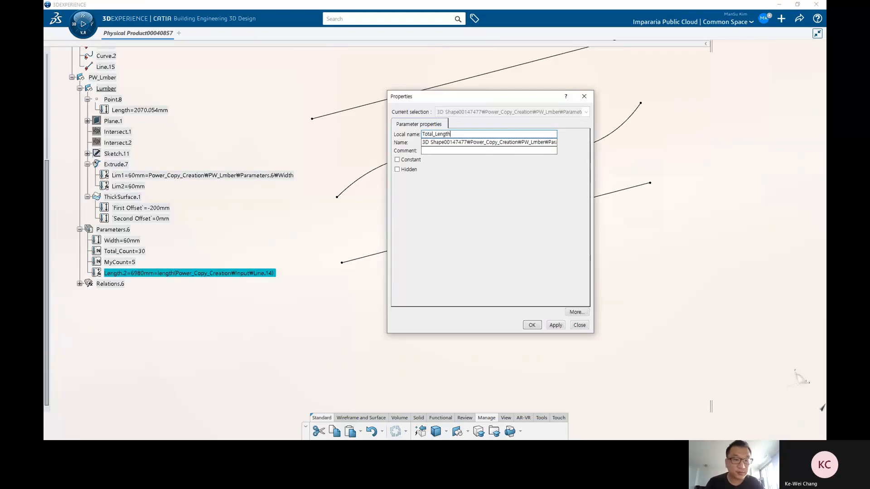
pyautogui.press('Return')
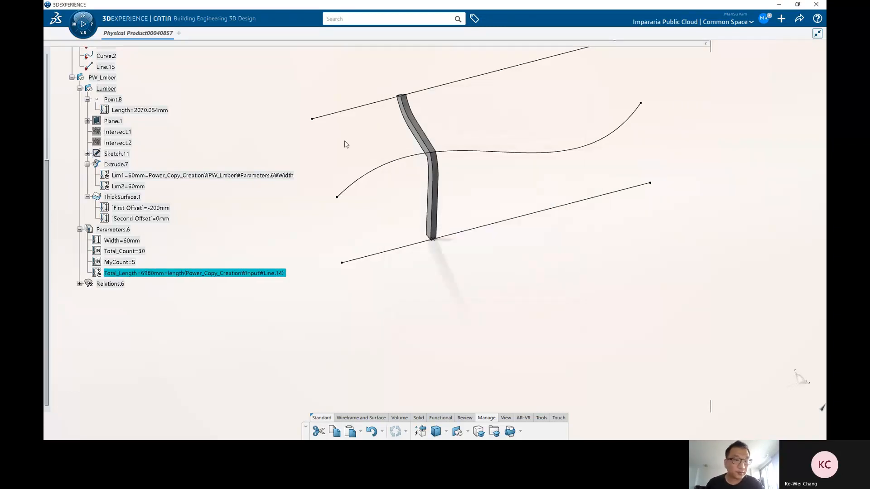
# Step: Add a length parameter to Parameters.6 and drive it with the formula Total_Length/Total_Count
pyautogui.click(299, 225)
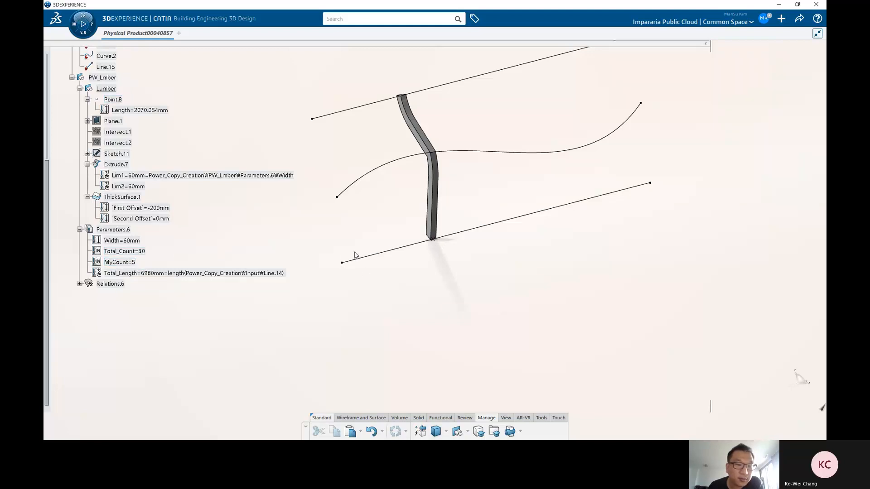
pyautogui.click(115, 230)
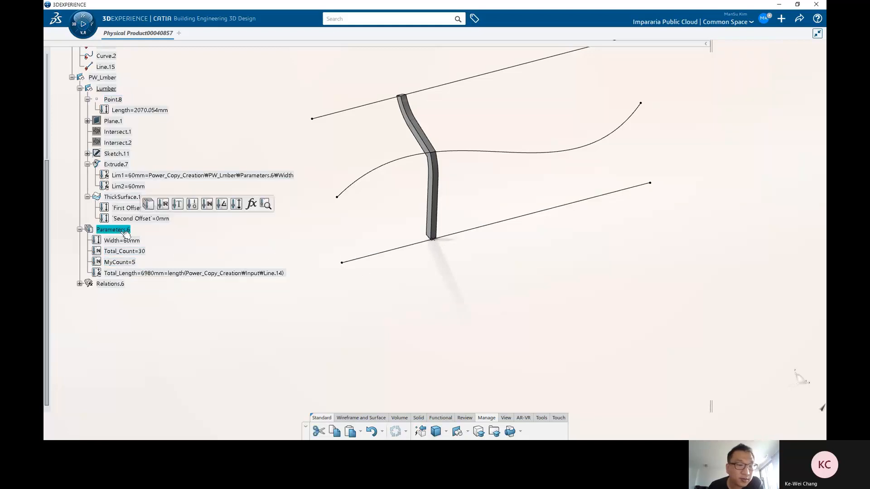
pyautogui.click(236, 204)
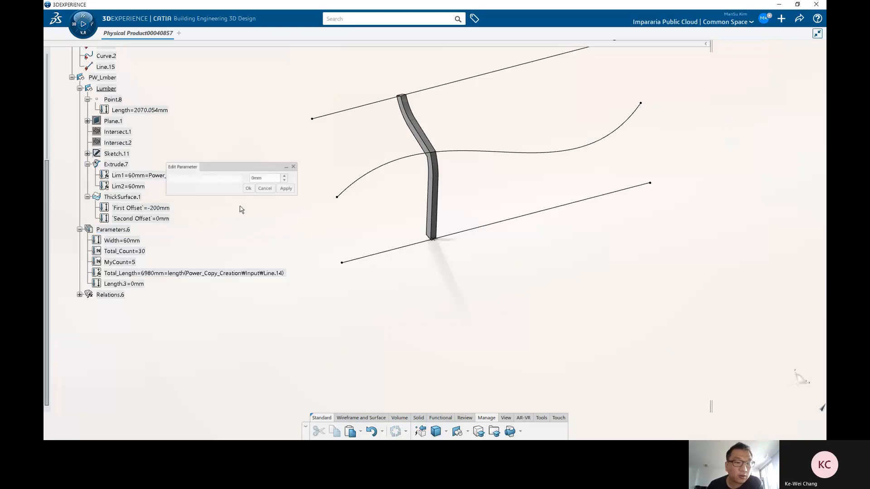
pyautogui.rightClick(275, 182)
pyautogui.click(293, 187)
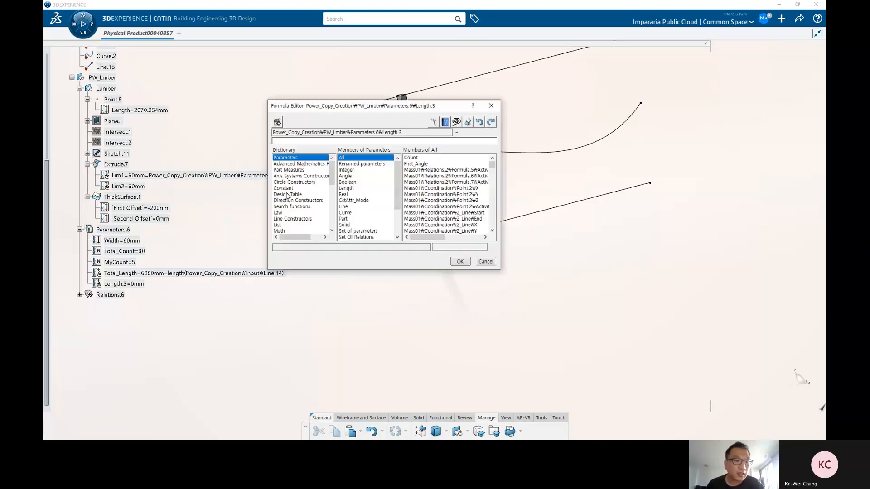
pyautogui.click(149, 273)
pyautogui.write('/')
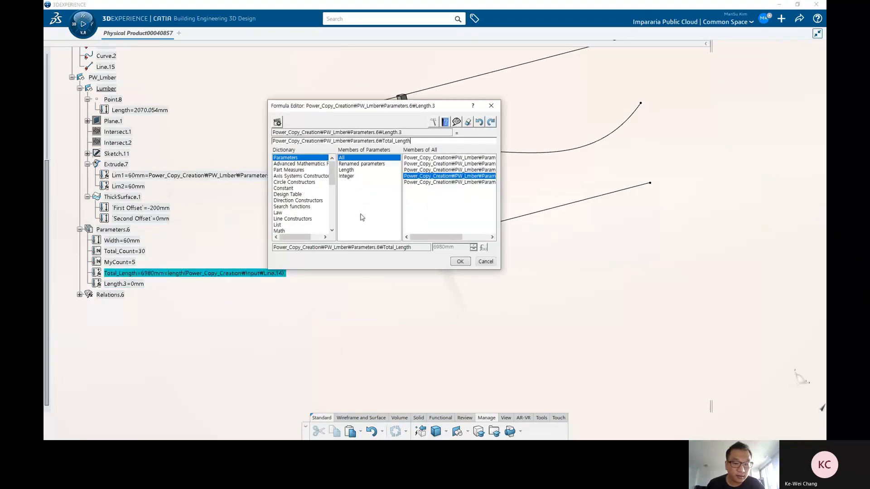
pyautogui.click(136, 252)
pyautogui.click(461, 262)
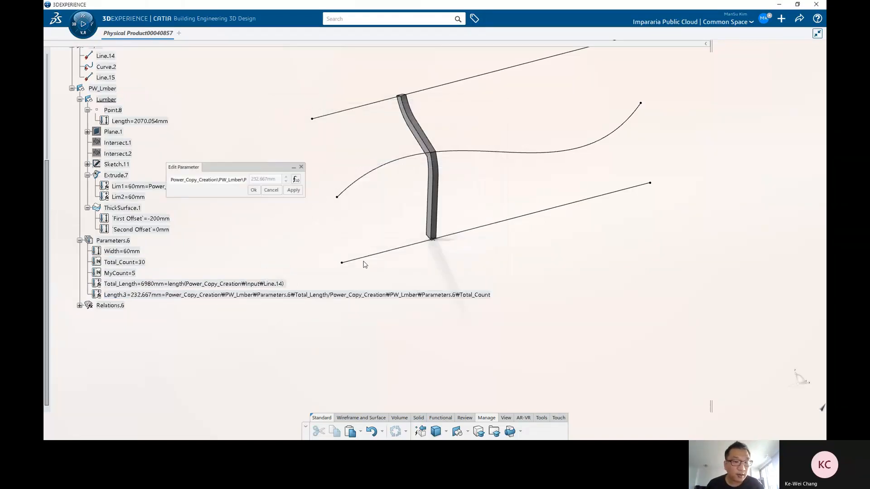
pyautogui.click(253, 190)
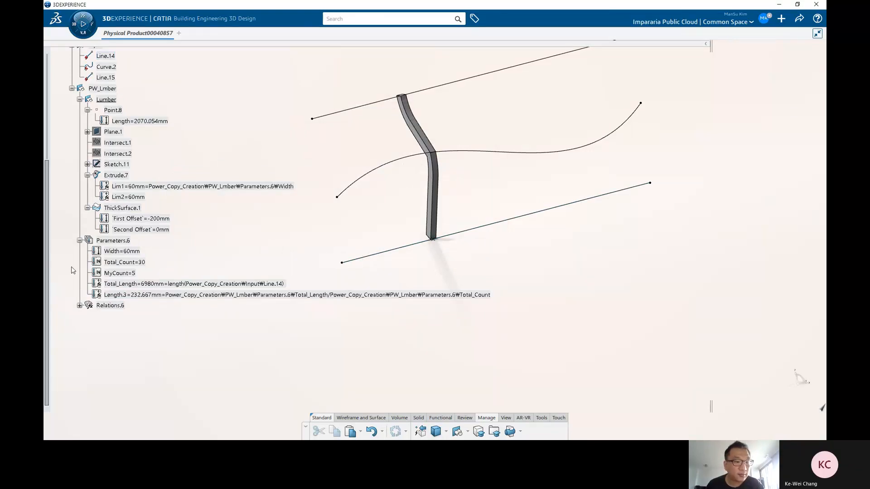
# Step: Rename the new parameter Length.3 to Each_Distance
pyautogui.click(154, 295)
pyautogui.hotkey('alt', 'Return')
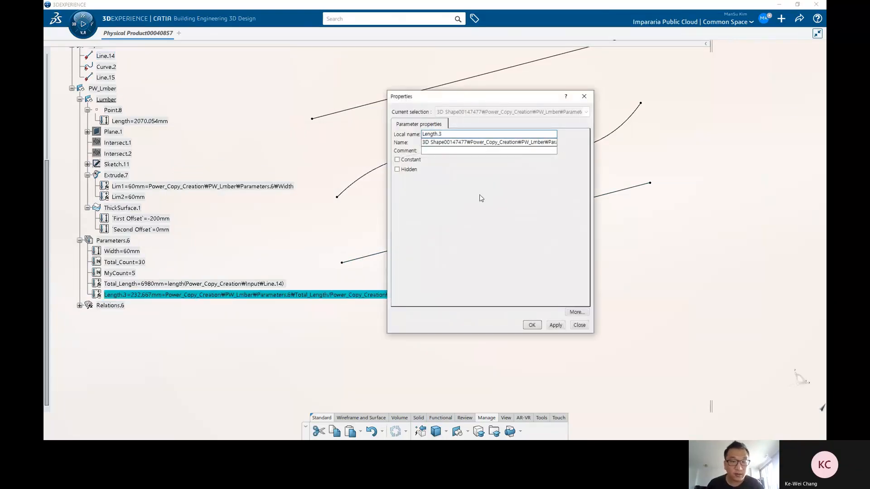
pyautogui.hotkey('ctrl', 'a')
pyautogui.write('E')
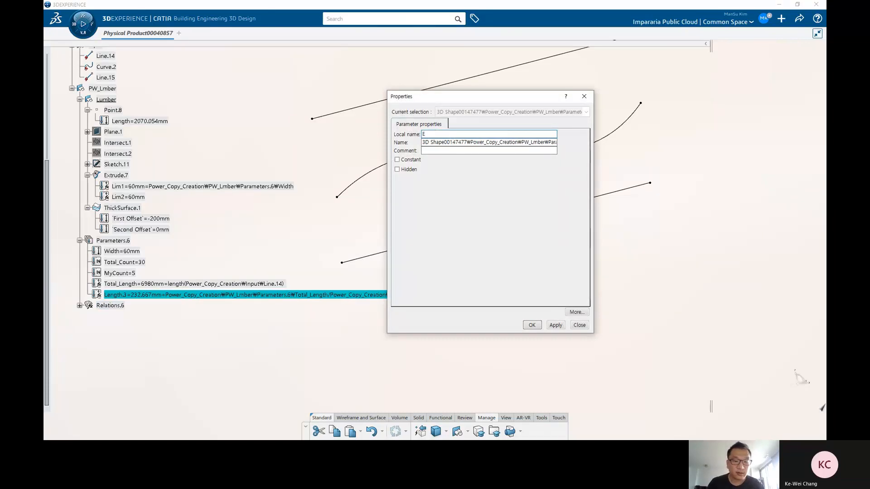
pyautogui.write('ach_Distance')
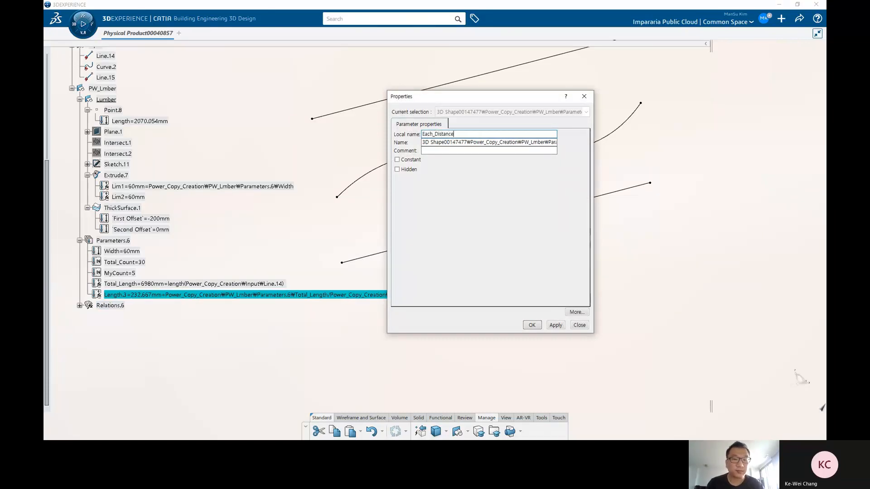
pyautogui.press('Return')
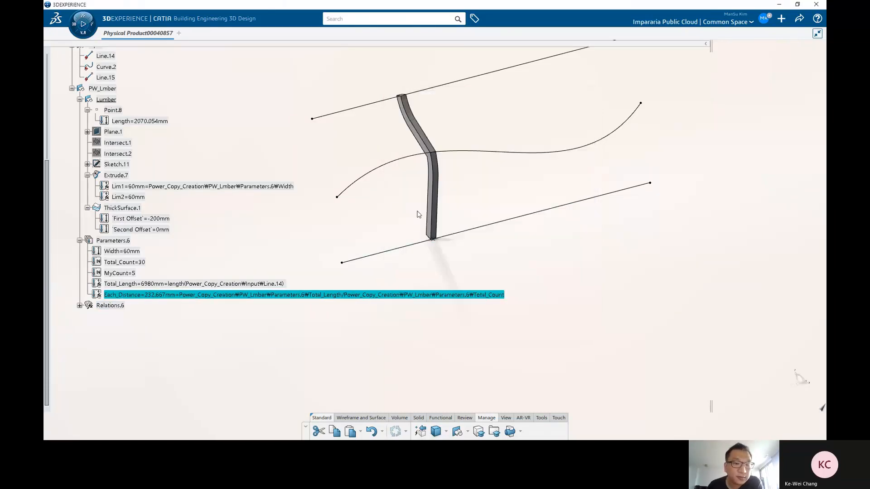
# Step: Add another length parameter to Parameters.6 and drive it with the formula Each_Distance*MyCount
pyautogui.click(261, 233)
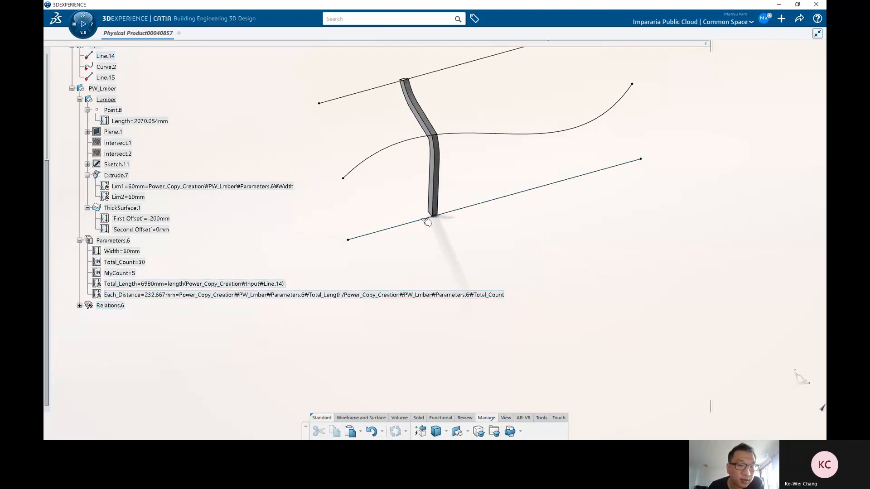
pyautogui.click(362, 237)
pyautogui.click(112, 241)
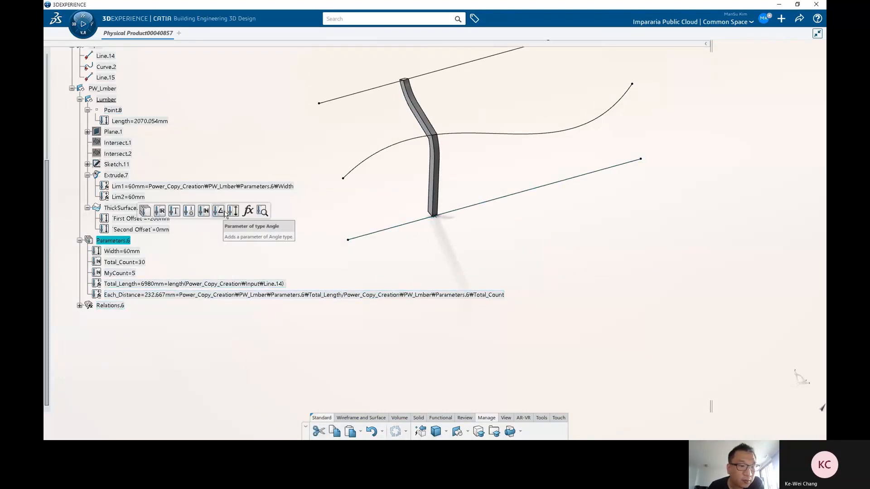
pyautogui.click(233, 211)
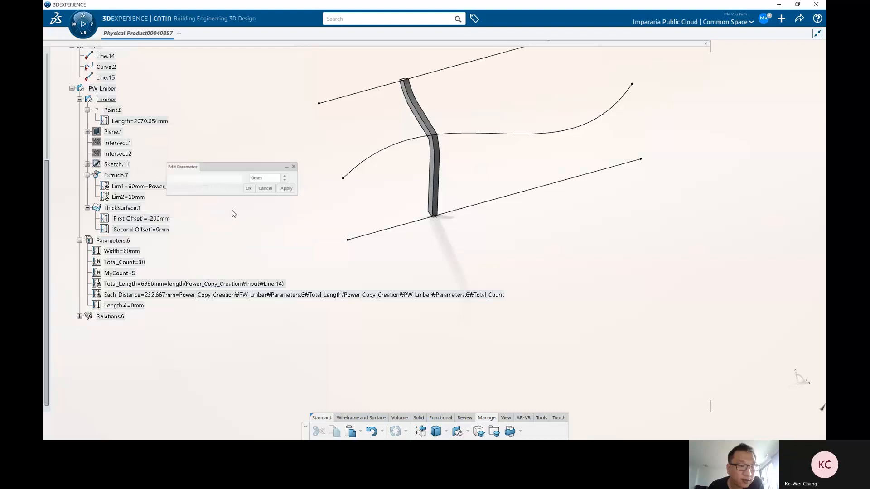
pyautogui.rightClick(270, 178)
pyautogui.click(290, 184)
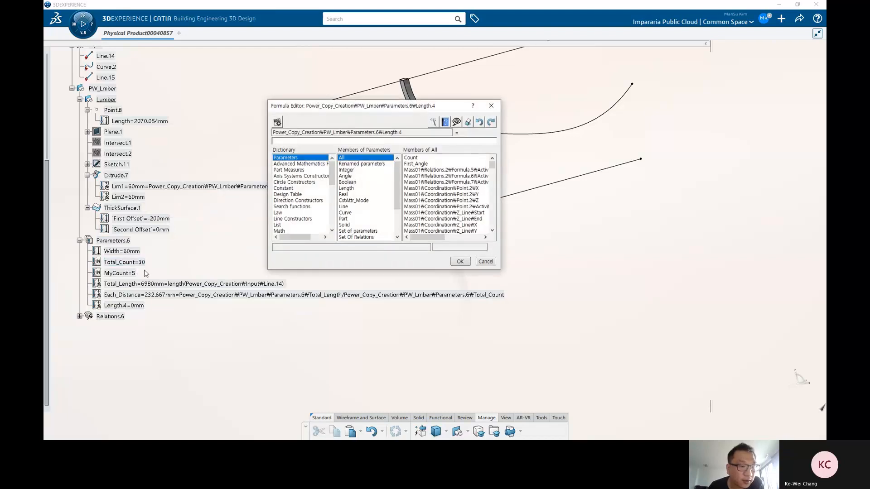
pyautogui.click(151, 295)
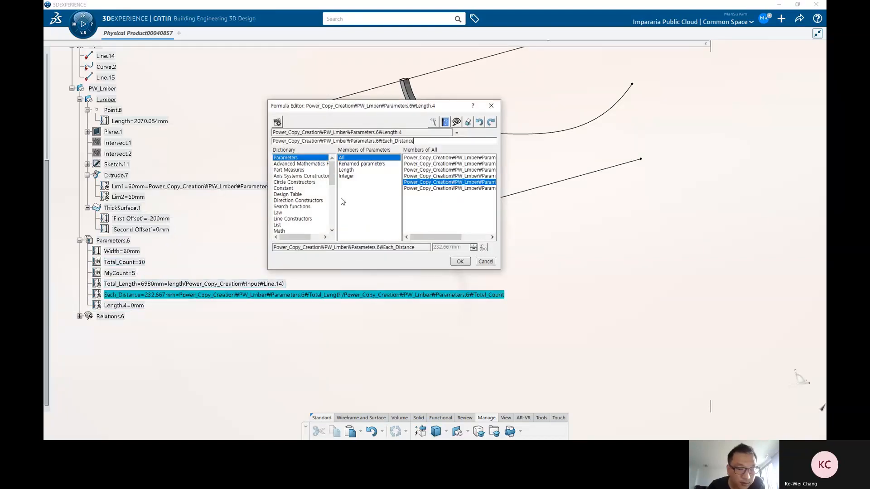
pyautogui.write('*')
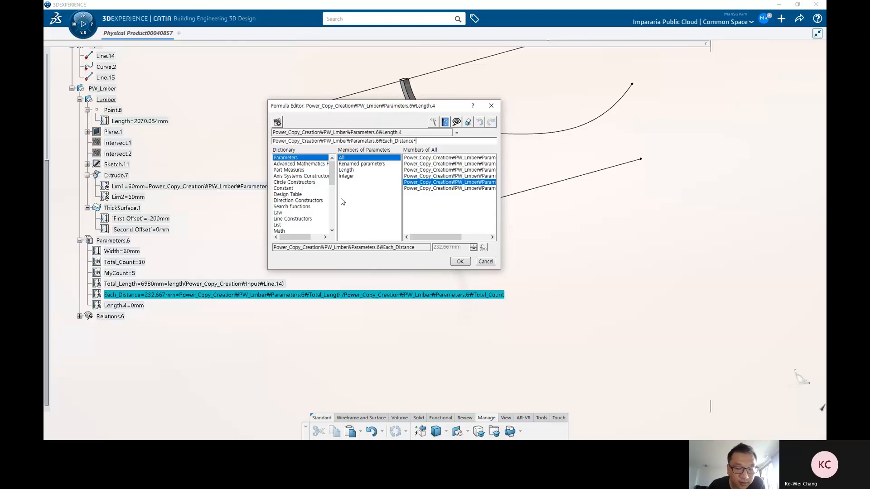
pyautogui.click(127, 274)
pyautogui.click(459, 262)
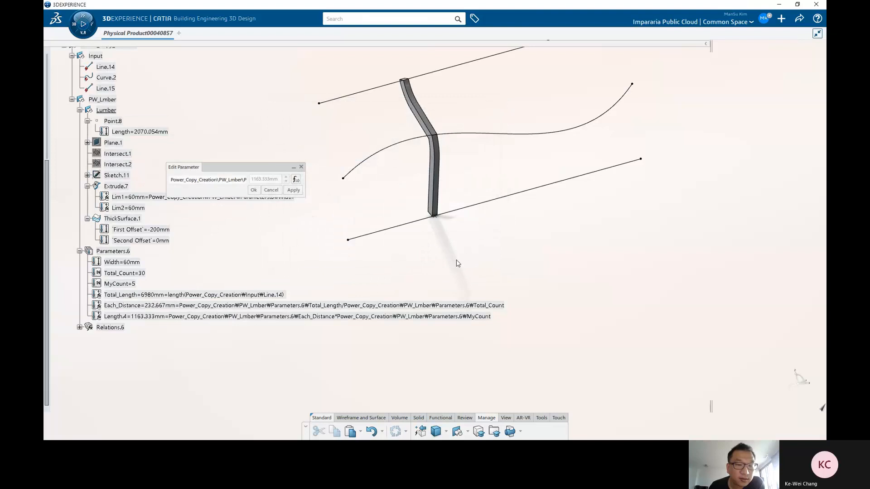
pyautogui.click(254, 189)
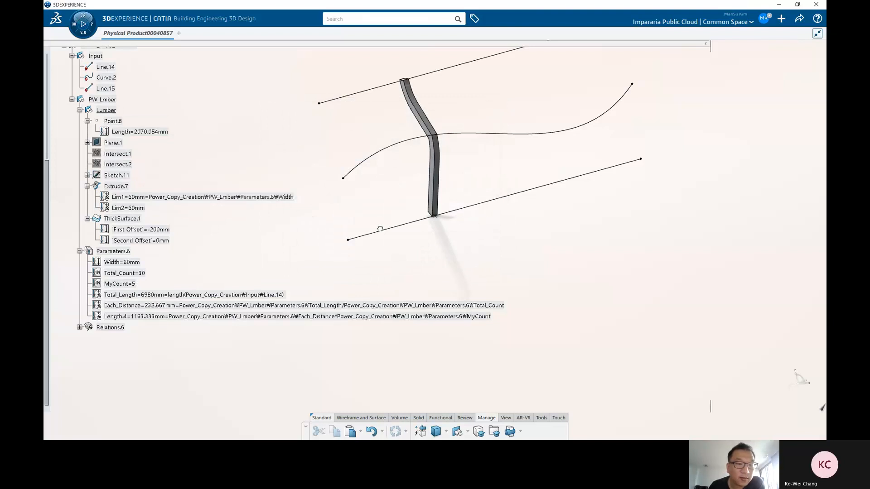
# Step: Link Point.8's length on the curve to the new parameter Length.4 through a formula
pyautogui.click(433, 217)
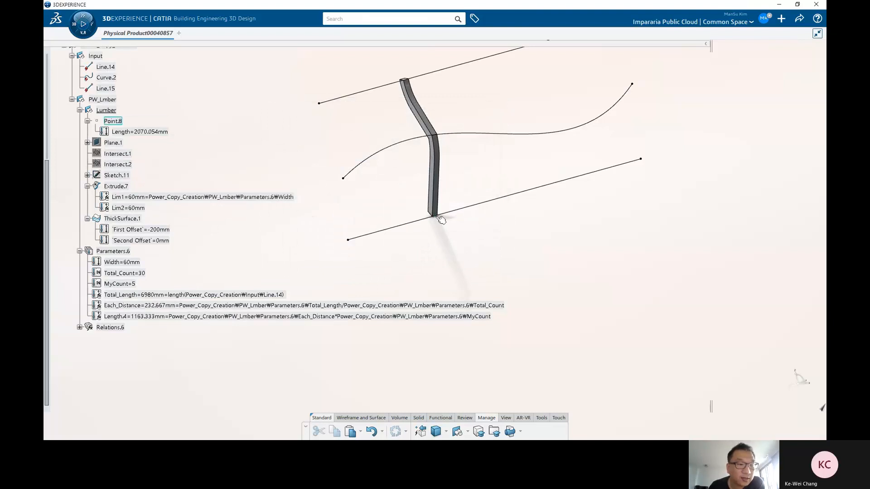
pyautogui.doubleClick(146, 131)
pyautogui.rightClick(262, 179)
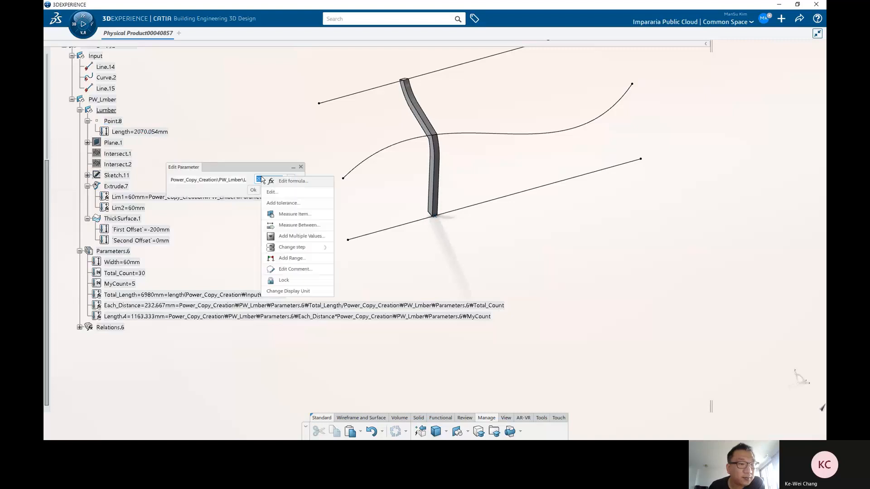
pyautogui.click(294, 181)
pyautogui.click(141, 317)
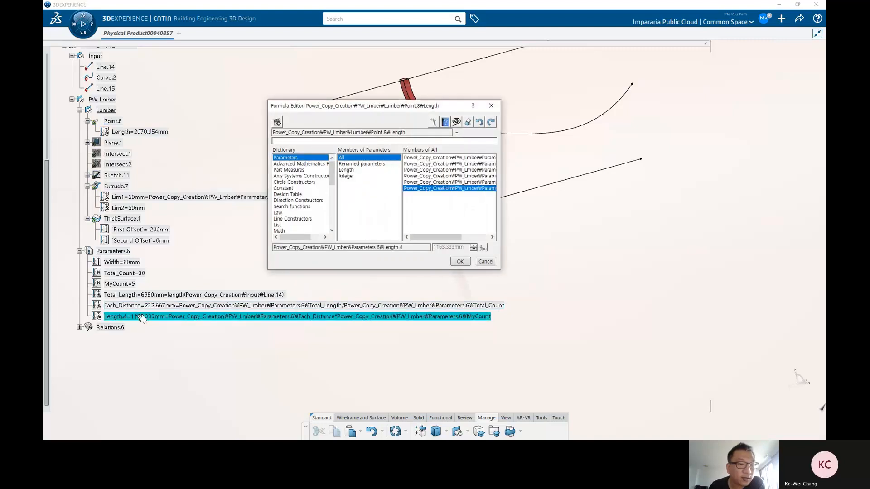
pyautogui.click(460, 262)
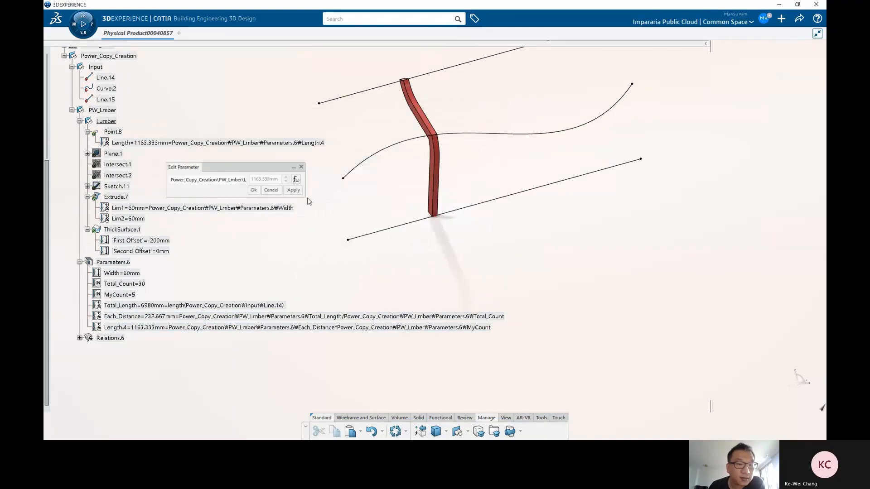
pyautogui.click(258, 192)
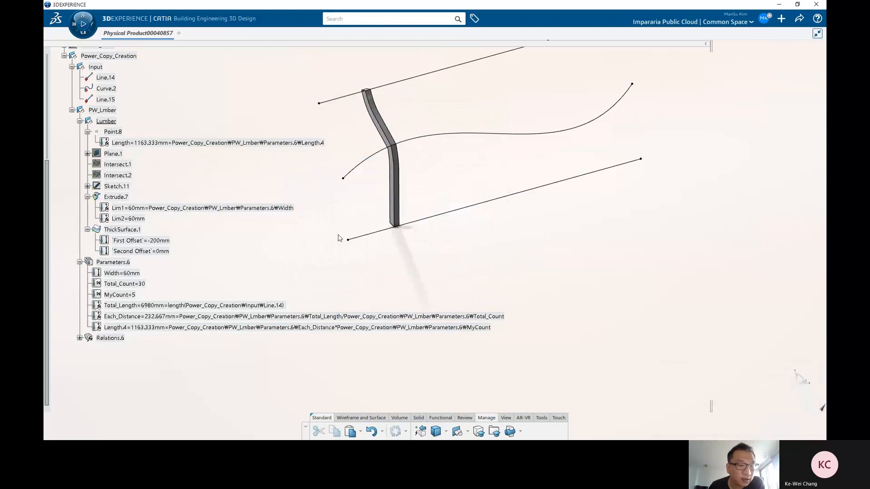
# Step: Rename the parameter Length.4 to My_Distance through its properties
pyautogui.click(174, 327)
pyautogui.hotkey('alt', 'Return')
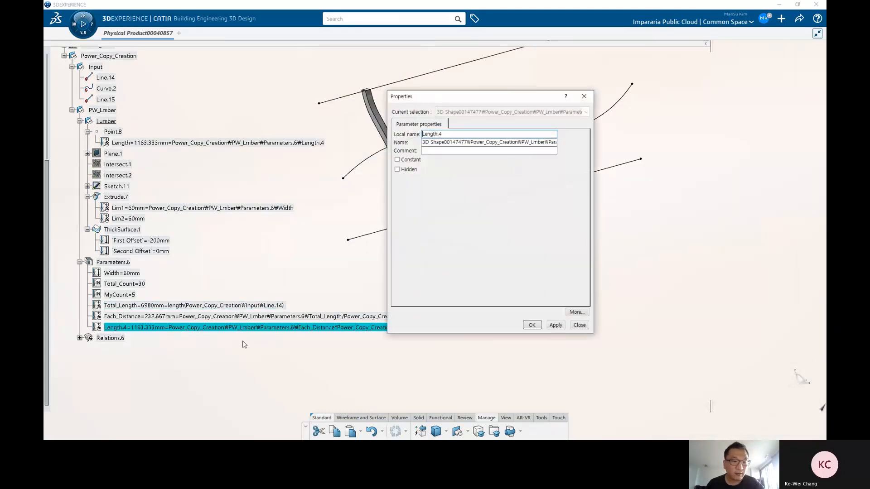
pyautogui.moveTo(450, 134); pyautogui.dragTo(362, 124)
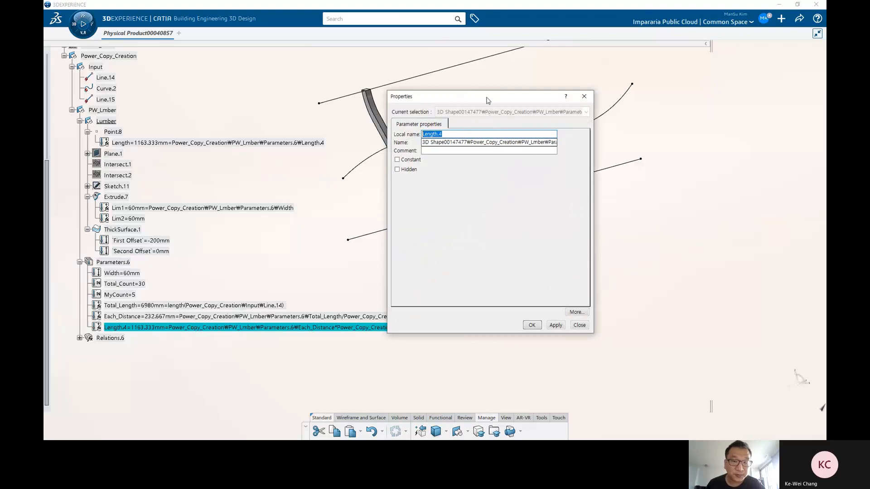
pyautogui.moveTo(487, 100); pyautogui.dragTo(610, 191)
pyautogui.write('My_Position')
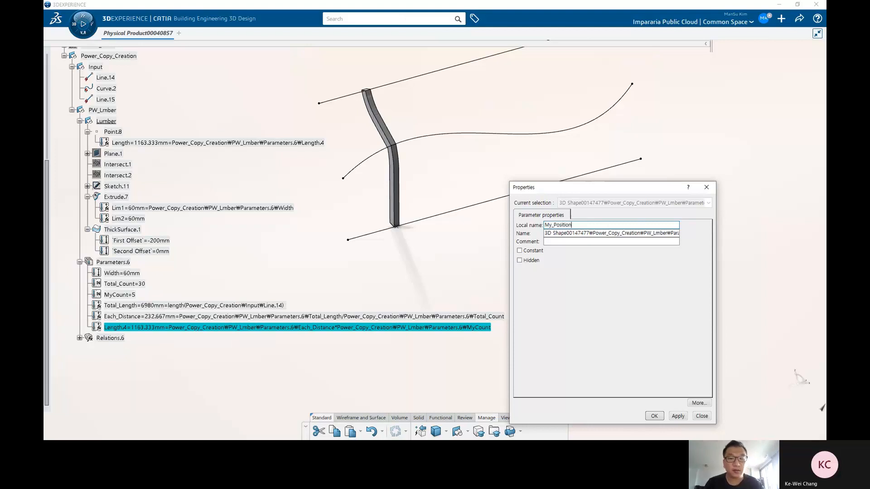
pyautogui.press('BackSpace')
pyautogui.press('BackSpace')
pyautogui.press('BackSpace')
pyautogui.press('BackSpace')
pyautogui.press('BackSpace')
pyautogui.press('BackSpace')
pyautogui.press('BackSpace')
pyautogui.press('BackSpace')
pyautogui.write('Dist')
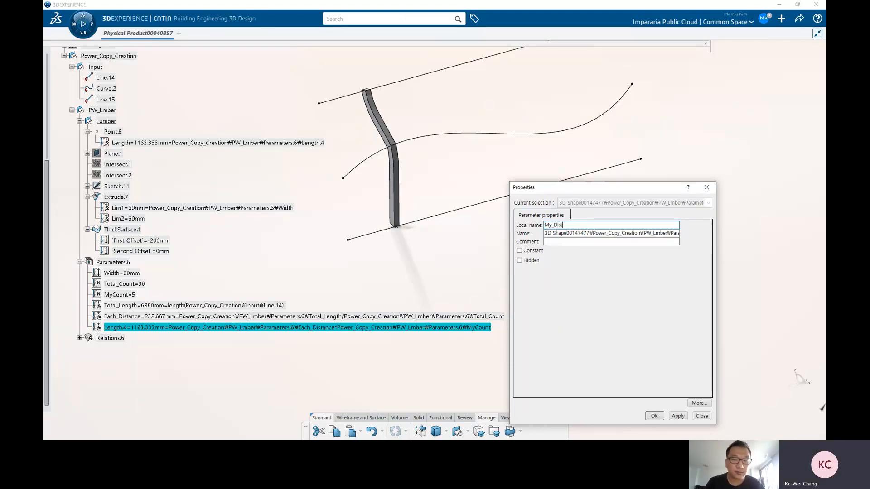
pyautogui.write('ance')
pyautogui.press('Return')
# Step: Reorder formulas 20 to 23 into Relations.6 under PW_Lmber
pyautogui.click(491, 219)
pyautogui.keyDown('ctrl'); pyautogui.moveTo(457, 266); pyautogui.dragTo(442, 271, button='middle'); pyautogui.keyUp('ctrl')
pyautogui.scroll(5, 307, 267)
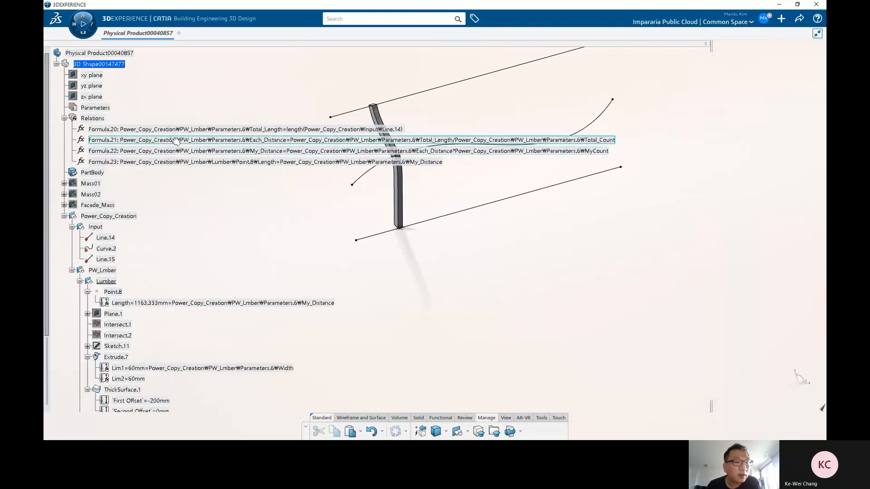
pyautogui.keyDown('shift'); pyautogui.click(170, 161); pyautogui.keyUp('shift')
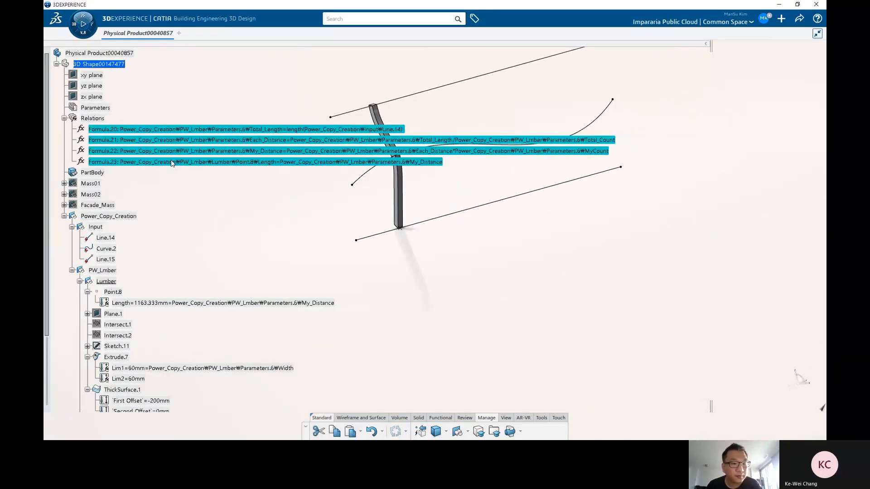
pyautogui.rightClick(172, 161)
pyautogui.moveTo(239, 378)
pyautogui.click(290, 399)
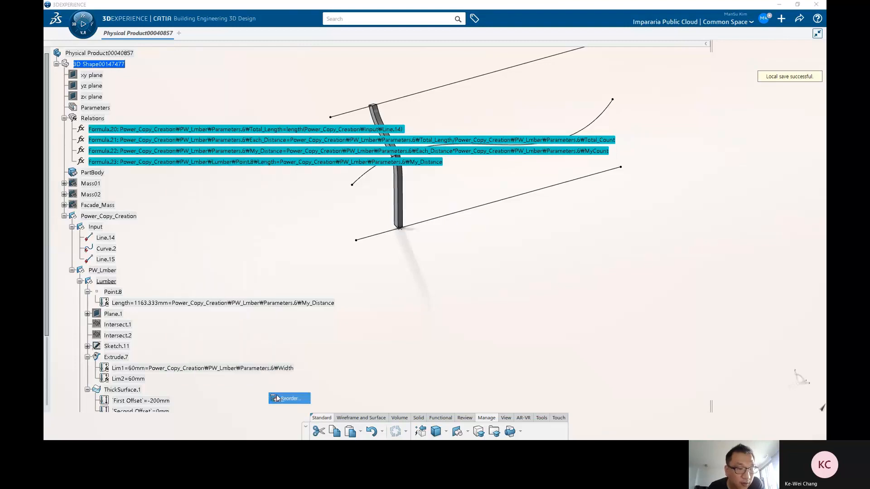
pyautogui.click(110, 338)
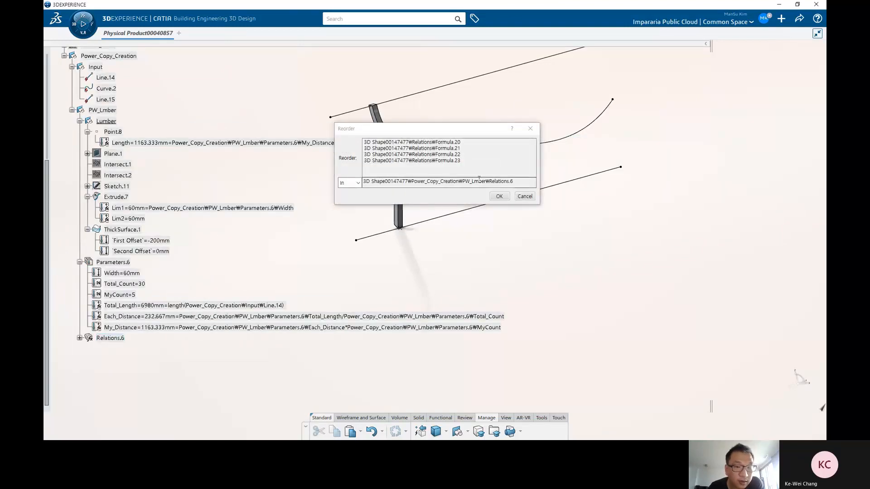
pyautogui.click(498, 196)
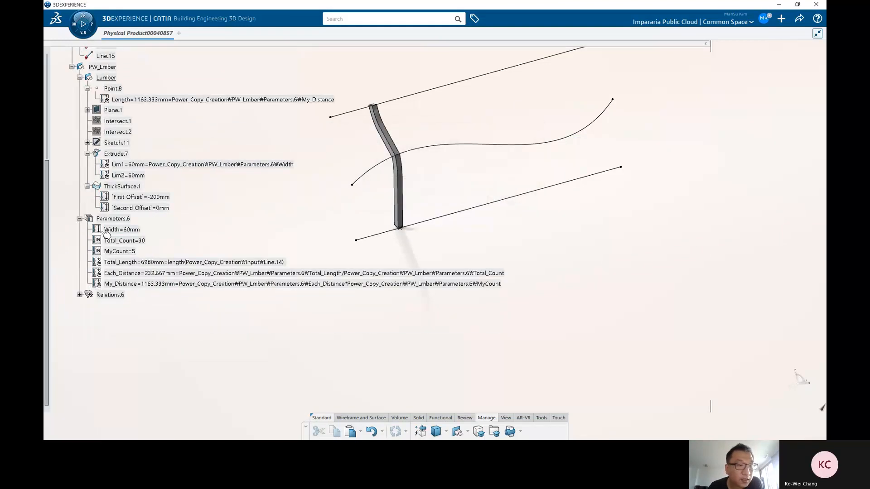
# Step: Set the MyCount parameter to 10 and the Total_Count parameter to 15
pyautogui.moveTo(298, 233); pyautogui.dragTo(331, 219, button='middle')
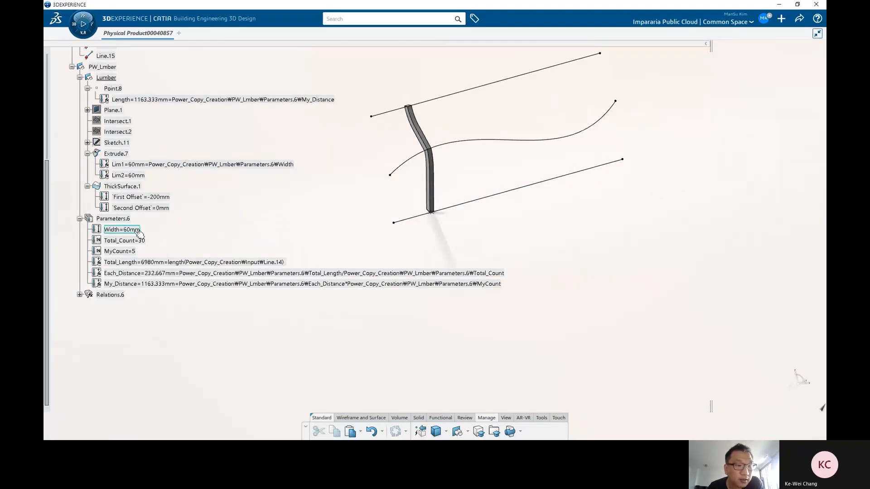
pyautogui.doubleClick(139, 241)
pyautogui.click(271, 191)
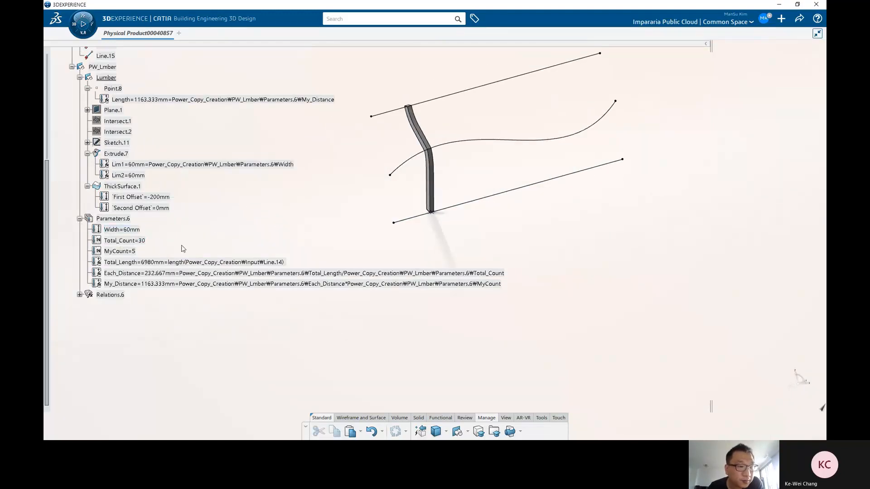
pyautogui.doubleClick(119, 251)
pyautogui.press('Return')
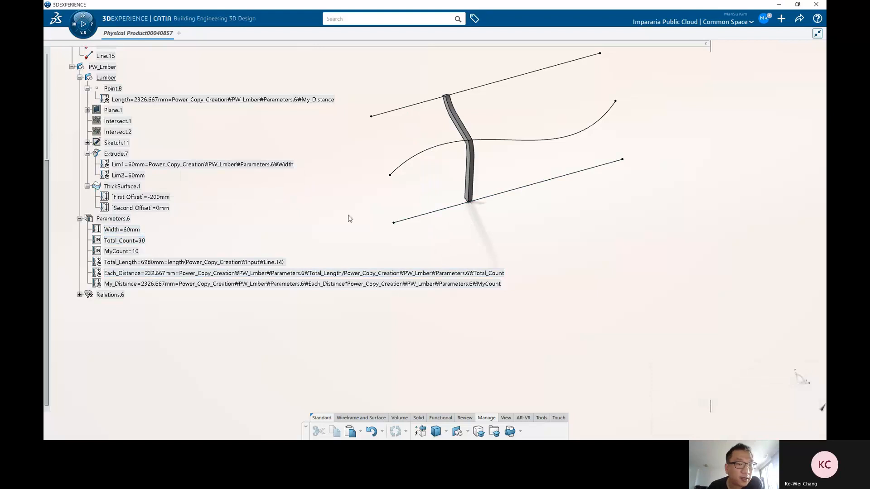
pyautogui.doubleClick(141, 243)
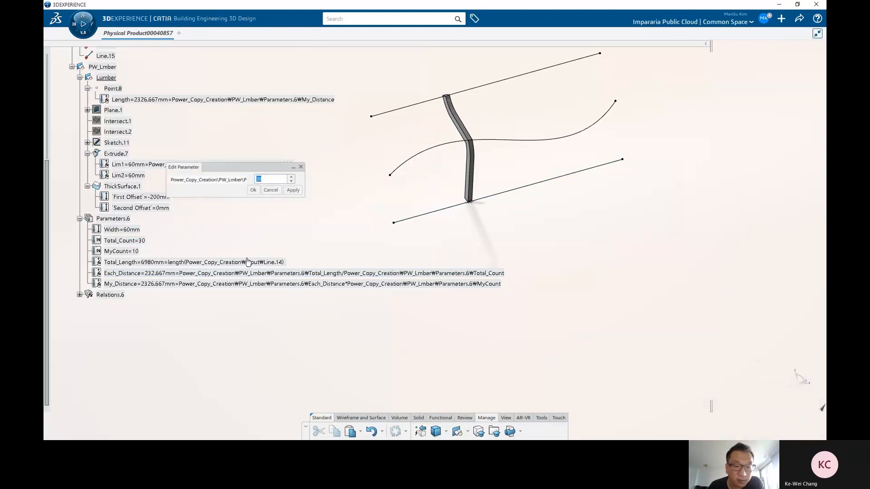
pyautogui.write('15')
pyautogui.press('Return')
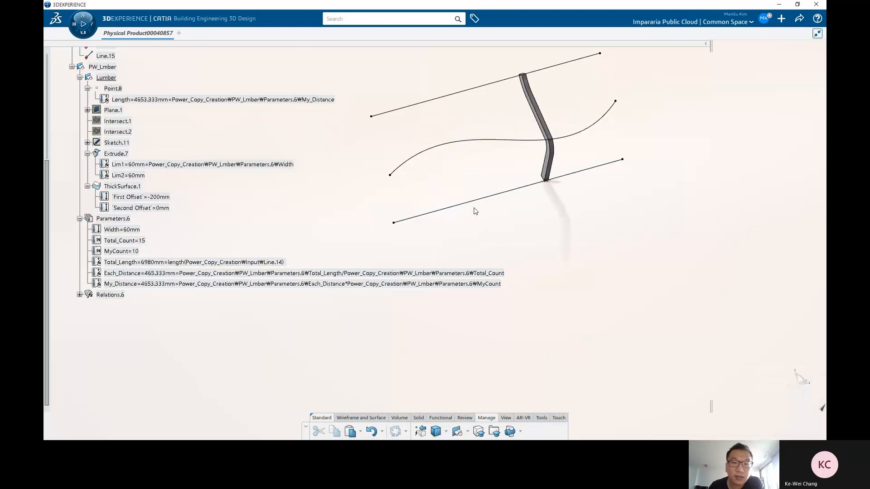
# Step: Inspect the lumber's new position along the curves from different view angles
pyautogui.click(142, 242)
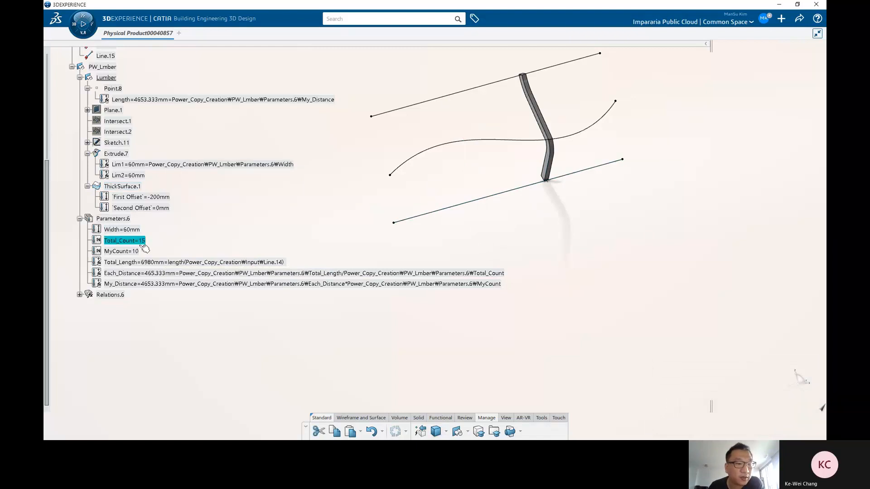
pyautogui.click(139, 252)
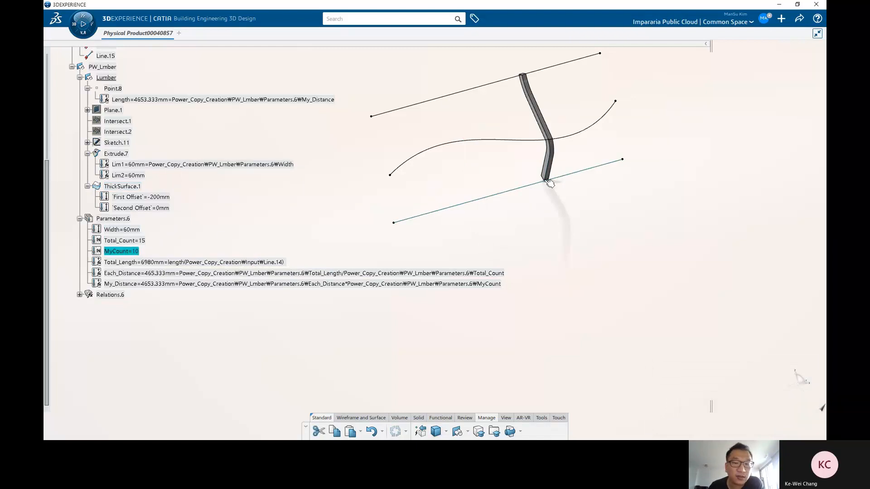
pyautogui.moveTo(576, 215); pyautogui.dragTo(528, 185, button='middle')
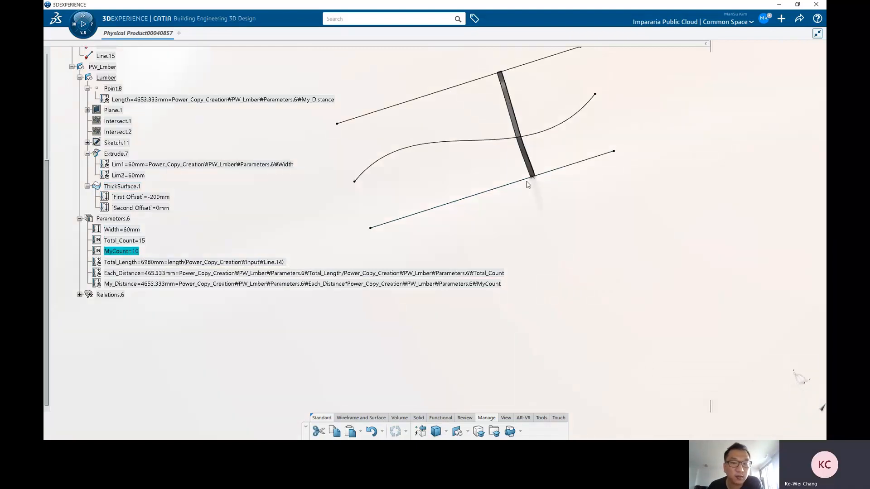
pyautogui.moveTo(448, 185); pyautogui.dragTo(439, 195, button='middle')
pyautogui.click(439, 195)
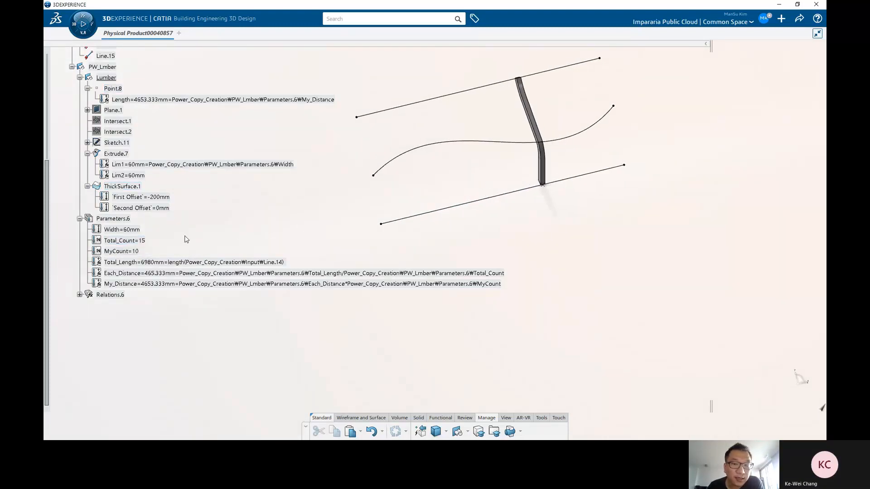
pyautogui.scroll(5, 463, 184)
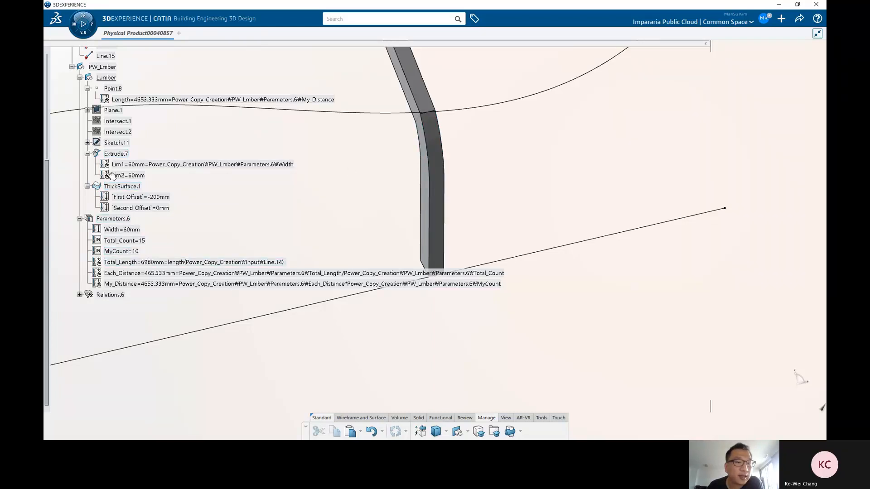
pyautogui.click(122, 230)
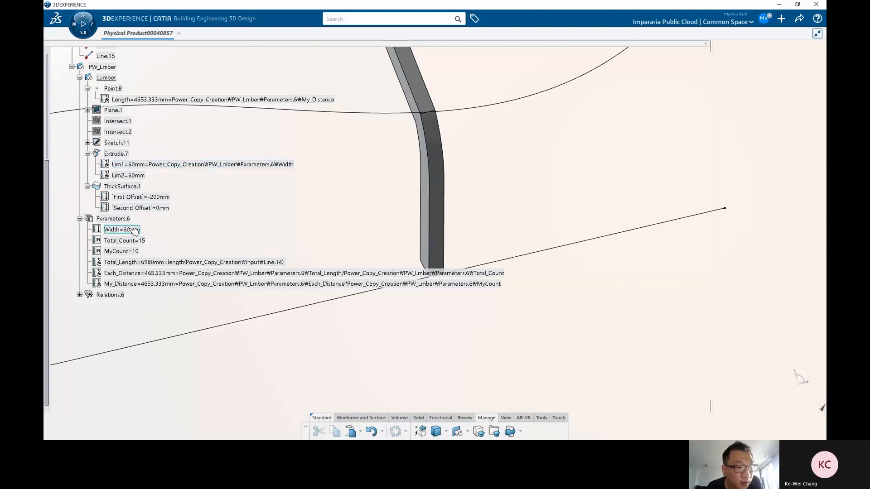
pyautogui.moveTo(320, 220); pyautogui.dragTo(446, 204, button='middle')
pyautogui.click(447, 205)
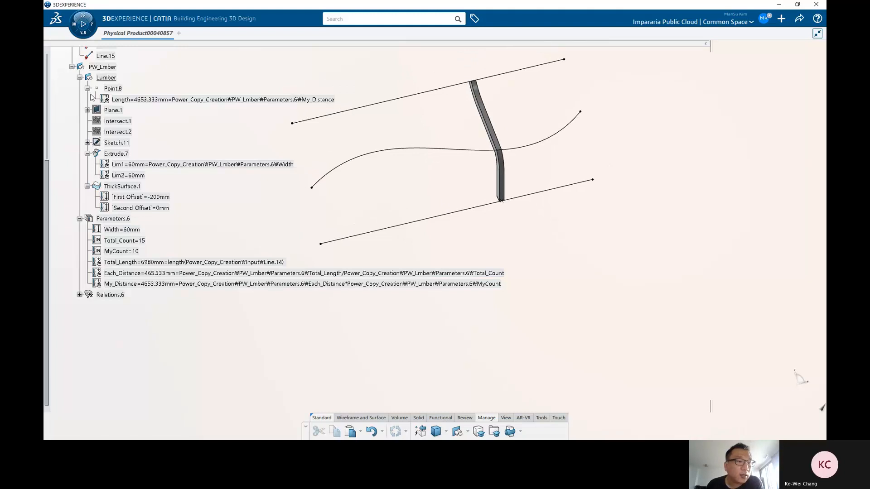
# Step: Reorder the children of PW_Lmber so Parameters.6 comes first, then Relations.6, then Lumber
pyautogui.click(80, 78)
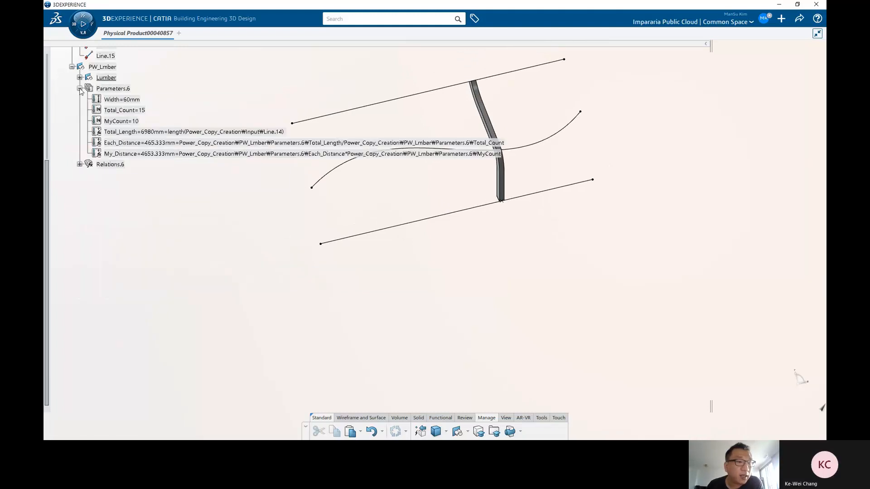
pyautogui.click(80, 88)
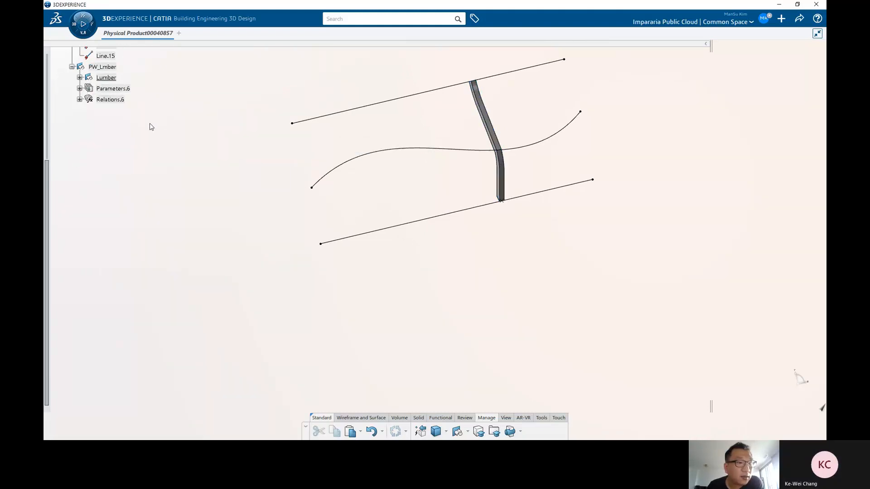
pyautogui.scroll(4, 151, 127)
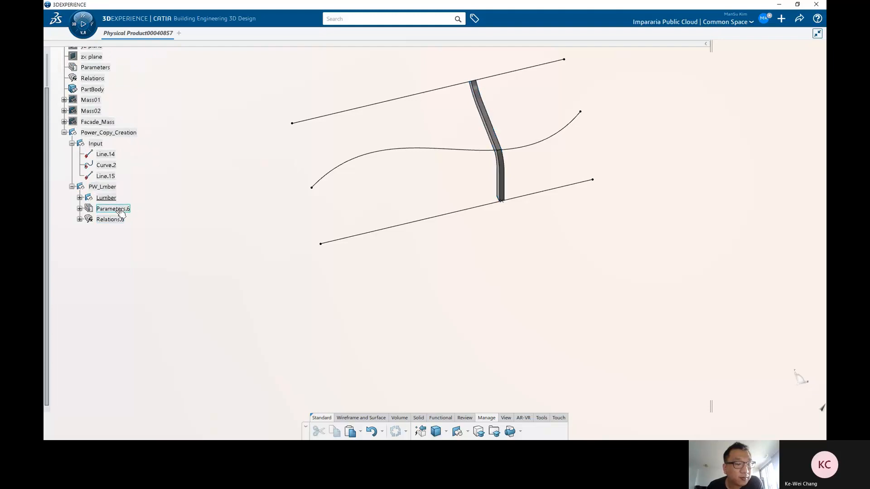
pyautogui.click(100, 187)
pyautogui.rightClick(102, 187)
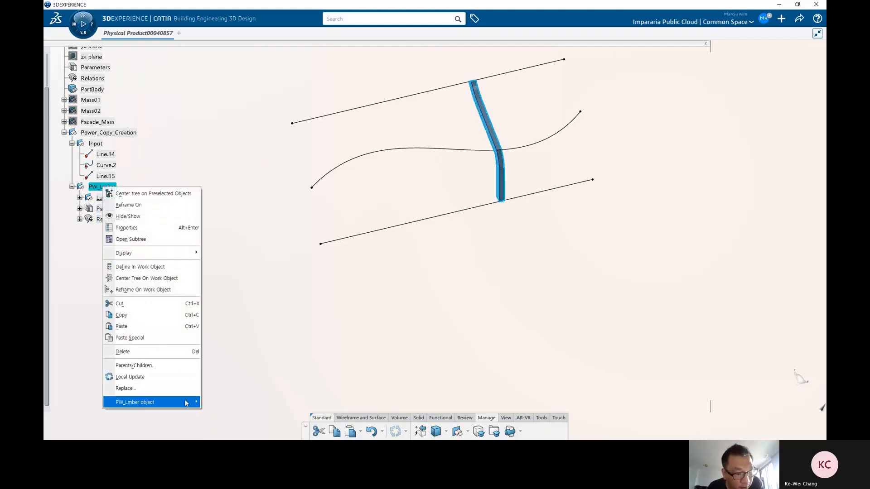
pyautogui.moveTo(186, 403)
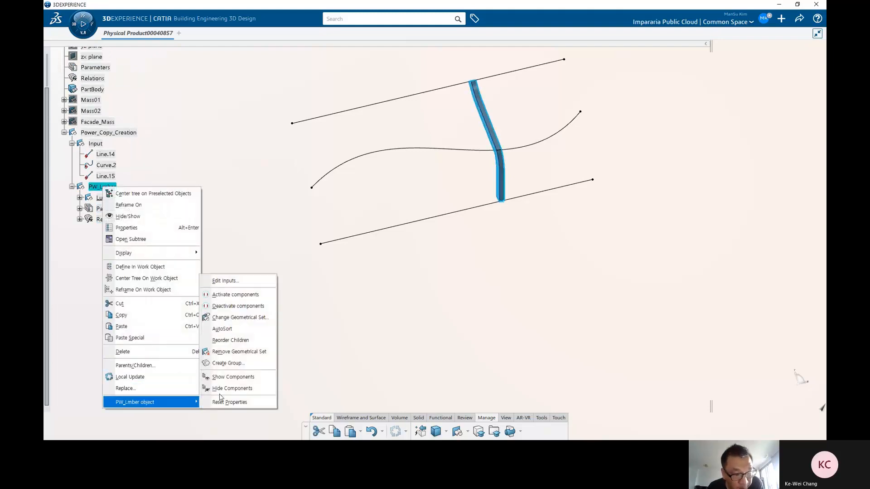
pyautogui.click(242, 341)
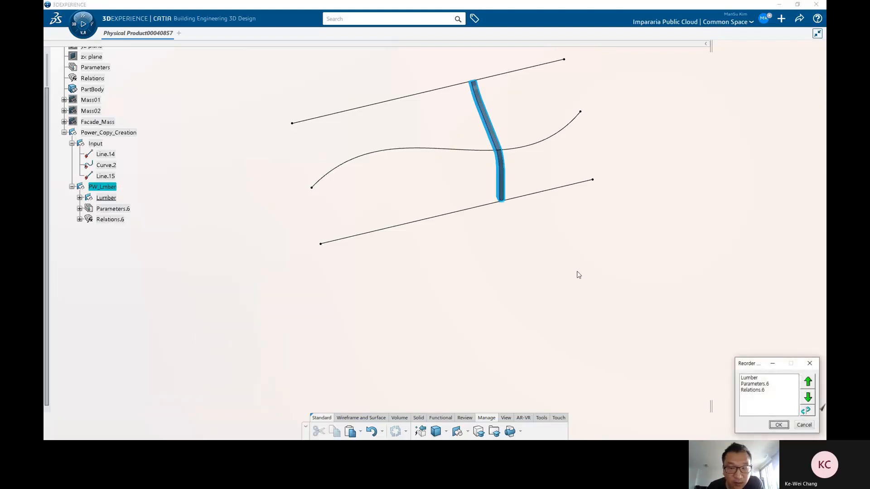
pyautogui.moveTo(756, 367); pyautogui.dragTo(385, 208)
pyautogui.click(386, 226)
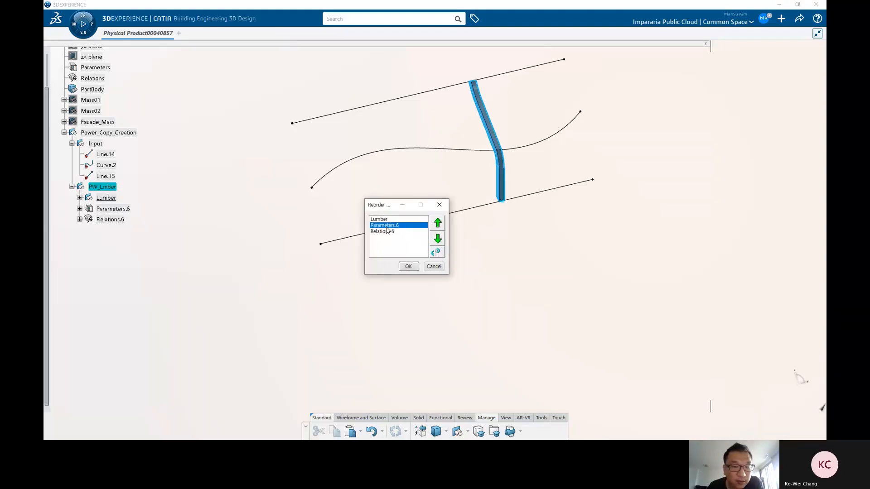
pyautogui.click(438, 222)
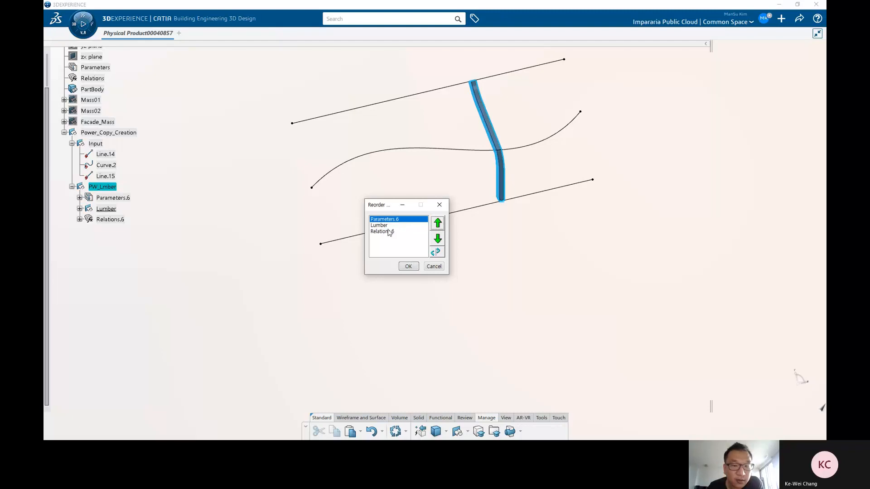
pyautogui.click(389, 232)
pyautogui.click(440, 226)
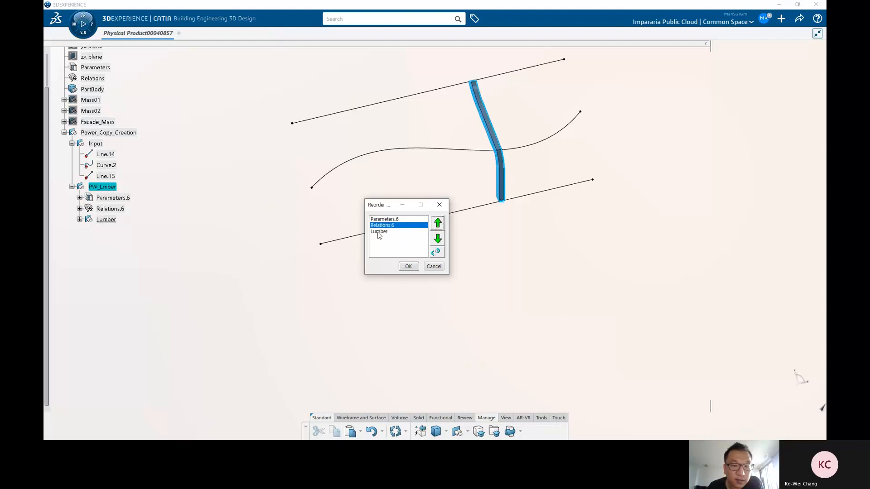
pyautogui.click(409, 268)
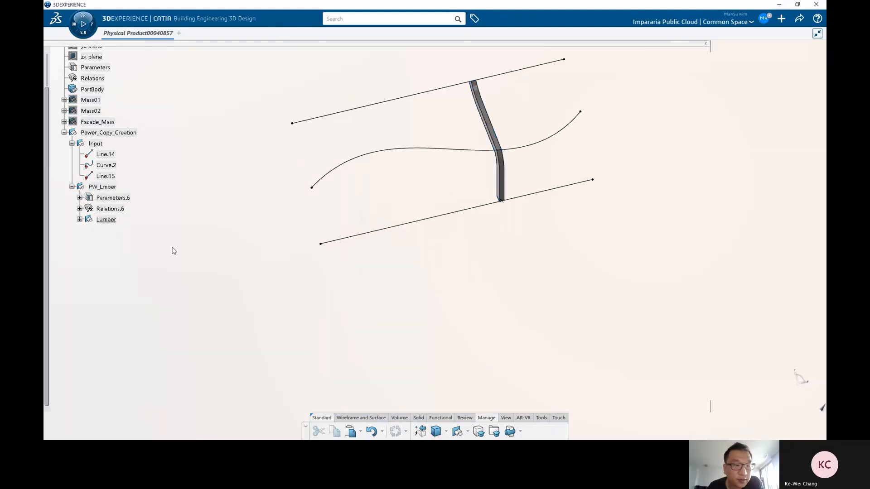
# Step: Expand Parameters.6, Relations.6 and Lumber in the tree to review their contents
pyautogui.click(117, 200)
pyautogui.click(80, 198)
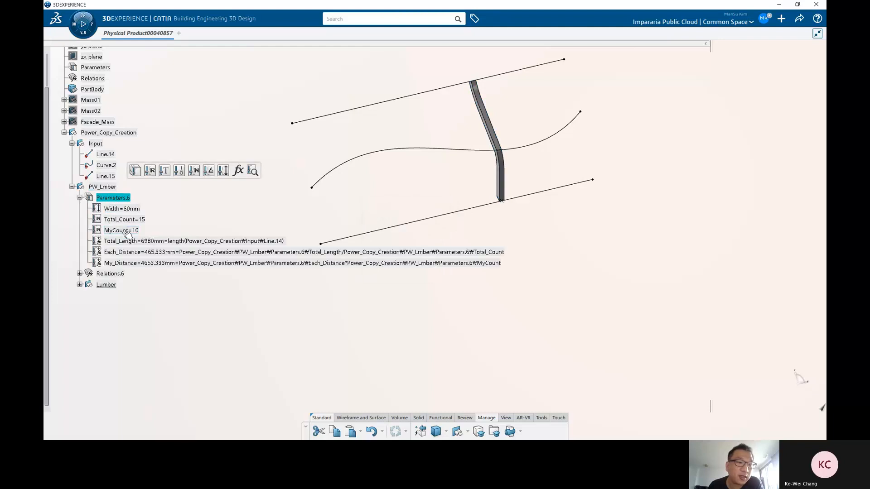
pyautogui.click(177, 205)
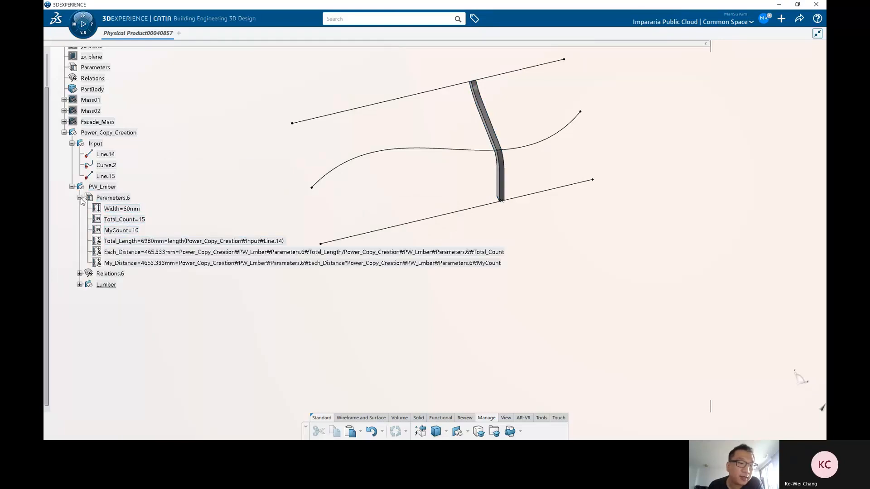
pyautogui.click(80, 198)
pyautogui.click(80, 208)
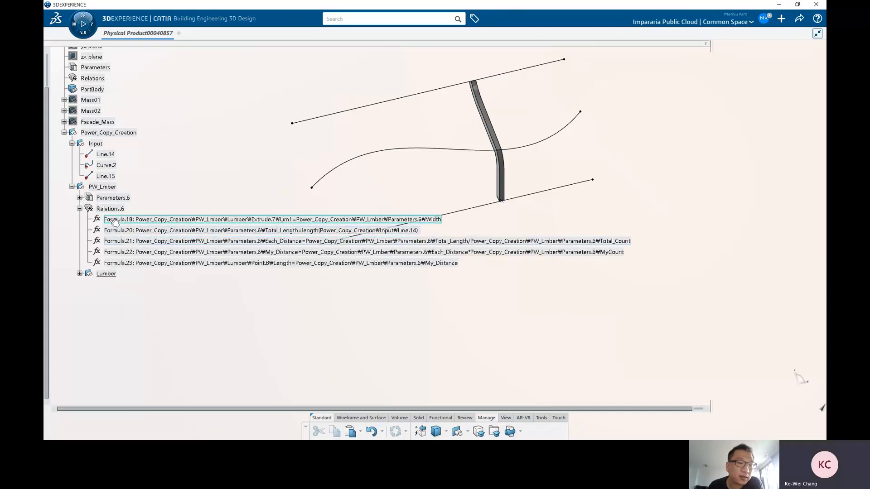
pyautogui.click(80, 209)
pyautogui.click(100, 221)
pyautogui.click(80, 220)
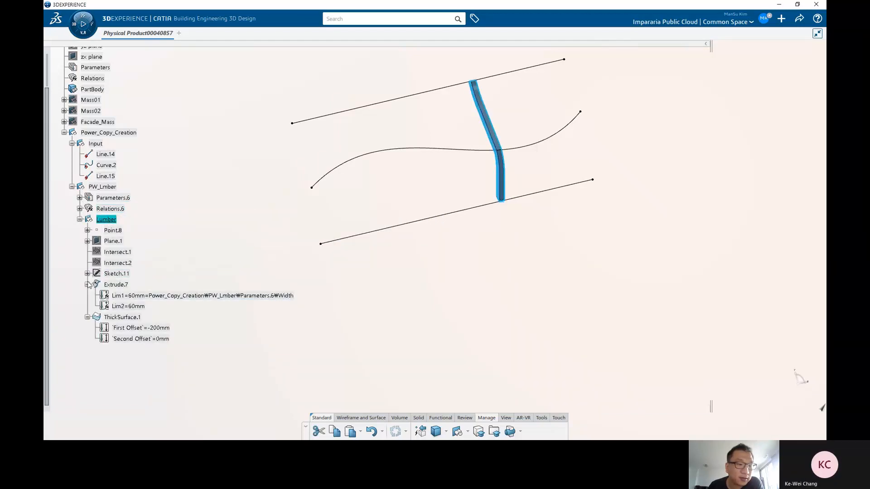
# Step: Collapse and re-expand the Extrude.7, ThickSurface.1 and Lumber branches in the tree while orbiting the lumber
pyautogui.click(87, 285)
pyautogui.click(87, 296)
pyautogui.click(212, 246)
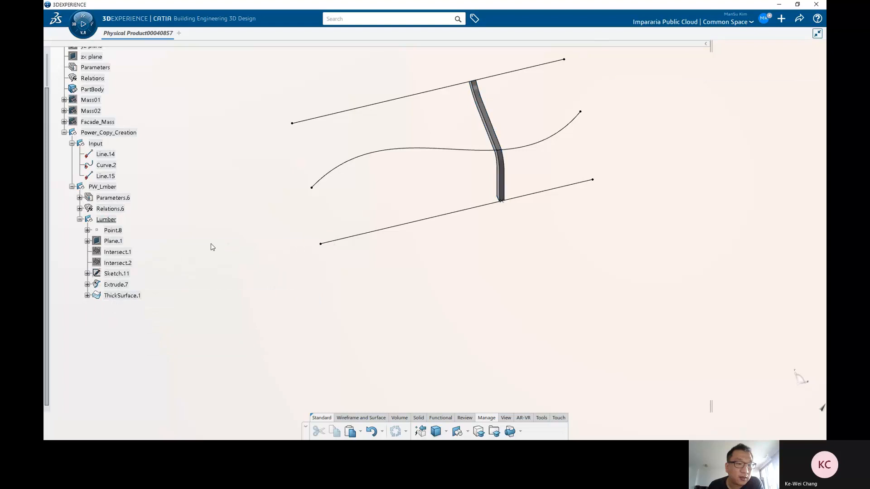
pyautogui.click(80, 219)
pyautogui.moveTo(480, 219); pyautogui.dragTo(521, 245, button='middle')
pyautogui.click(106, 219)
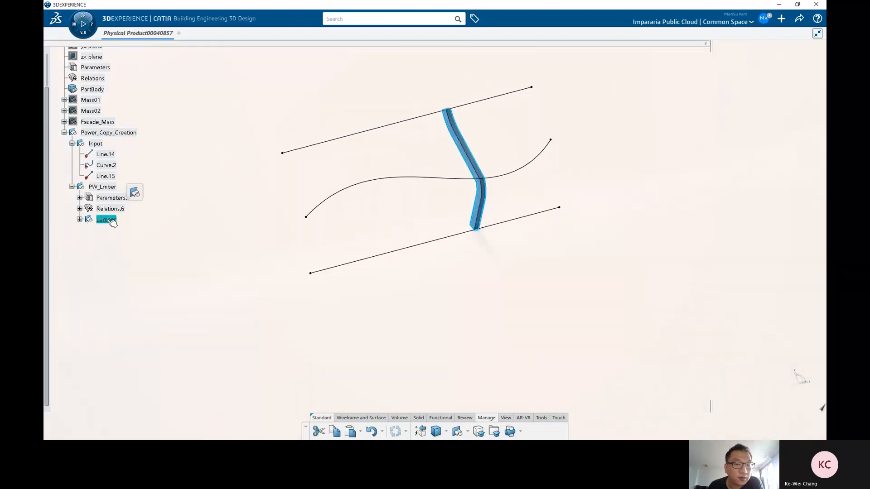
pyautogui.click(80, 219)
pyautogui.click(129, 296)
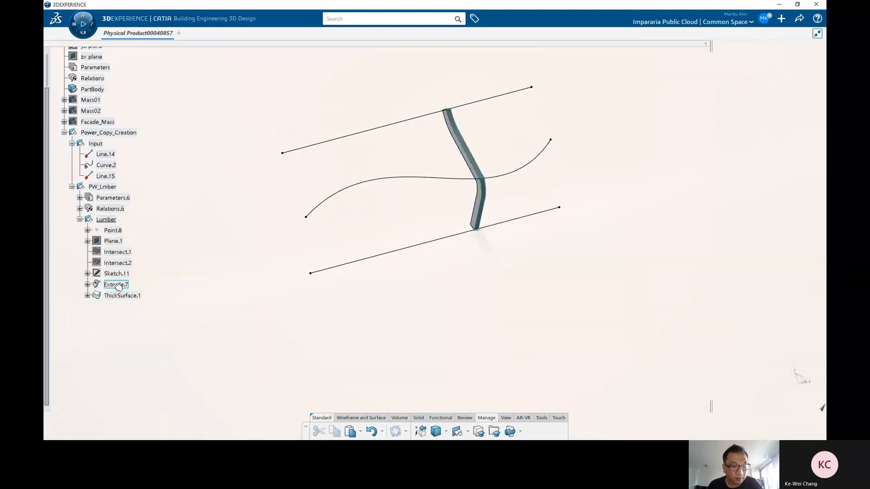
# Step: Hide Extrude.7 and Point.8 inside the Lumber feature
pyautogui.rightClick(118, 286)
pyautogui.press('h')
pyautogui.moveTo(280, 241); pyautogui.dragTo(317, 250, button='middle')
pyautogui.click(127, 294)
pyautogui.rightClick(115, 232)
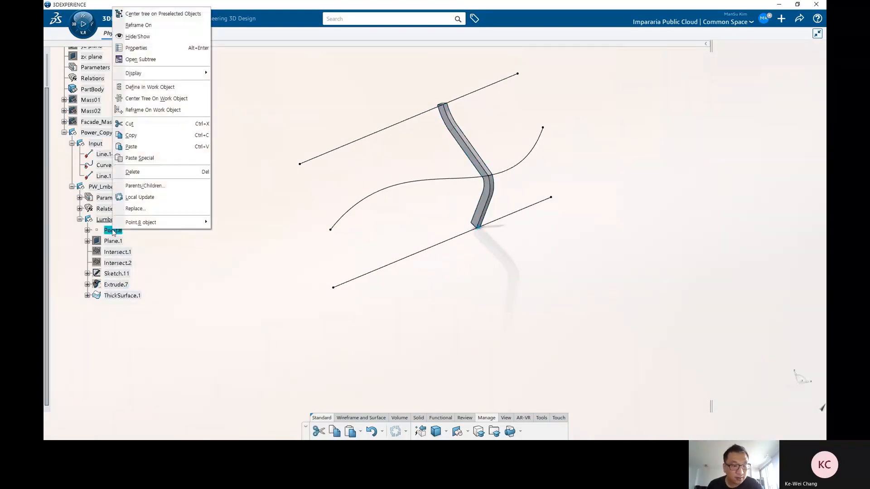
pyautogui.press('h')
# Step: Set ThickSurface.1's fill color to purple in its graphic properties and apply
pyautogui.click(121, 294)
pyautogui.hotkey('alt', 'Return')
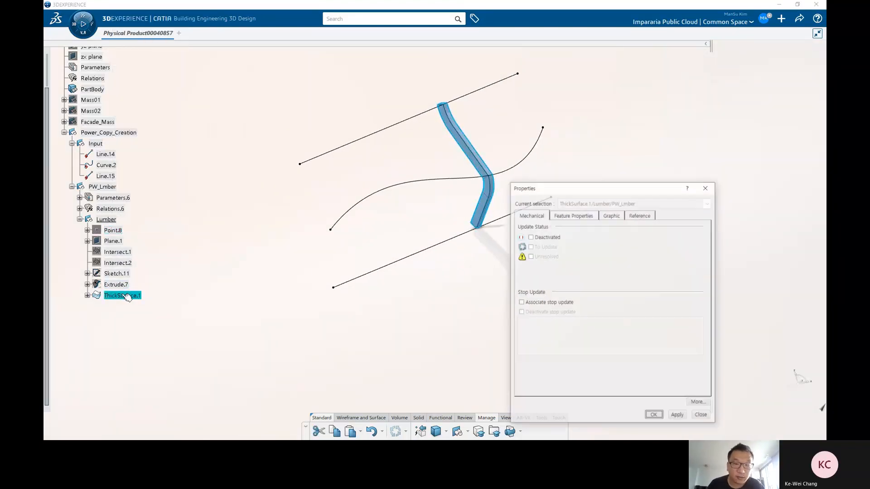
pyautogui.click(610, 217)
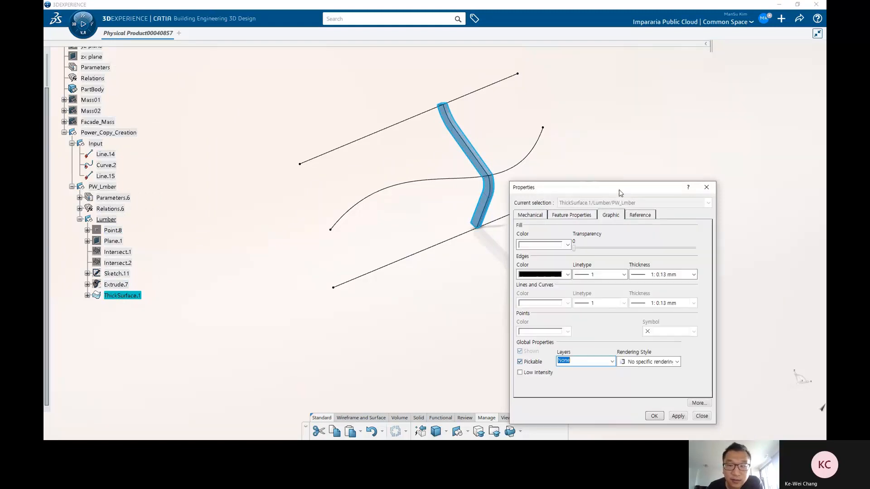
pyautogui.moveTo(621, 194); pyautogui.dragTo(567, 135)
pyautogui.click(513, 186)
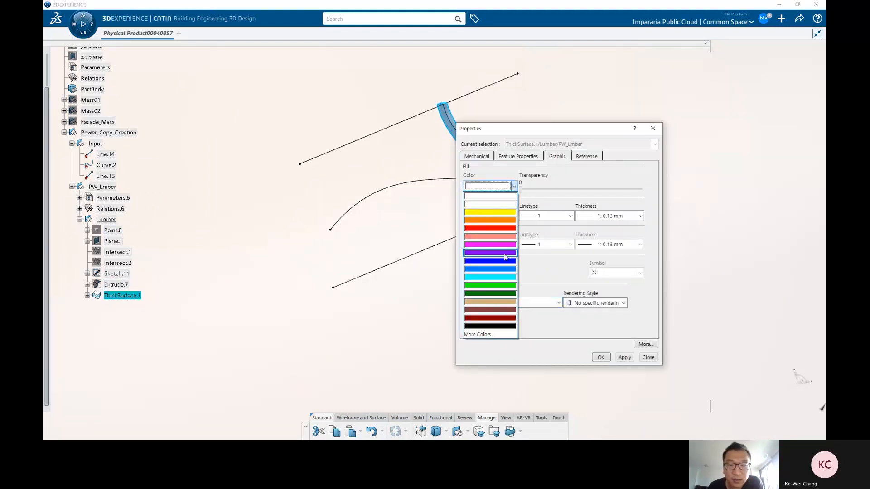
pyautogui.click(490, 245)
pyautogui.click(625, 358)
pyautogui.click(600, 358)
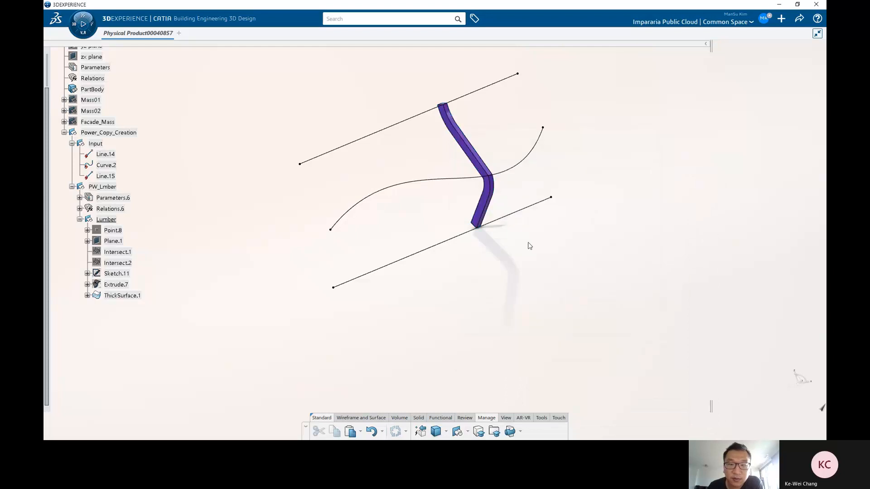
# Step: Paste a duplicate of PW_Lmber into Power_Copy_Creation
pyautogui.moveTo(528, 254); pyautogui.dragTo(358, 294, button='middle')
pyautogui.click(79, 219)
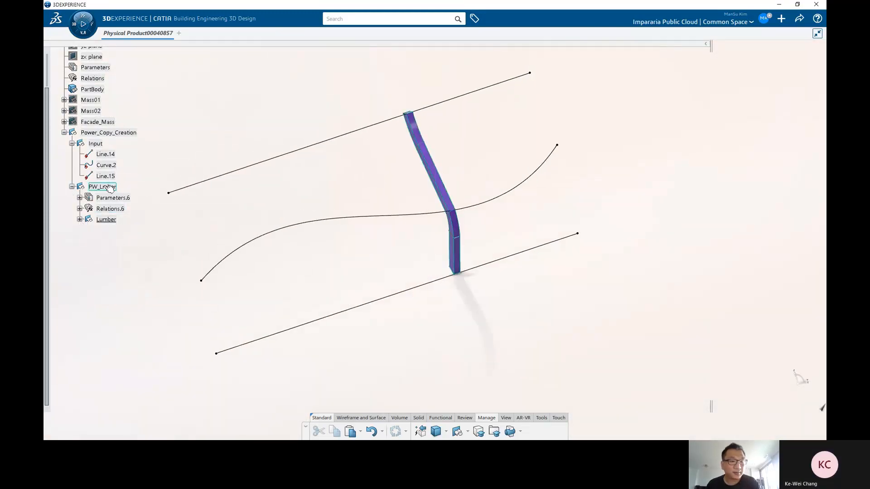
pyautogui.click(102, 187)
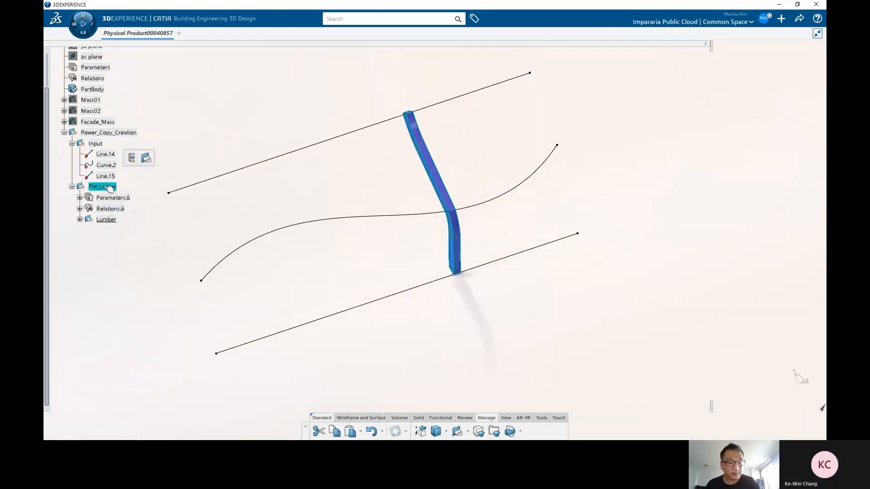
pyautogui.click(108, 132)
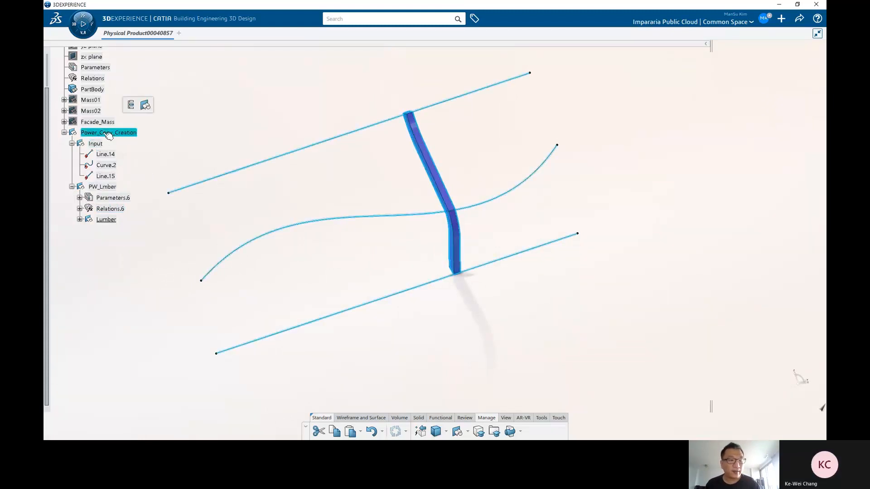
pyautogui.hotkey('ctrl', 'v')
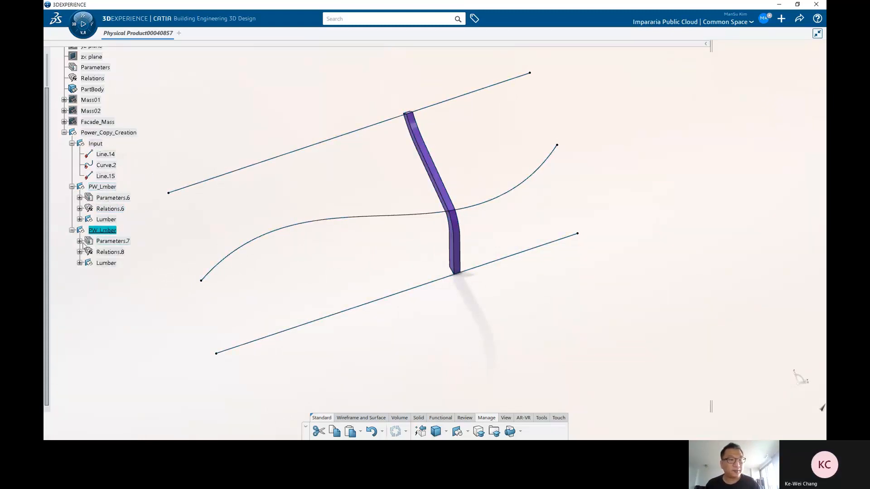
# Step: Set MyCount in the duplicate's Parameters.7 to 11
pyautogui.click(79, 241)
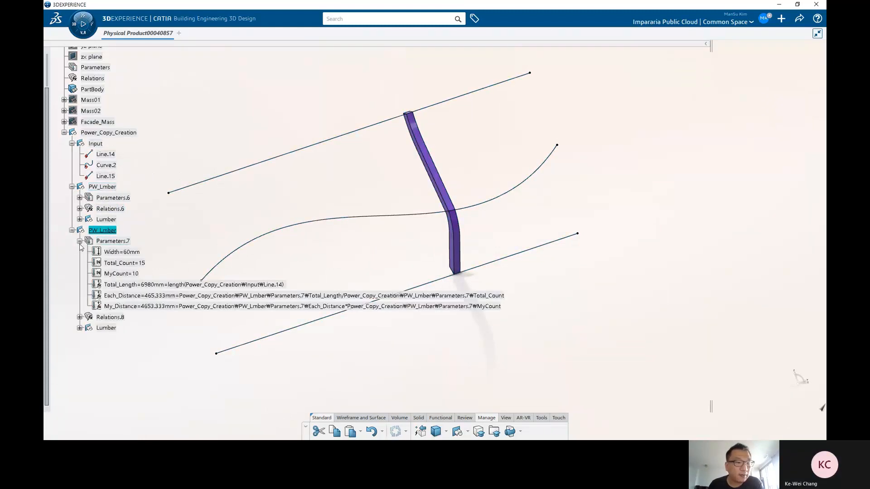
pyautogui.doubleClick(141, 274)
pyautogui.write('11')
pyautogui.click(252, 189)
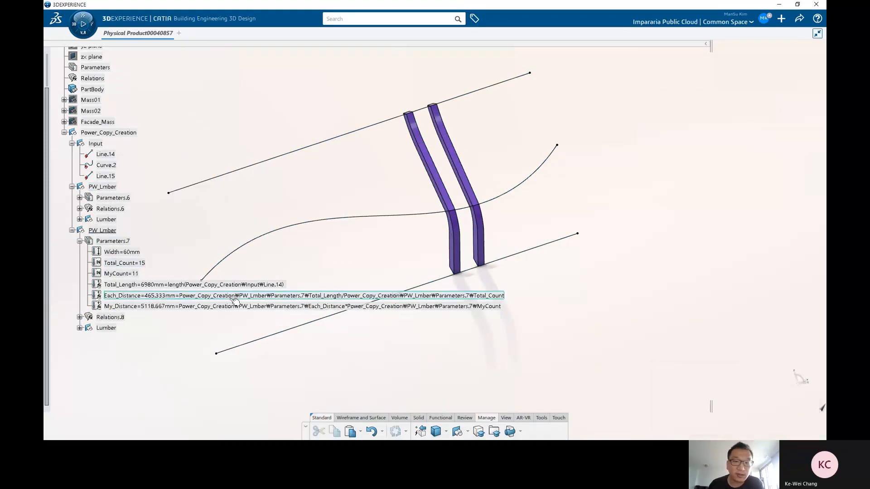
pyautogui.moveTo(443, 278); pyautogui.dragTo(400, 240, button='middle')
# Step: Paste another copy of PW_Lmber into Power_Copy_Creation
pyautogui.click(71, 230)
pyautogui.click(100, 230)
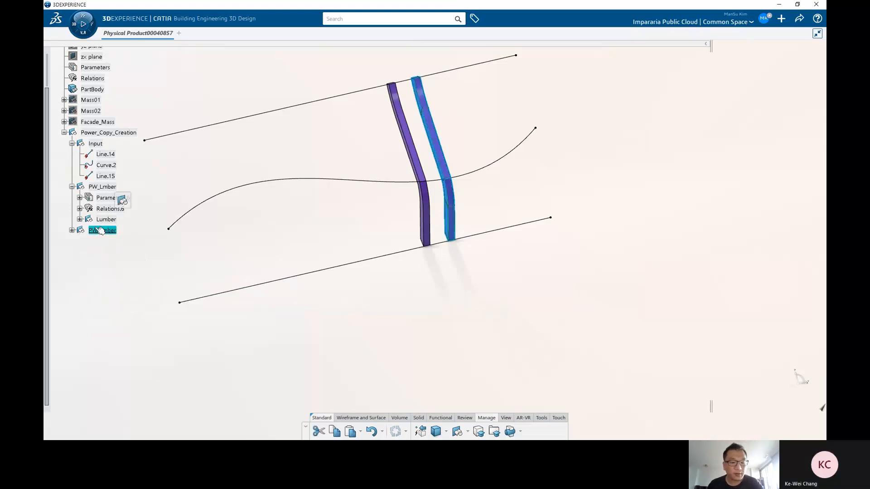
pyautogui.click(99, 134)
pyautogui.hotkey('ctrl', 'v')
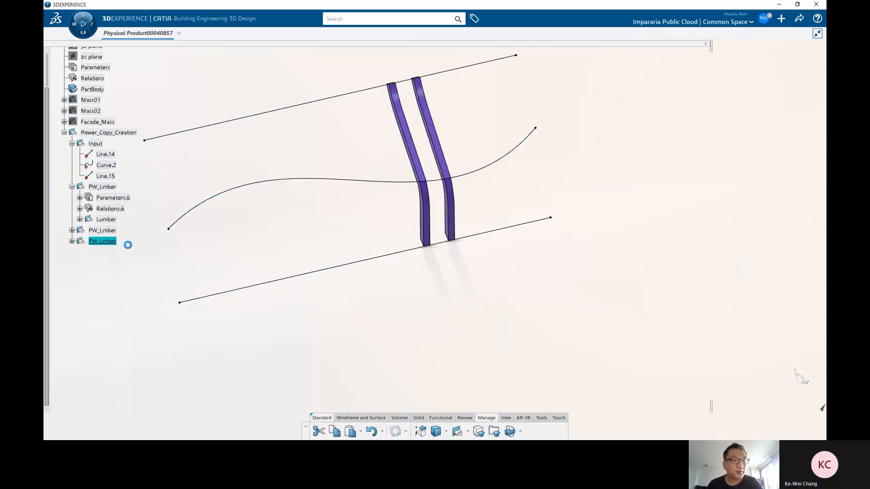
# Step: Set MyCount in the second copy's Parameters.8 to 12
pyautogui.doubleClick(112, 243)
pyautogui.click(80, 252)
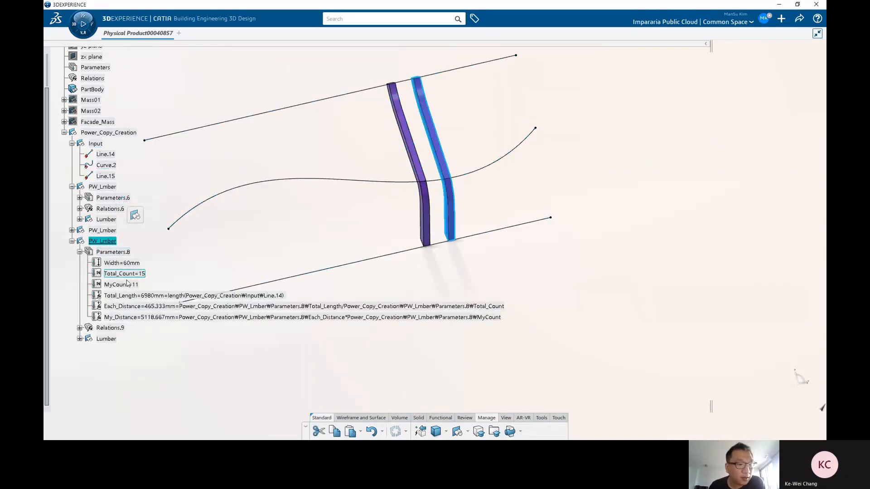
pyautogui.doubleClick(121, 284)
pyautogui.write('12')
pyautogui.press('Return')
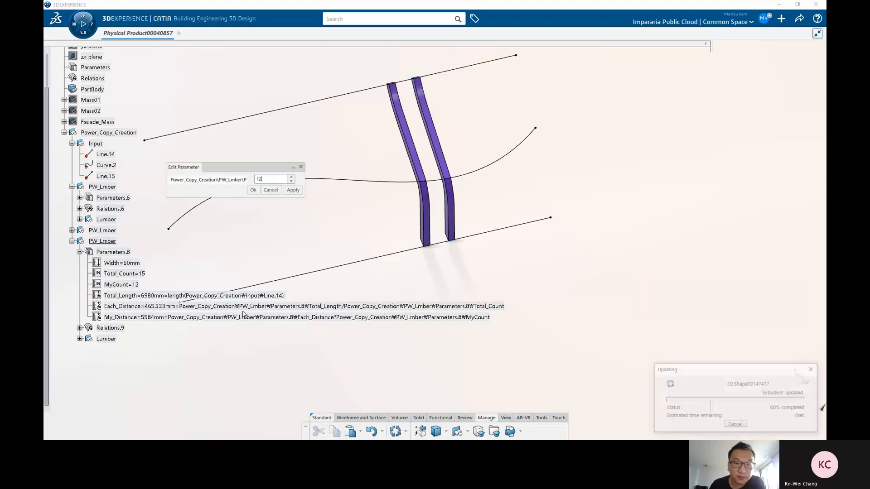
pyautogui.moveTo(499, 245); pyautogui.dragTo(590, 201, button='middle')
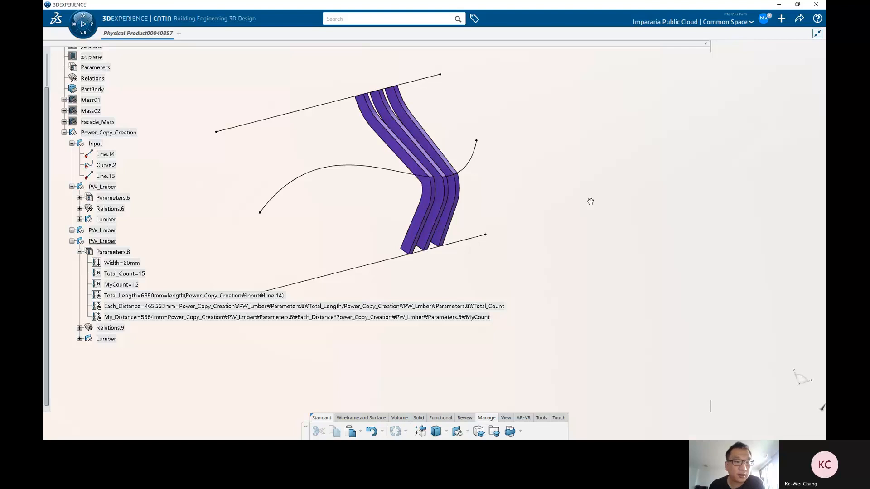
# Step: Delete both pasted PW_Lmber copies, keeping only the original
pyautogui.click(102, 241)
pyautogui.click(72, 230)
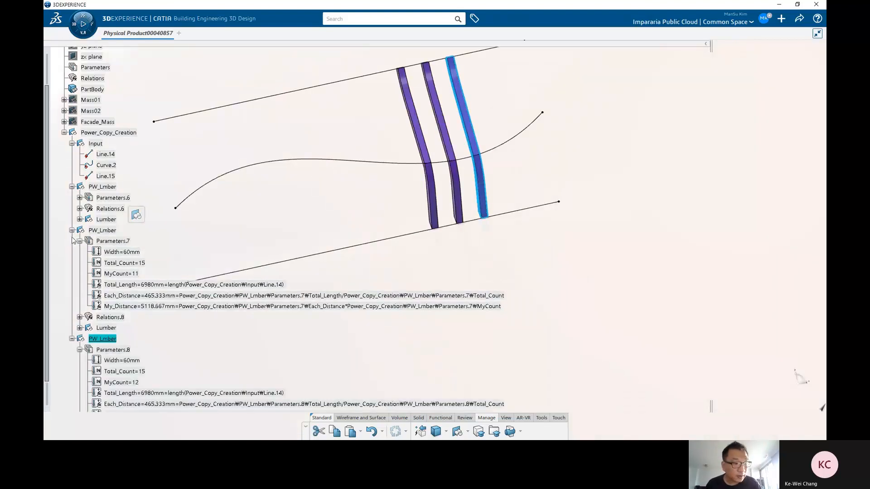
pyautogui.click(72, 230)
pyautogui.click(72, 241)
pyautogui.click(102, 230)
pyautogui.keyDown('ctrl'); pyautogui.click(109, 241); pyautogui.keyUp('ctrl')
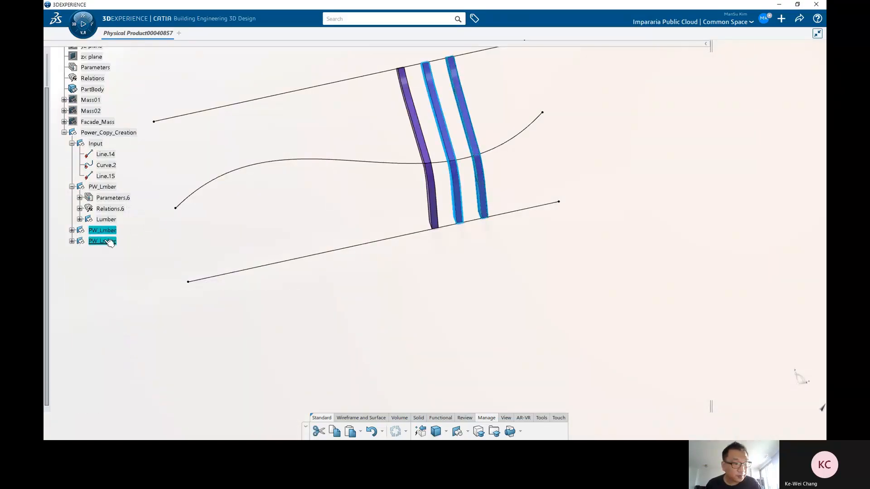
pyautogui.press('Delete')
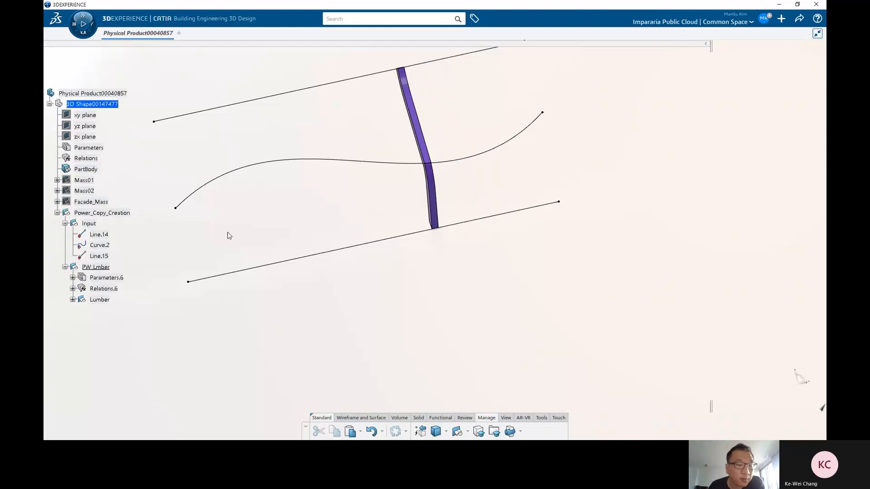
# Step: Start a Power Copy definition and name it PW_Lumber
pyautogui.click(99, 216)
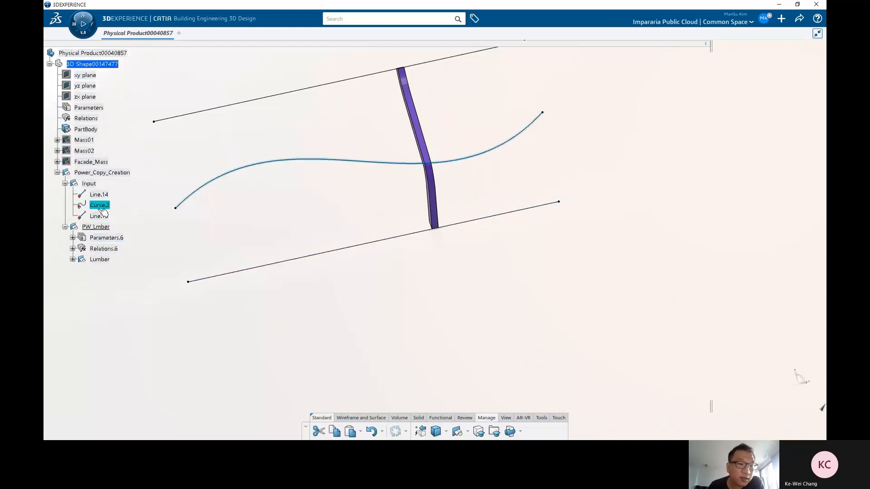
pyautogui.click(106, 197)
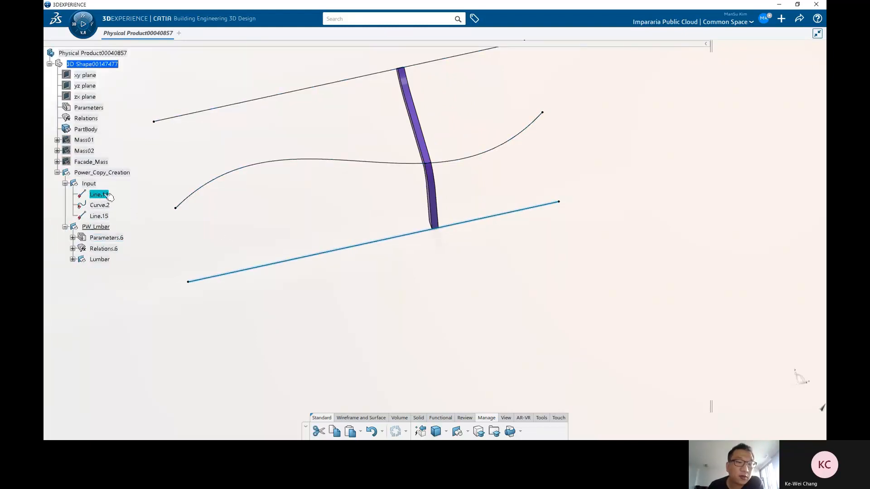
pyautogui.click(395, 318)
pyautogui.click(540, 419)
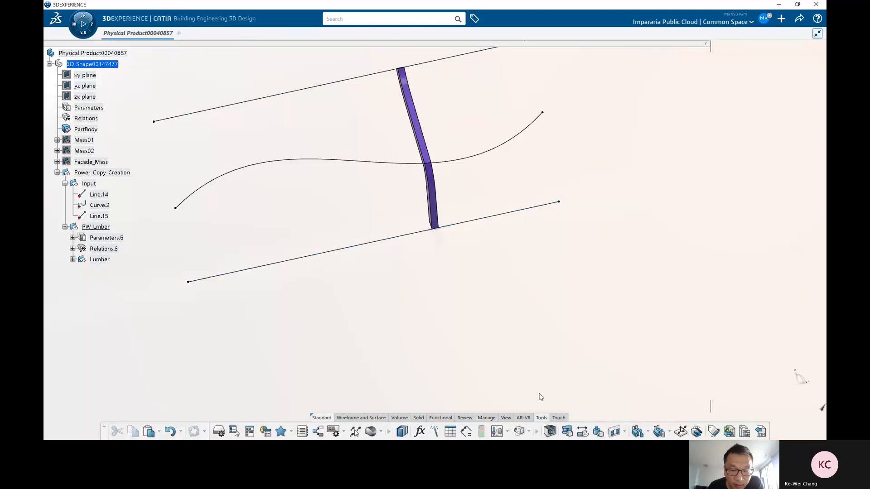
pyautogui.click(648, 432)
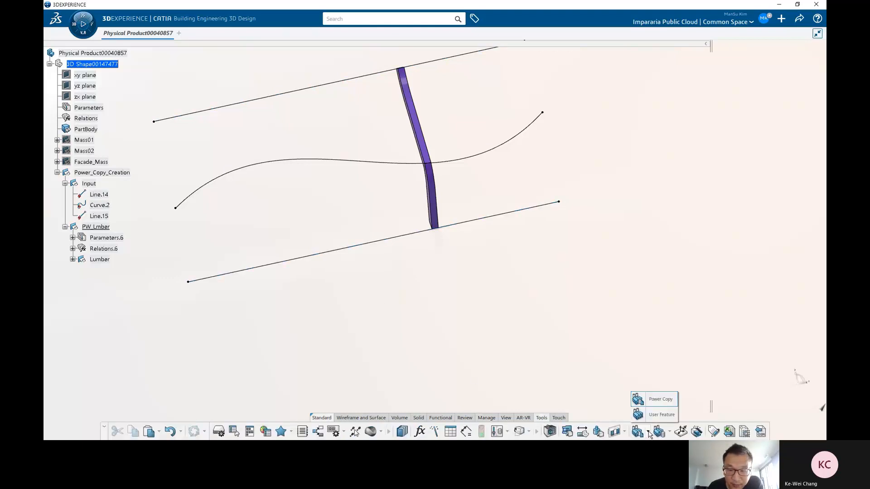
pyautogui.click(662, 401)
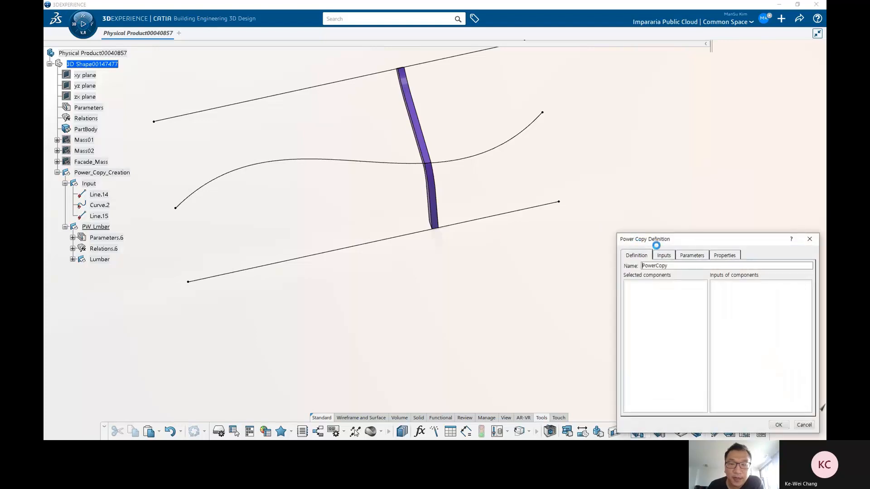
pyautogui.moveTo(687, 236); pyautogui.dragTo(573, 151)
pyautogui.write('PW_Lumber')
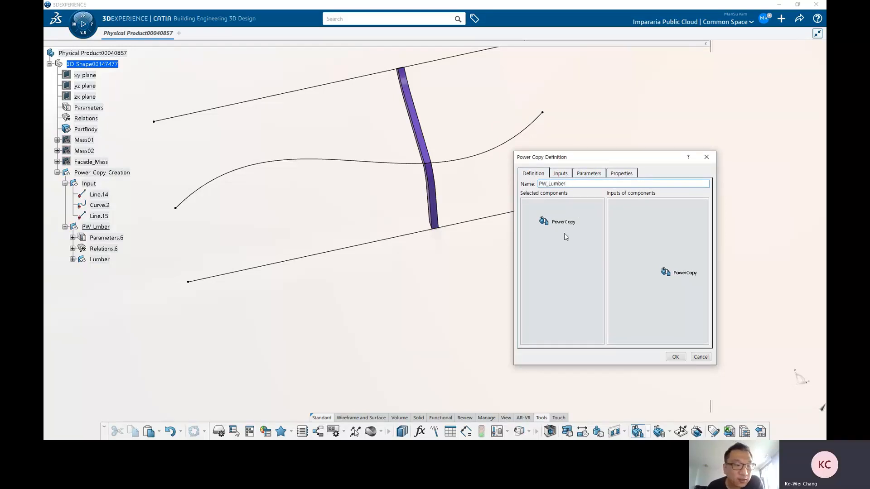
# Step: Select PW_Lmber as the Power Copy's component, review its Line.14, Curve.2 and Line.15 inputs, and cancel
pyautogui.click(96, 227)
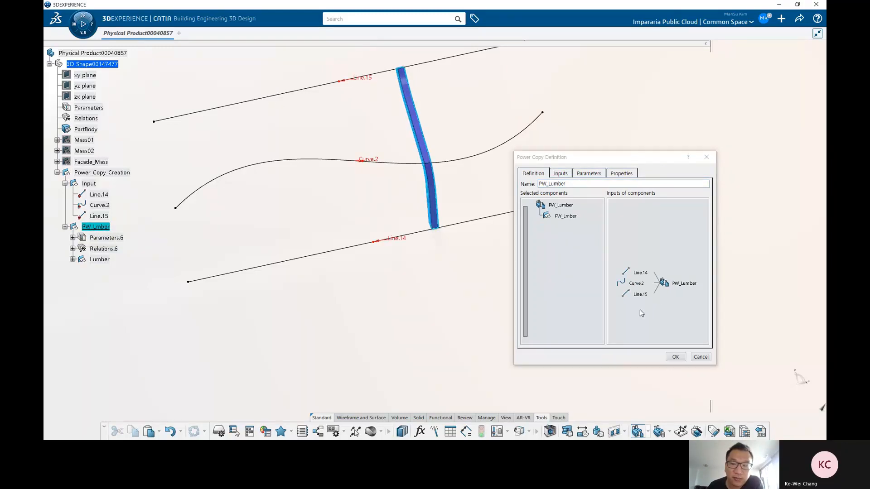
pyautogui.click(641, 243)
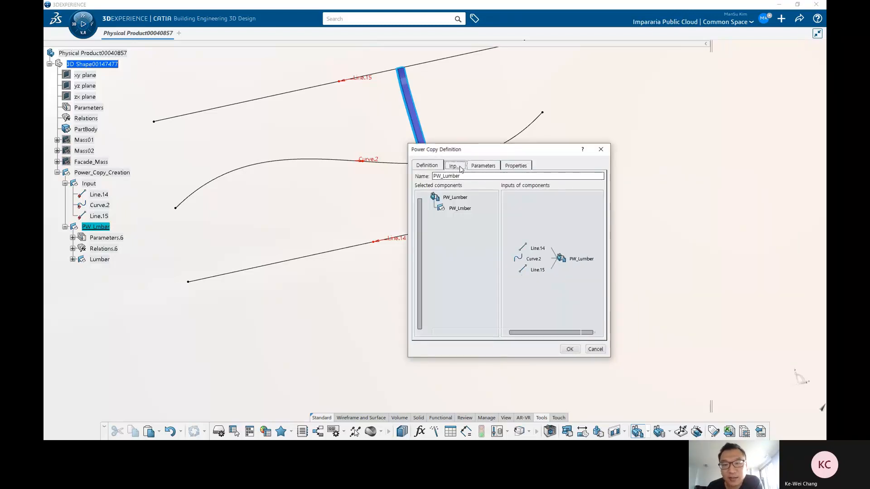
pyautogui.click(455, 166)
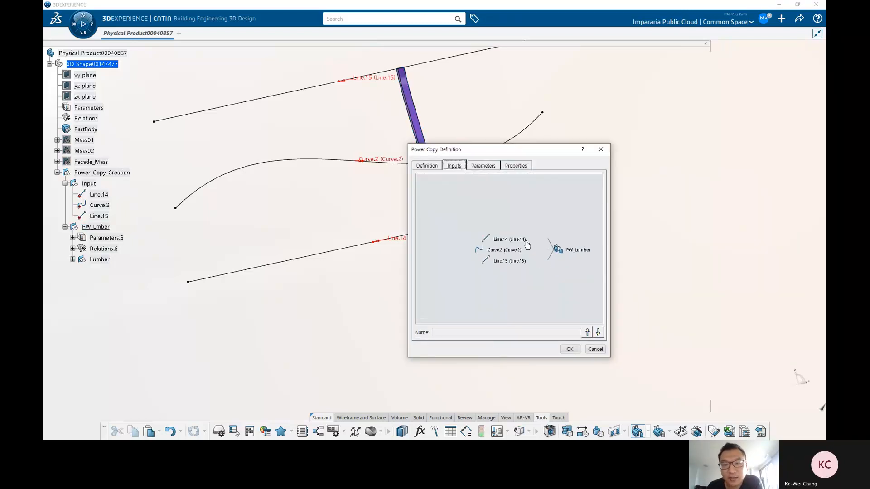
pyautogui.click(498, 240)
pyautogui.click(498, 250)
pyautogui.click(501, 262)
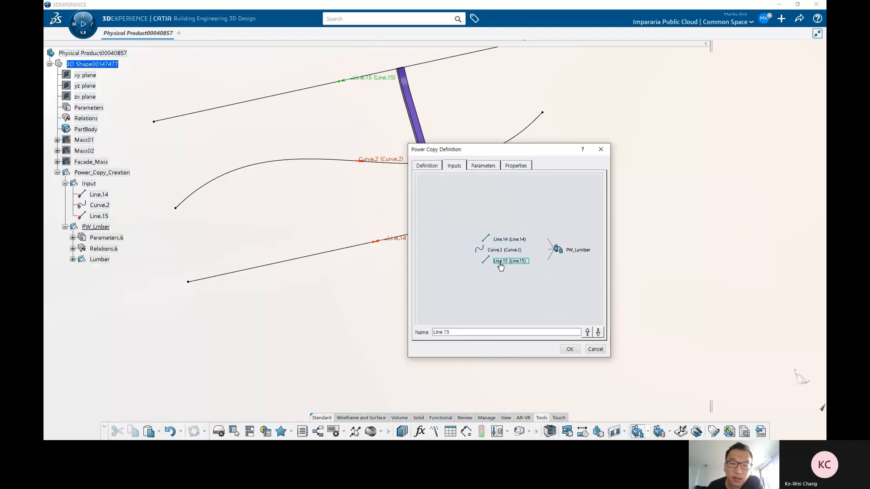
pyautogui.click(595, 350)
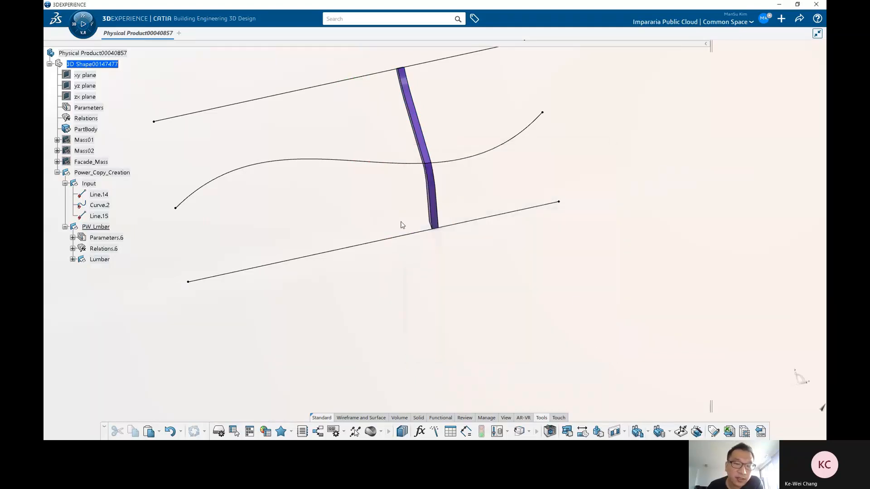
# Step: Rename the first input line, Line.14, to Input_01 in its feature properties
pyautogui.click(99, 194)
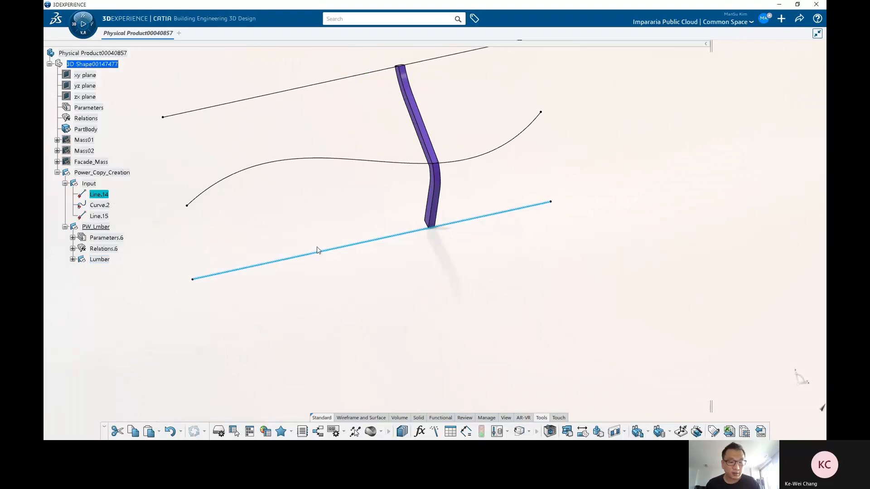
pyautogui.hotkey('alt', 'Return')
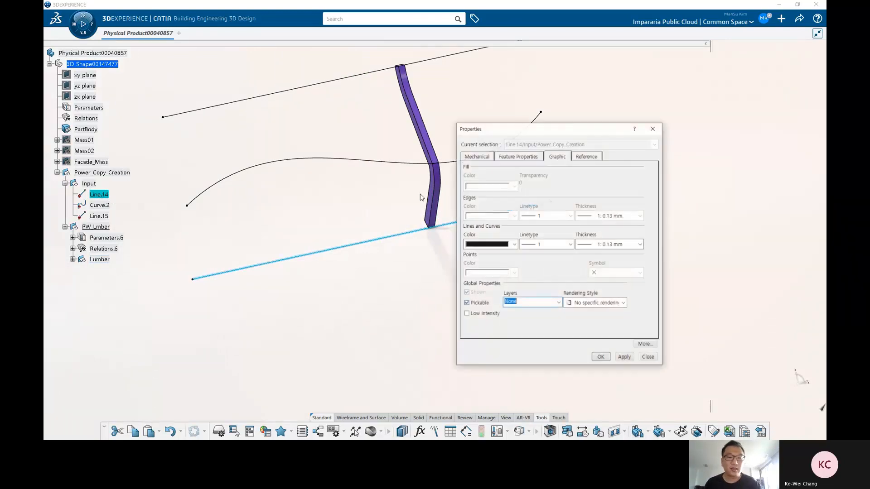
pyautogui.click(524, 157)
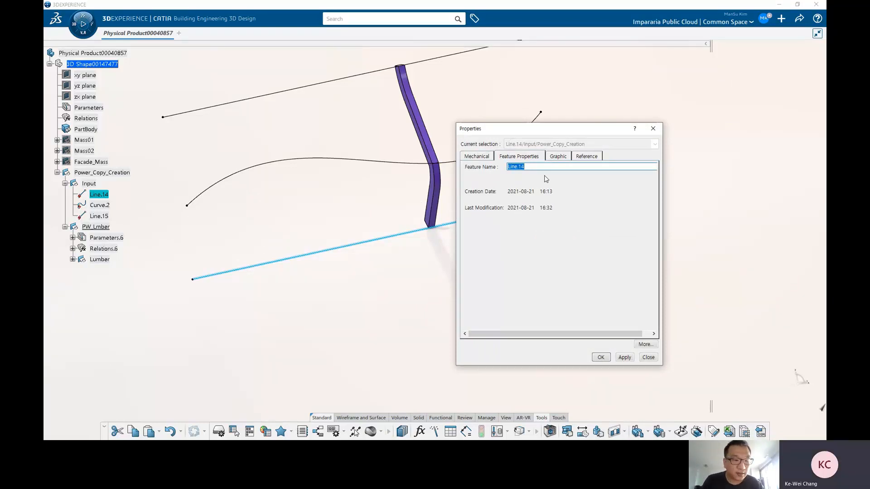
pyautogui.write('Input_01')
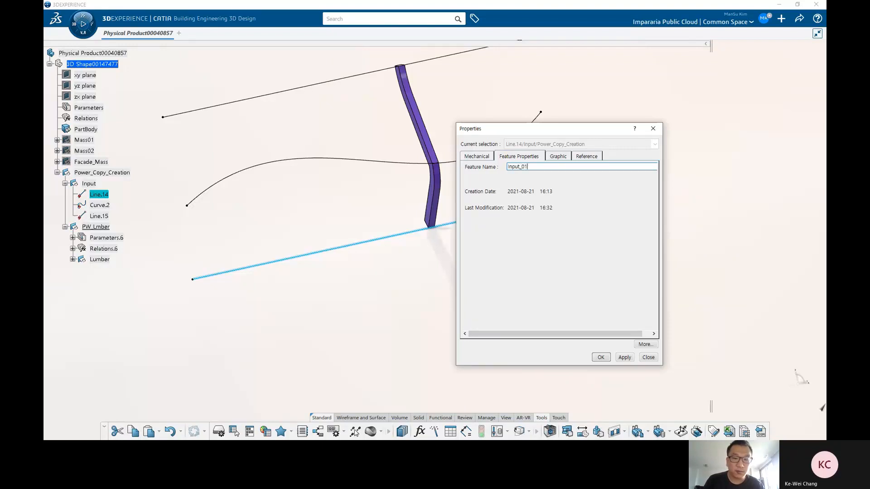
pyautogui.press('Return')
pyautogui.hotkey('alt', 'Return')
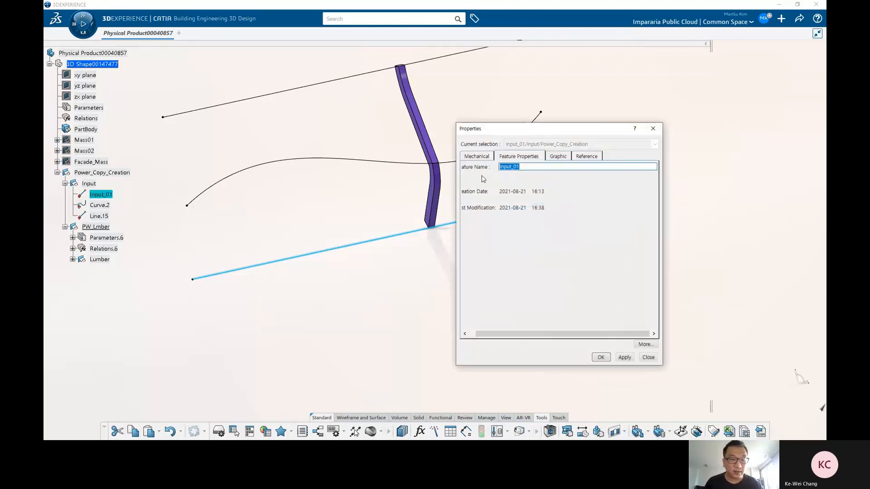
pyautogui.press('Escape')
# Step: Rename the input curve Curve.2 to Input_02
pyautogui.click(104, 208)
pyautogui.hotkey('alt', 'Return')
pyautogui.hotkey('ctrl', 'v')
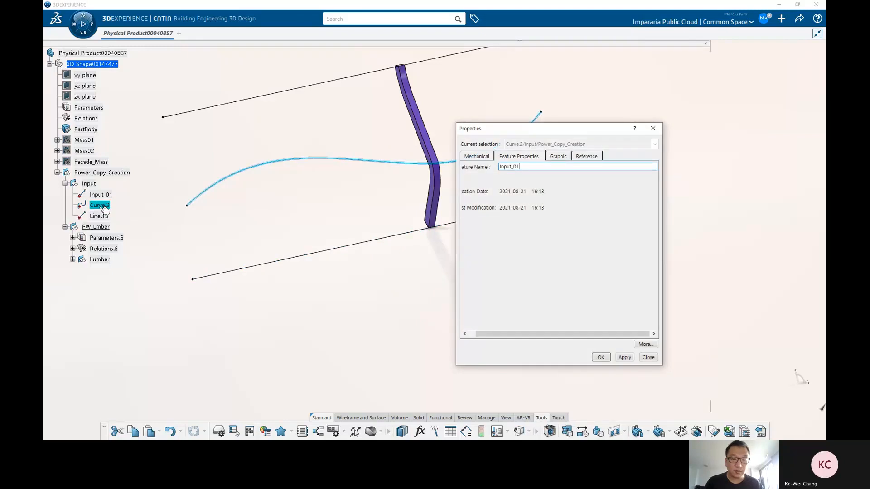
pyautogui.press('BackSpace')
pyautogui.write('2')
pyautogui.press('Return')
# Step: Rename the second input line, Line.15, to Input_03
pyautogui.click(99, 216)
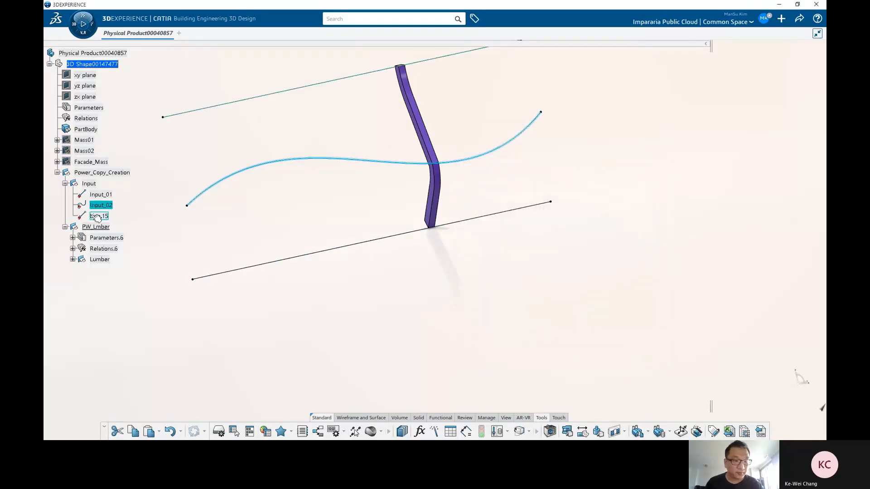
pyautogui.hotkey('alt', 'Return')
pyautogui.hotkey('ctrl', 'v')
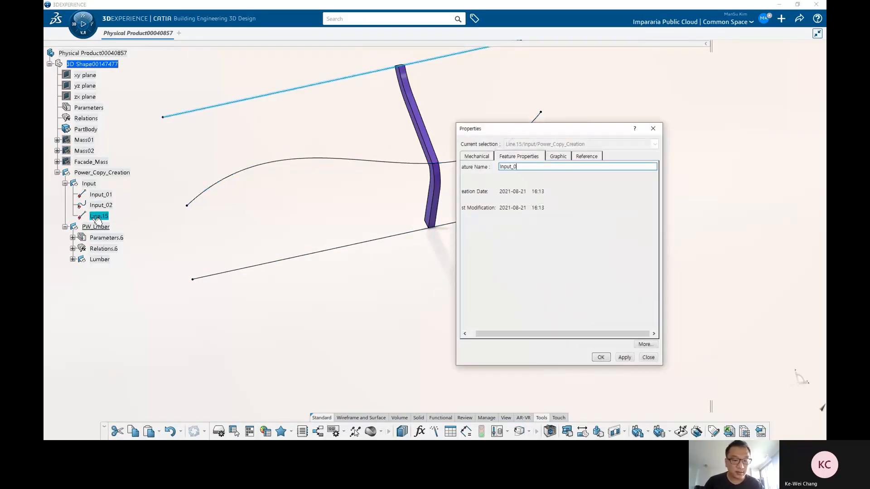
pyautogui.write('3')
pyautogui.press('Return')
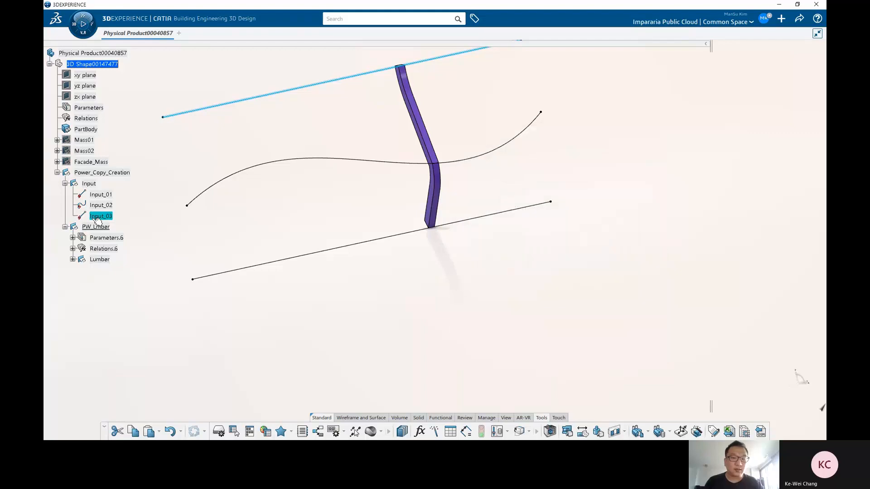
# Step: Start a new Power Copy definition and select PW_Lmber as its component
pyautogui.click(271, 227)
pyautogui.moveTo(362, 241); pyautogui.dragTo(409, 280, button='middle')
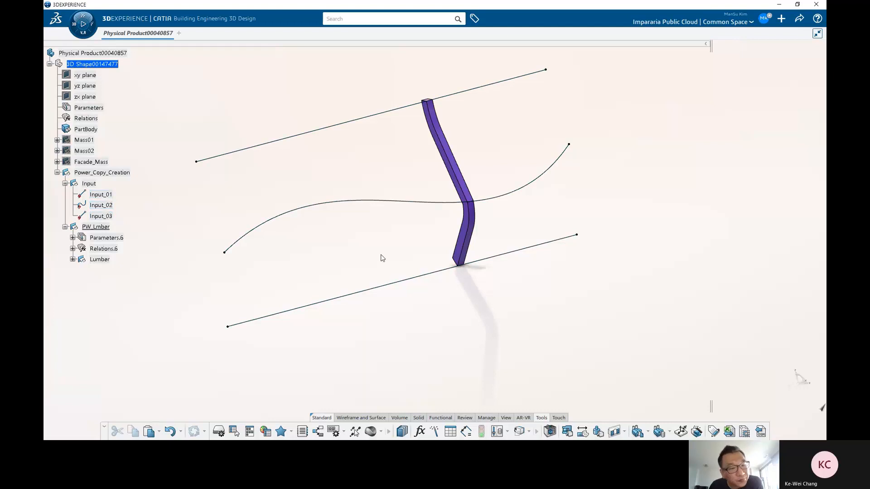
pyautogui.moveTo(382, 258); pyautogui.dragTo(458, 254, button='middle')
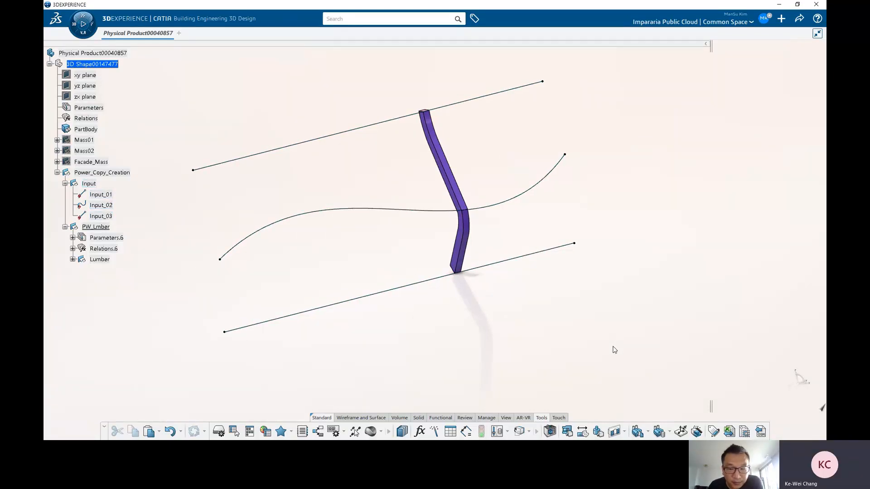
pyautogui.click(637, 432)
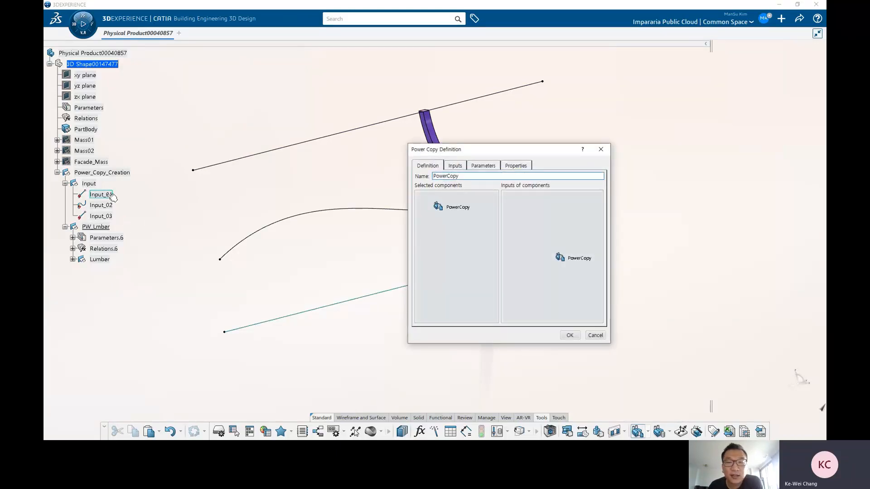
pyautogui.click(105, 227)
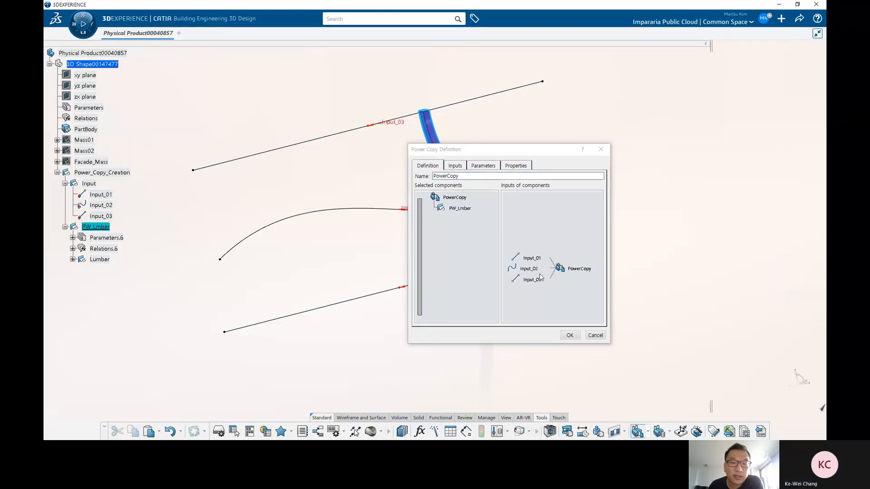
# Step: Check the Power Copy's Input_01, Input_02 and Input_03 inputs and its parameters, then confirm the definition
pyautogui.click(454, 165)
pyautogui.click(502, 235)
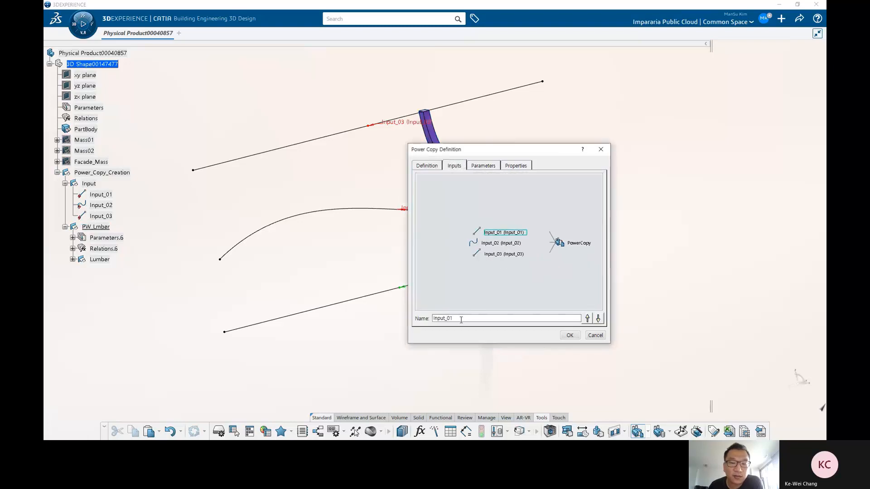
pyautogui.click(495, 243)
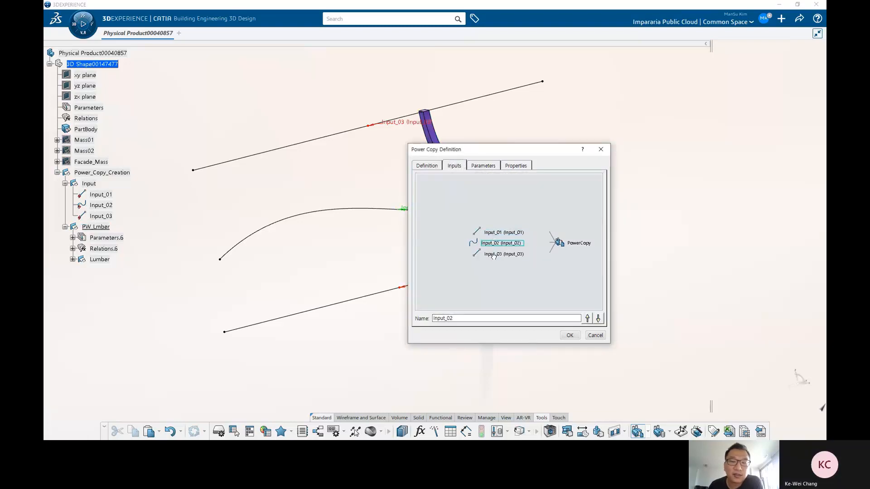
pyautogui.click(493, 254)
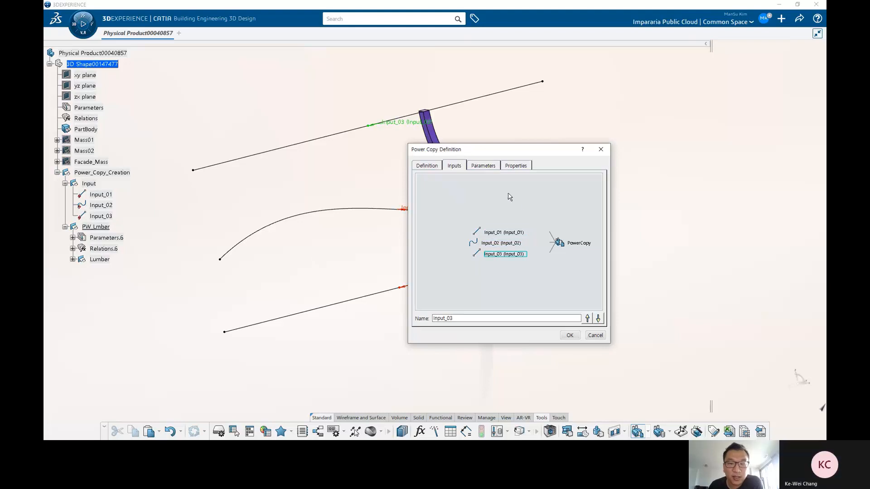
pyautogui.moveTo(509, 154); pyautogui.dragTo(532, 129)
pyautogui.click(507, 176)
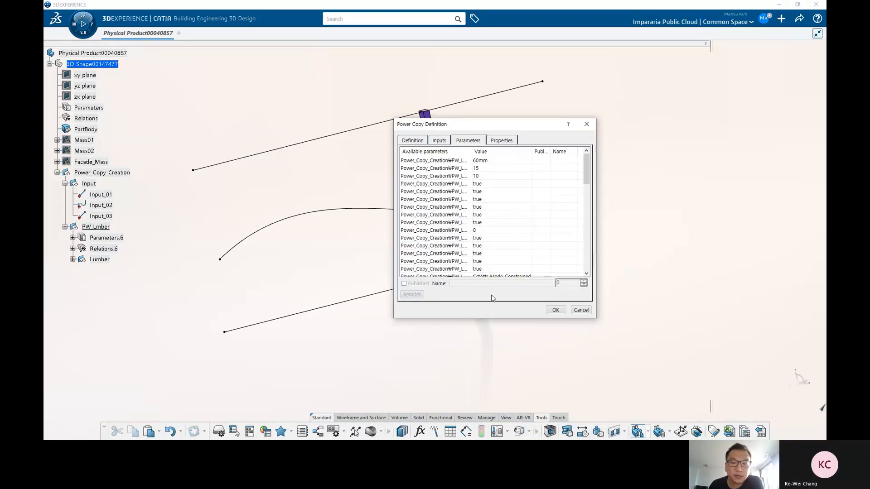
pyautogui.click(438, 141)
pyautogui.click(419, 143)
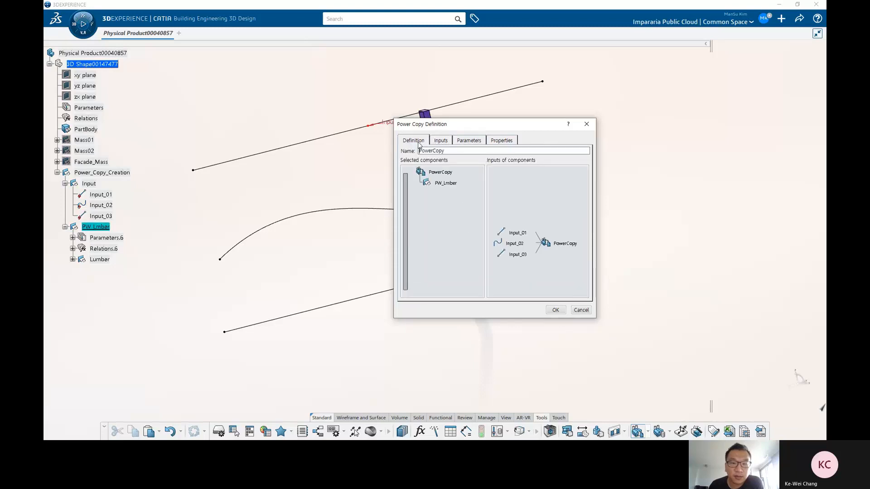
pyautogui.click(555, 310)
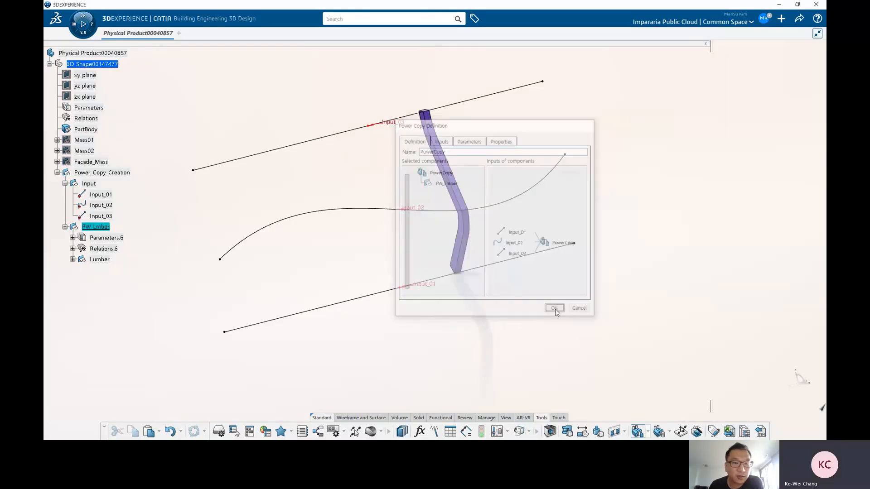
# Step: Rename the created Power Copy to PW_Lumber in its definition
pyautogui.click(57, 129)
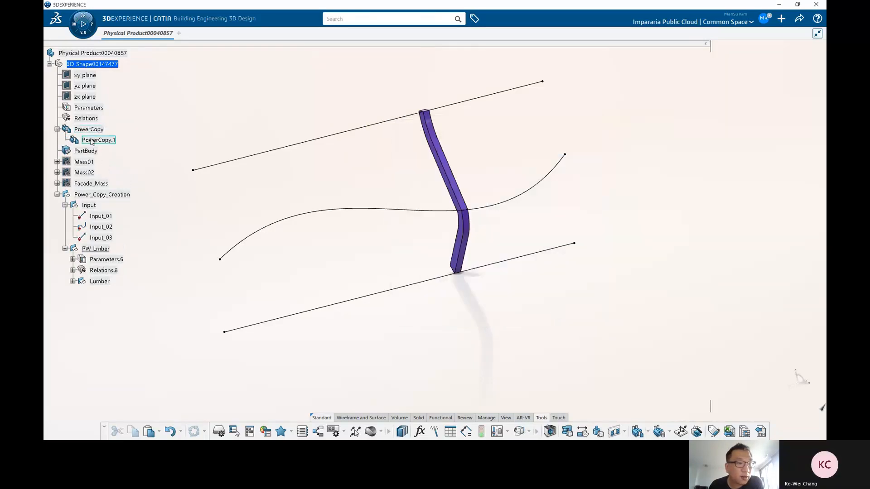
pyautogui.doubleClick(98, 140)
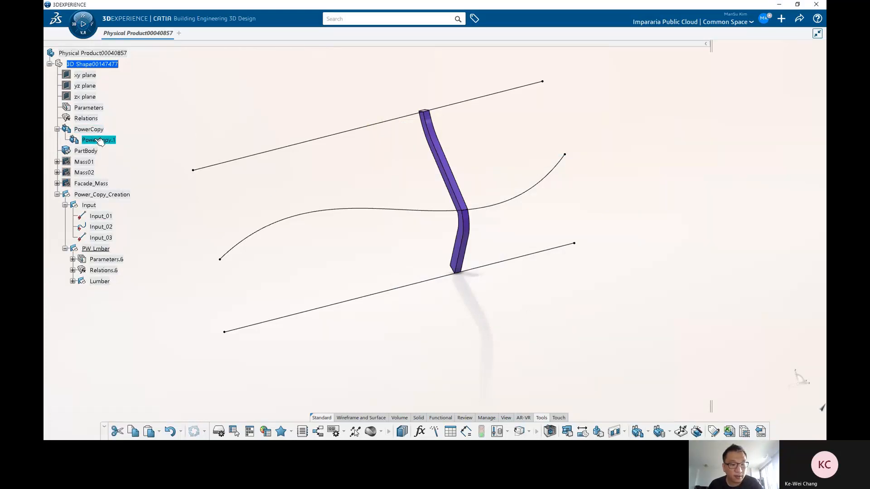
pyautogui.write('PW')
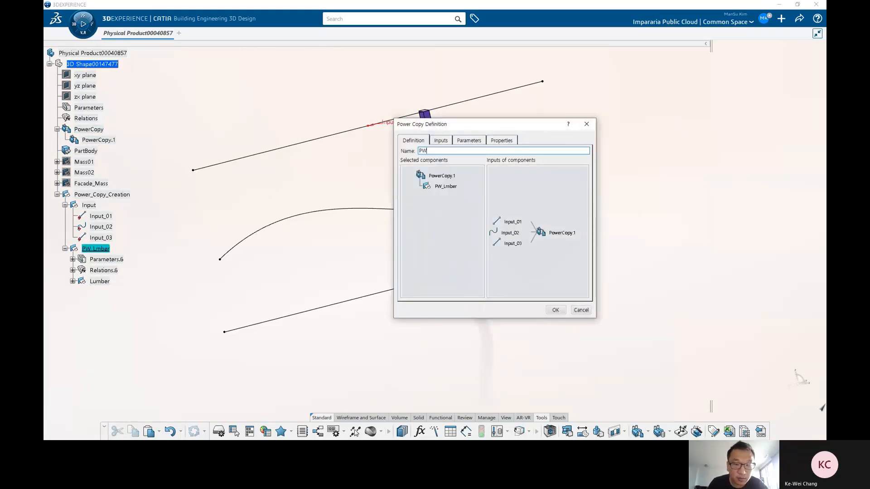
pyautogui.write('_Lumber')
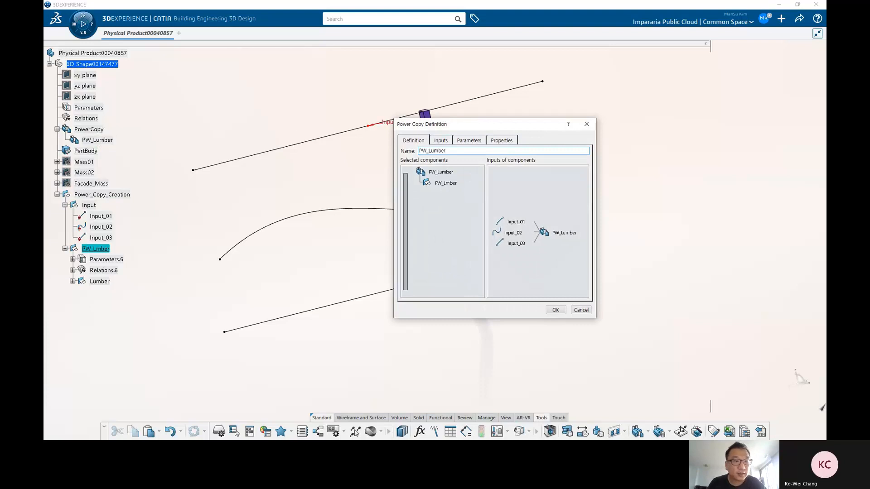
pyautogui.click(556, 310)
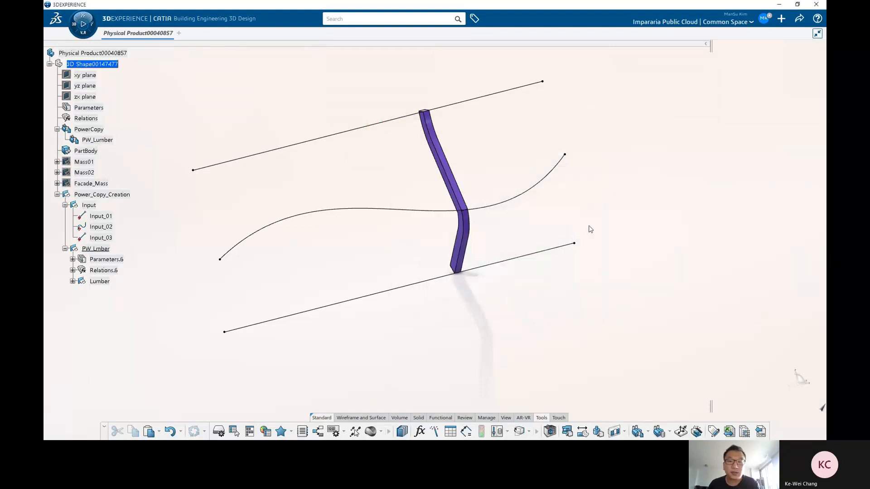
# Step: Save the product
pyautogui.click(799, 18)
pyautogui.click(765, 35)
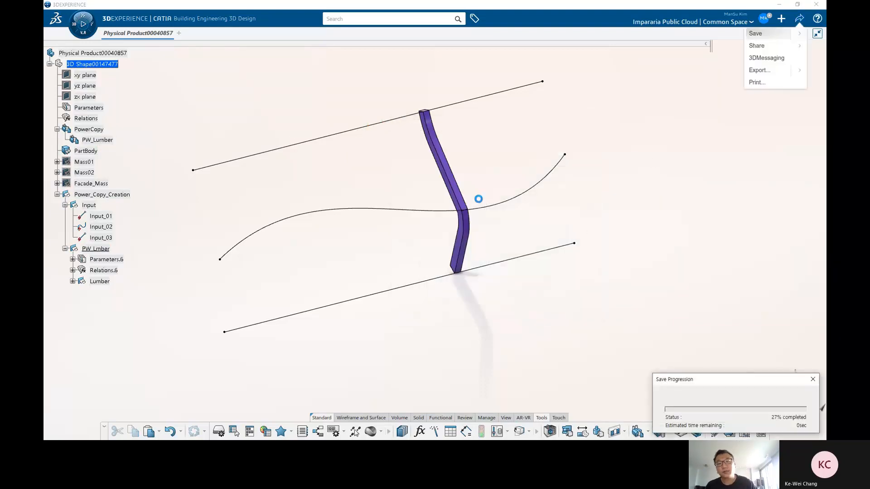